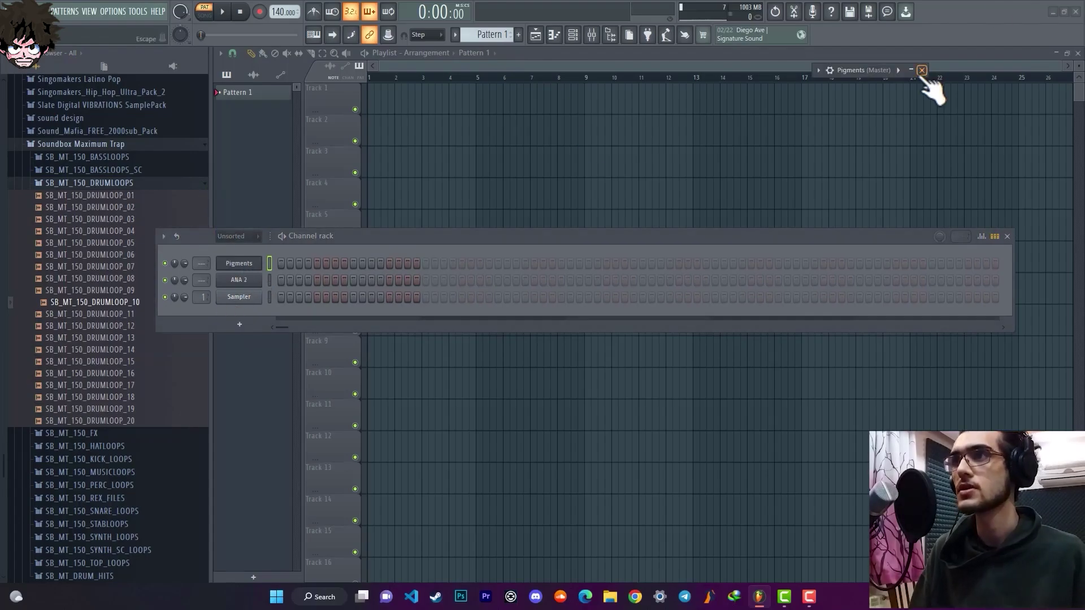
# - Record a short melody played on the Pigments "Really Long Keys" patch into Pattern 1, capturing everything, and stop the recording
pyautogui.click(911, 70)
pyautogui.moveTo(644, 72); pyautogui.dragTo(652, 75)
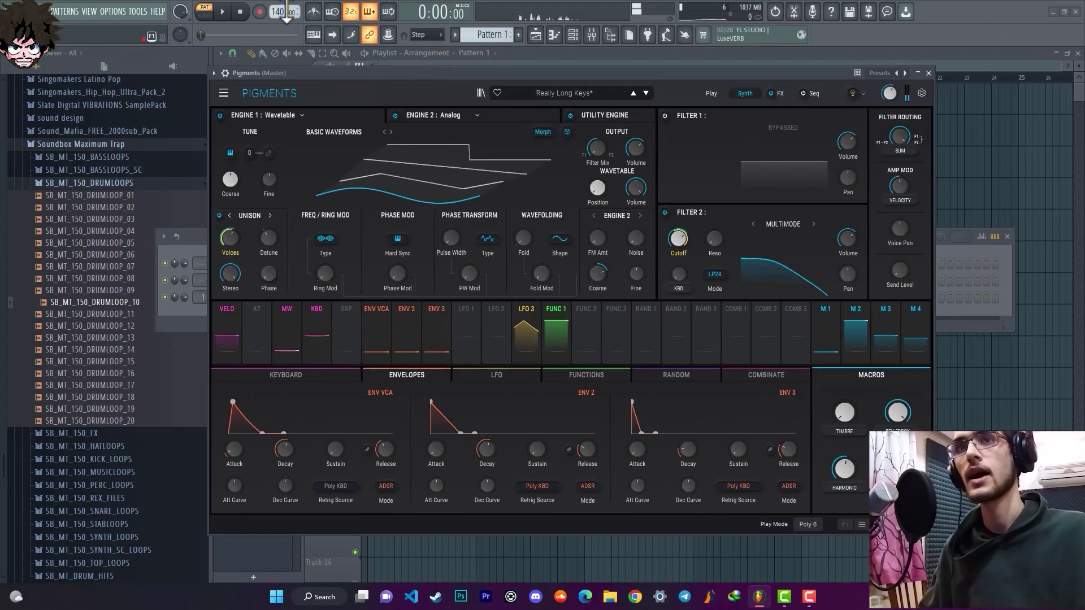
pyautogui.click(260, 13)
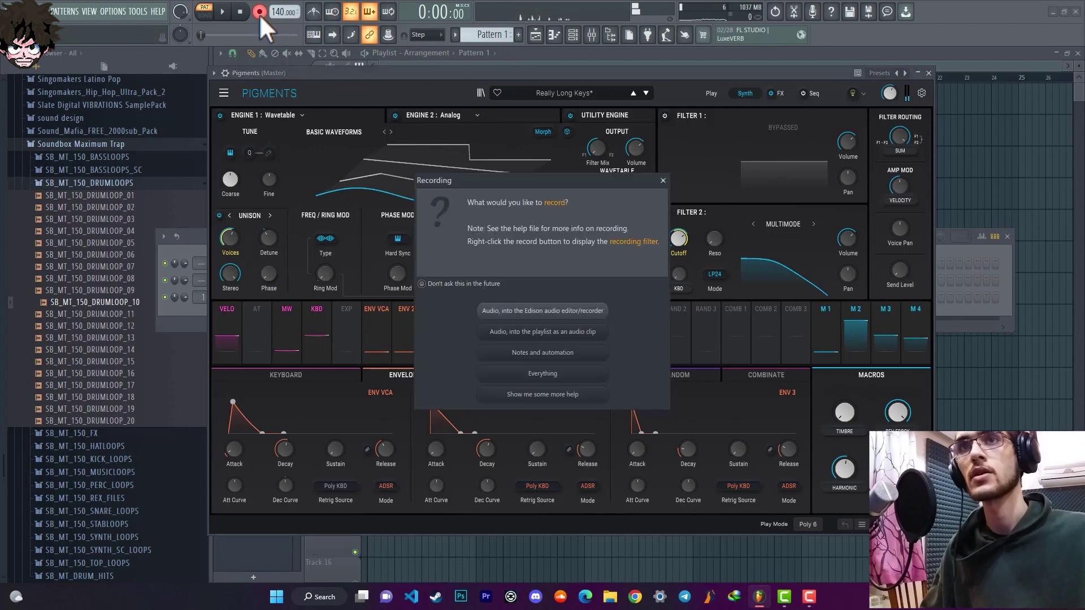
pyautogui.click(554, 373)
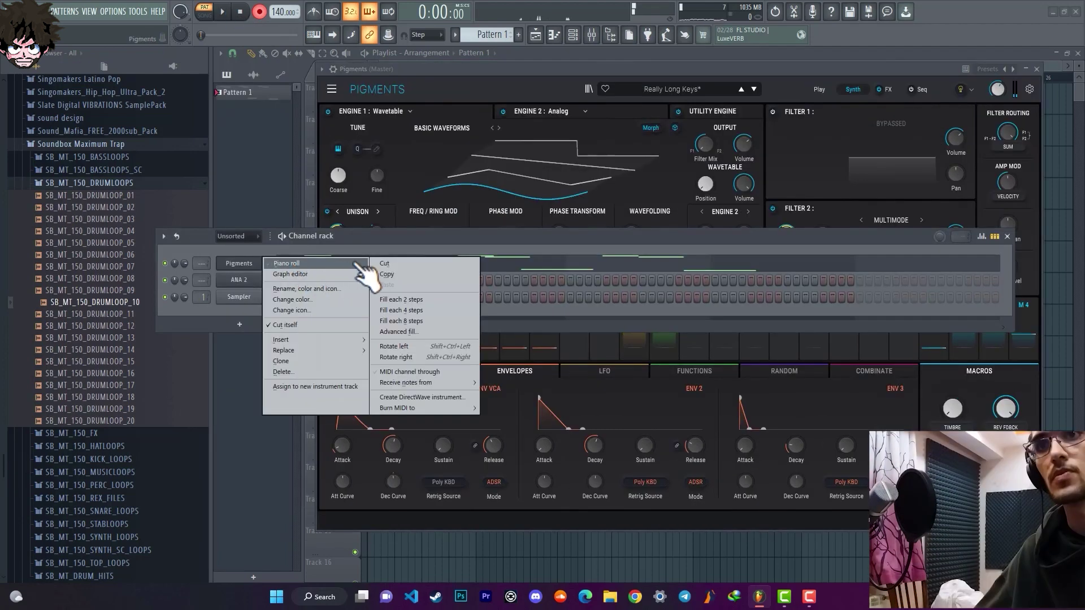
pyautogui.click(376, 274)
pyautogui.click(224, 12)
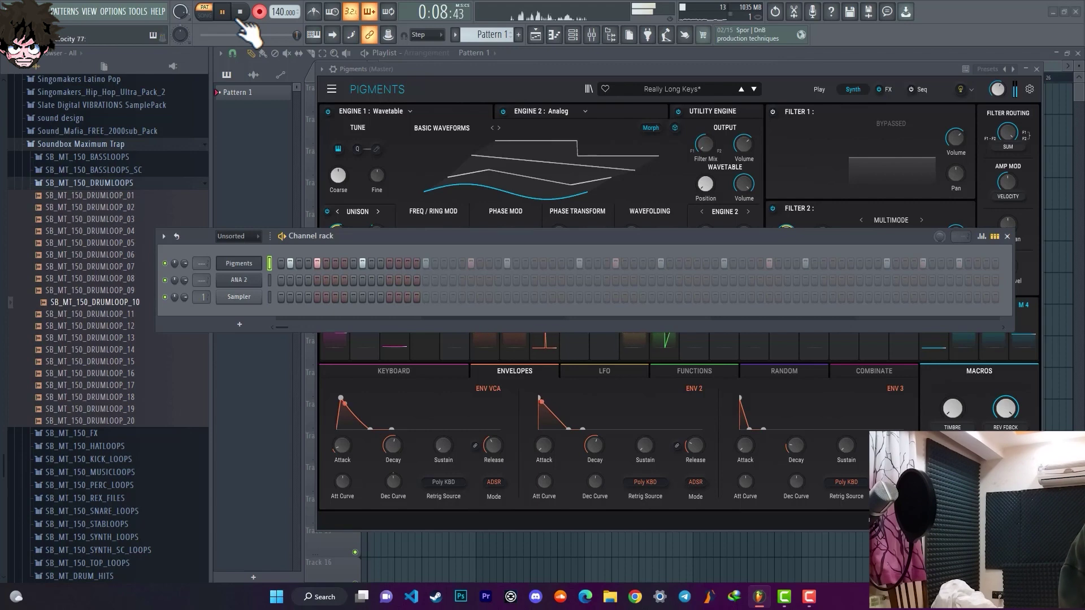
pyautogui.click(240, 12)
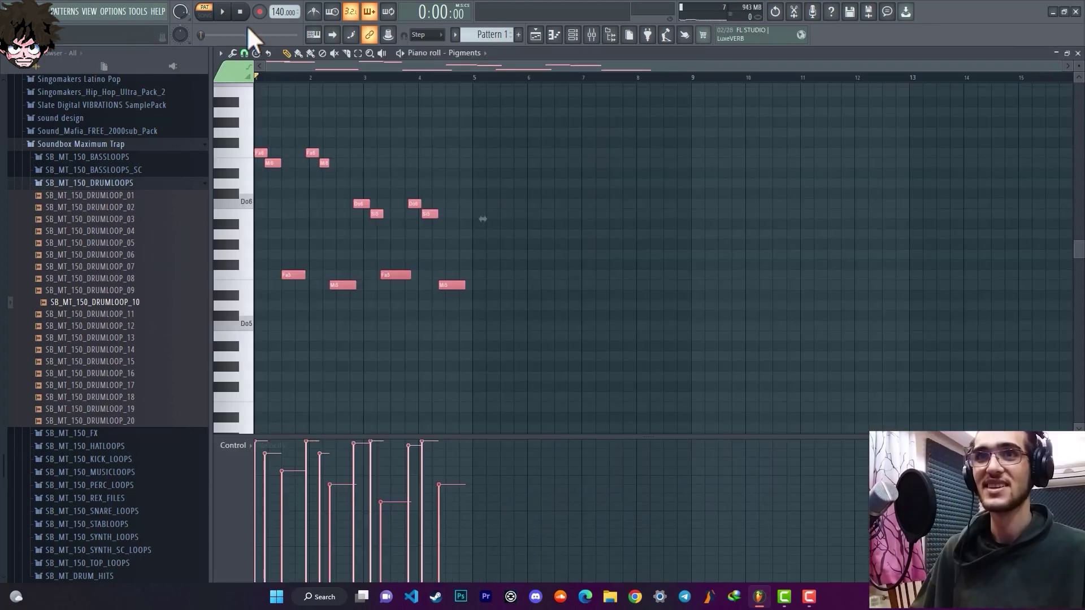
# - Make the first Mi6 note start exactly where the opening Fa6 note ends, and play the melody back
pyautogui.press('space')
pyautogui.scroll(3, 278, 78)
pyautogui.press('space')
pyautogui.moveTo(286, 68); pyautogui.dragTo(272, 67)
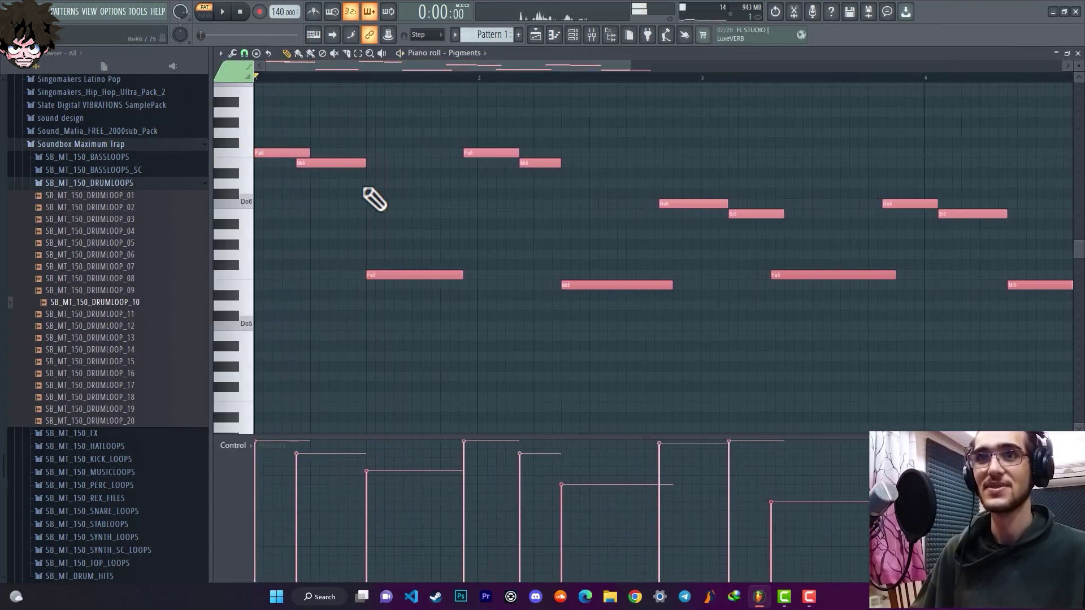
pyautogui.hotkey('ctrl', 'd')
pyautogui.moveTo(332, 162); pyautogui.dragTo(375, 163)
pyautogui.press('space')
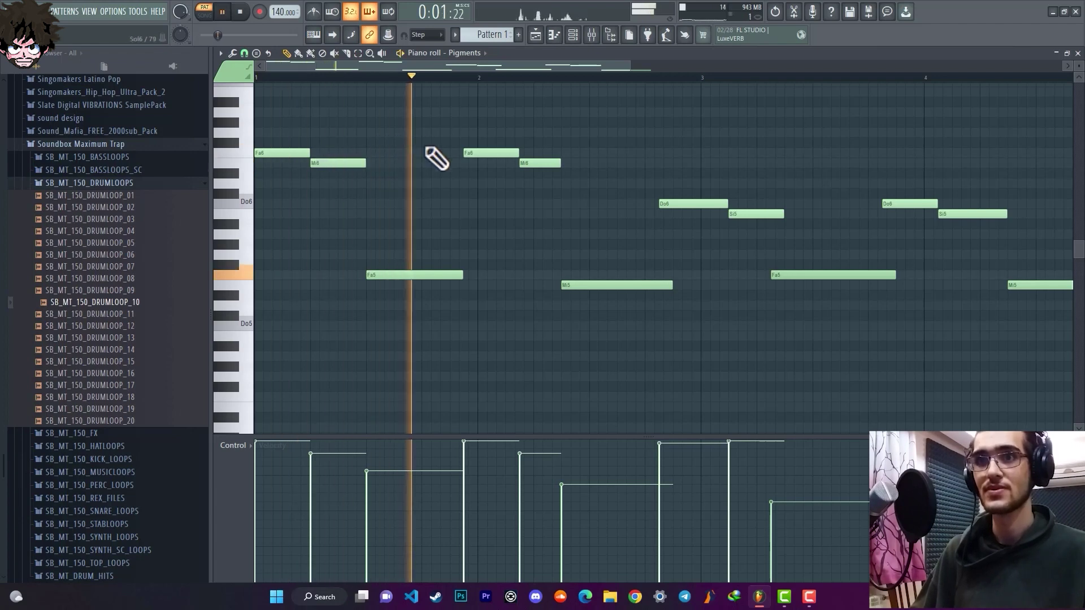
# - Extend the first Fa5 note to bar 2 and align the following Fa6, Mi6 and Mi5 notes with bar 2's grid, ending at bar 3
pyautogui.press('space')
pyautogui.moveTo(462, 275); pyautogui.dragTo(478, 275)
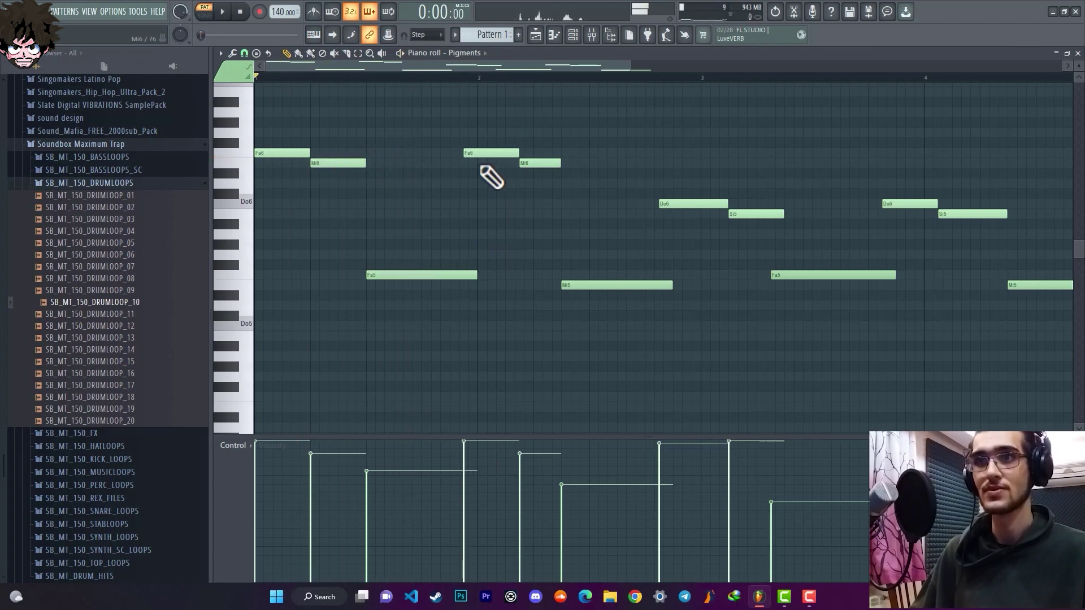
pyautogui.moveTo(480, 153); pyautogui.dragTo(591, 164)
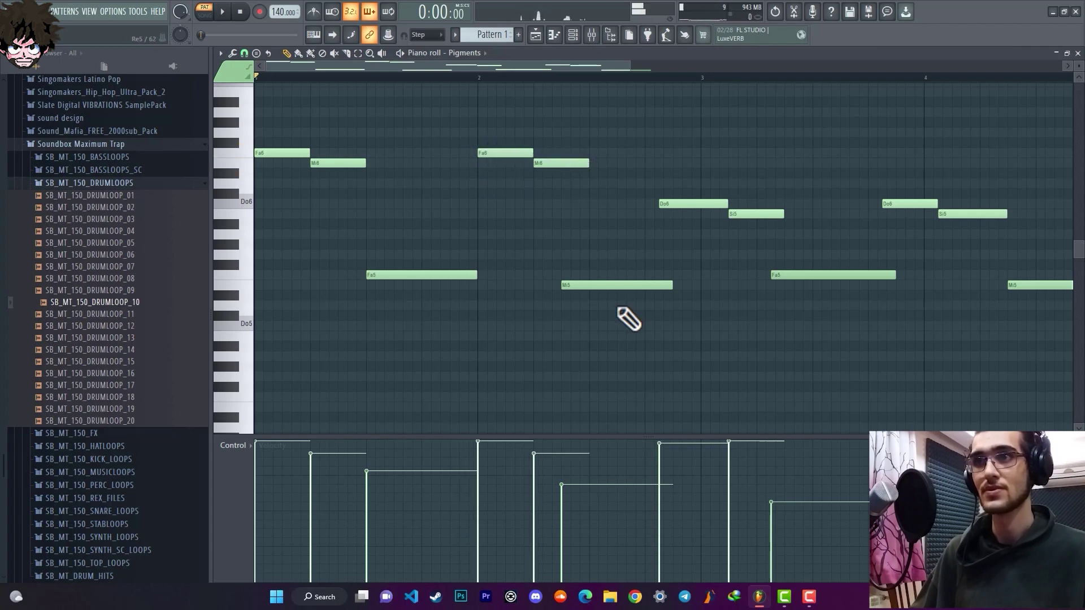
pyautogui.moveTo(615, 285); pyautogui.dragTo(642, 283)
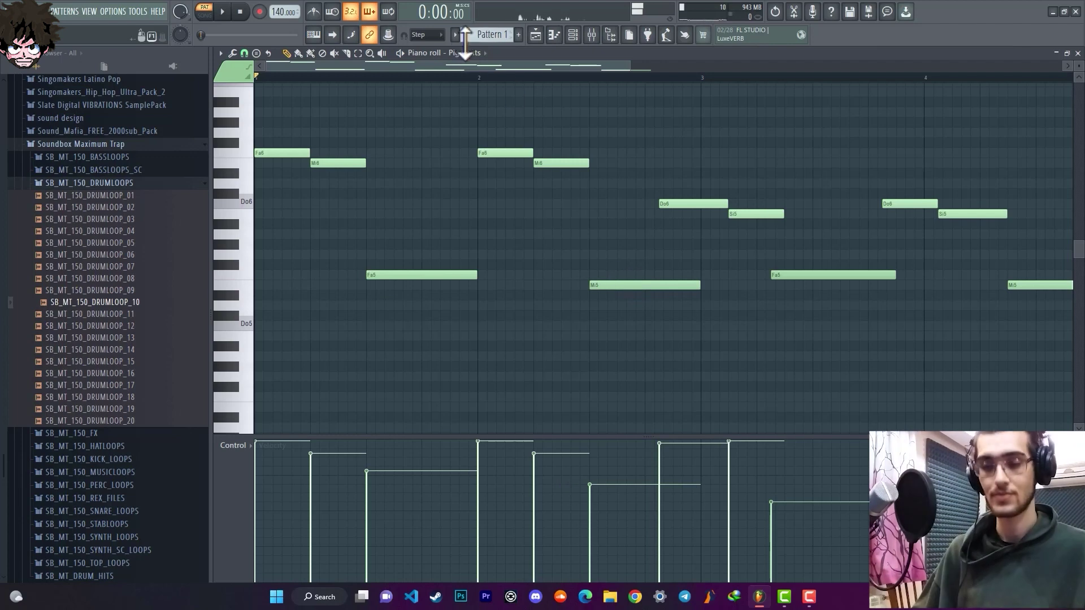
# - Delete the notes from bar 3 onward and duplicate the two-bar phrase three times to fill eight bars
pyautogui.click(313, 35)
pyautogui.rightClick(644, 283)
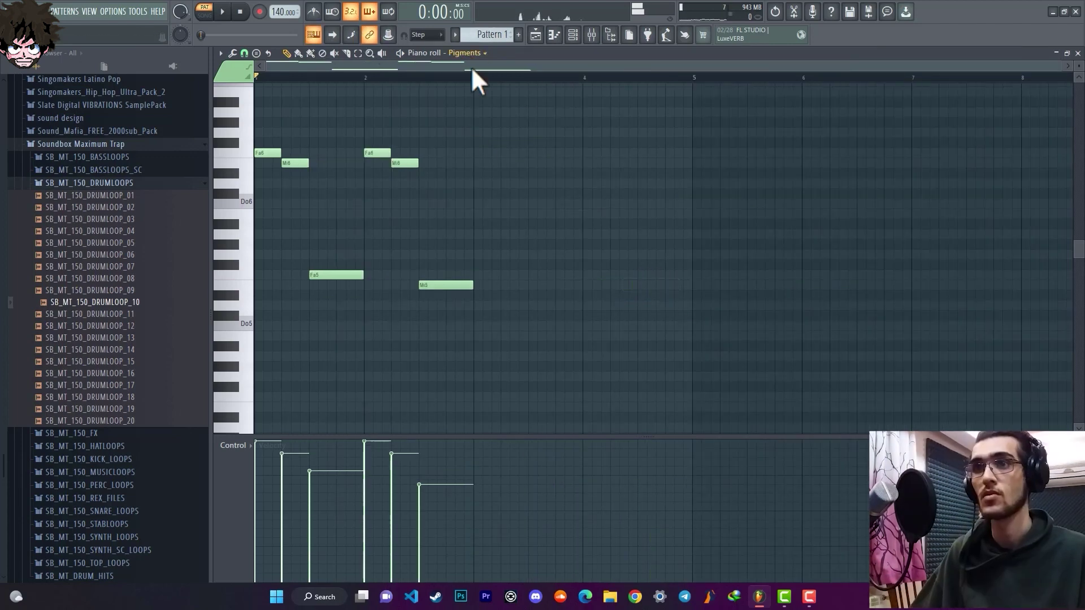
pyautogui.hotkey('ctrl', 'a')
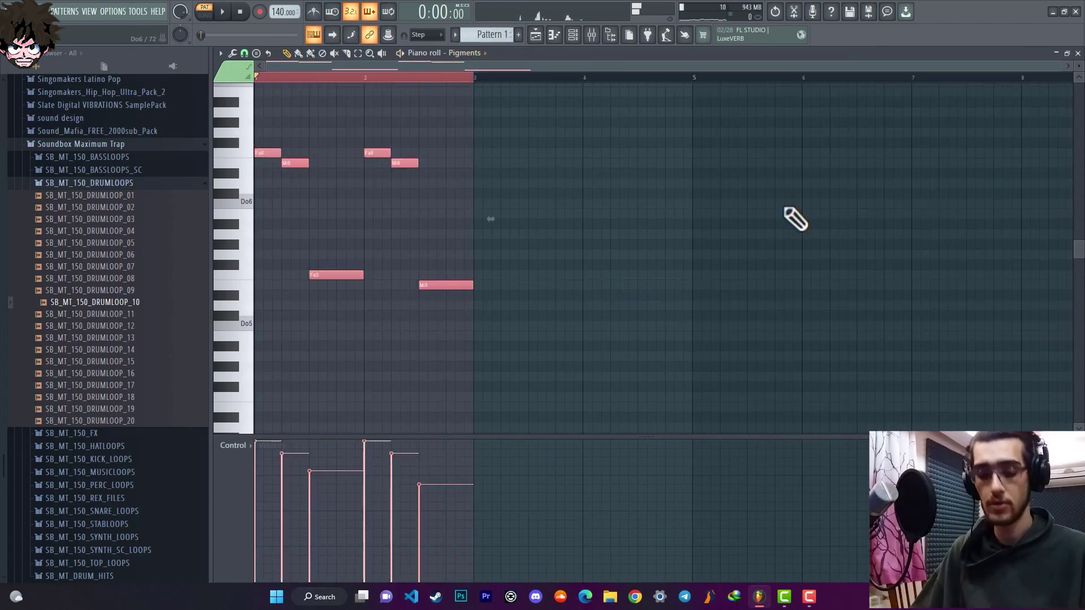
pyautogui.hotkey('ctrl', 'b')
pyautogui.hotkey('ctrl', 'b')
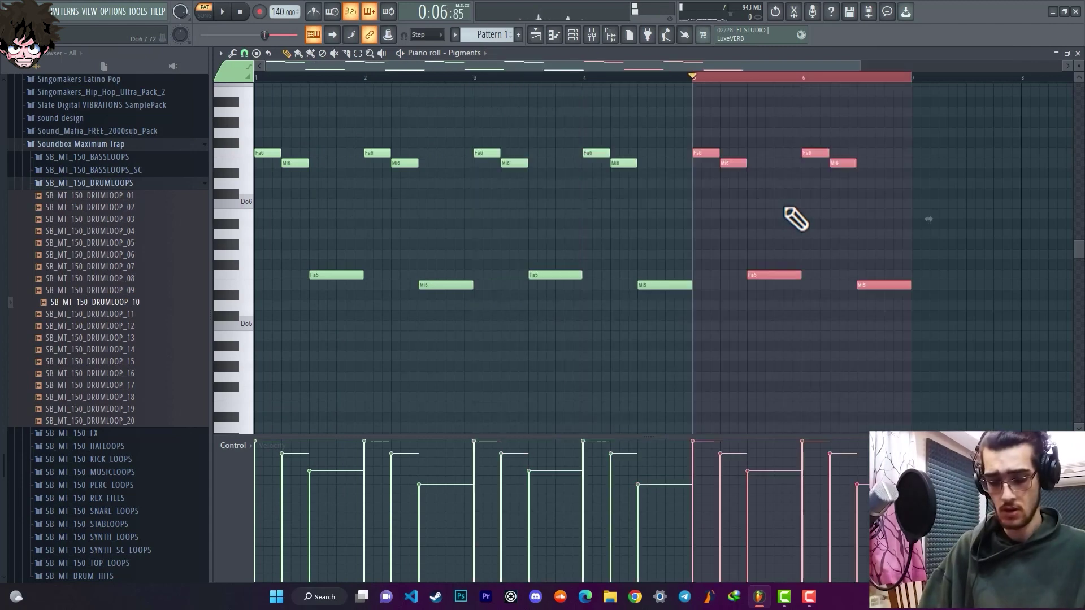
pyautogui.hotkey('ctrl', 'b')
# - Copy all the melody notes half a beat later and transpose the copies up one octave
pyautogui.hotkey('ctrl', 'a')
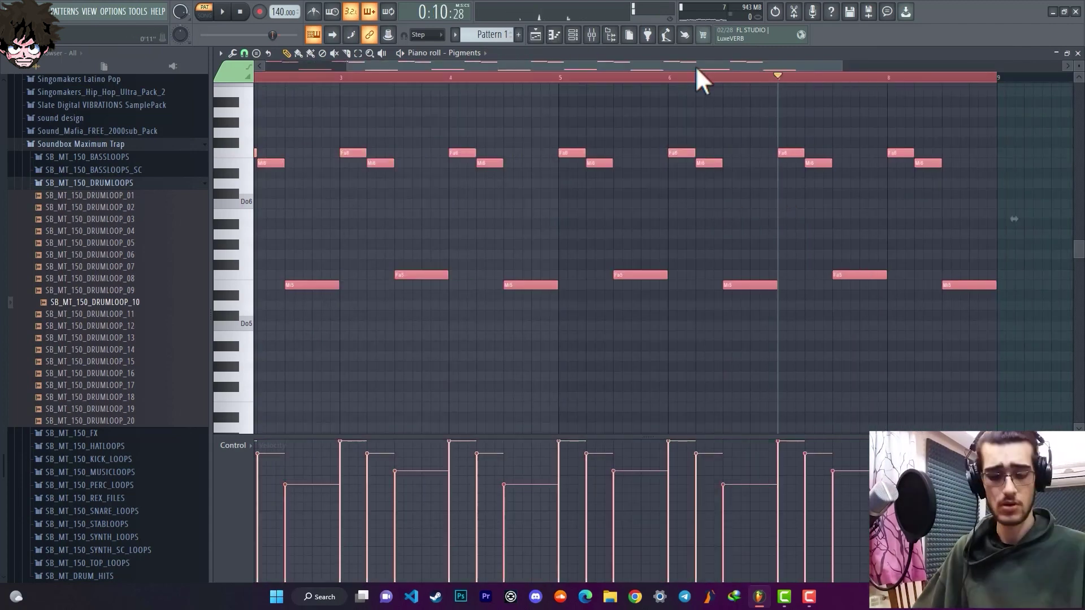
pyautogui.scroll(-3, 644, 82)
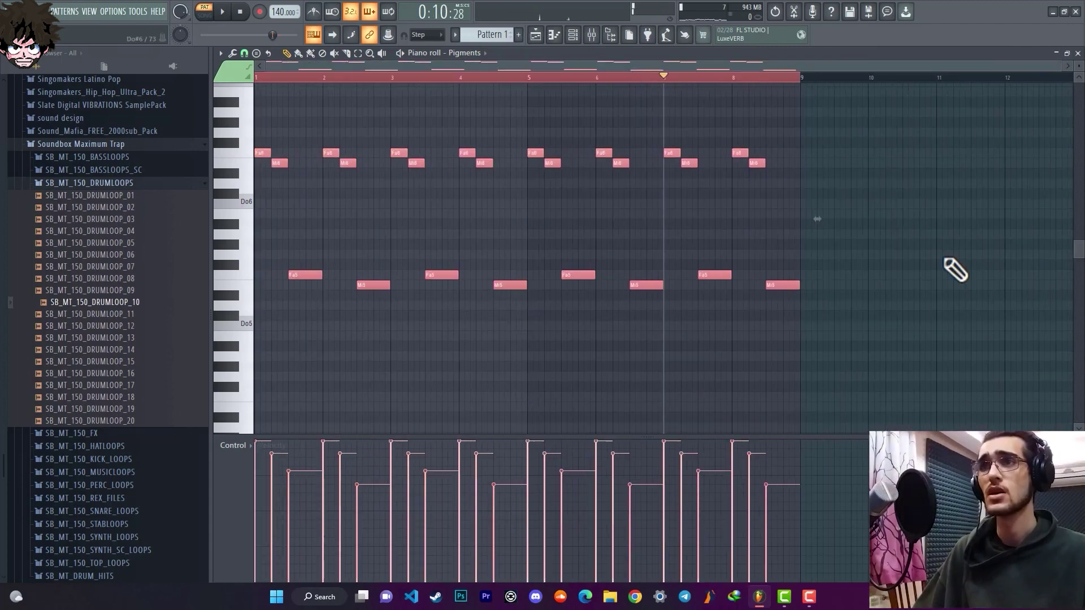
pyautogui.hotkey('ctrl', 'd')
pyautogui.scroll(3, 462, 217)
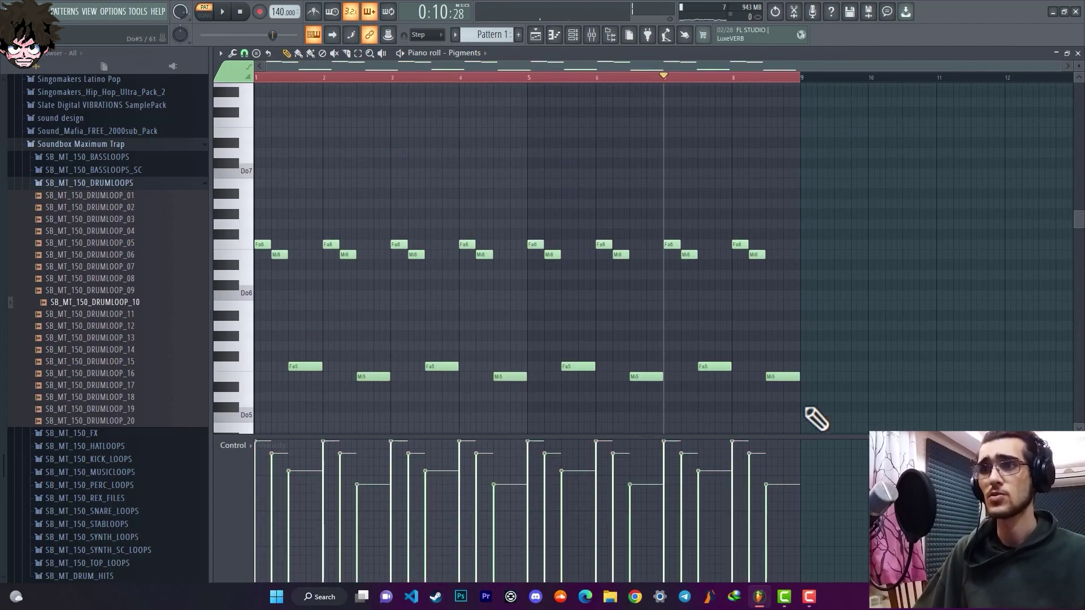
pyautogui.moveTo(805, 411); pyautogui.dragTo(195, 185)
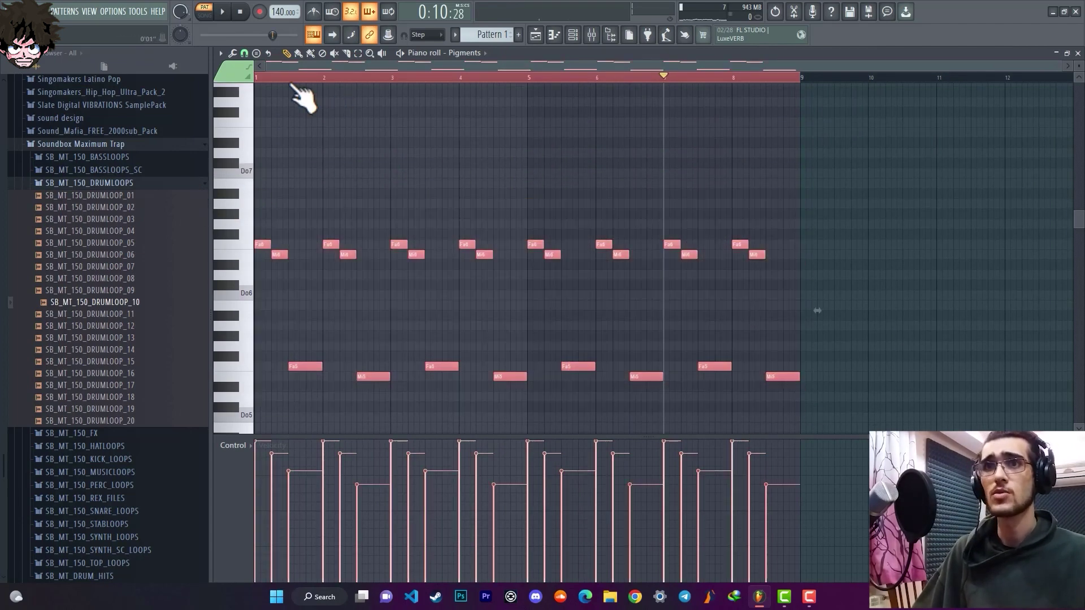
pyautogui.scroll(4, 305, 79)
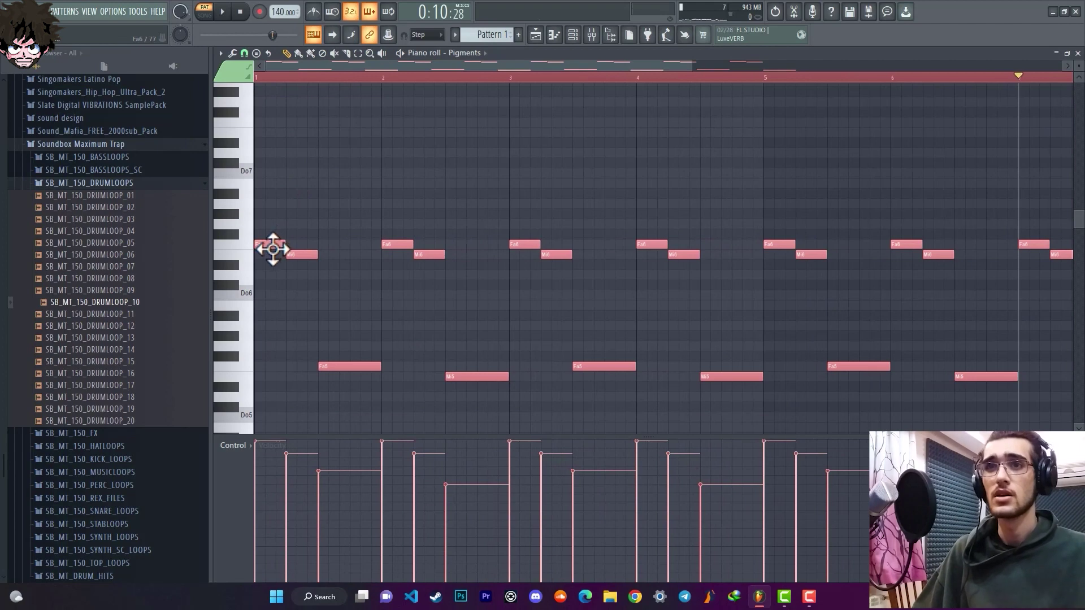
pyautogui.moveTo(273, 249); pyautogui.dragTo(290, 247)
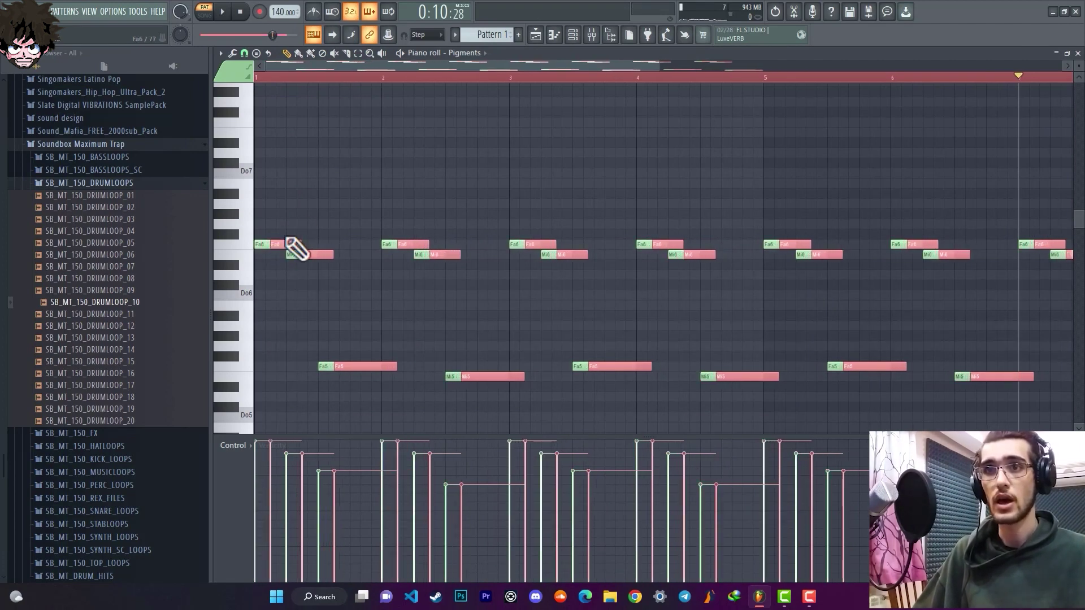
pyautogui.hotkey('ctrl', 'Up')
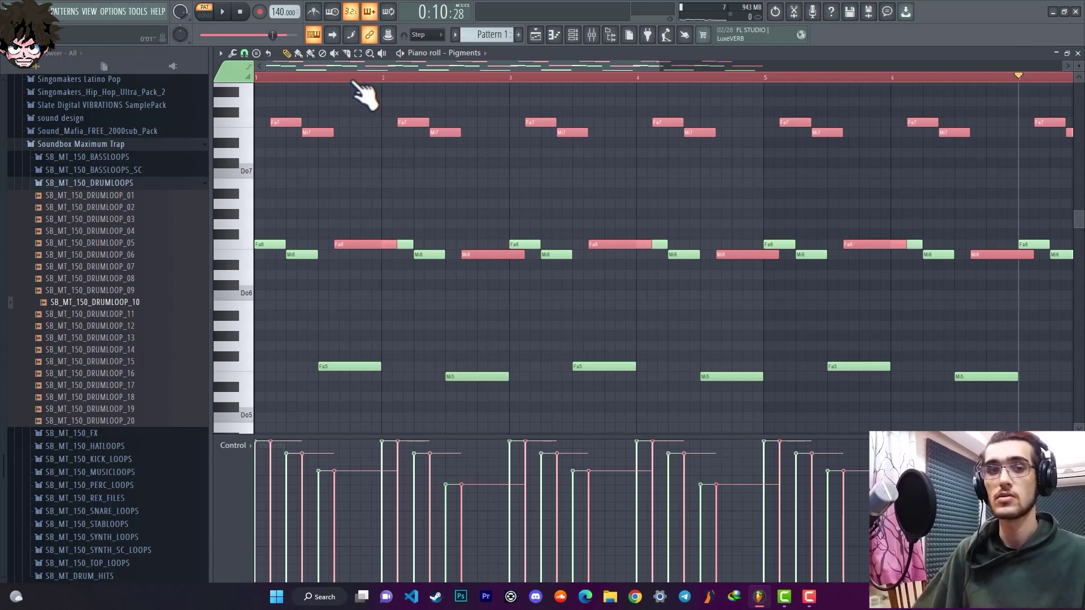
# - Play the pattern and shorten the copied notes by half a beat so the last one ends with bar 8
pyautogui.scroll(2, 392, 228)
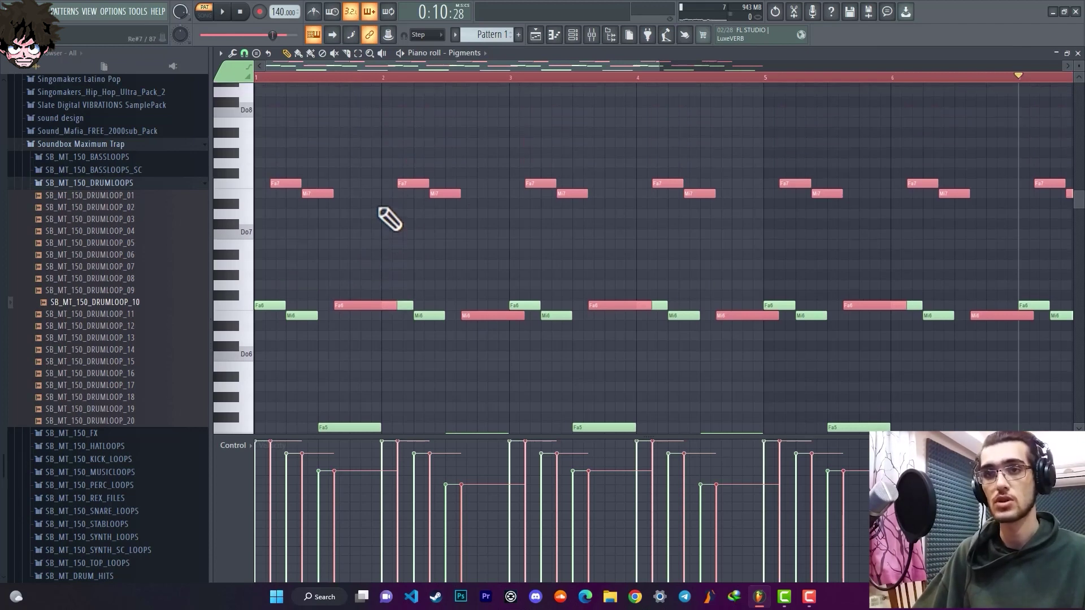
pyautogui.press('space')
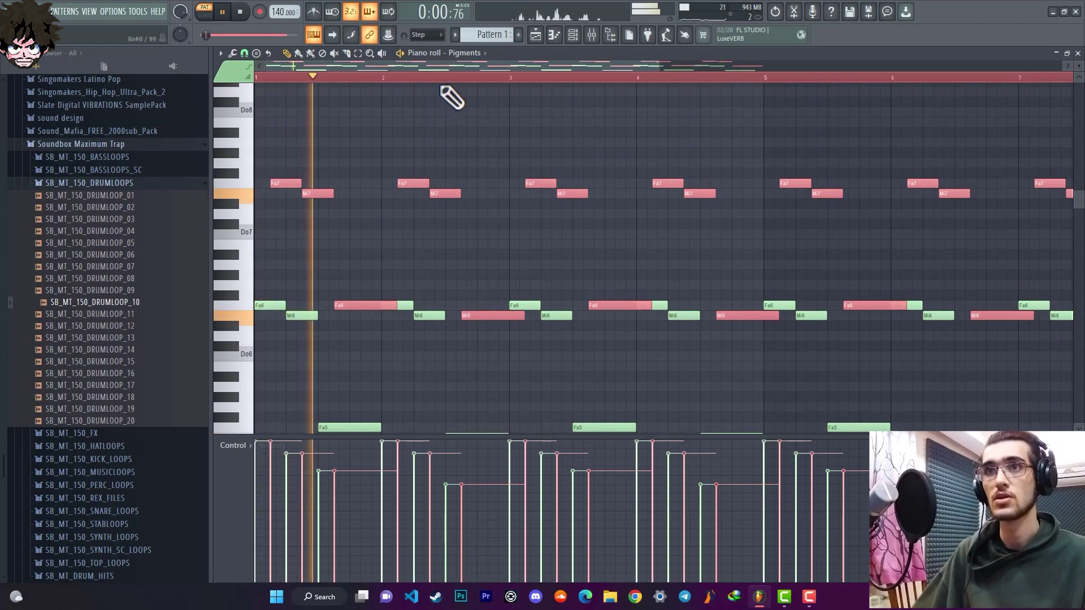
pyautogui.scroll(-2, 456, 93)
pyautogui.scroll(-1, 455, 96)
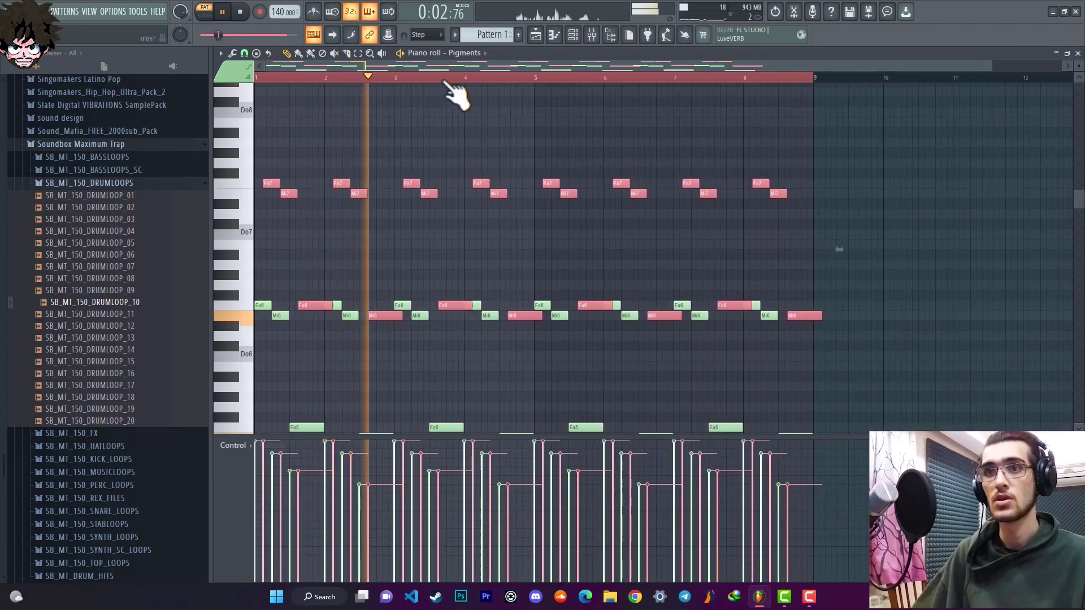
pyautogui.scroll(-1, 446, 83)
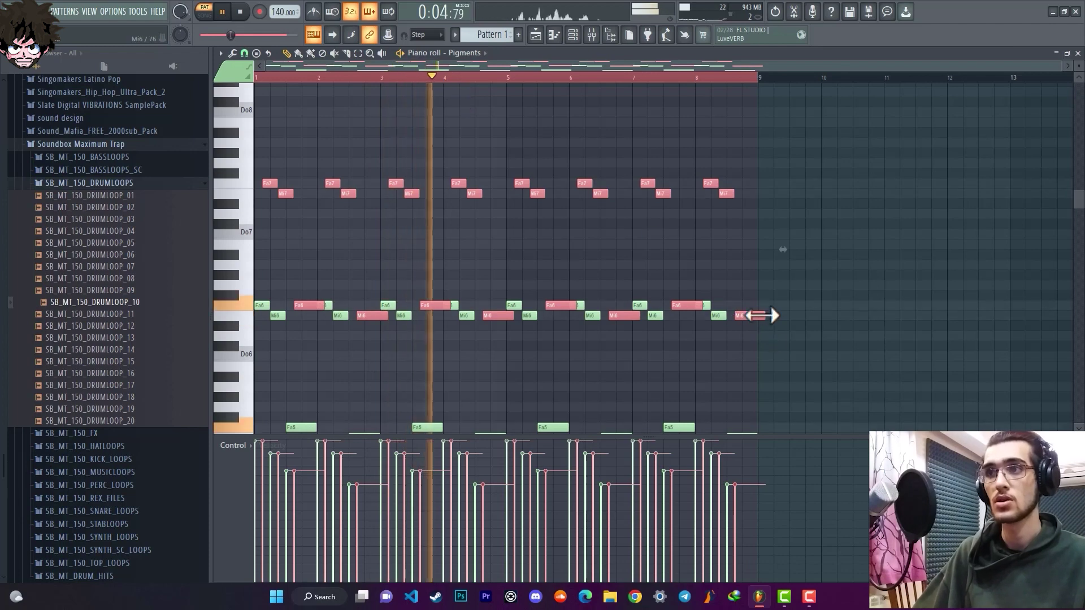
pyautogui.moveTo(762, 316); pyautogui.dragTo(755, 315)
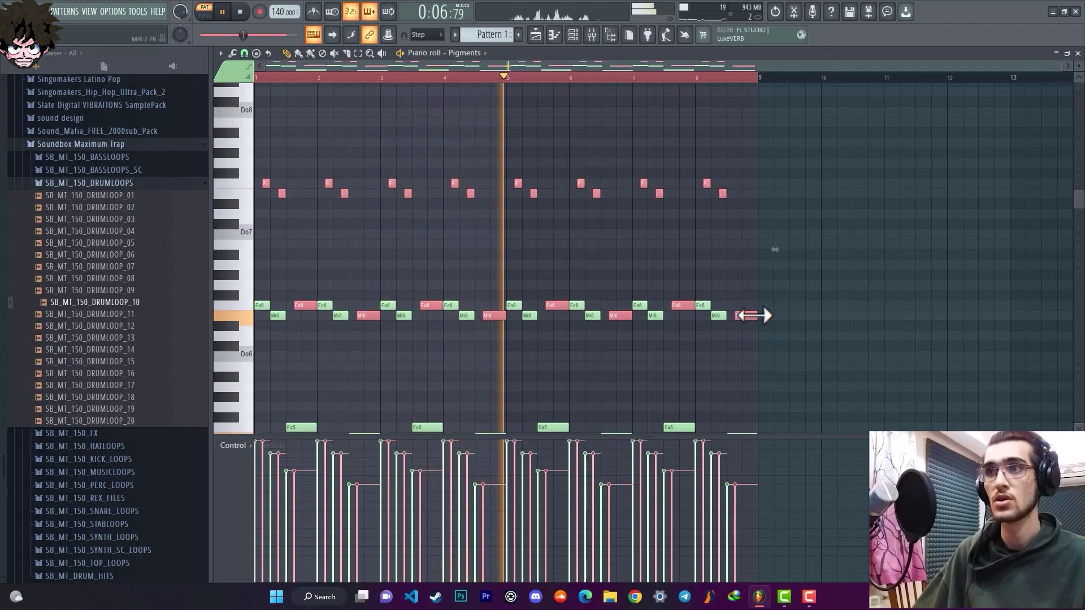
pyautogui.hotkey('ctrl', 'd')
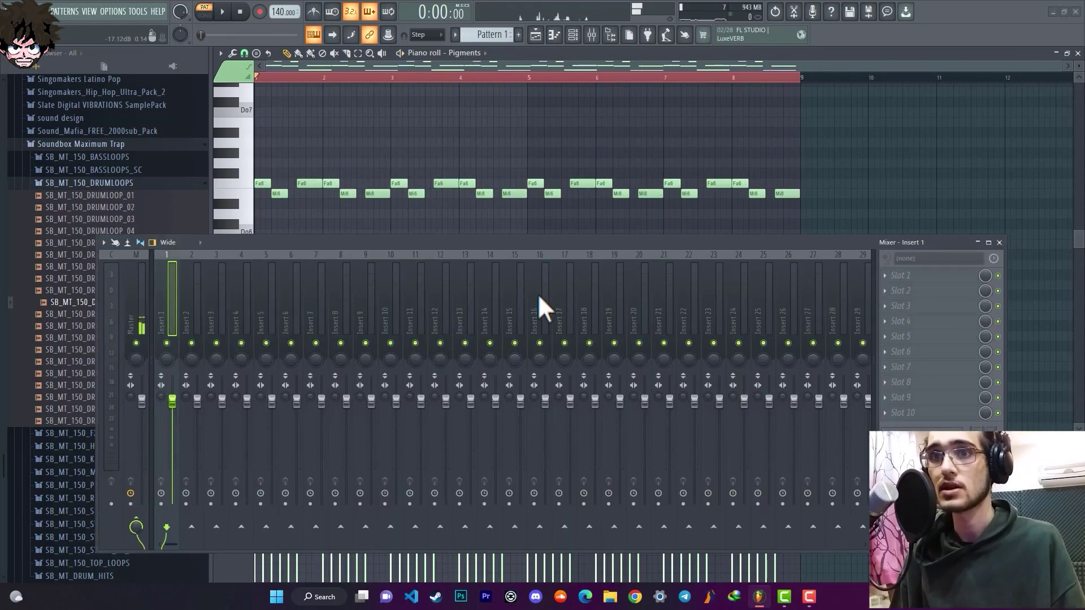
pyautogui.moveTo(487, 242); pyautogui.dragTo(0, 240)
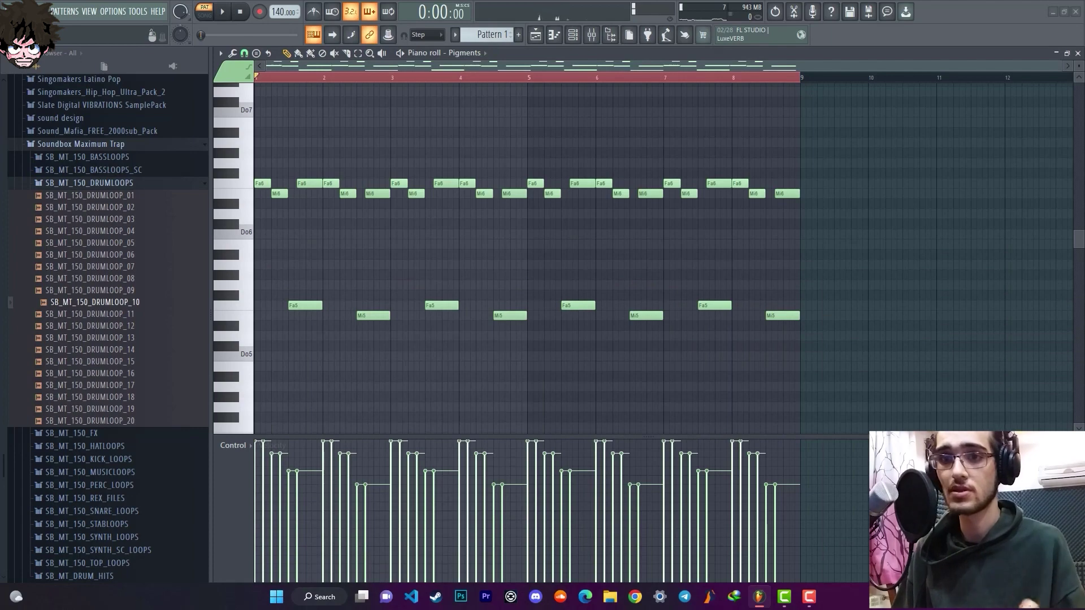
pyautogui.moveTo(0, 271); pyautogui.dragTo(474, 254)
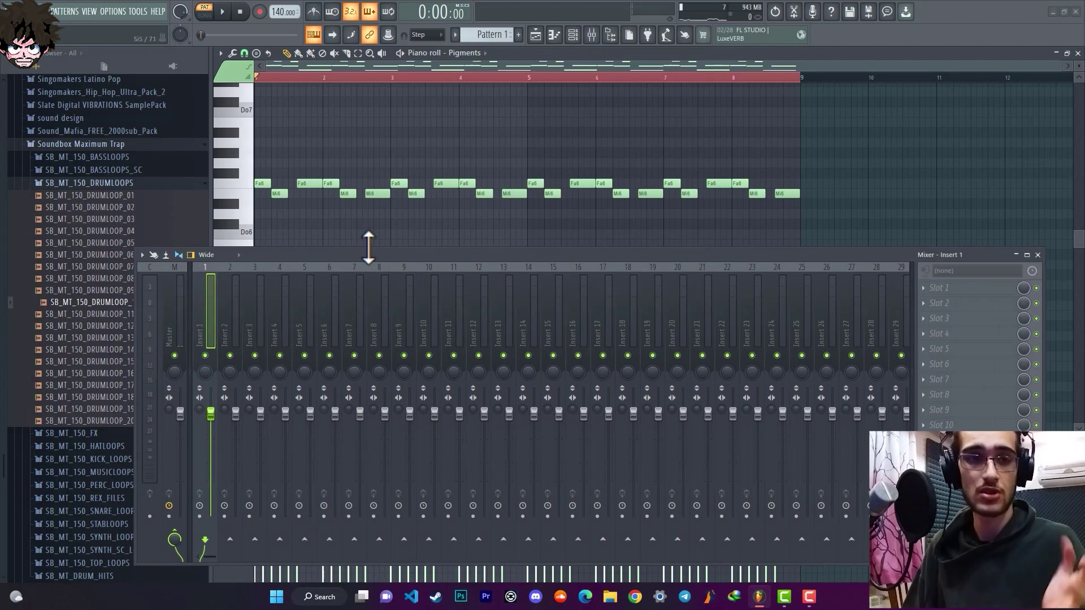
pyautogui.moveTo(368, 249); pyautogui.dragTo(294, 214)
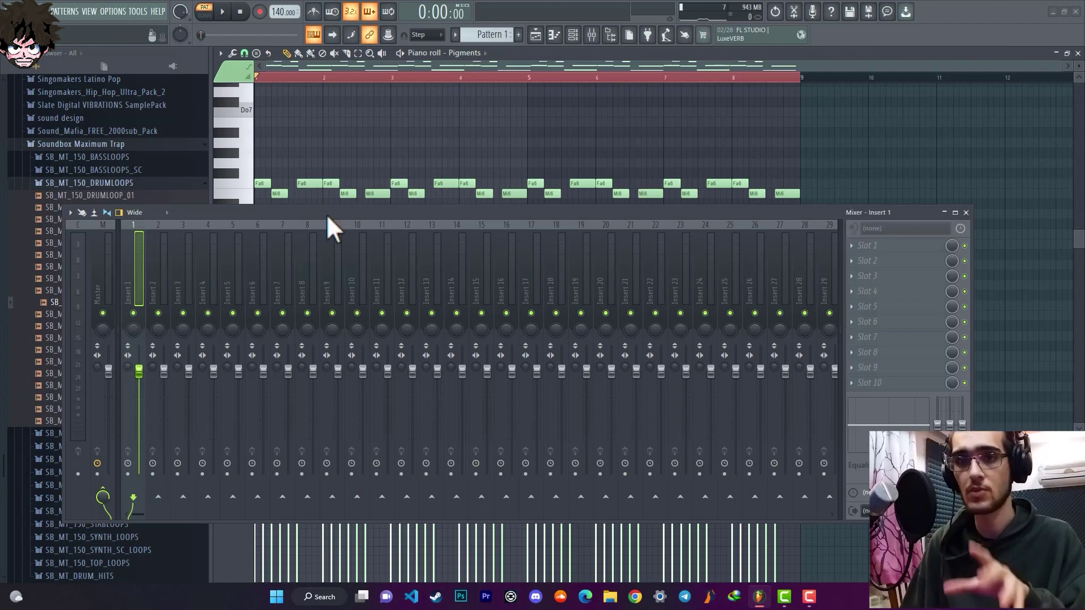
pyautogui.moveTo(333, 215); pyautogui.dragTo(0, 313)
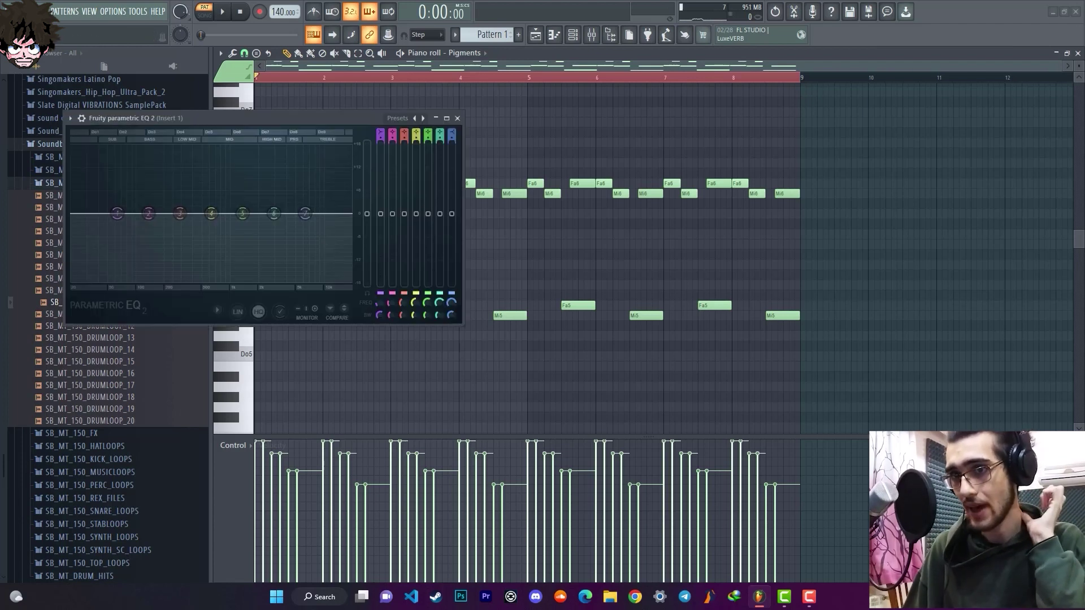
# - During playback, raise the high-pass and lower the low-pass cutoff in Insert 2's Fruity parametric EQ 2, and close the EQ on Insert 1
pyautogui.press('space')
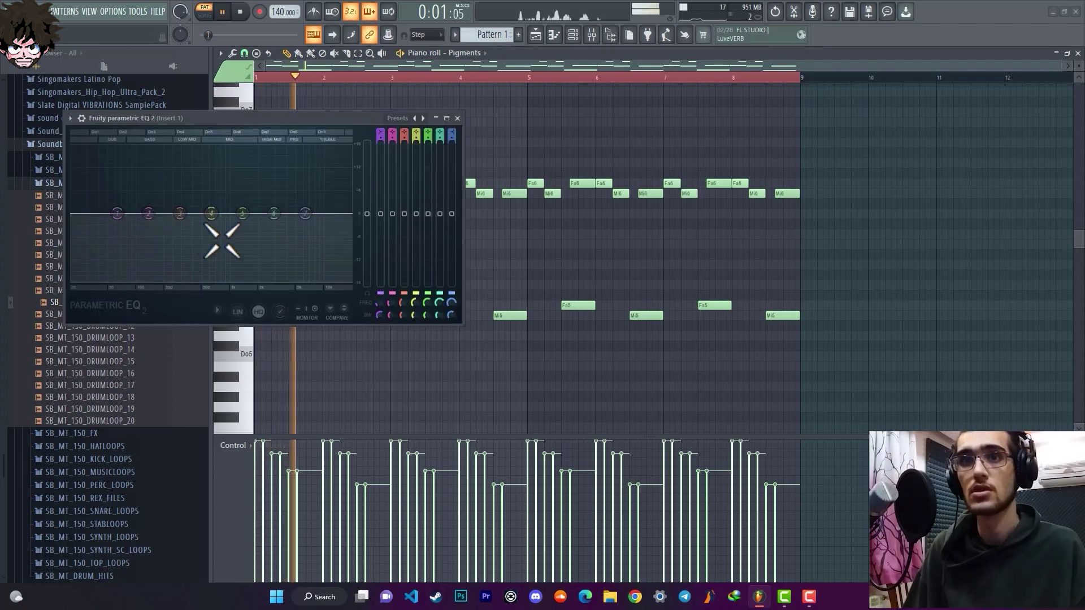
pyautogui.press('space')
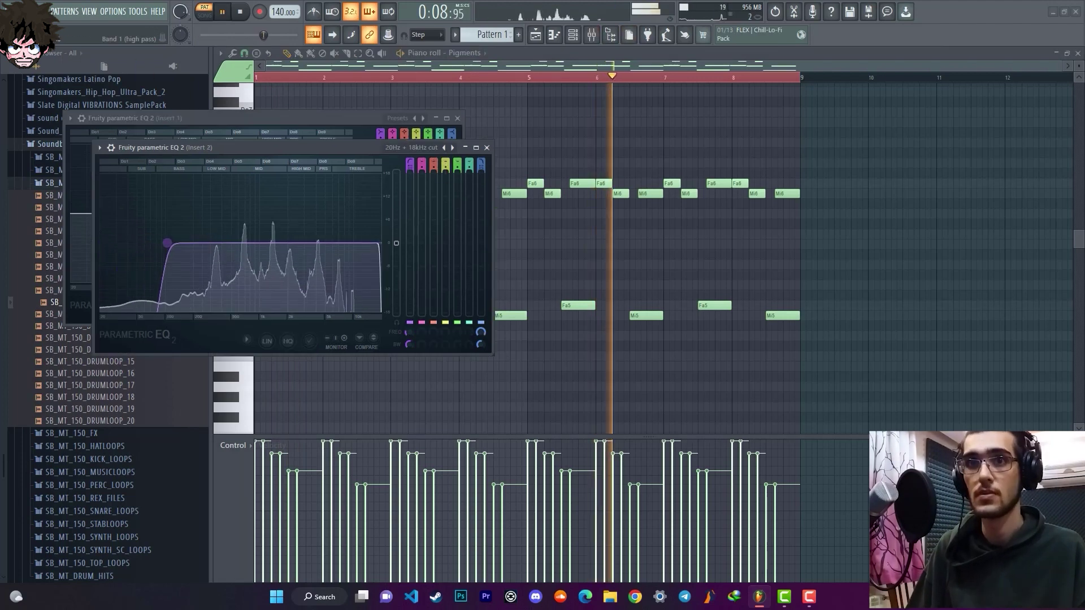
pyautogui.moveTo(167, 243); pyautogui.dragTo(201, 243)
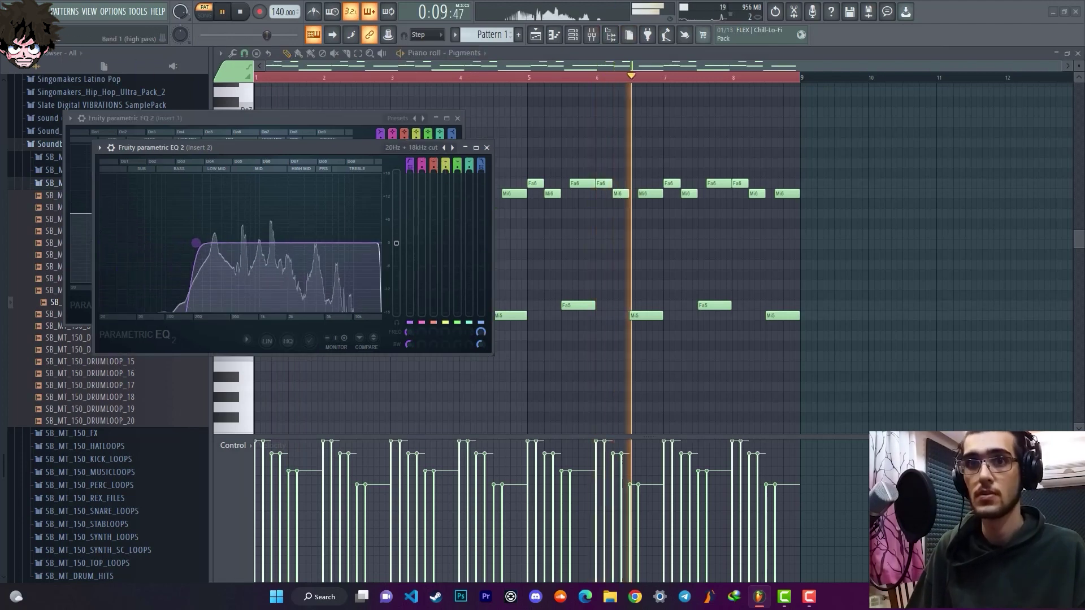
pyautogui.moveTo(378, 243); pyautogui.dragTo(347, 242)
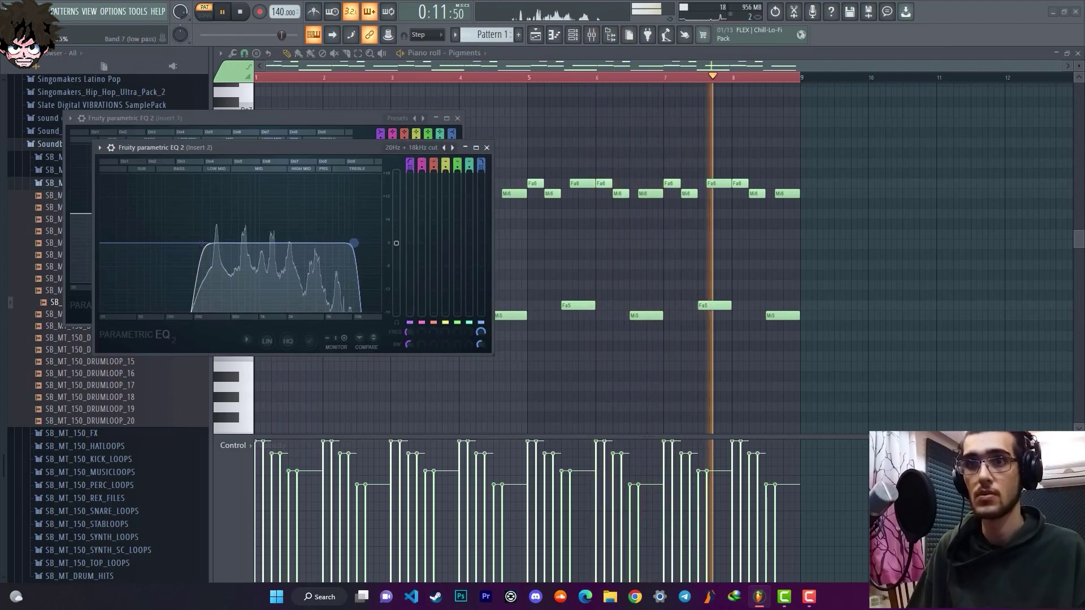
pyautogui.click(457, 118)
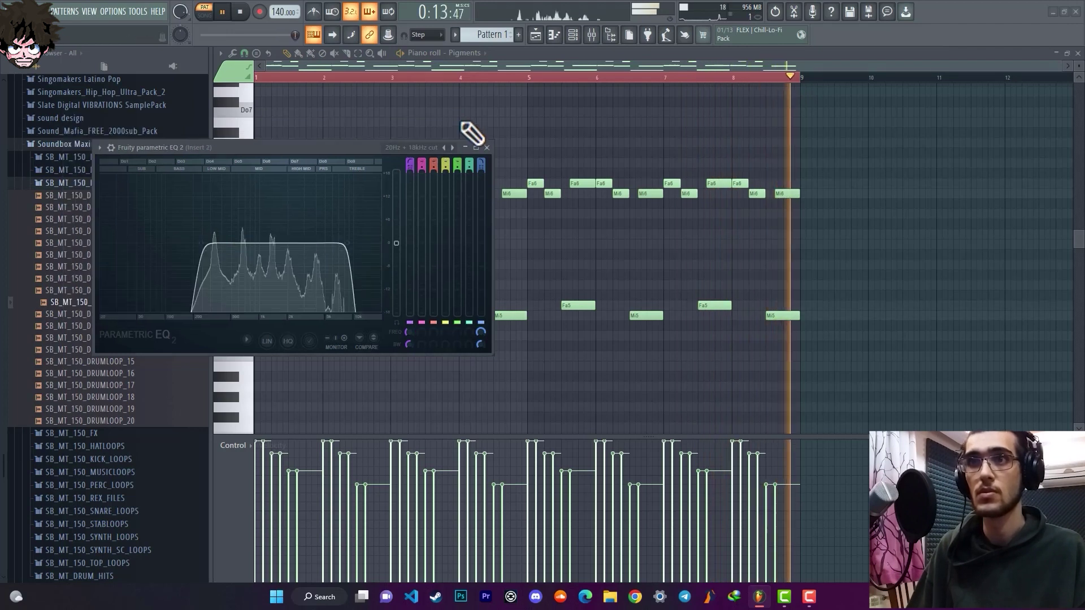
# - Close the parametric EQ on Insert 2 and stop playback
pyautogui.click(487, 147)
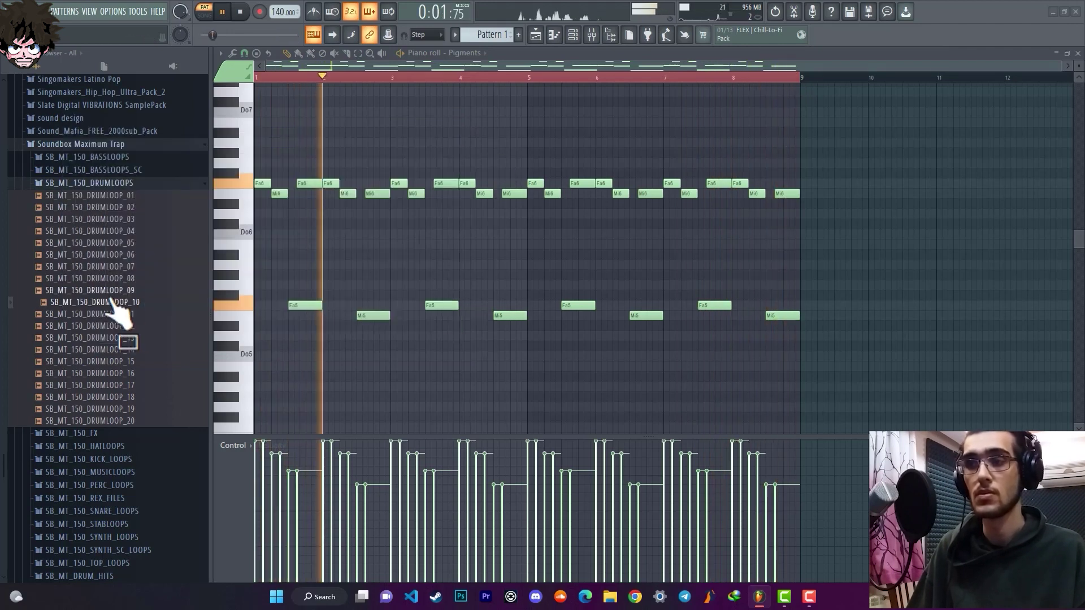
pyautogui.press('space')
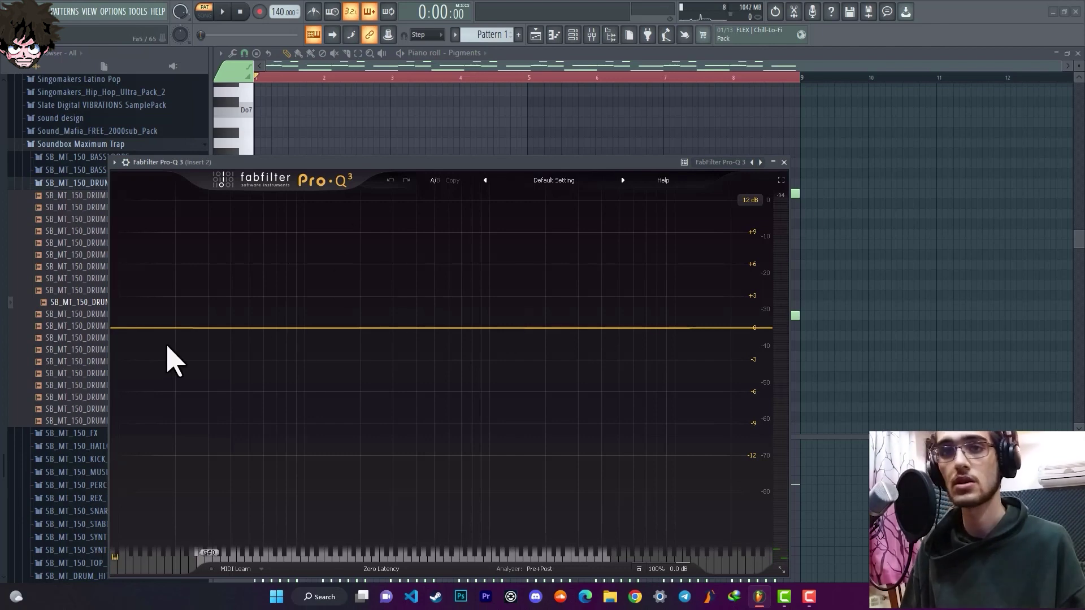
# - In Pro-Q 3 on Insert 2, add a 30 dB/oct low cut at the bass end and a 24 dB/oct high cut at about 11 kHz
pyautogui.click(128, 329)
pyautogui.moveTo(128, 328); pyautogui.dragTo(174, 327)
pyautogui.scroll(4, 174, 327)
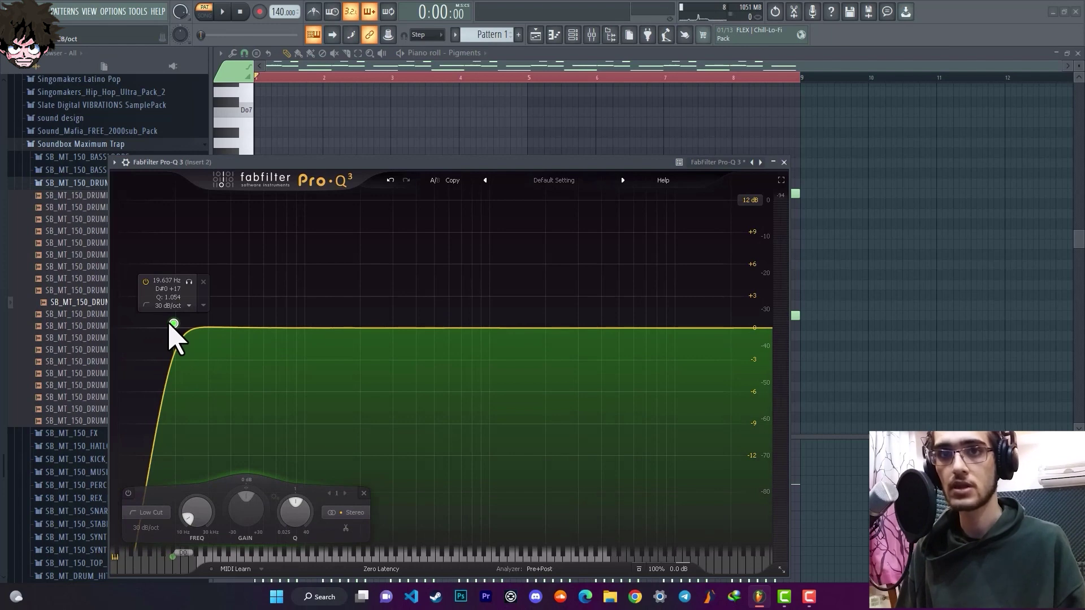
pyautogui.moveTo(175, 326); pyautogui.dragTo(187, 331)
pyautogui.press('space')
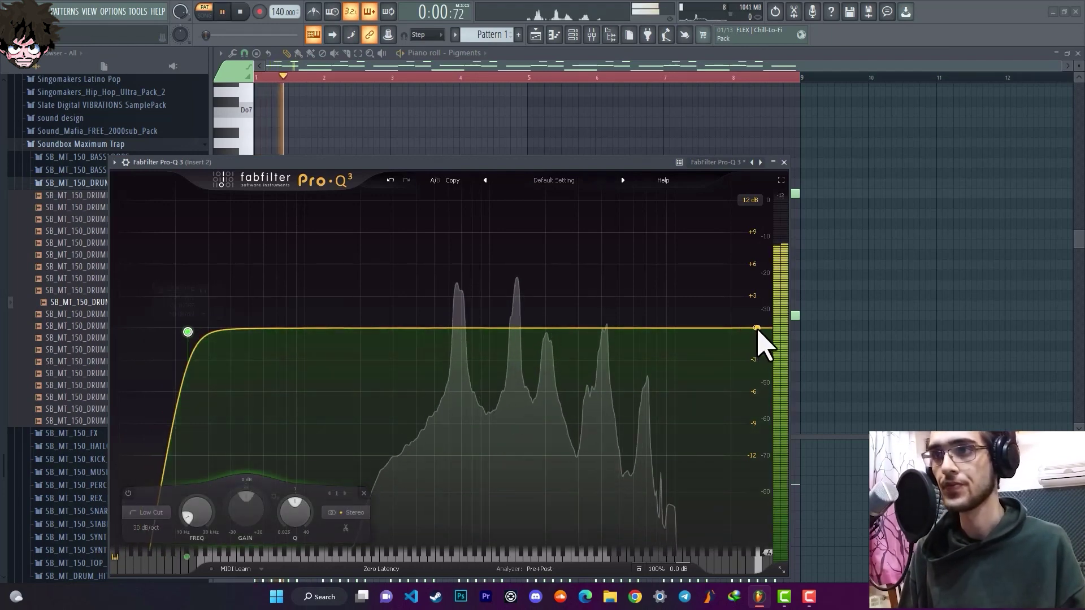
pyautogui.moveTo(757, 329); pyautogui.dragTo(683, 328)
pyautogui.scroll(3, 655, 329)
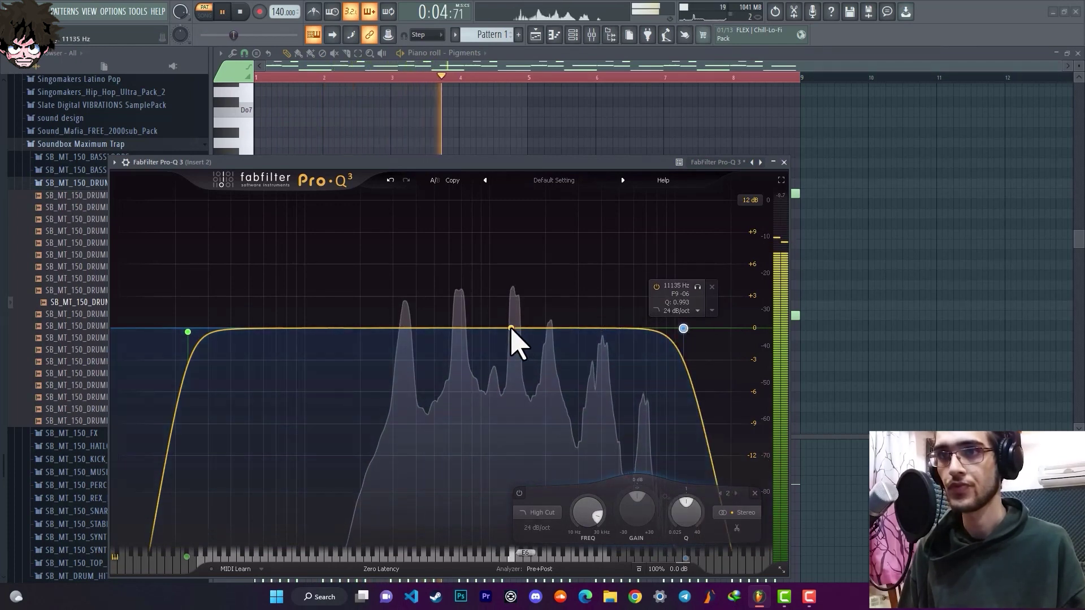
# - Add a narrow bell at about 1390 Hz with a Q of about 14 and a negative dynamic range
pyautogui.click(516, 328)
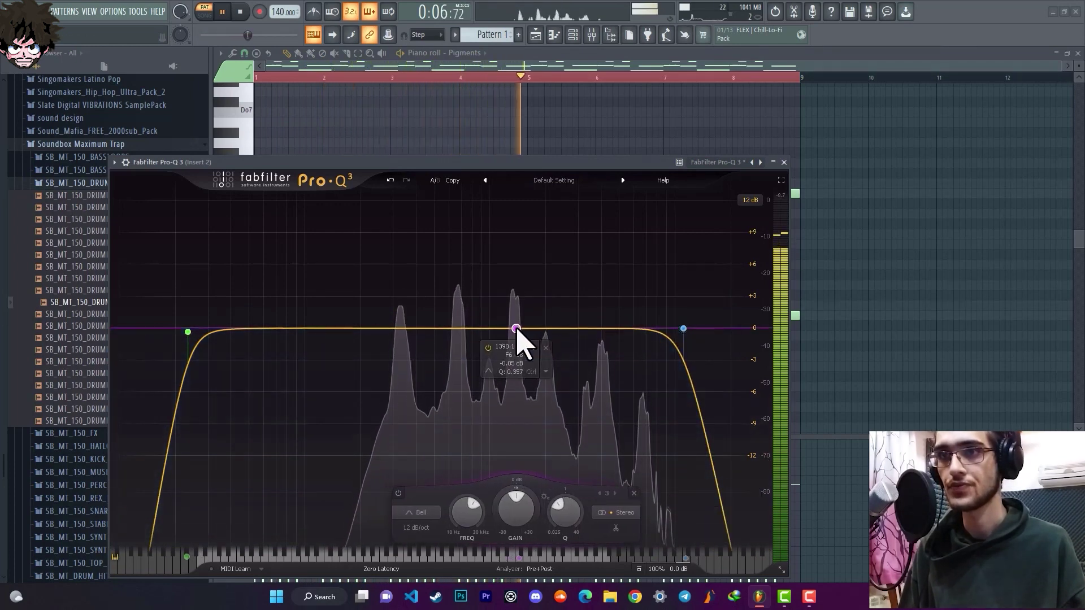
pyautogui.moveTo(513, 503); pyautogui.dragTo(560, 518)
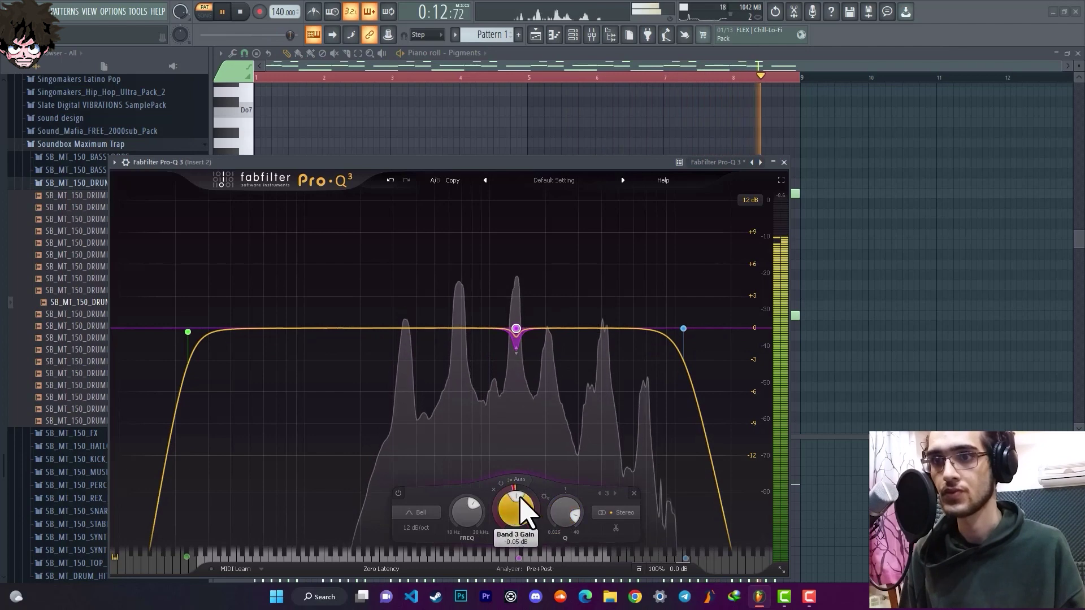
pyautogui.click(501, 492)
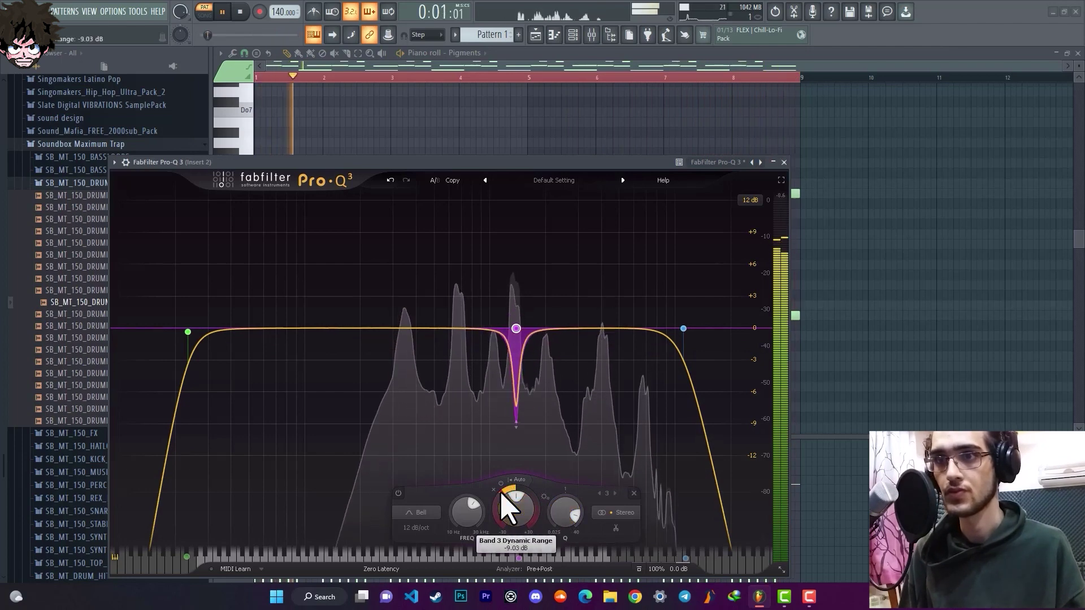
# - Add a narrow dynamic bell on the spectrum peak just below the 1390 Hz band, stop playback and close Pro-Q 3
pyautogui.click(457, 328)
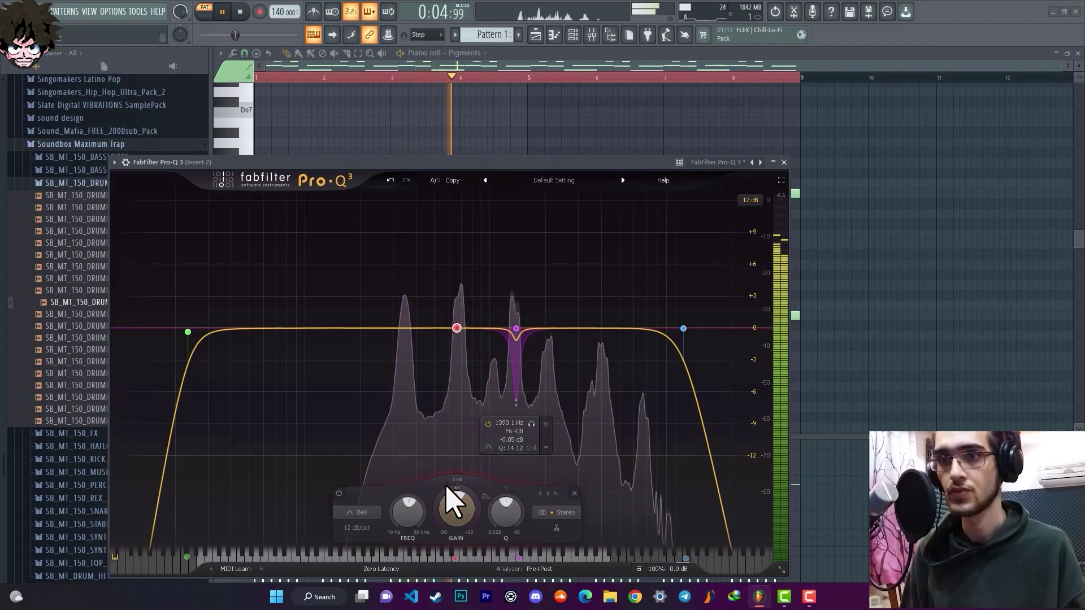
pyautogui.moveTo(445, 487); pyautogui.dragTo(441, 505)
pyautogui.scroll(5, 452, 517)
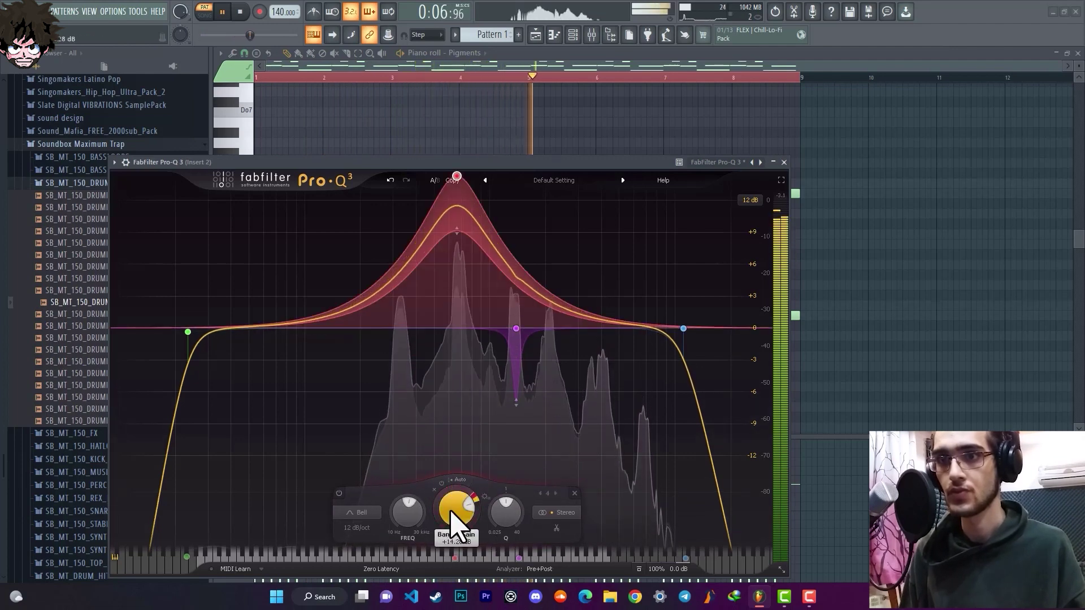
pyautogui.scroll(-5, 452, 517)
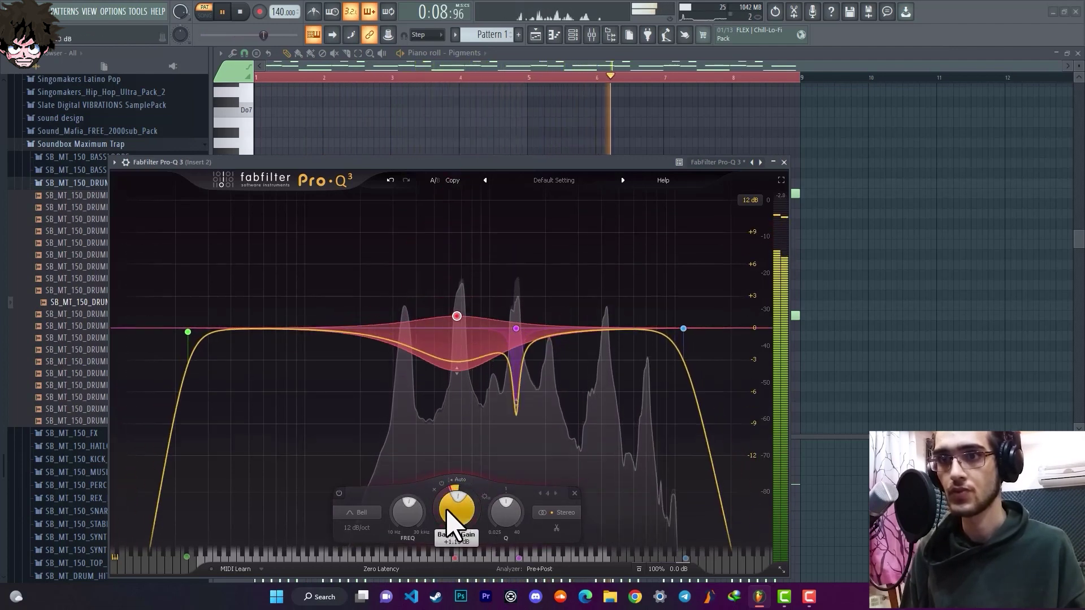
pyautogui.scroll(-3, 452, 517)
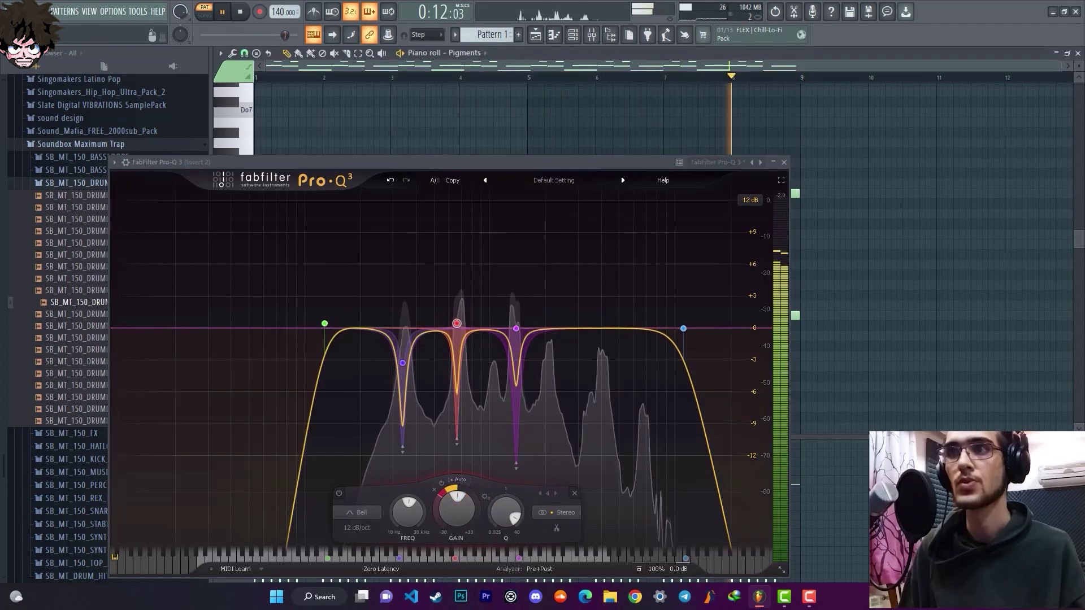
pyautogui.click(783, 162)
pyautogui.press('space')
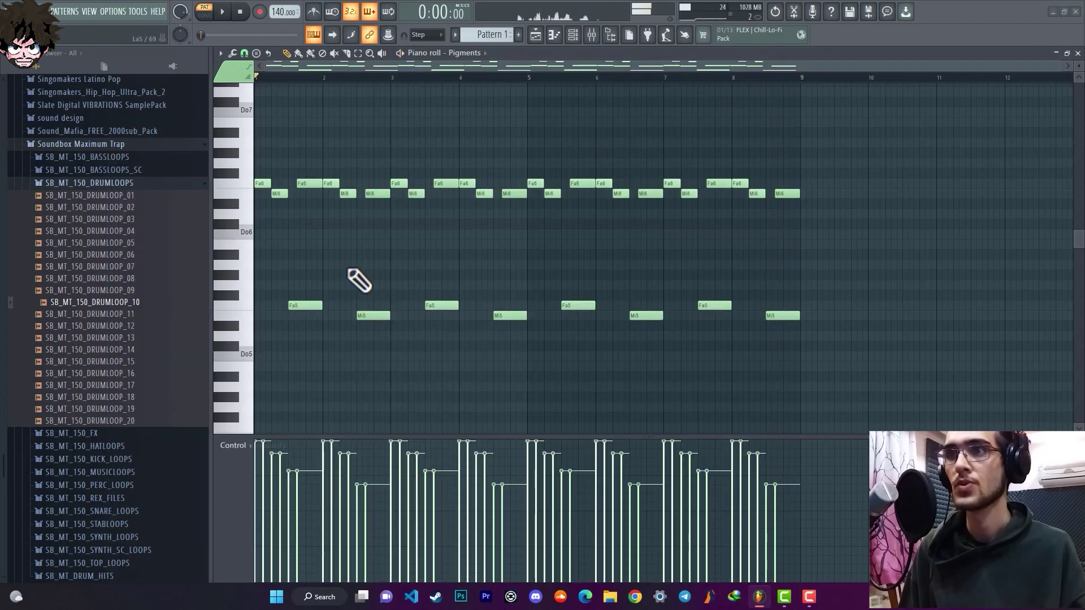
pyautogui.scroll(-1, 359, 279)
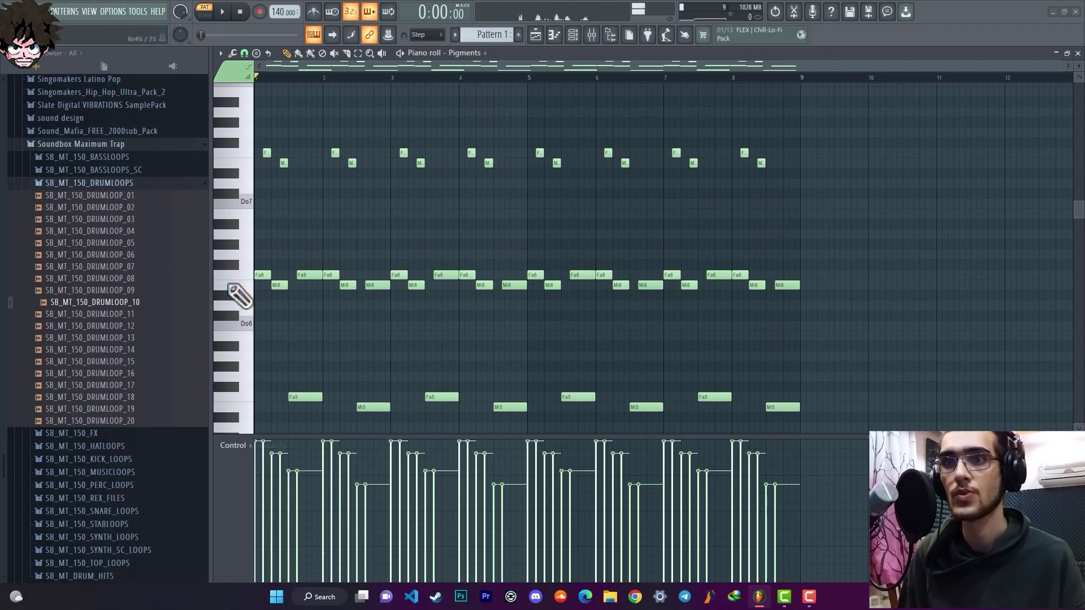
pyautogui.press('Tab')
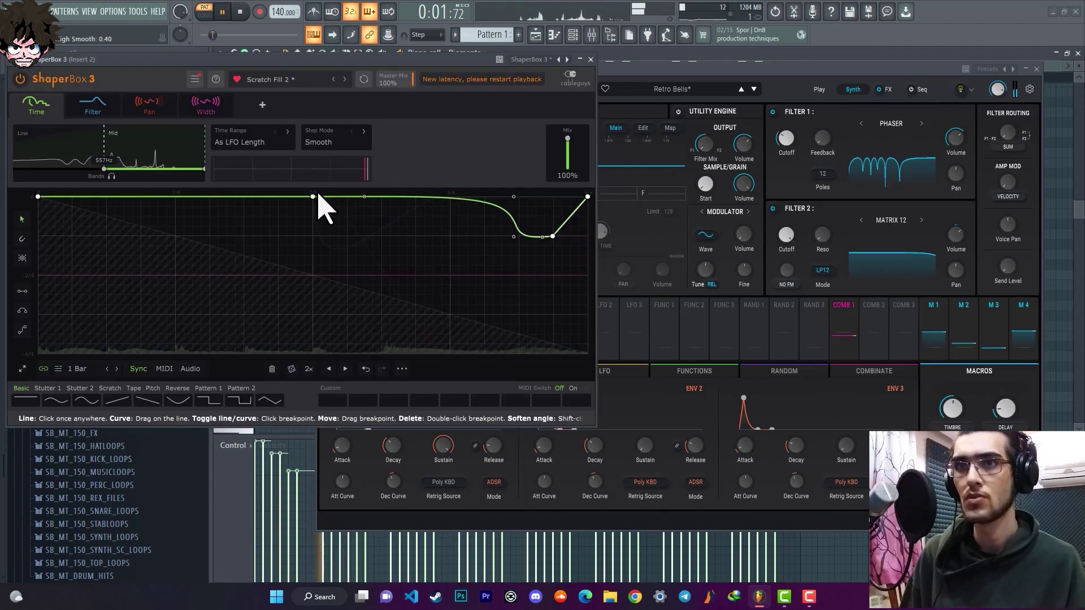
# - Reshape ShaperBox 3's Time curve to dip to about -1.00/4 over the last quarter of the bar, with a sharp return at its end
pyautogui.moveTo(314, 197); pyautogui.dragTo(473, 197)
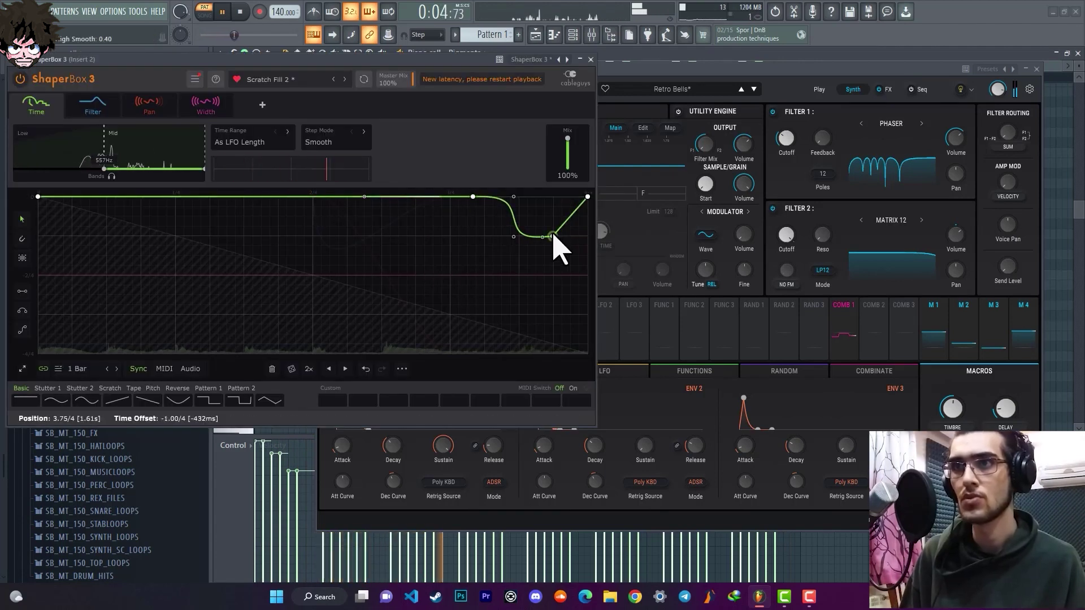
pyautogui.moveTo(554, 237); pyautogui.dragTo(588, 235)
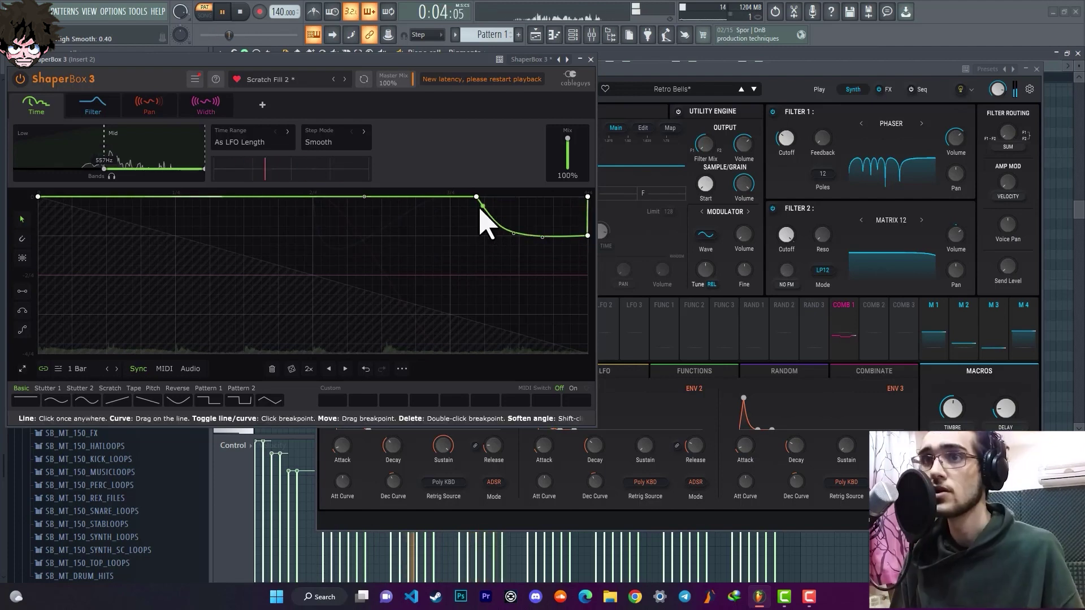
pyautogui.moveTo(476, 197); pyautogui.dragTo(468, 196)
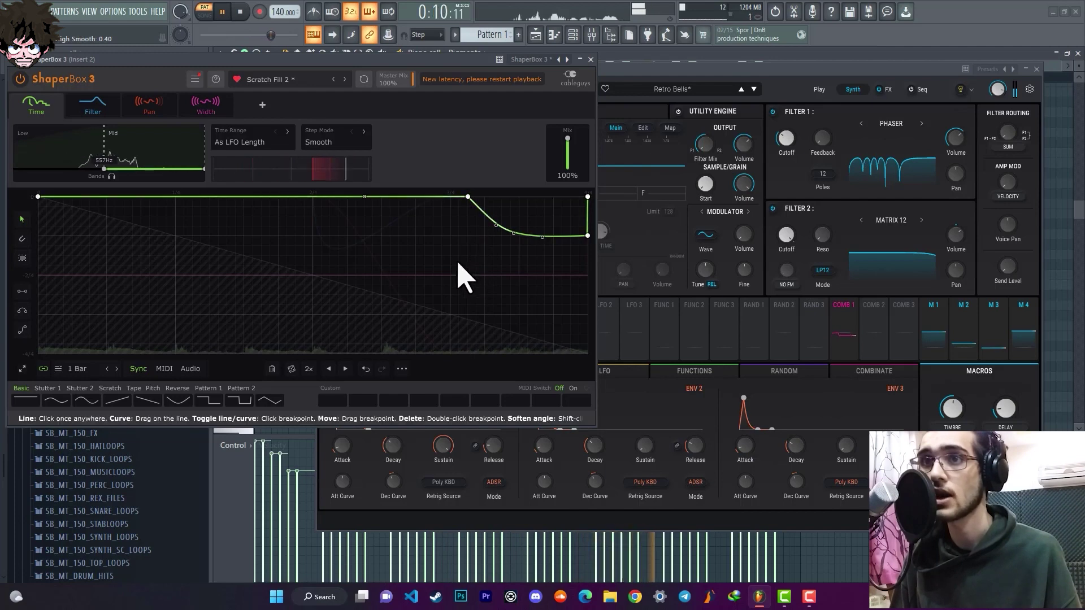
pyautogui.click(468, 198)
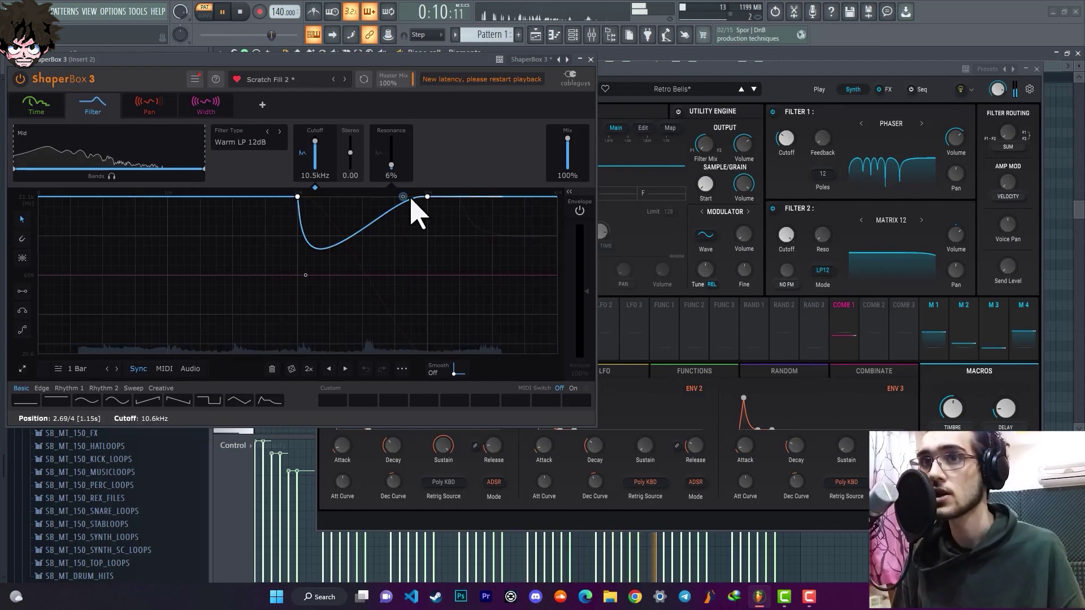
# - Draw a dip at the end of ShaperBox's Filter curve and delete the earlier dip's breakpoint at 2.00/4
pyautogui.moveTo(430, 197); pyautogui.dragTo(556, 196)
pyautogui.moveTo(403, 197); pyautogui.dragTo(544, 247)
pyautogui.moveTo(298, 196); pyautogui.dragTo(468, 196)
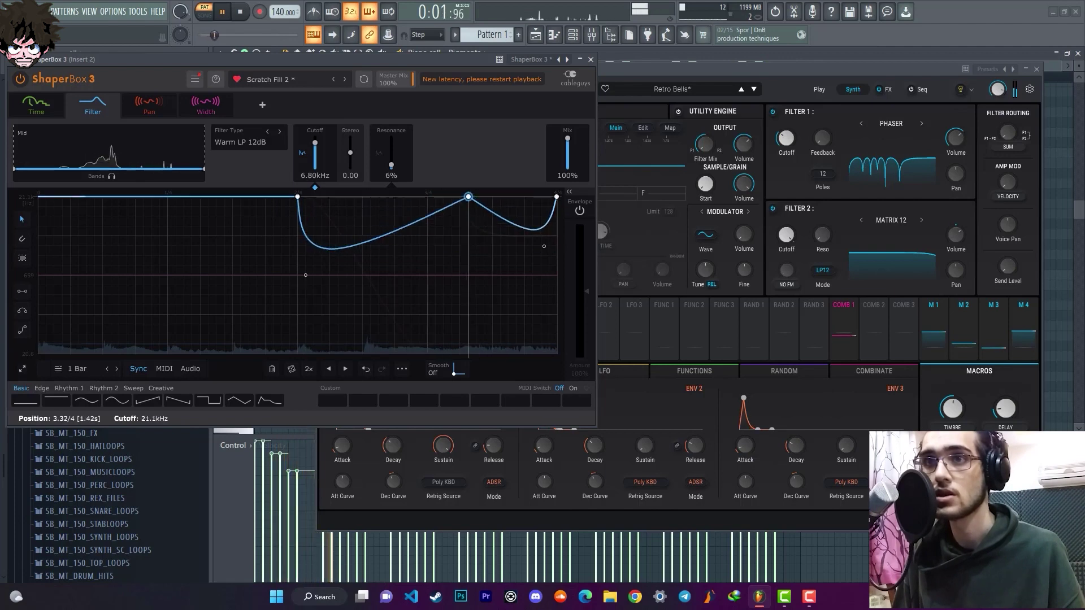
pyautogui.doubleClick(298, 196)
pyautogui.doubleClick(306, 276)
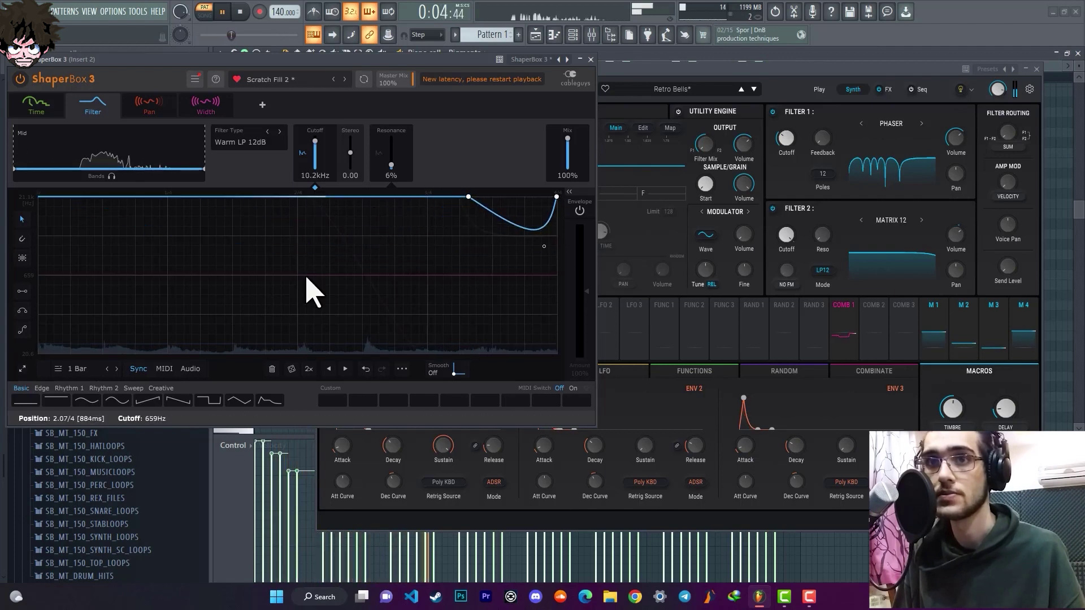
# - Shift the start of the closing Filter dip slightly earlier and deepen its curve, with the lowest point nearer its start
pyautogui.click(466, 197)
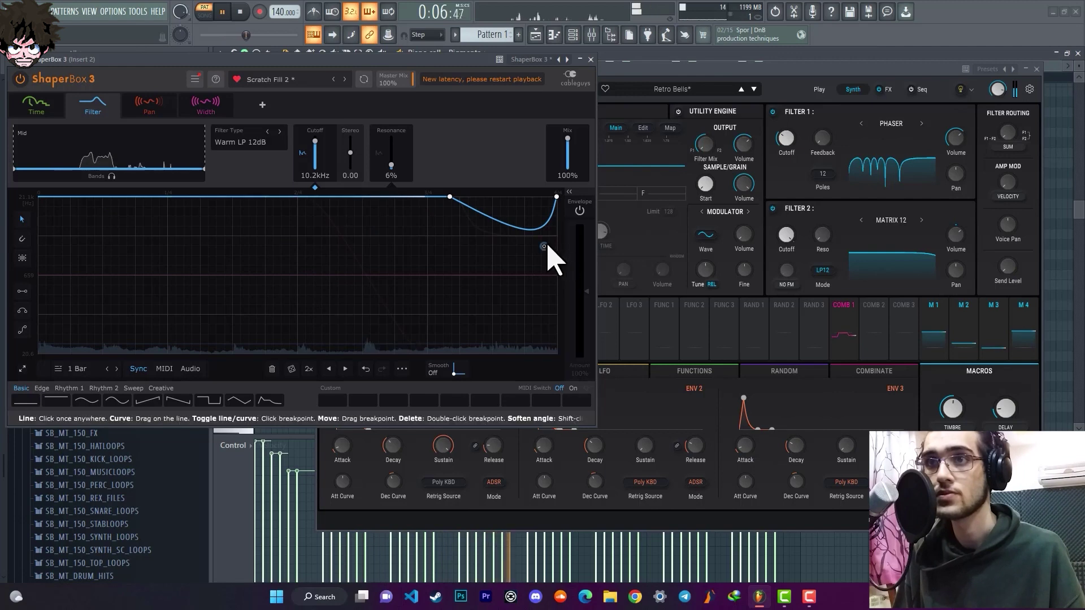
pyautogui.moveTo(552, 257); pyautogui.dragTo(497, 253)
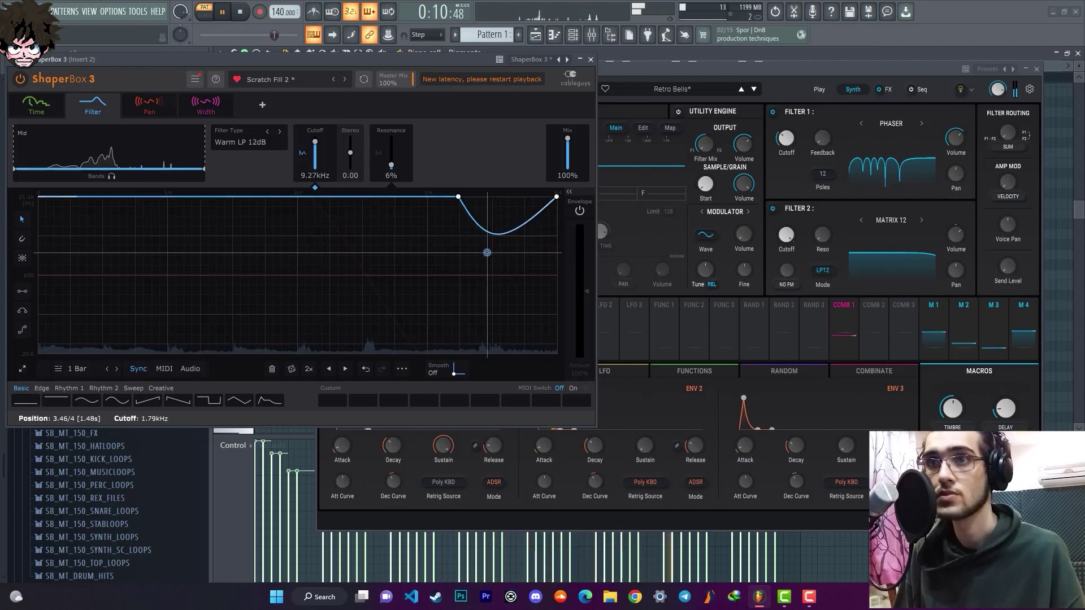
pyautogui.moveTo(482, 253); pyautogui.dragTo(474, 316)
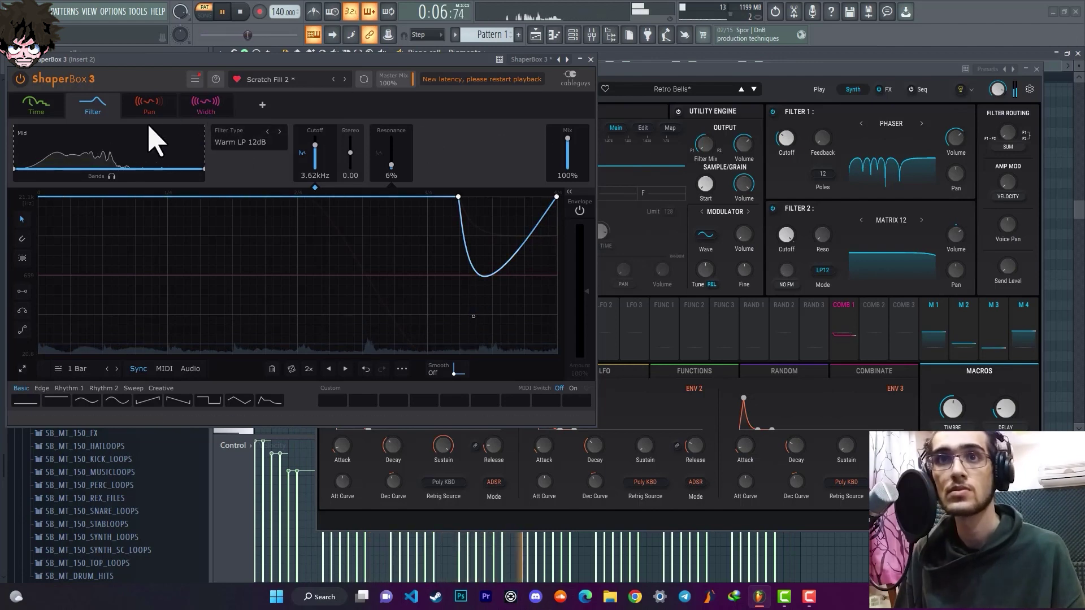
# - Raise the low band's curve above 100% in ShaperBox's Width module
pyautogui.click(148, 105)
pyautogui.click(203, 117)
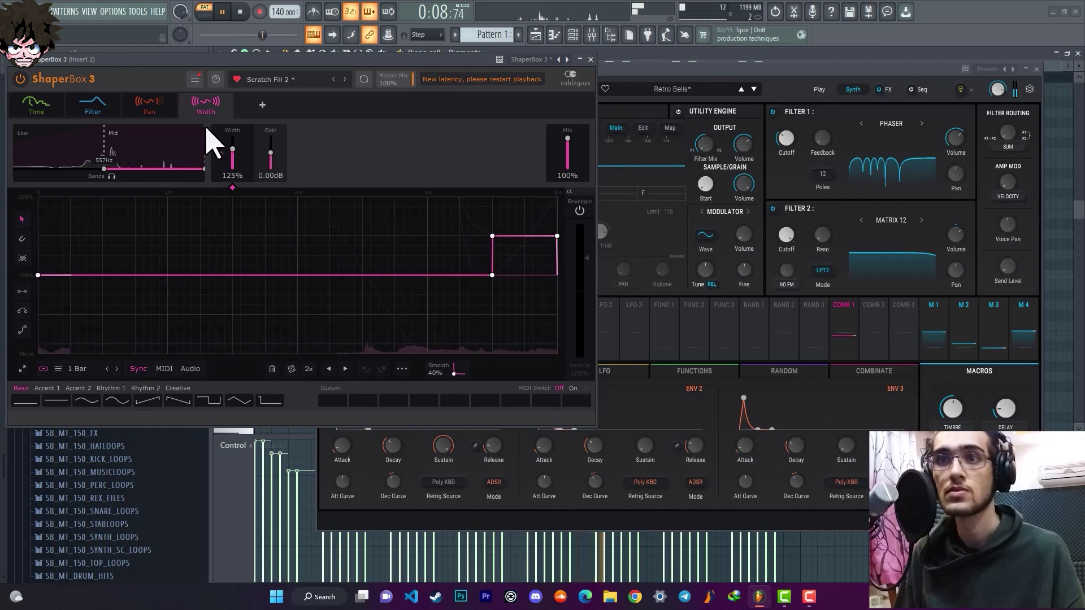
pyautogui.click(73, 147)
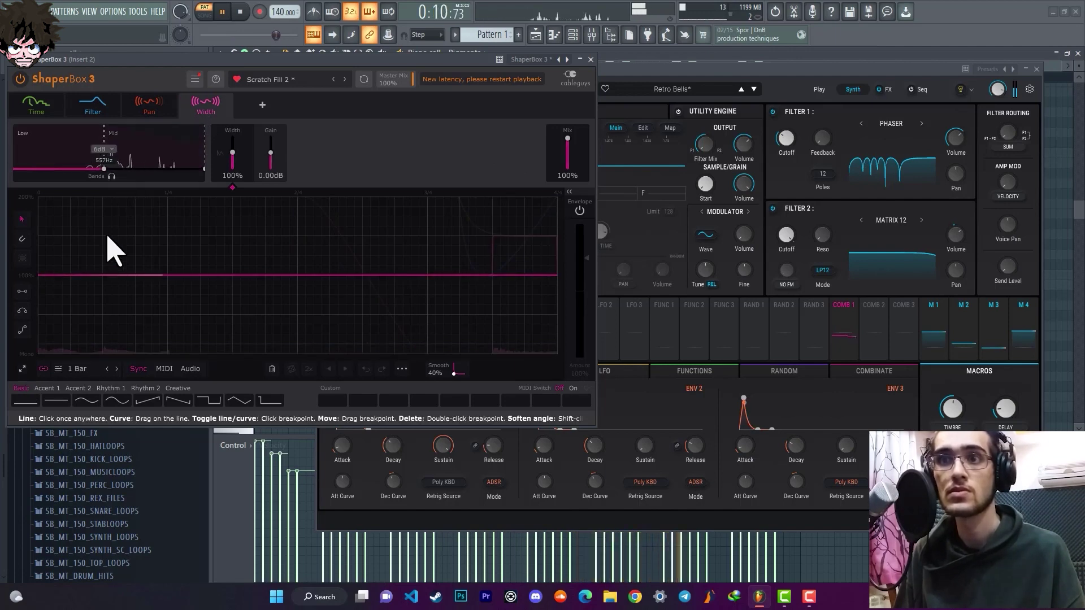
pyautogui.moveTo(65, 277); pyautogui.dragTo(59, 233)
# - Lower the mid band's Width curve to nearly mono until just before its final step up, stop playback and close ShaperBox
pyautogui.click(125, 149)
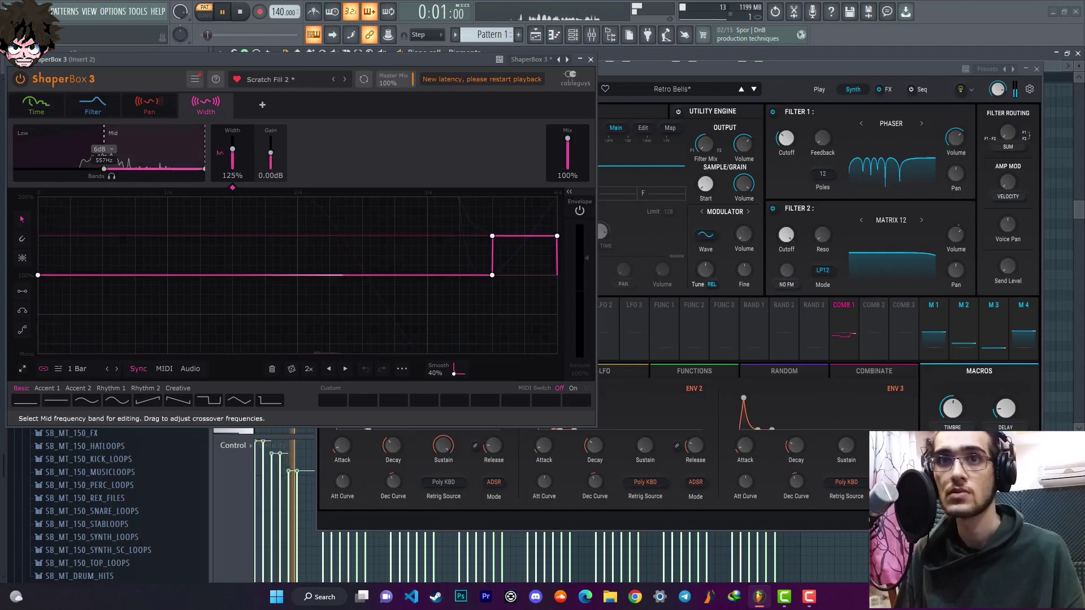
pyautogui.moveTo(38, 275); pyautogui.dragTo(38, 354)
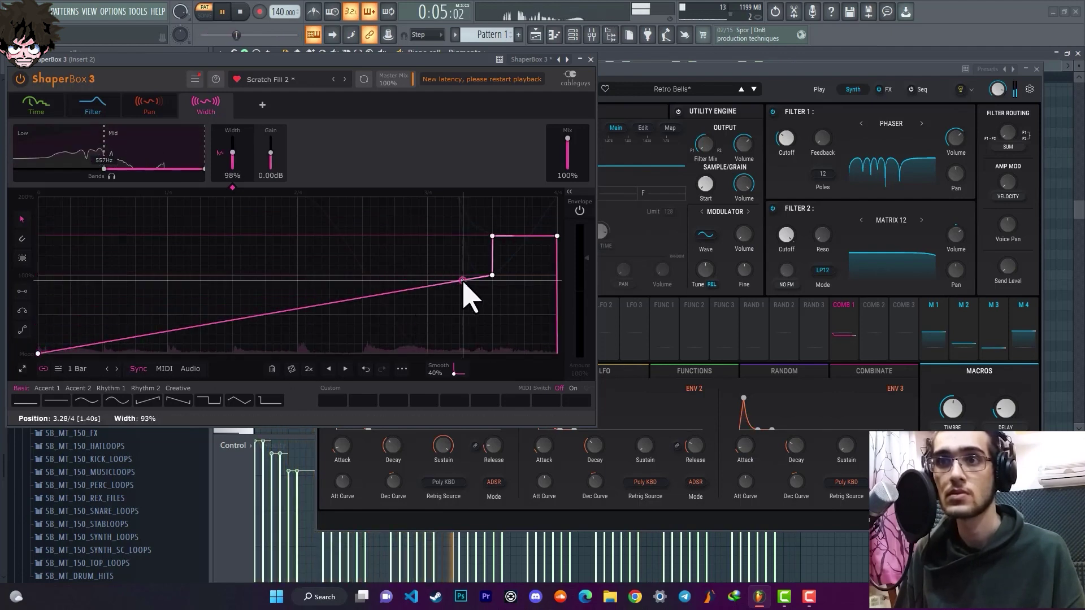
pyautogui.moveTo(462, 281); pyautogui.dragTo(455, 347)
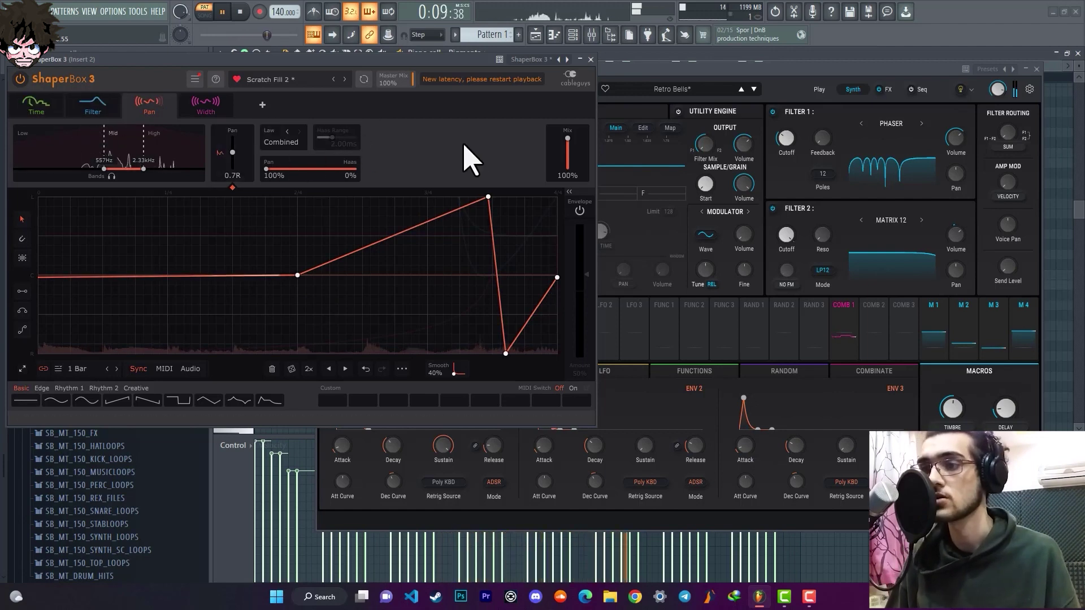
pyautogui.press('space')
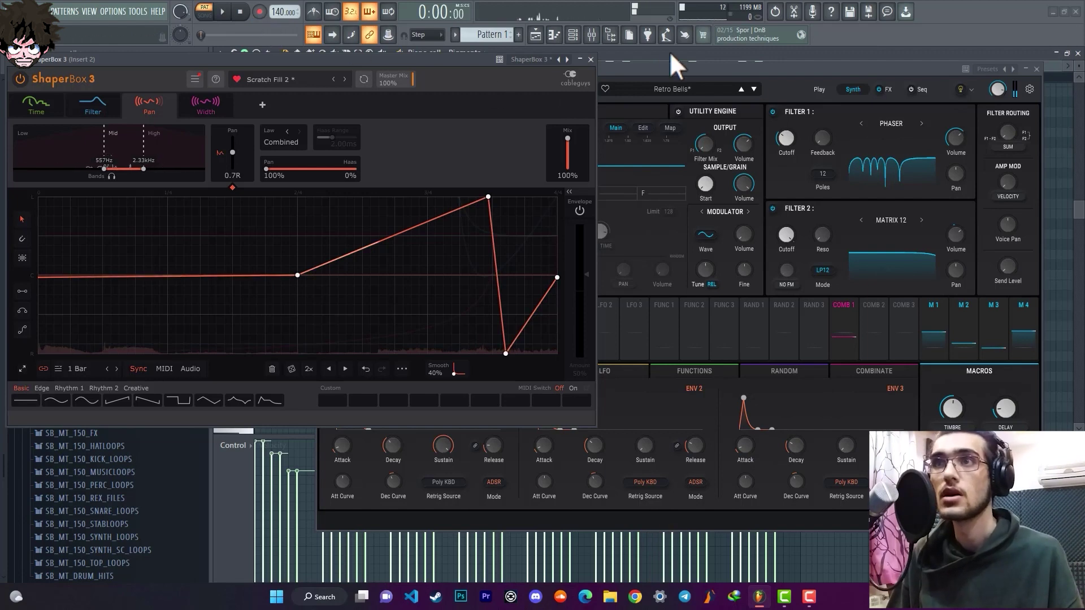
pyautogui.click(591, 60)
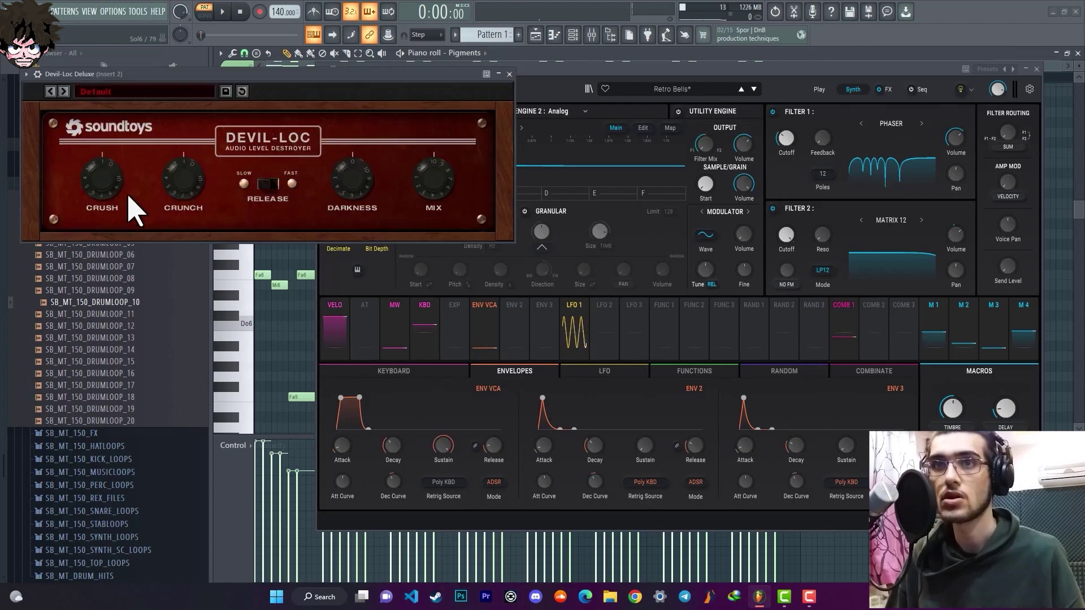
# - During playback, adjust the Crush and Darkness amounts of Devil-Loc Deluxe on Insert 2, and close the plugin
pyautogui.press('space')
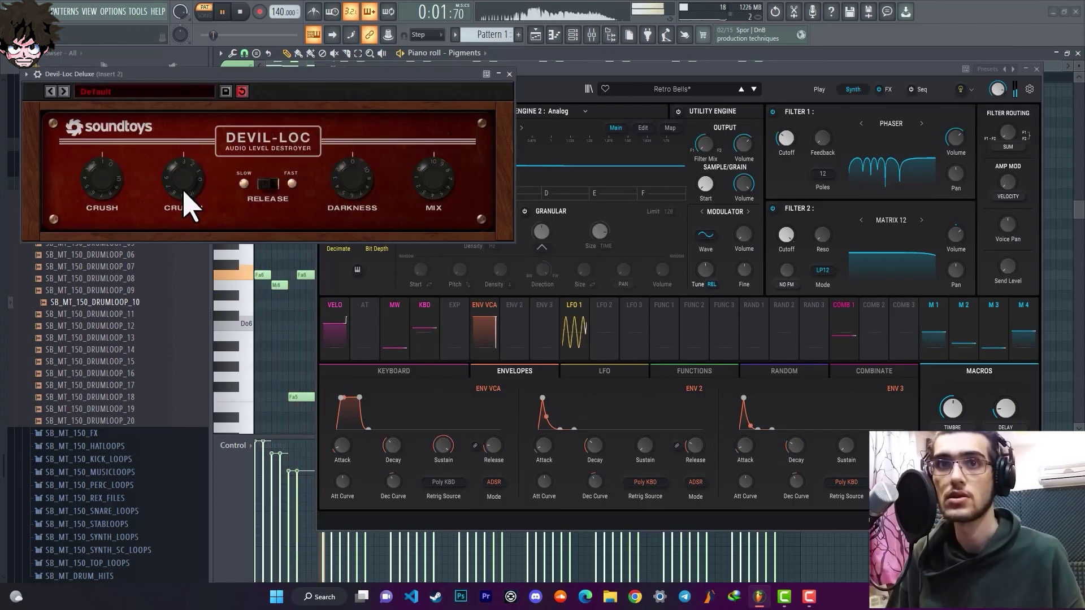
pyautogui.moveTo(101, 186); pyautogui.dragTo(109, 211)
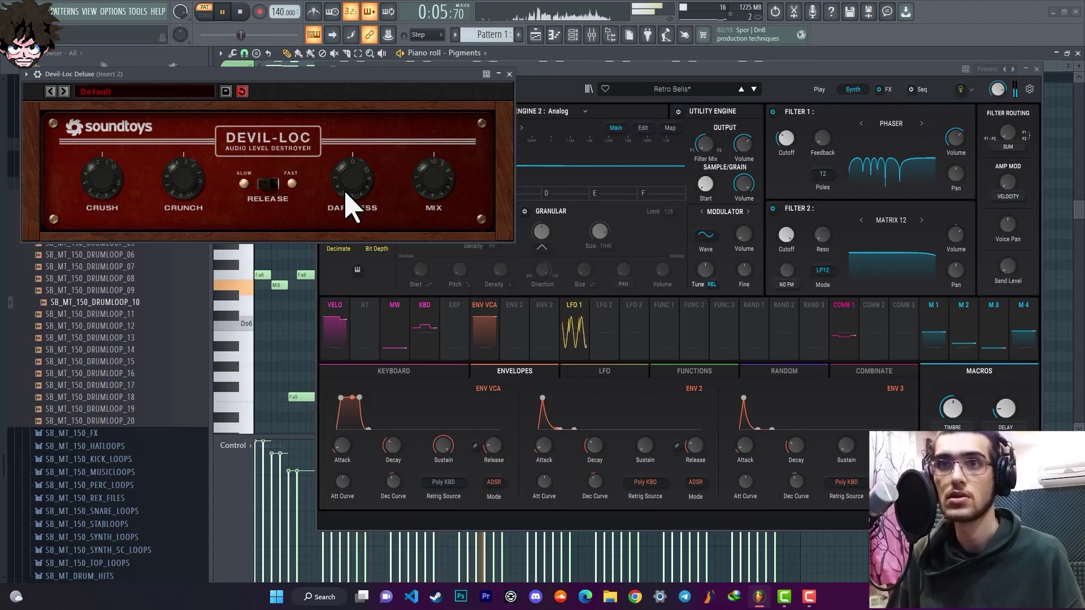
pyautogui.moveTo(347, 206); pyautogui.dragTo(341, 164)
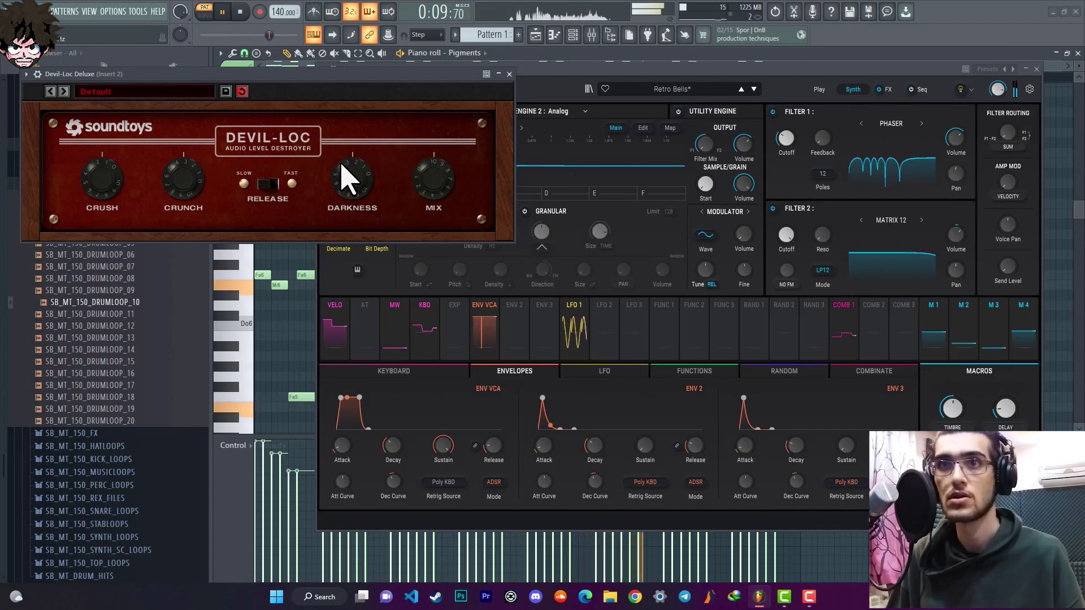
pyautogui.click(509, 74)
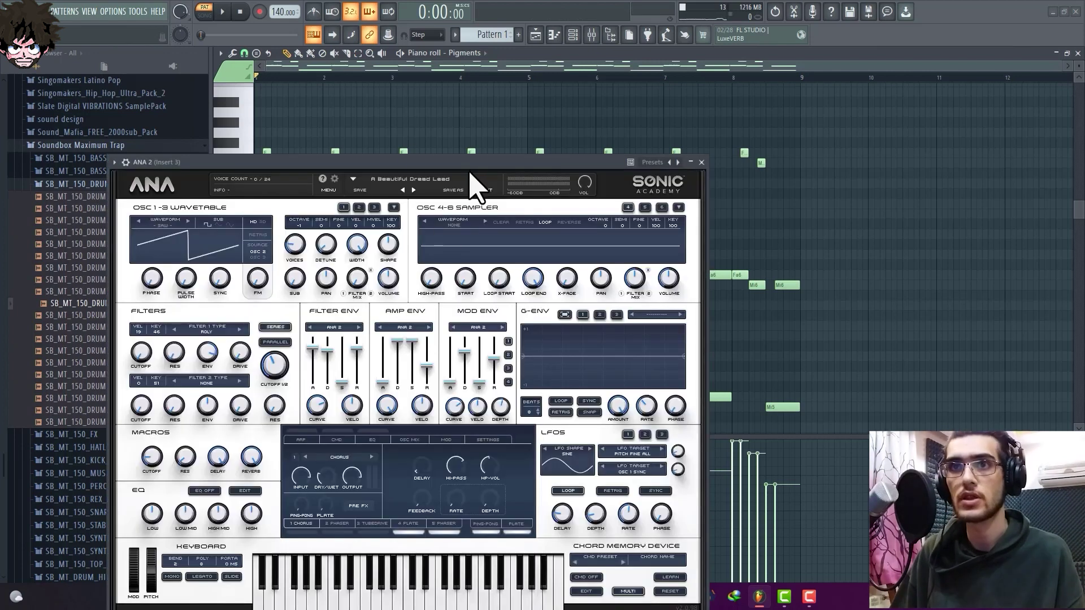
# - Record a second melody layer with ANA 2's A Leadie Square preset, play it back, and close the synth
pyautogui.moveTo(466, 164); pyautogui.dragTo(481, 122)
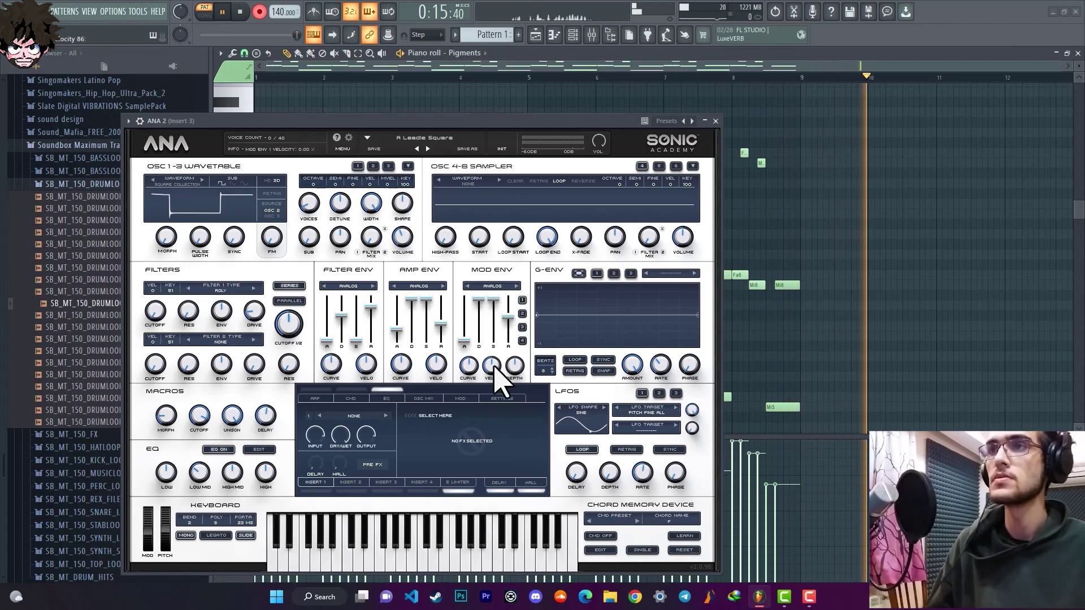
pyautogui.press('space')
pyautogui.press('space')
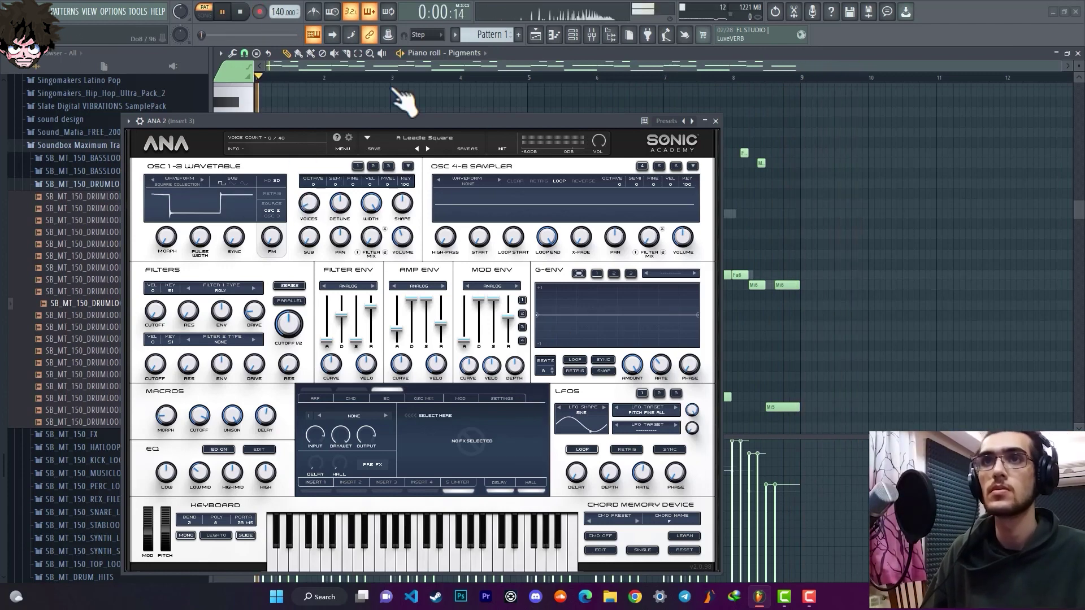
pyautogui.click(715, 121)
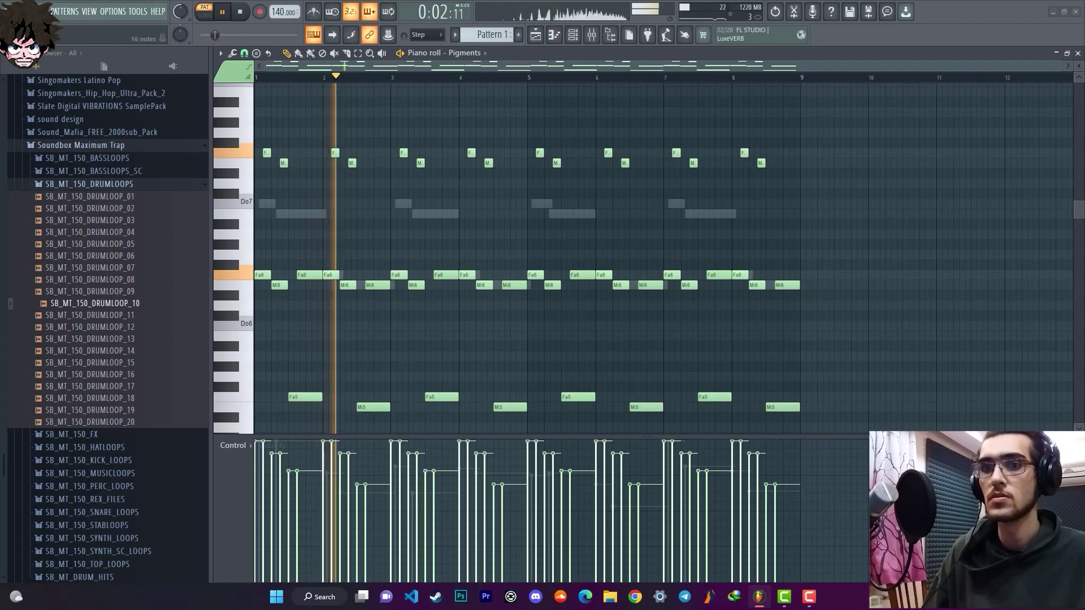
pyautogui.press('space')
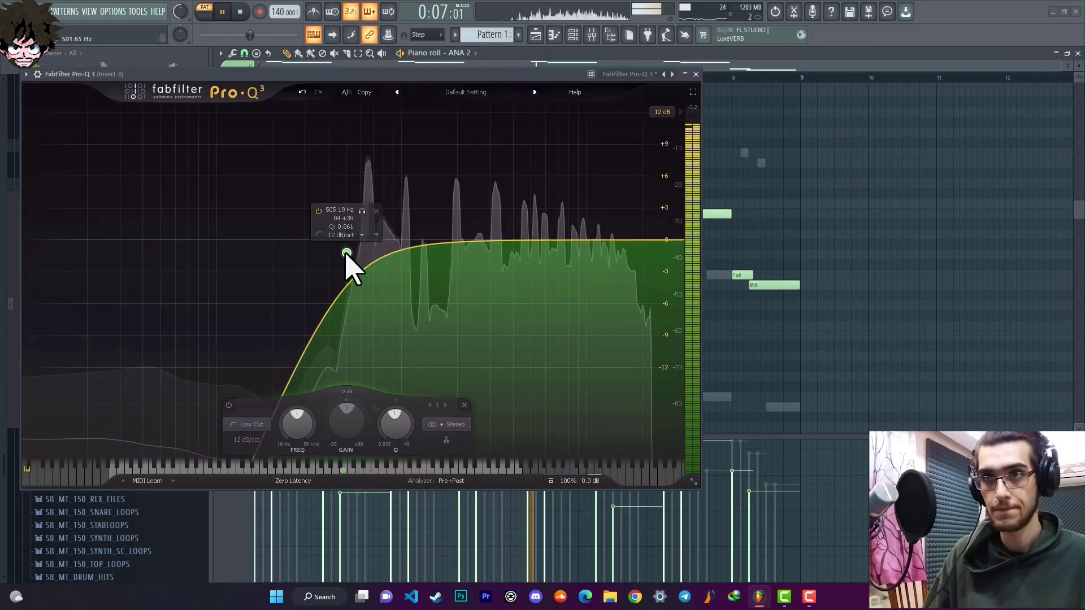
# - In Pro-Q 3 on Insert 3, set a low cut at about 478 Hz and a high-frequency bell cut of about 3 dB
pyautogui.moveTo(346, 253); pyautogui.dragTo(342, 253)
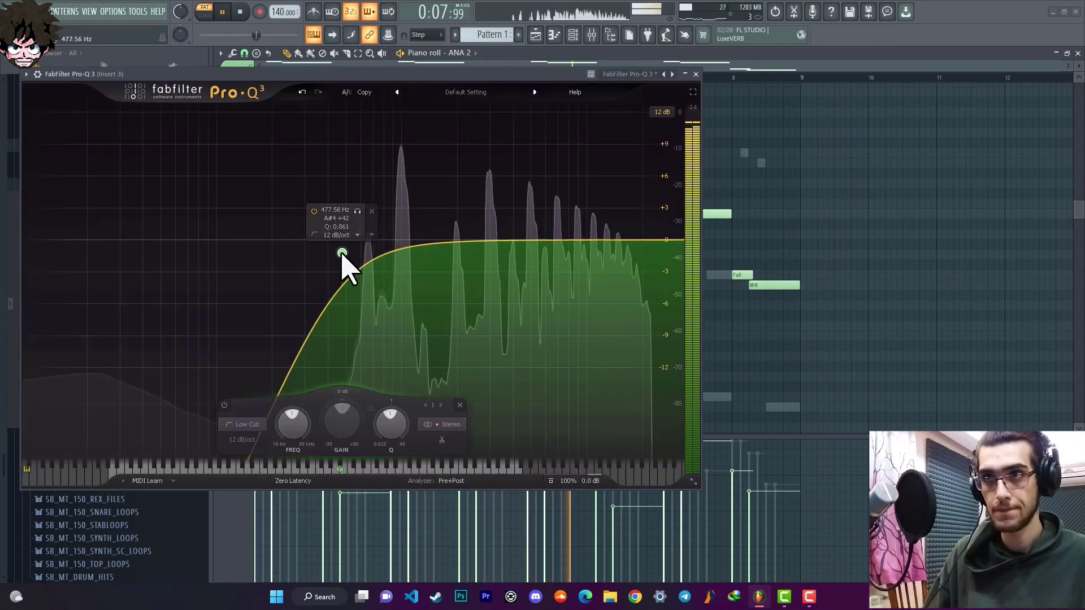
pyautogui.moveTo(571, 242); pyautogui.dragTo(570, 273)
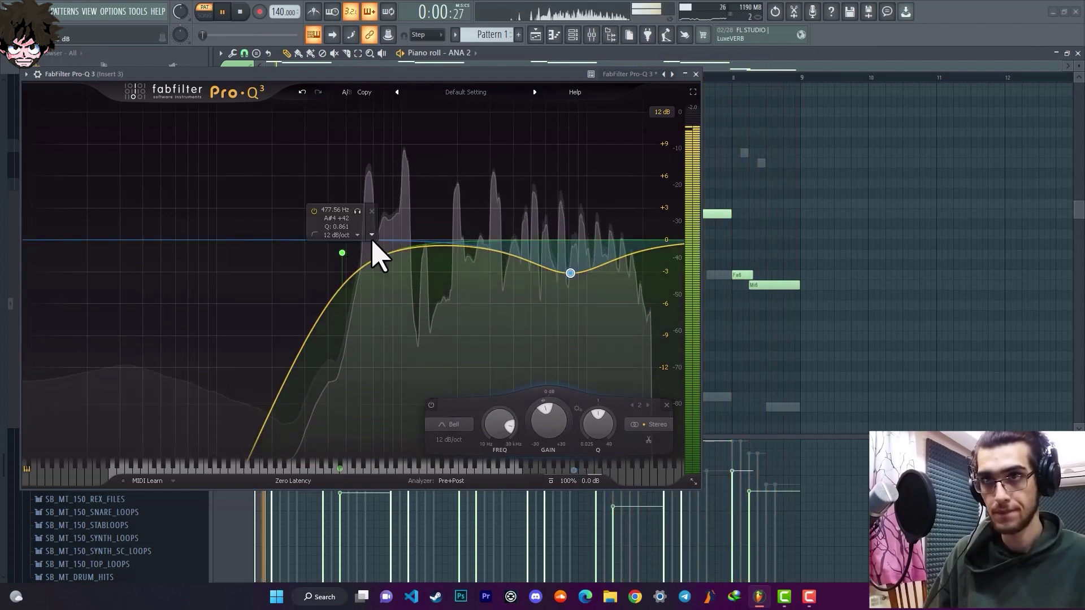
# - Add a bell band at about 968 Hz with a deep downward dynamic range and a Q of 11.73
pyautogui.doubleClick(409, 238)
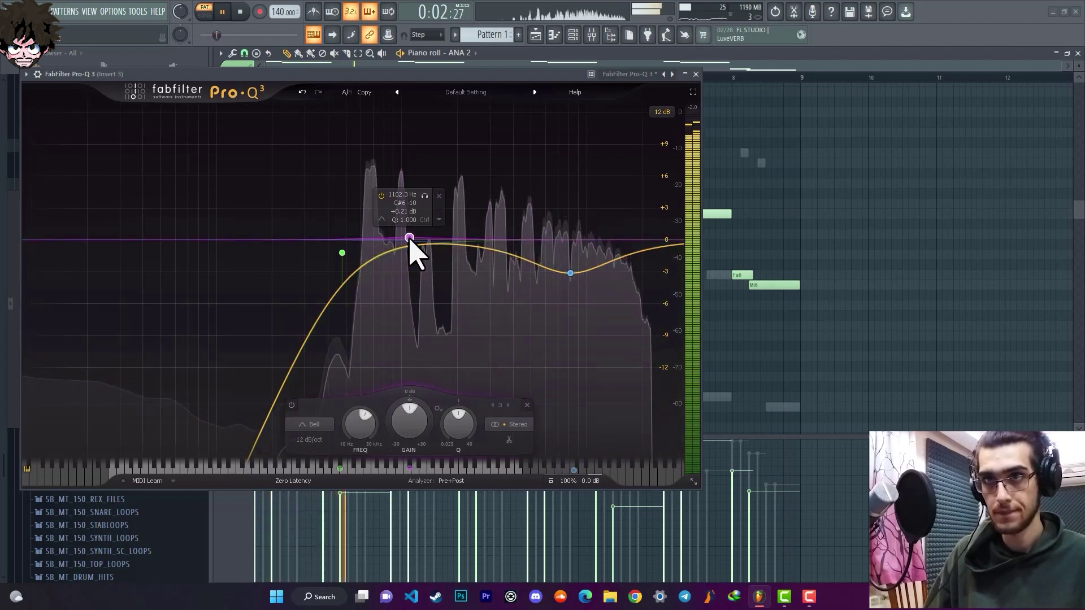
pyautogui.scroll(10, 410, 239)
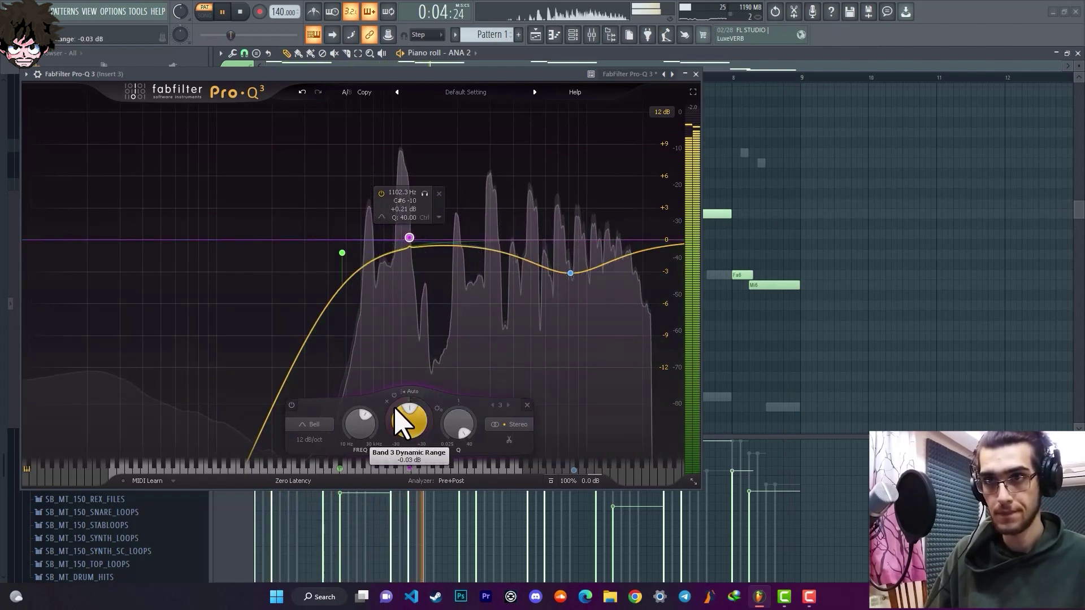
pyautogui.moveTo(406, 422); pyautogui.dragTo(358, 440)
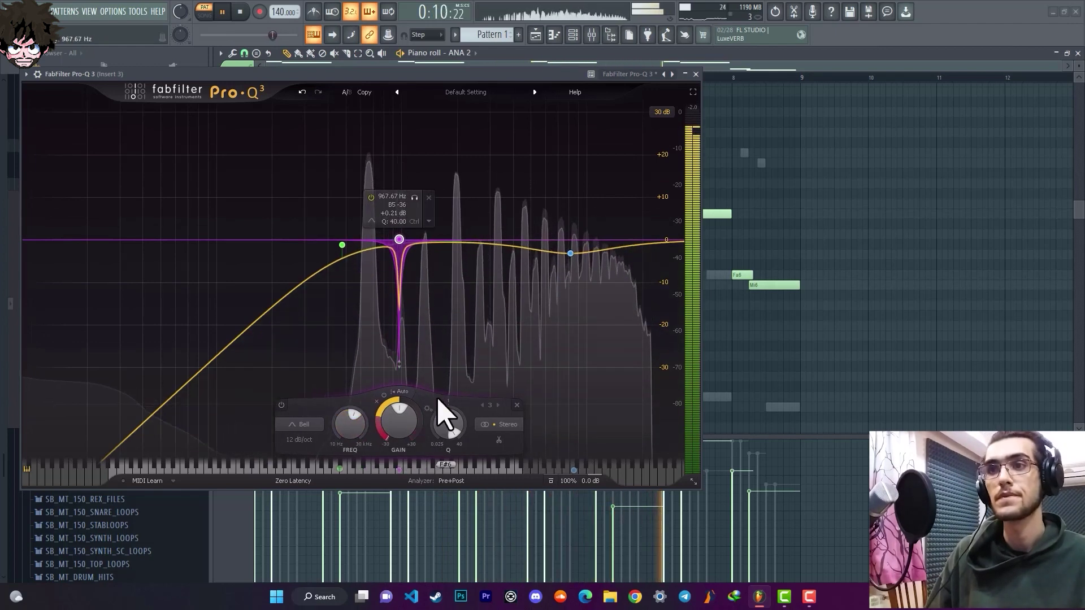
pyautogui.moveTo(444, 418); pyautogui.dragTo(448, 432)
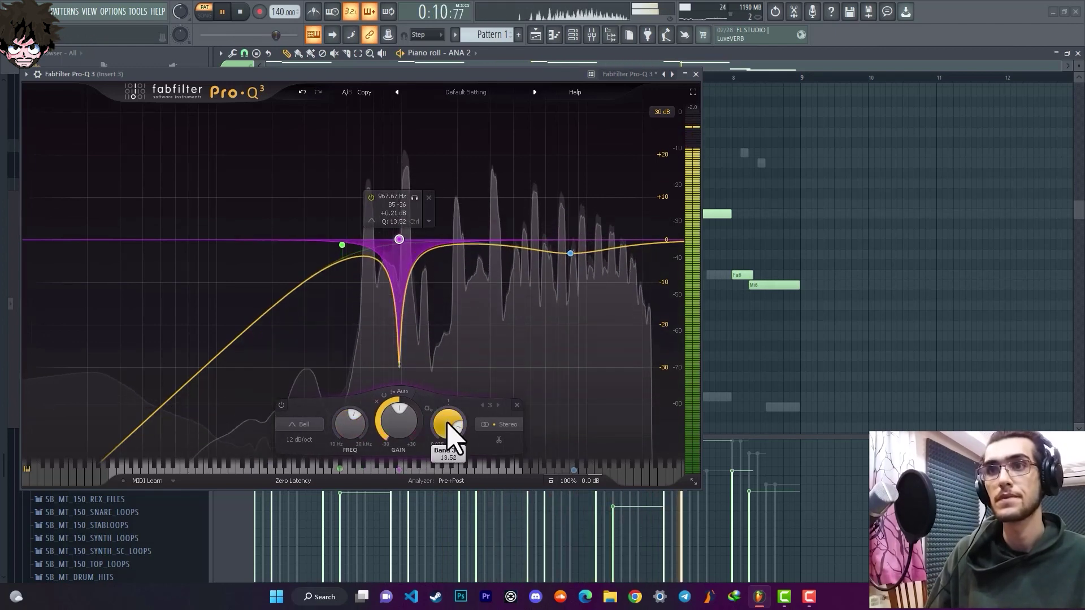
# - Add a narrow dynamic bell cut at about 688 Hz with a Q of about 30 and a dynamic range of -16.82 dB
pyautogui.click(371, 252)
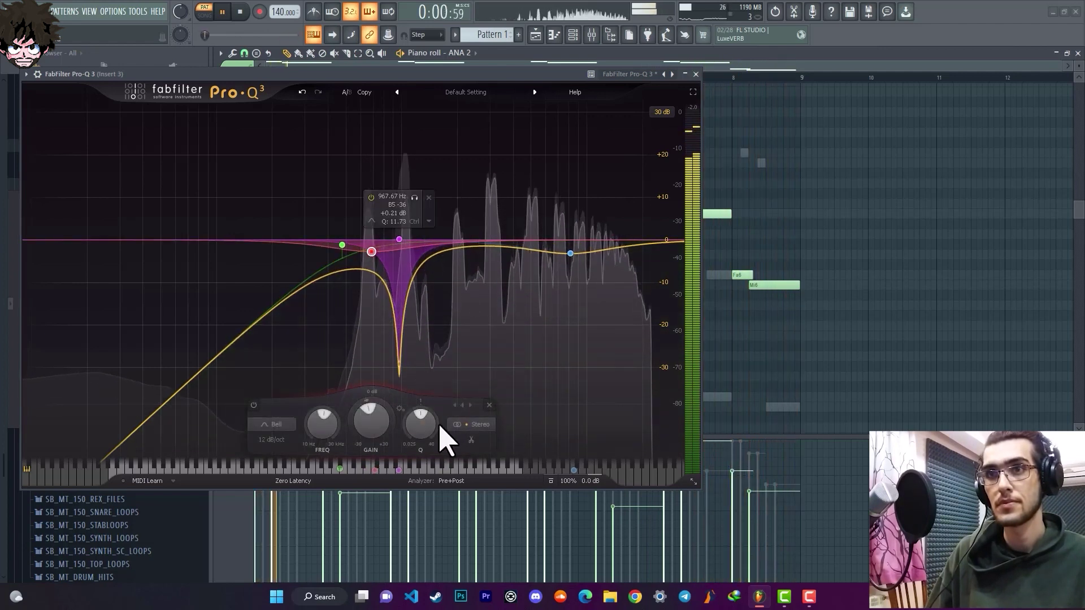
pyautogui.moveTo(417, 431); pyautogui.dragTo(424, 443)
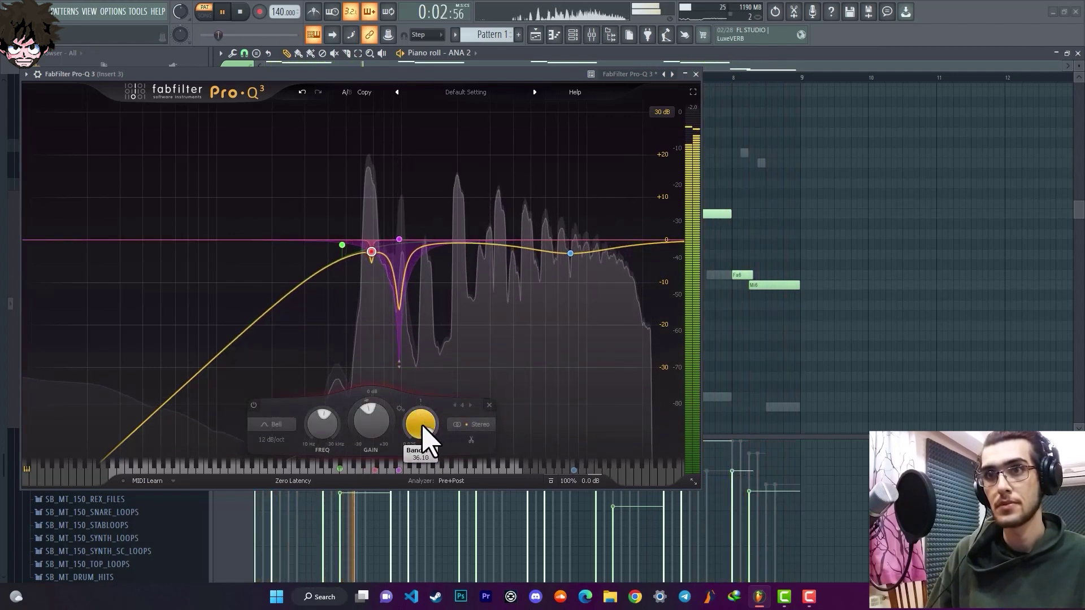
pyautogui.moveTo(356, 405); pyautogui.dragTo(357, 402)
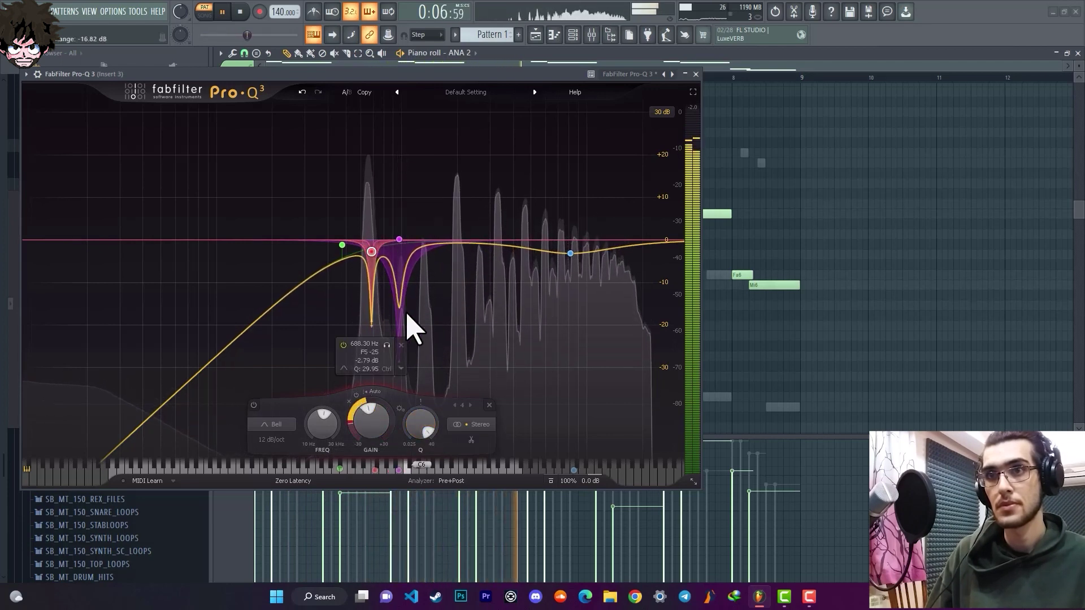
pyautogui.scroll(-3, 395, 254)
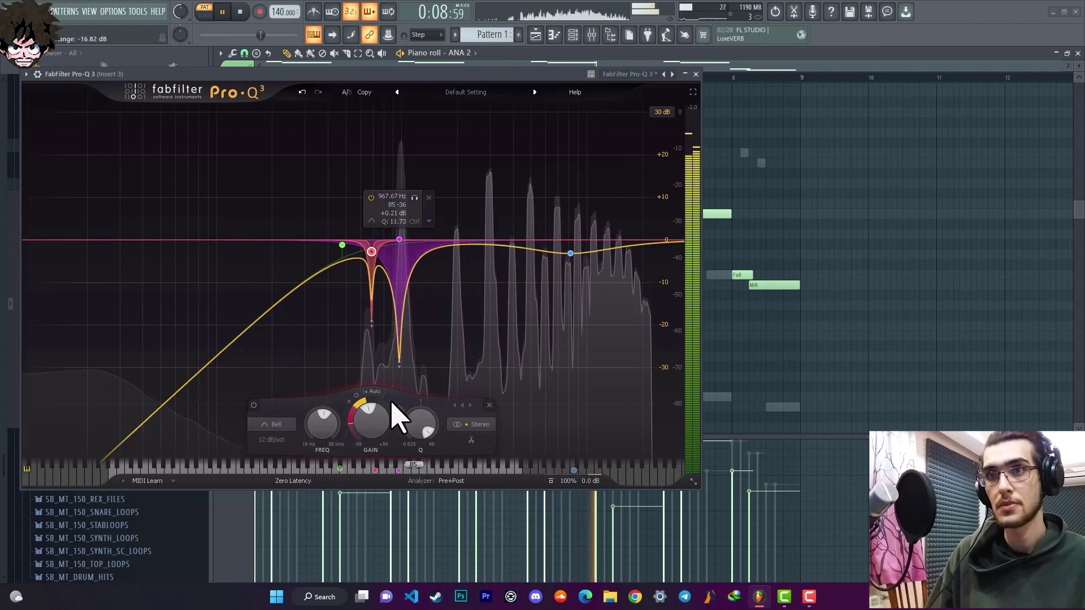
# - Raise both dynamic bands' gain, placing the upper one at about 1002 Hz and +8.18 dB with a -15.62 dB dynamic range
pyautogui.moveTo(372, 252); pyautogui.dragTo(402, 205)
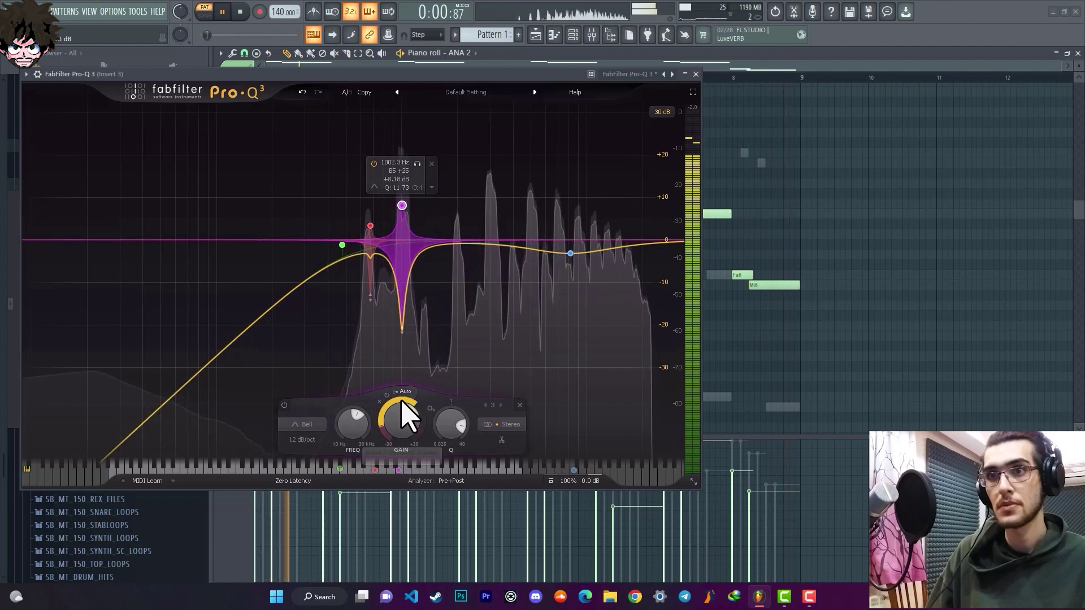
pyautogui.moveTo(402, 402)
pyautogui.mouseDown()
pyautogui.moveTo(388, 418)
pyautogui.moveTo(394, 365)
pyautogui.moveTo(398, 415)
pyautogui.mouseUp()
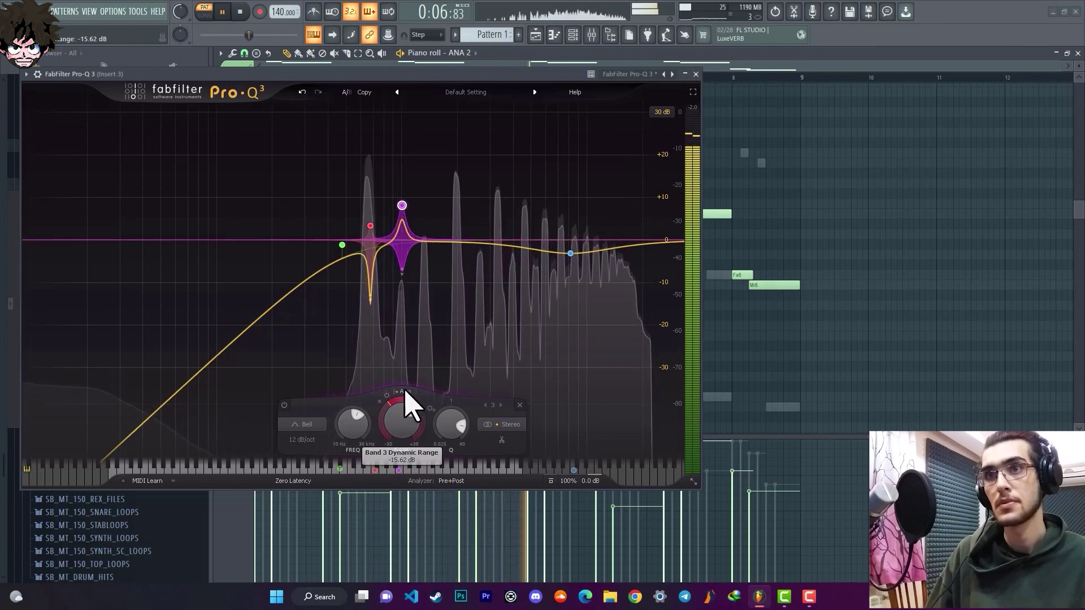
# - Add a +3.19 dB bell boost at about 3.2 kHz, play back the result, close Pro-Q 3 and stop playback
pyautogui.moveTo(493, 243); pyautogui.dragTo(495, 225)
pyautogui.scroll(5, 493, 231)
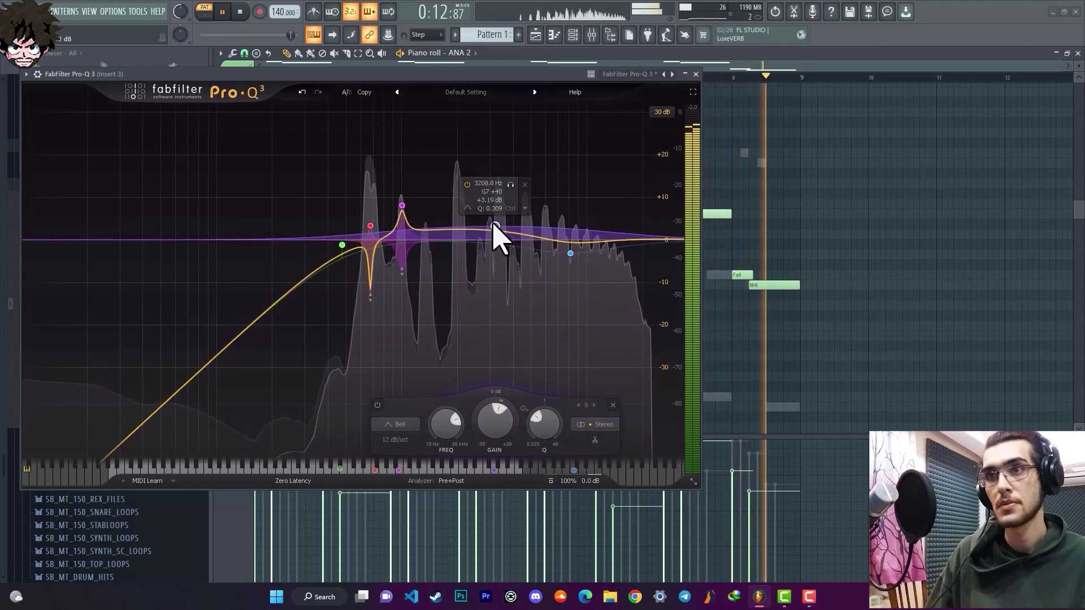
pyautogui.scroll(4, 494, 226)
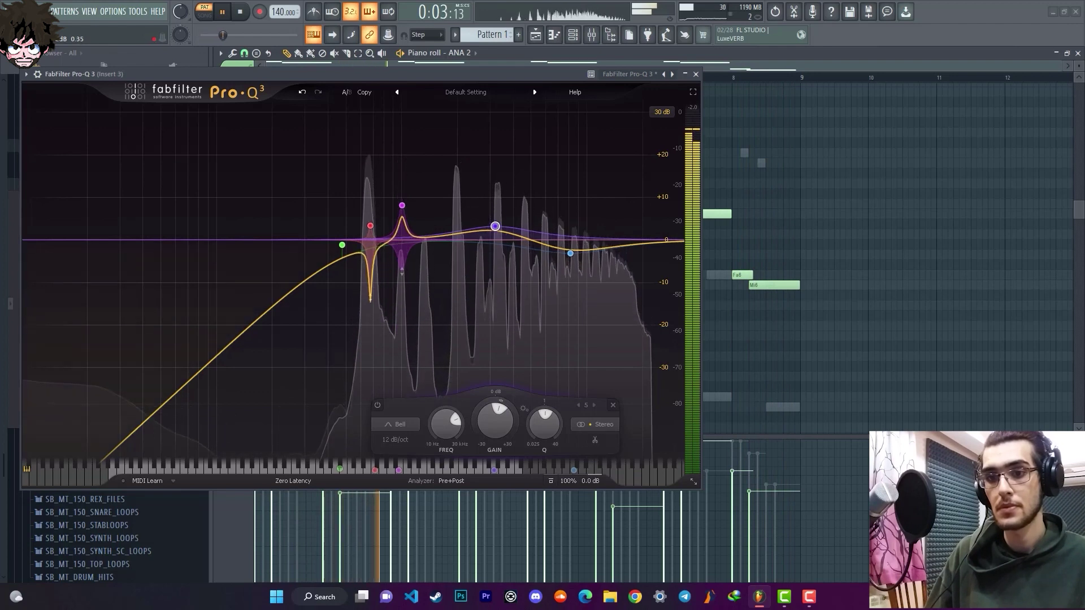
pyautogui.press('space')
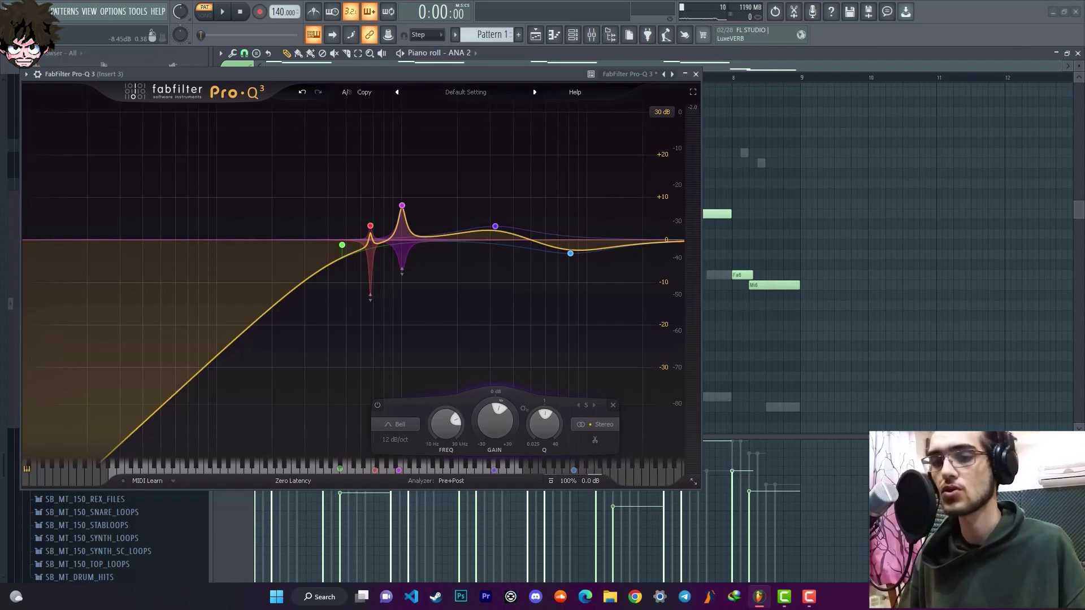
pyautogui.press('space')
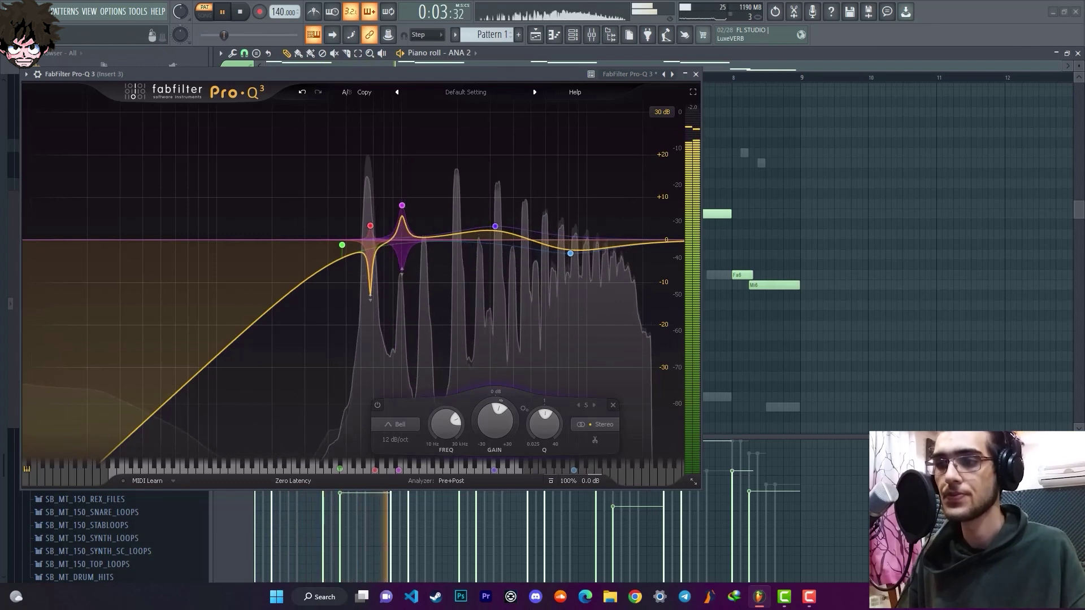
pyautogui.press('Escape')
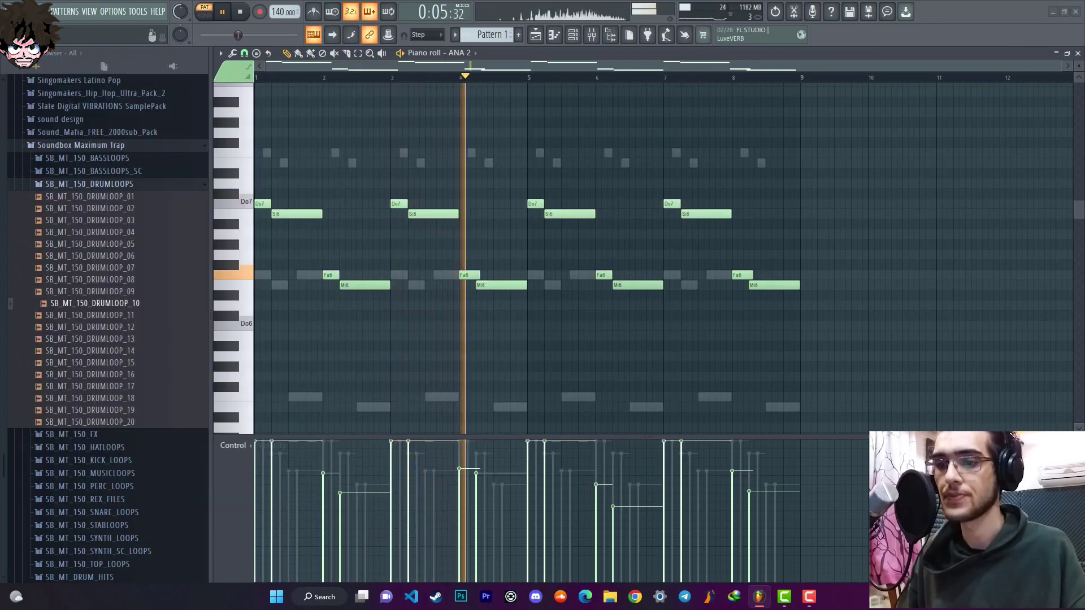
pyautogui.press('space')
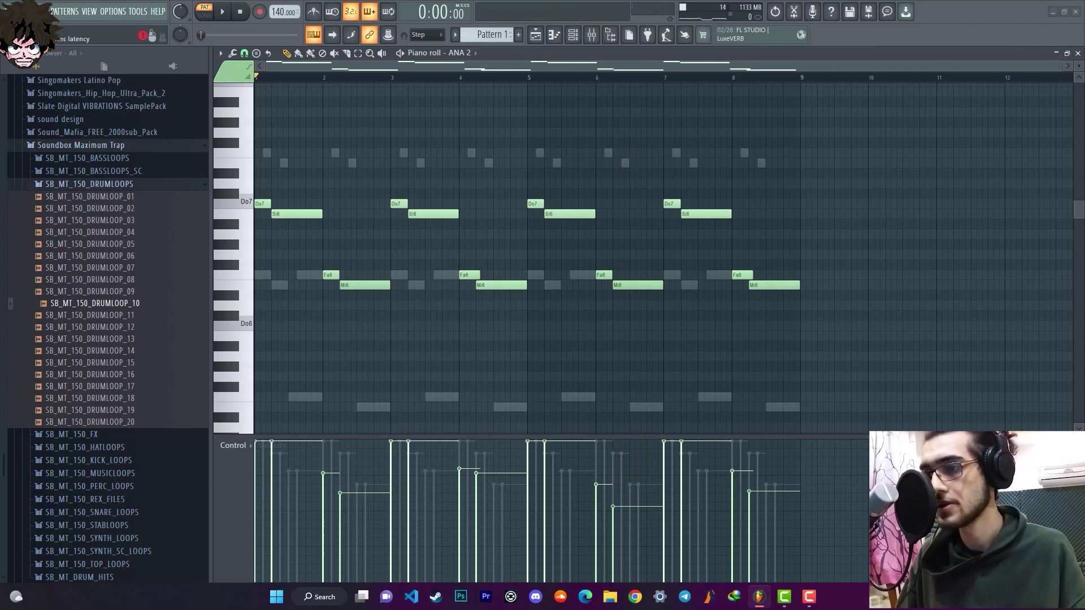
# - Switch off the Time module in ShaperBox 3 on Insert 2 and start playback
pyautogui.press('Tab')
pyautogui.press('Escape')
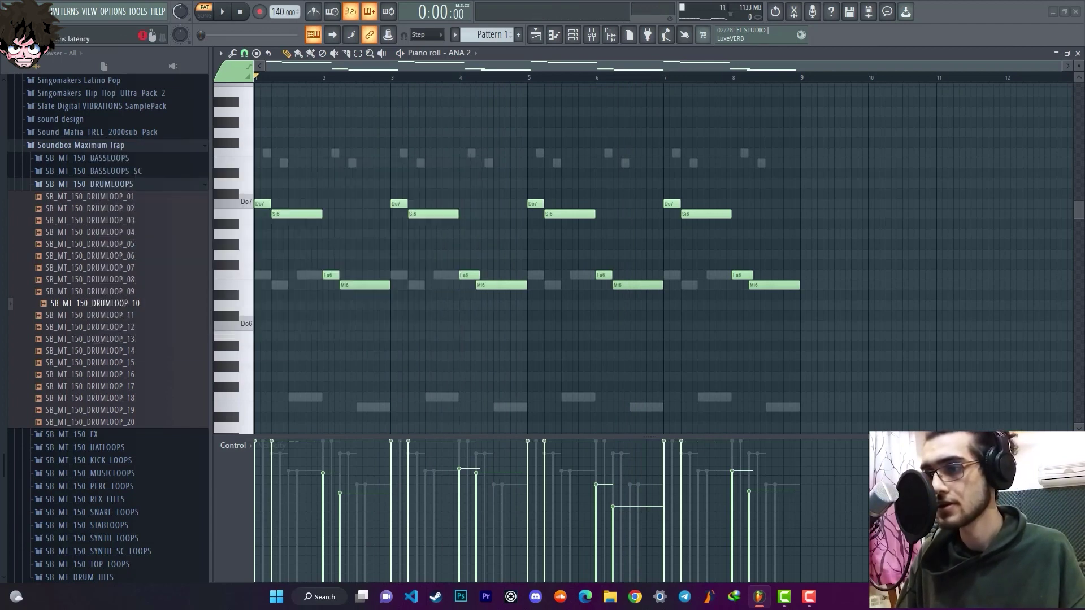
pyautogui.press('Tab')
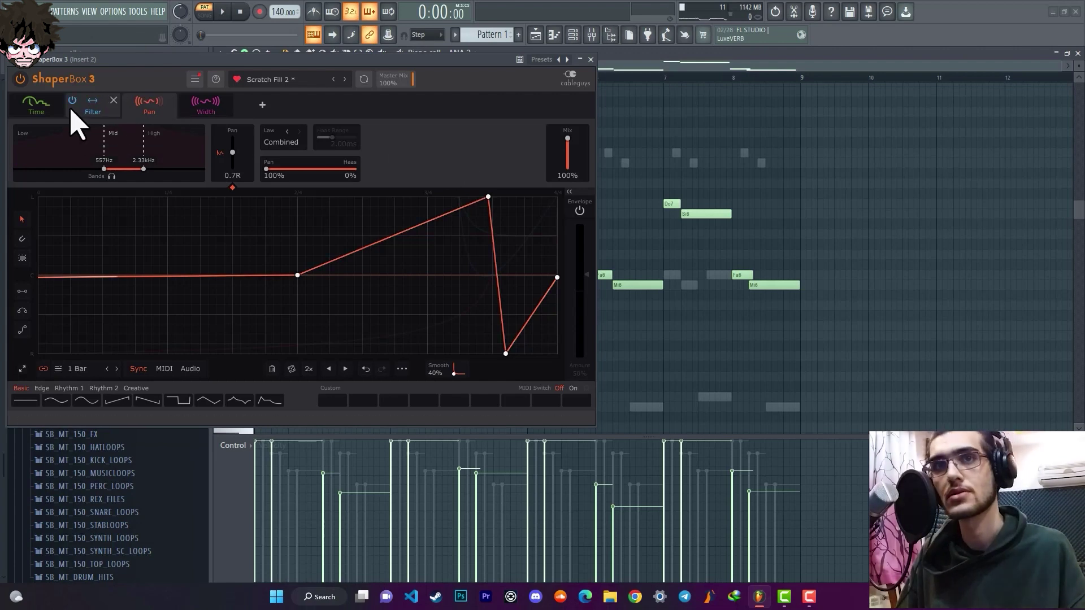
pyautogui.click(26, 105)
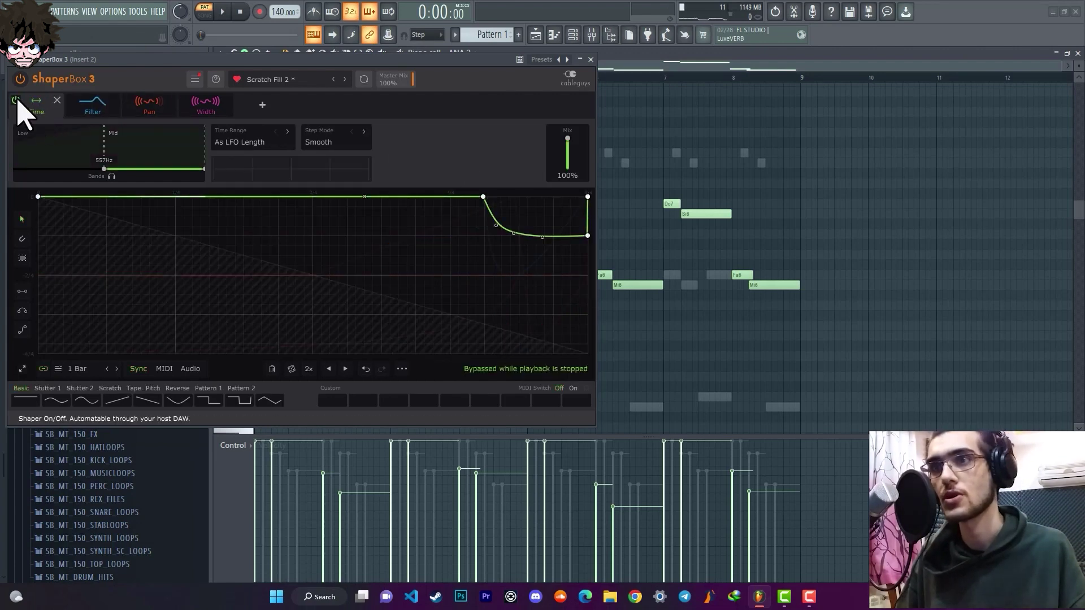
pyautogui.click(16, 100)
pyautogui.click(223, 12)
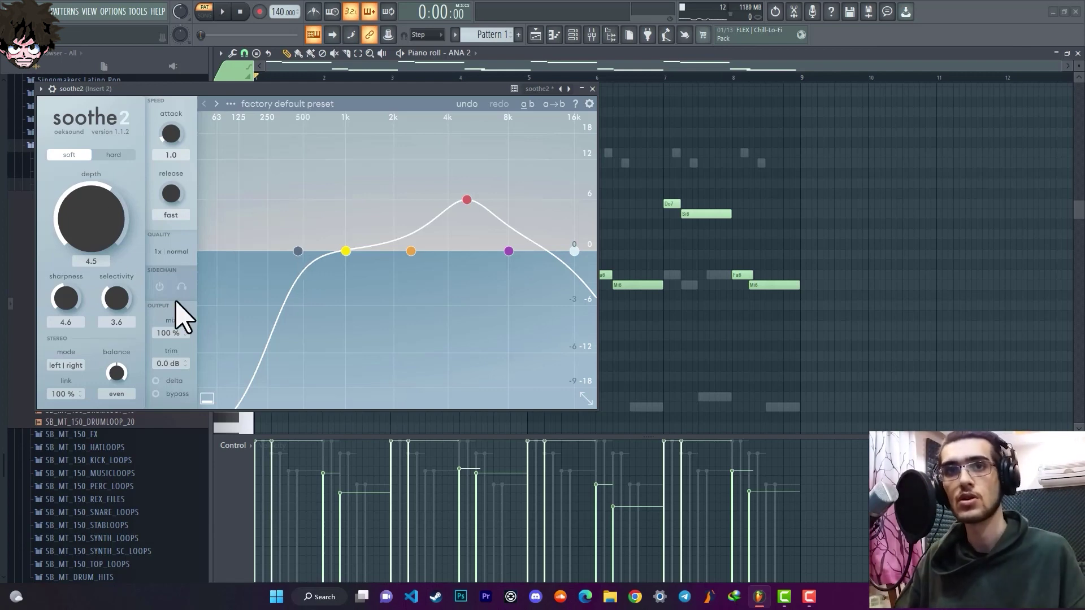
# - Set soothe2 on Insert 2 to hard mode with depth 9.1, sharpness 6.6 and selectivity 3.3
pyautogui.click(112, 155)
pyautogui.moveTo(94, 214); pyautogui.dragTo(91, 203)
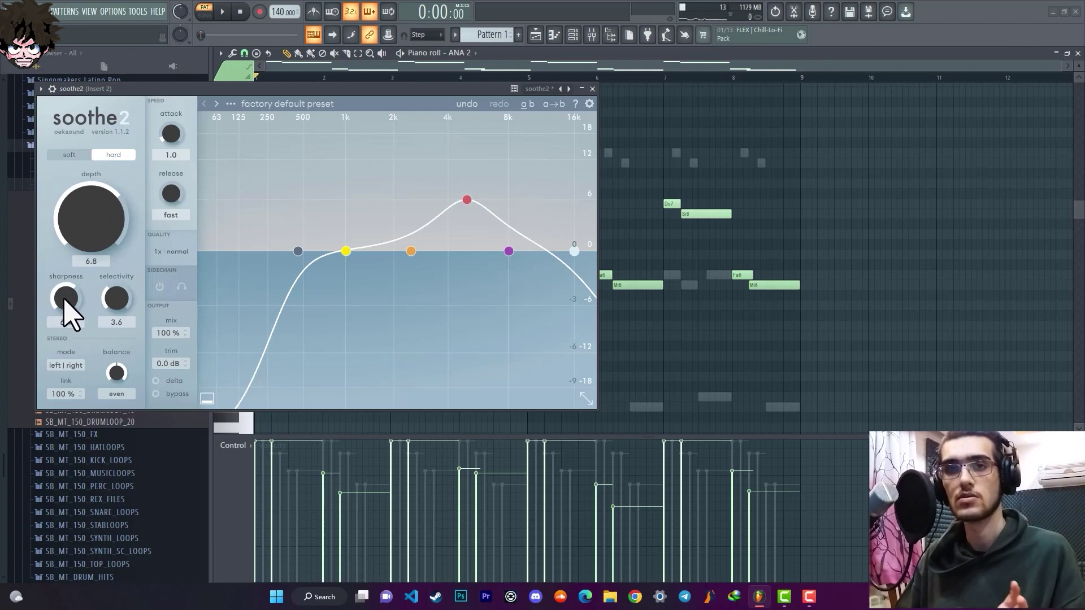
pyautogui.moveTo(62, 301)
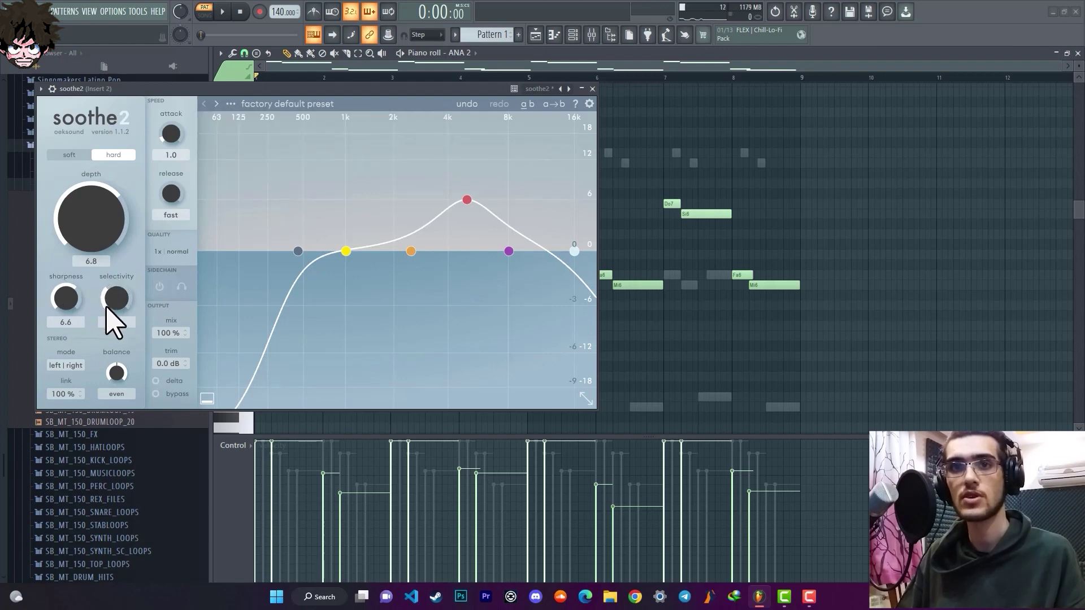
pyautogui.moveTo(104, 233); pyautogui.dragTo(104, 226)
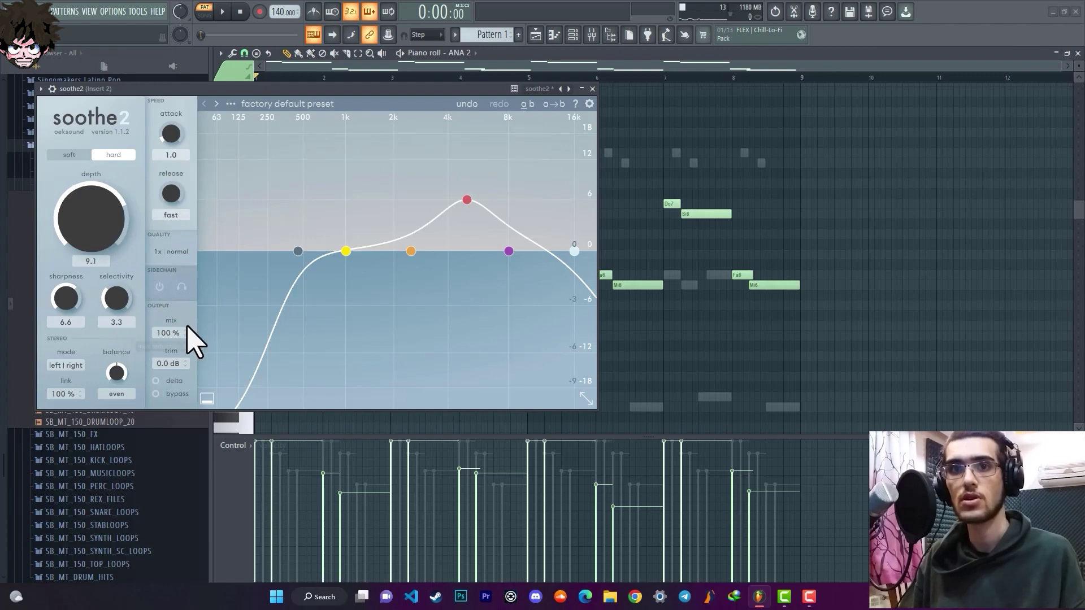
# - During playback, move soothe2's band 3 to 3.4 kHz at 5.6 dB, lower the depth to 0.3, and close the plugin
pyautogui.click(224, 12)
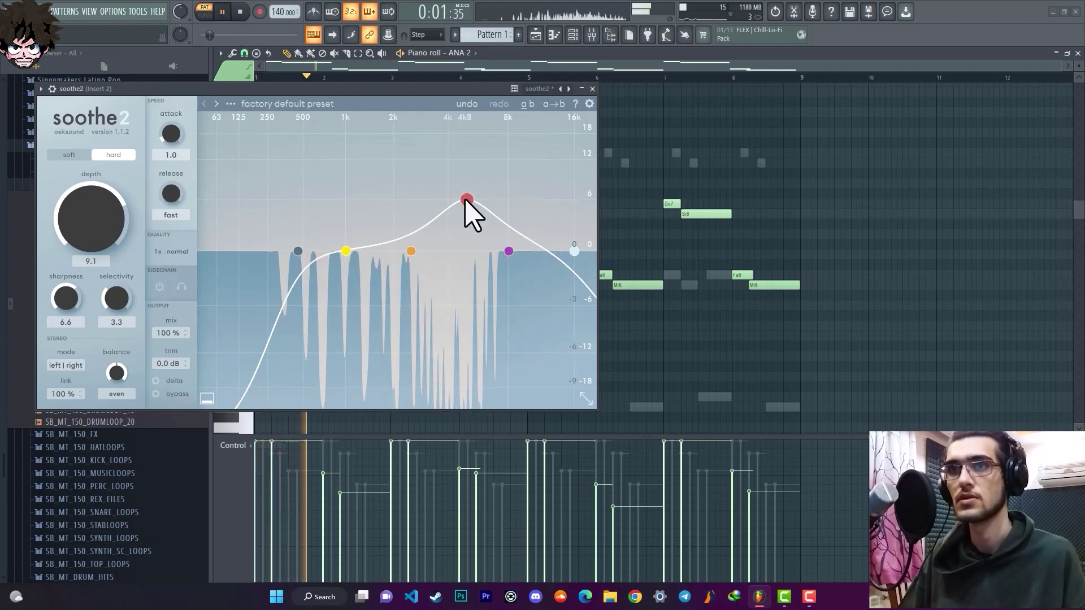
pyautogui.moveTo(467, 200); pyautogui.dragTo(436, 204)
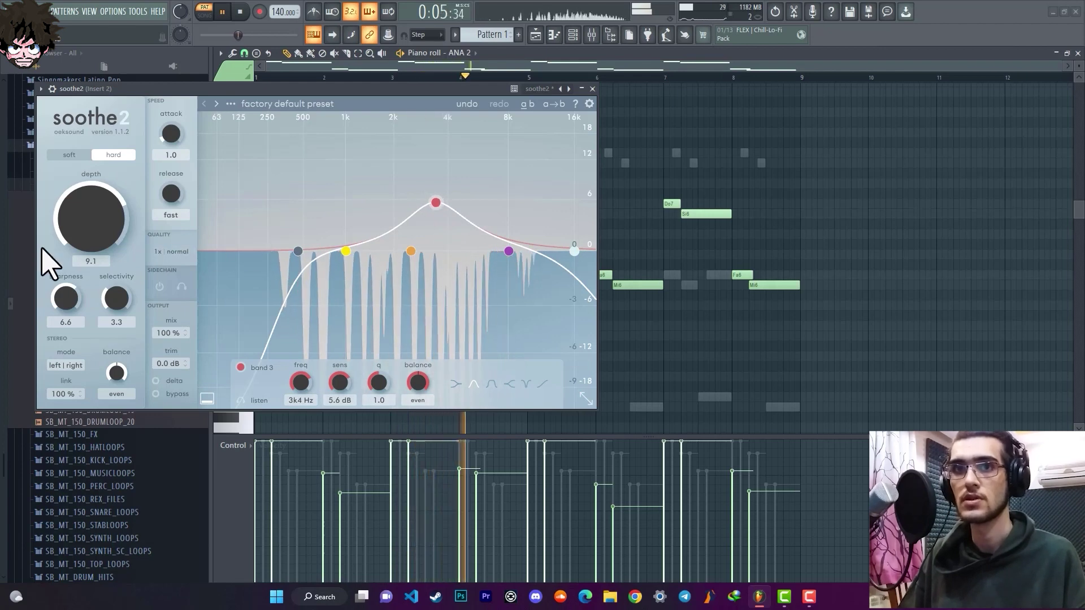
pyautogui.moveTo(87, 230); pyautogui.dragTo(113, 210)
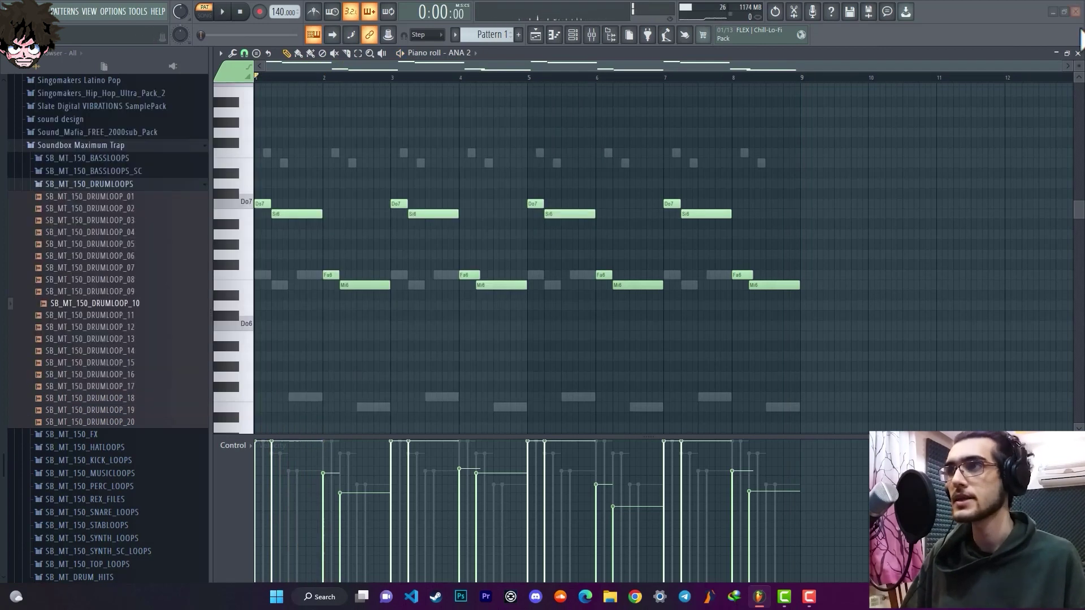
pyautogui.press('Escape')
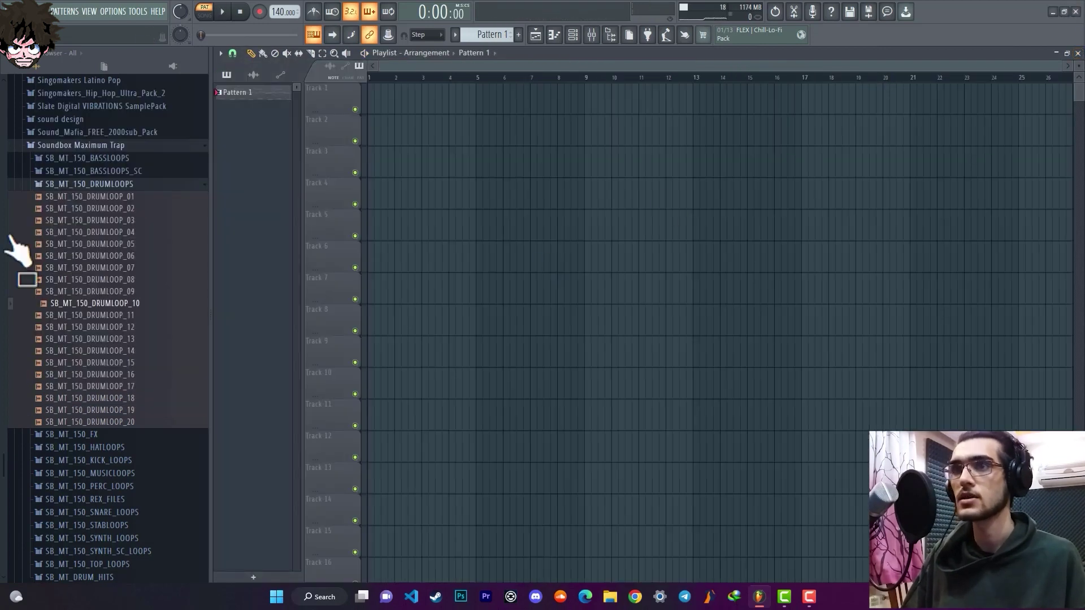
# - Collapse the Soundbox Maximum Trap folder and look through the other sample packs for drum sounds
pyautogui.click(89, 185)
pyautogui.click(91, 148)
pyautogui.scroll(-1, 68, 192)
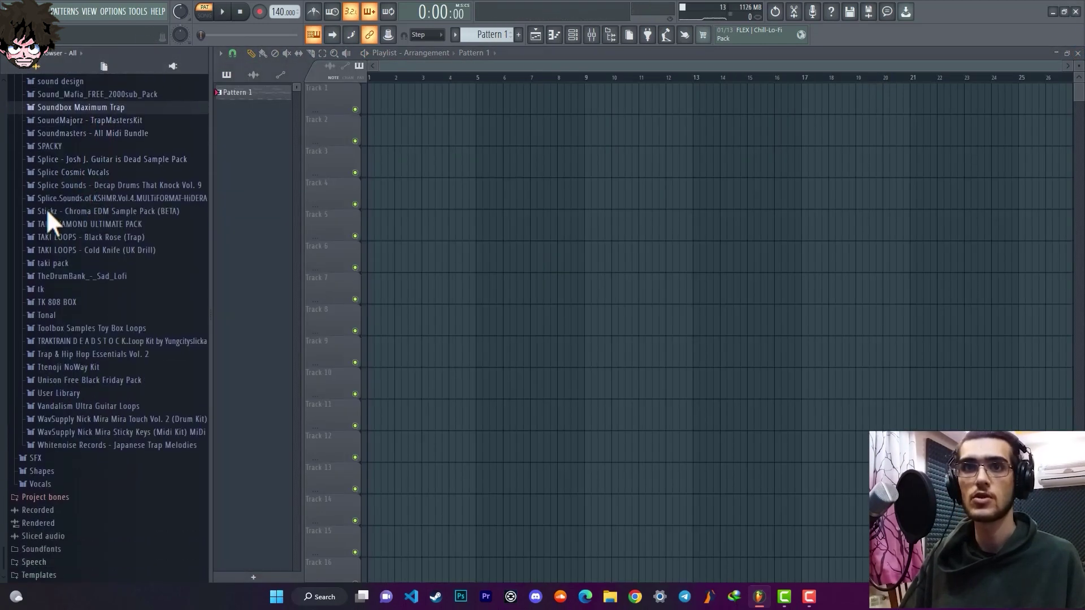
pyautogui.scroll(5, 110, 311)
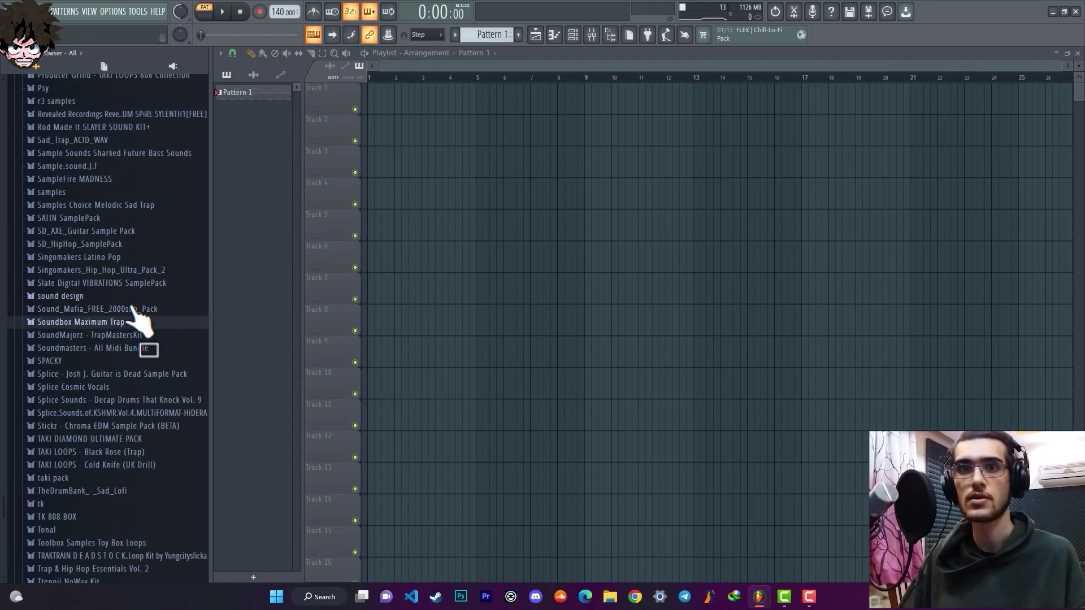
pyautogui.scroll(4, 150, 339)
pyautogui.scroll(3, 75, 385)
pyautogui.scroll(2, 39, 372)
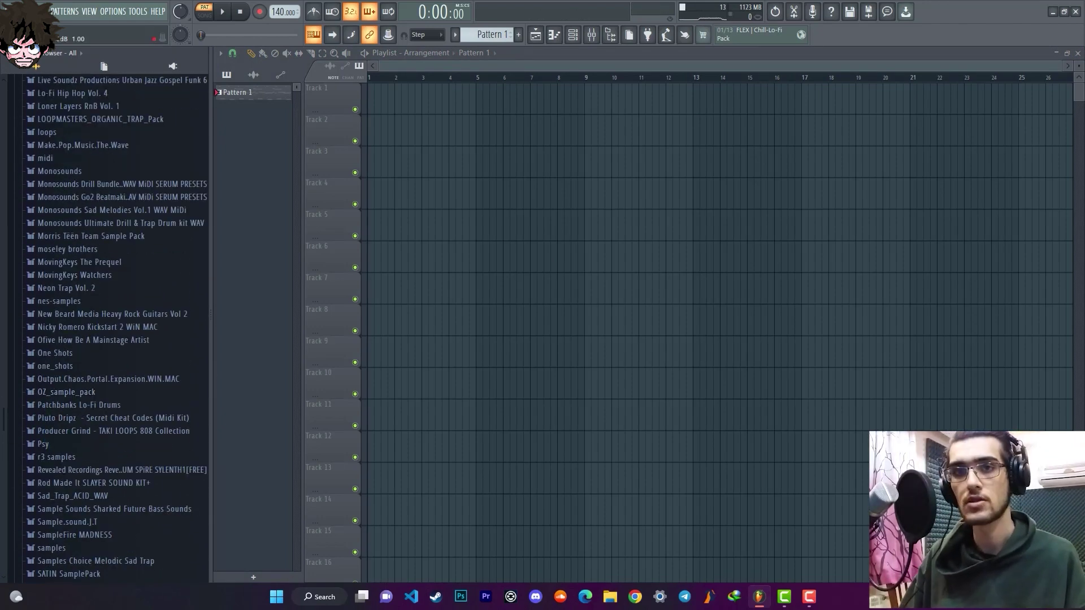
pyautogui.scroll(3, 74, 316)
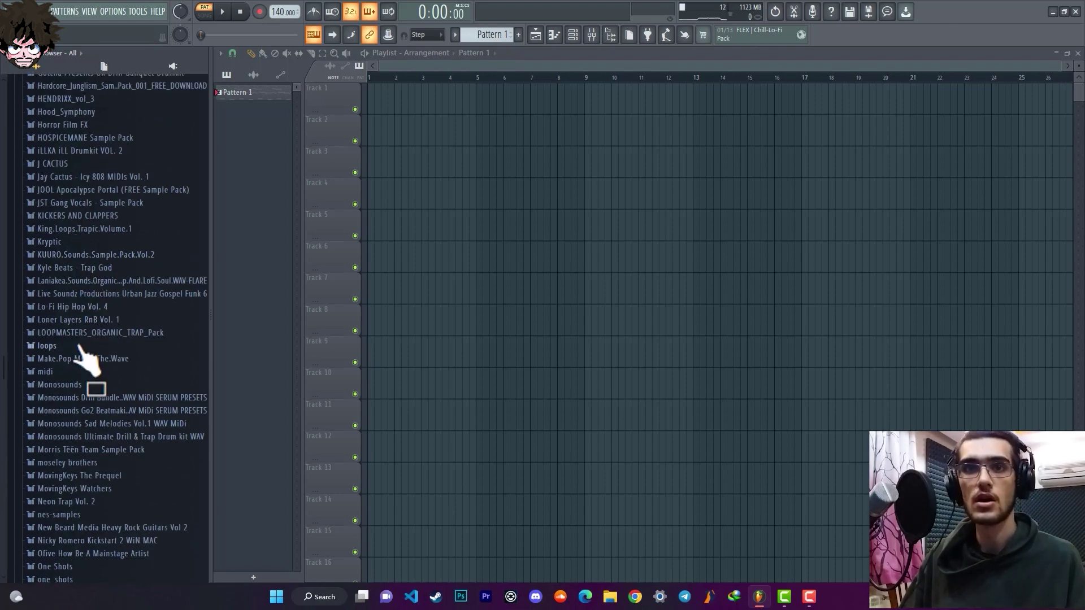
pyautogui.scroll(-10, 85, 461)
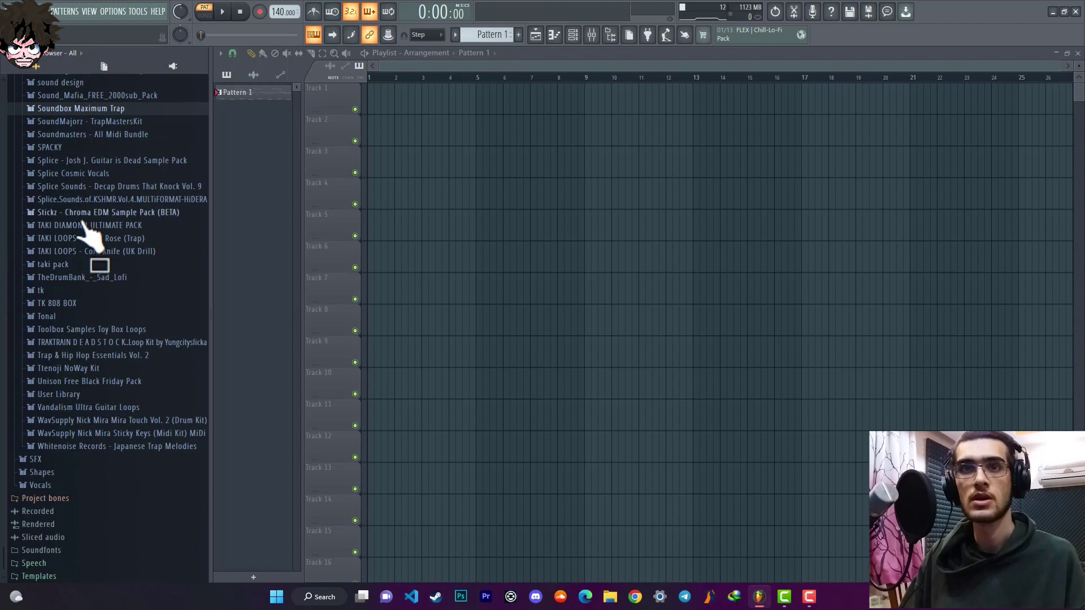
# - Open the TAKI LOOPS - Black Rose (Trap) kit inside the LOOP CARTEL folder of TAKI DIAMOND ULTIMATE PACK
pyautogui.click(105, 226)
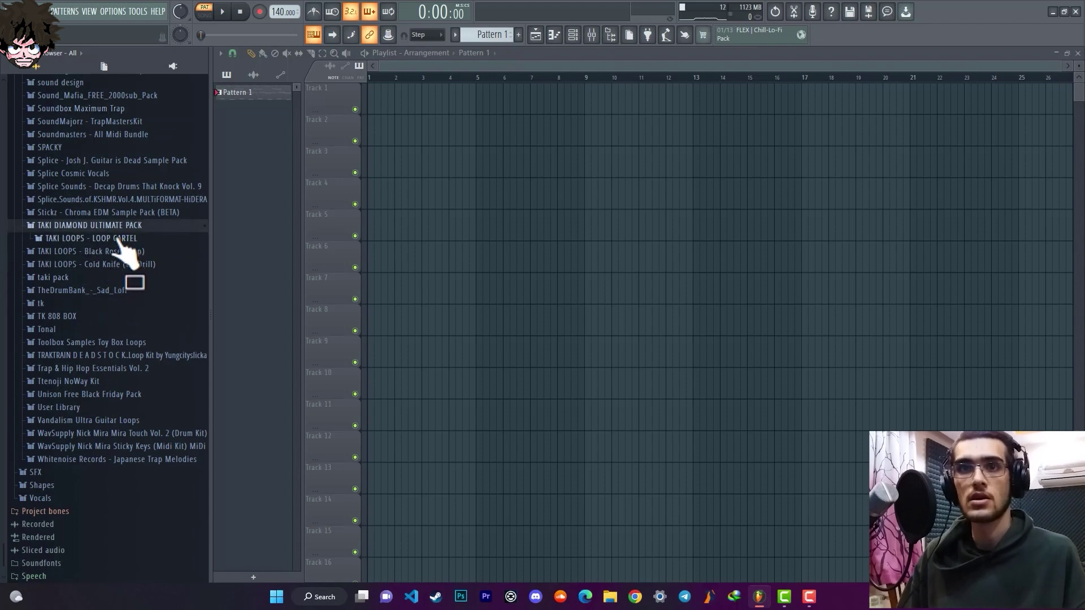
pyautogui.click(112, 239)
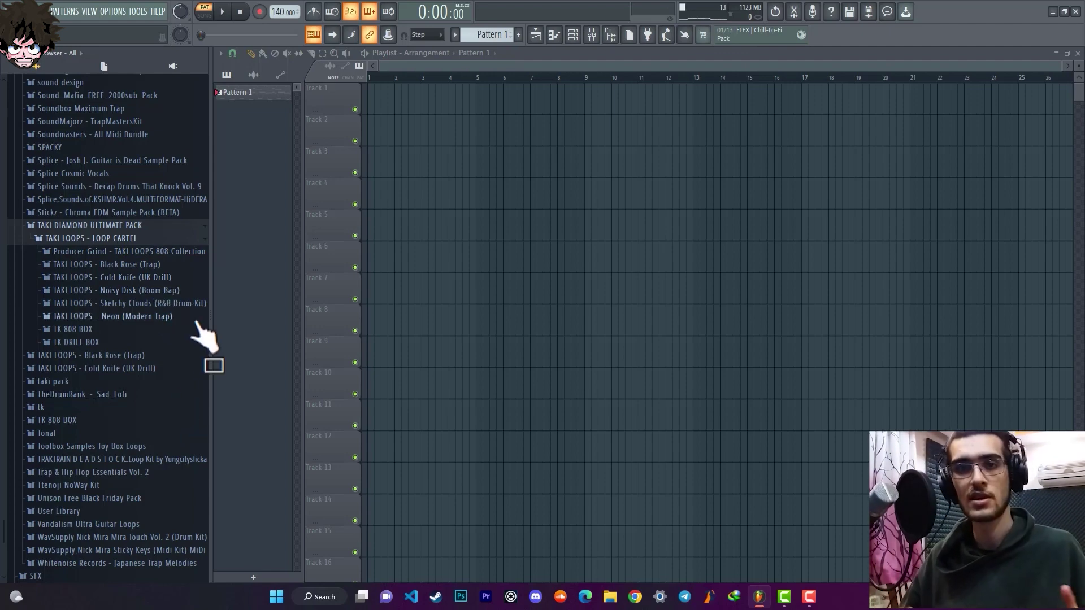
pyautogui.click(143, 292)
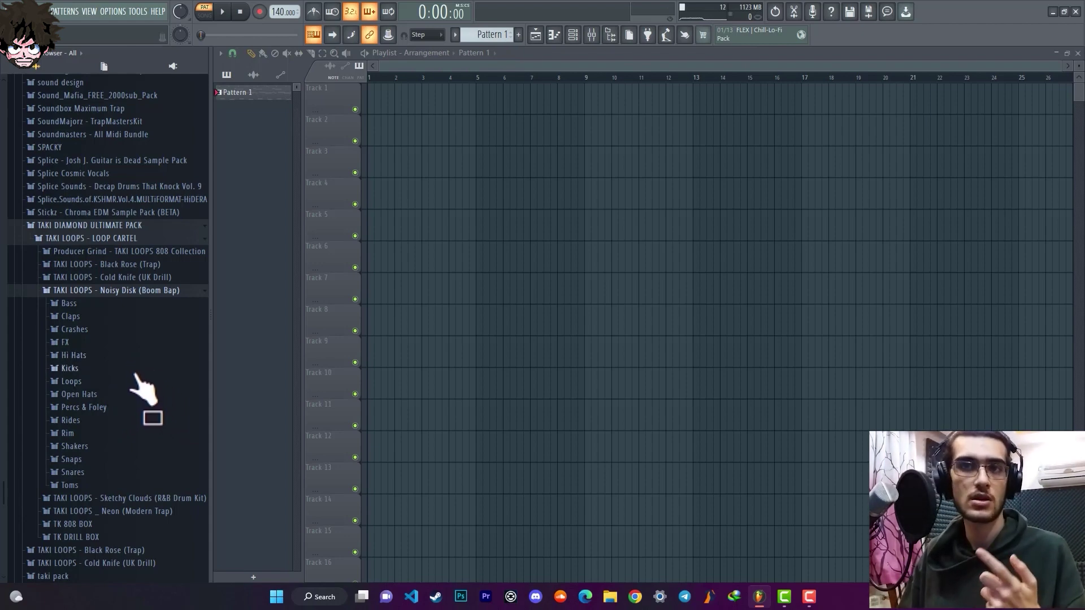
pyautogui.click(156, 264)
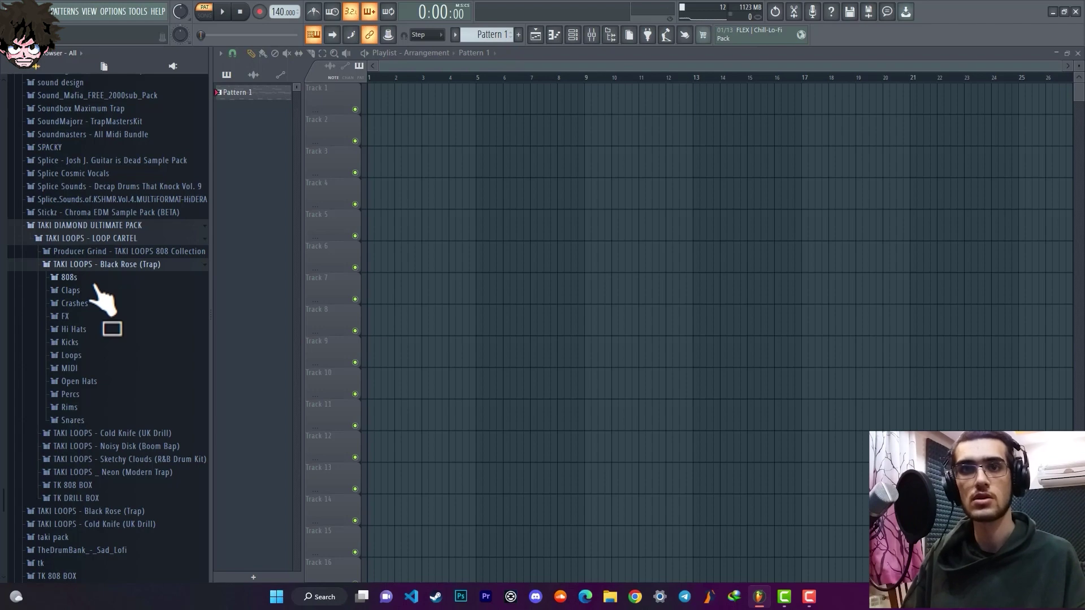
# - Expand the Black Rose kit's Hi Hats folder and audition the TK Black Rose - Essential Hi-Hat sample
pyautogui.click(98, 333)
pyautogui.scroll(-5, 121, 368)
pyautogui.scroll(3, 116, 363)
pyautogui.click(115, 363)
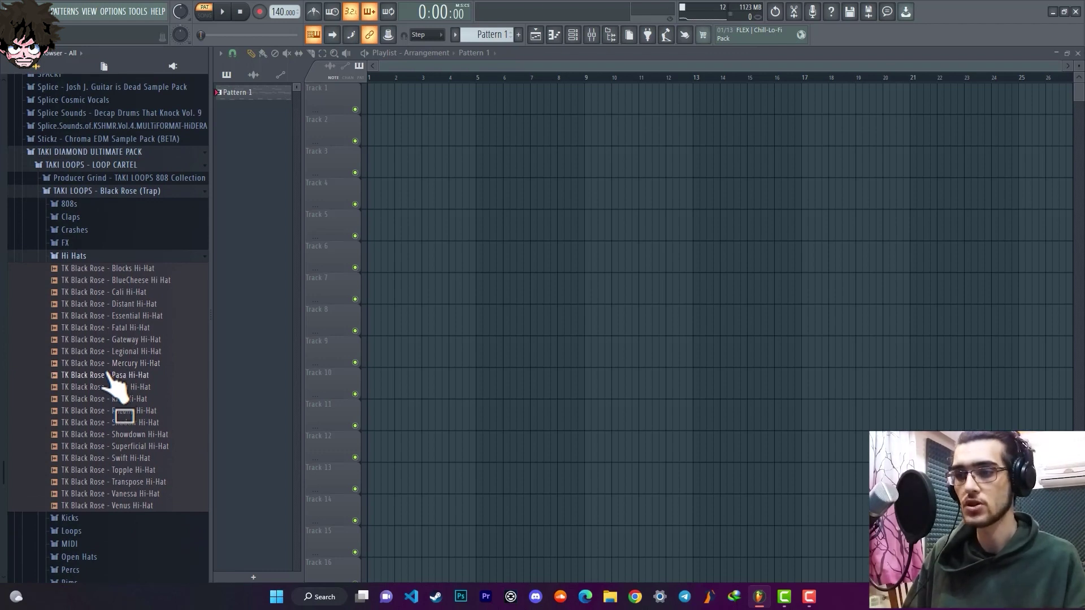
pyautogui.click(144, 318)
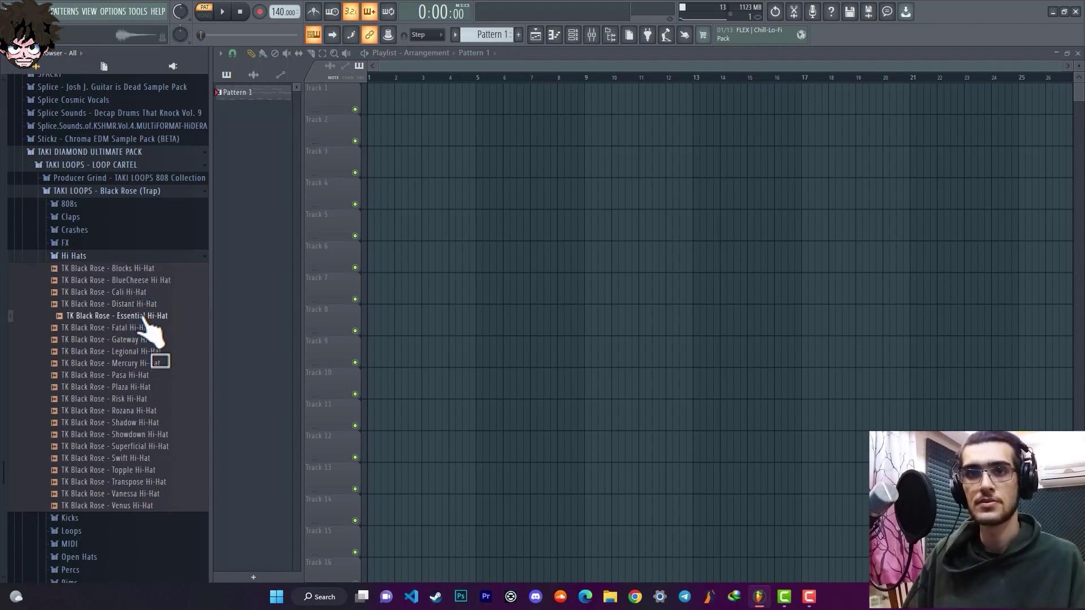
pyautogui.moveTo(153, 334); pyautogui.dragTo(138, 423)
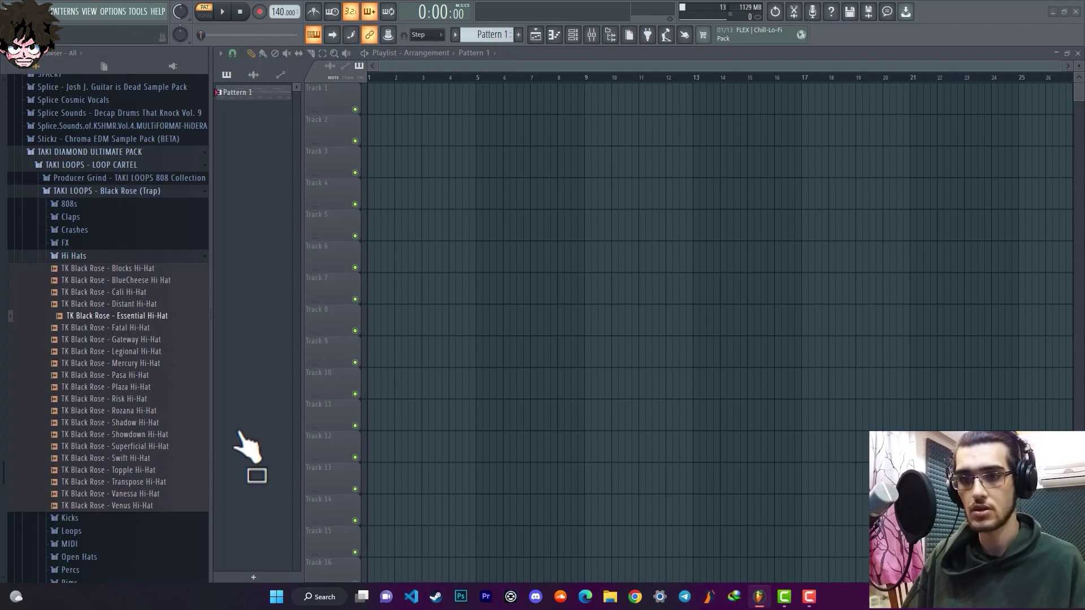
# - Place Pattern 1 at bar 1 of Track 1 in the playlist and play it back
pyautogui.click(380, 97)
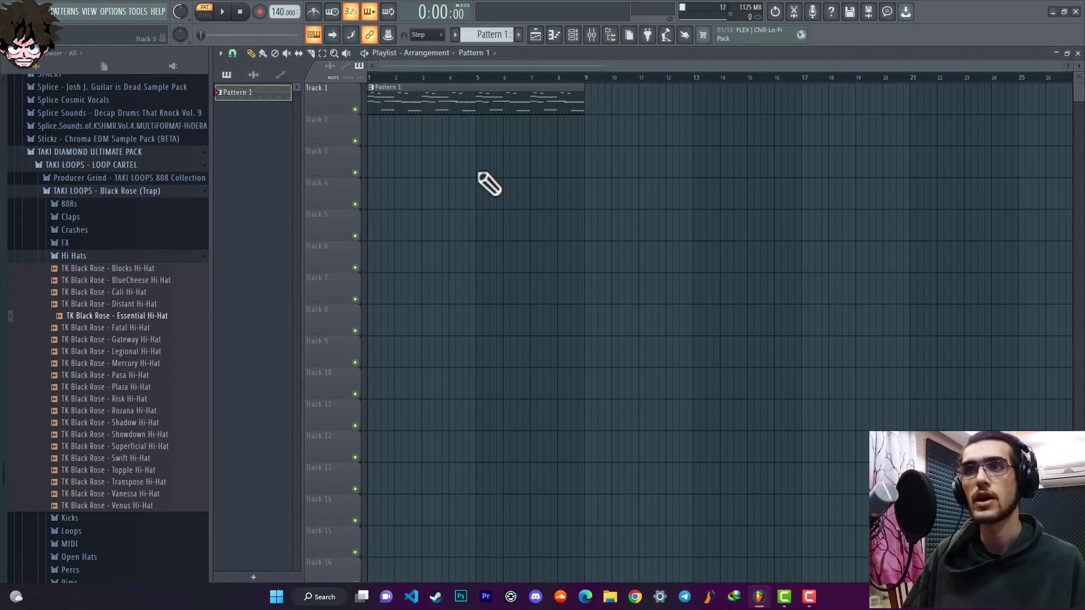
pyautogui.press('space')
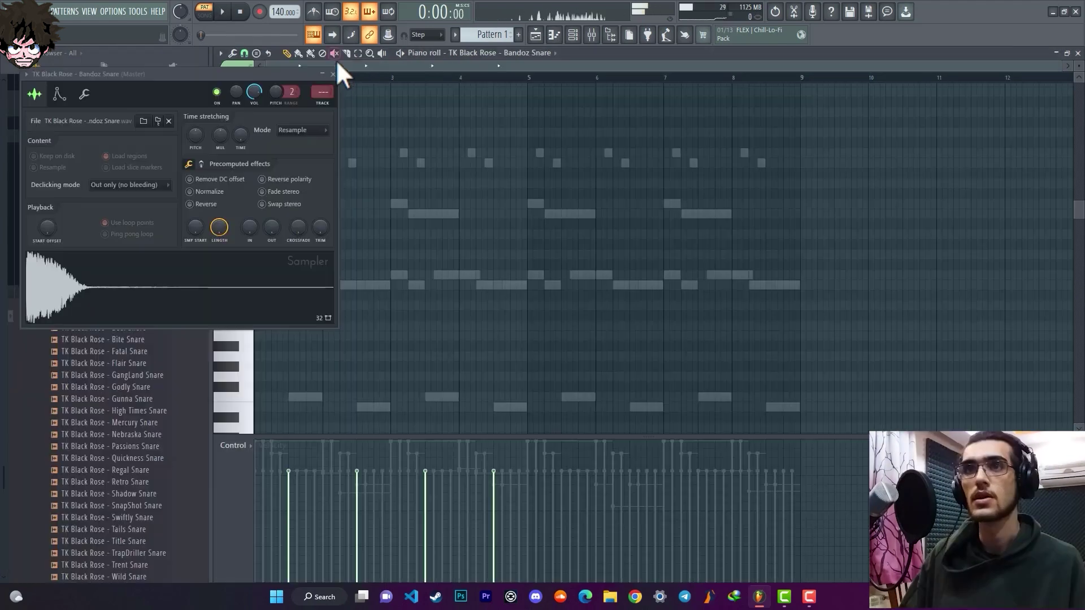
pyautogui.click(325, 87)
# - Duplicate the Bandoz Snare notes of bars 1 to 4 into bars 5 to 8
pyautogui.scroll(3, 460, 180)
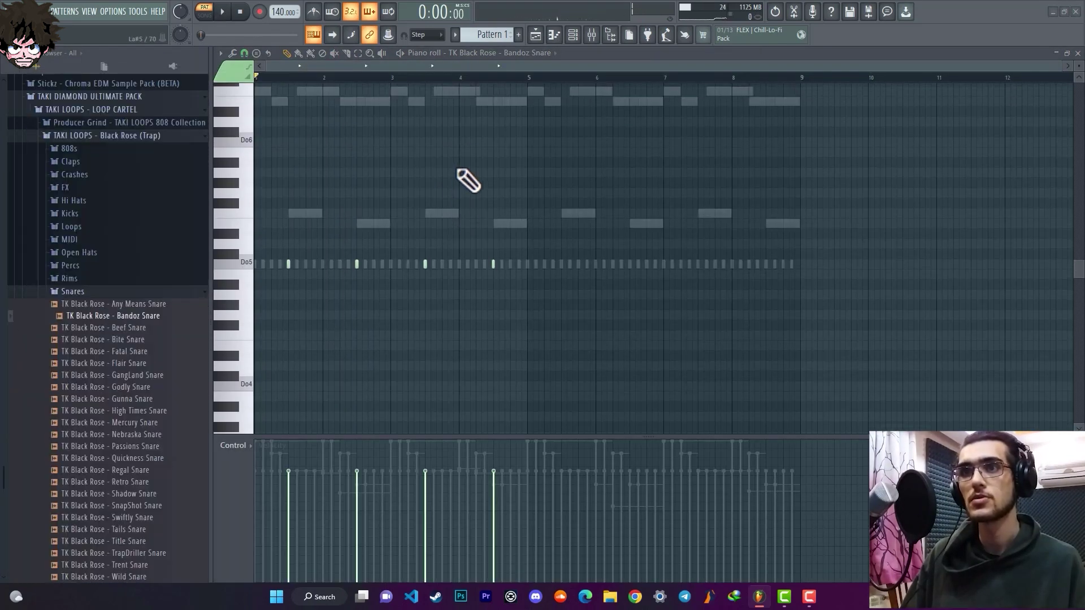
pyautogui.moveTo(530, 79); pyautogui.dragTo(284, 153)
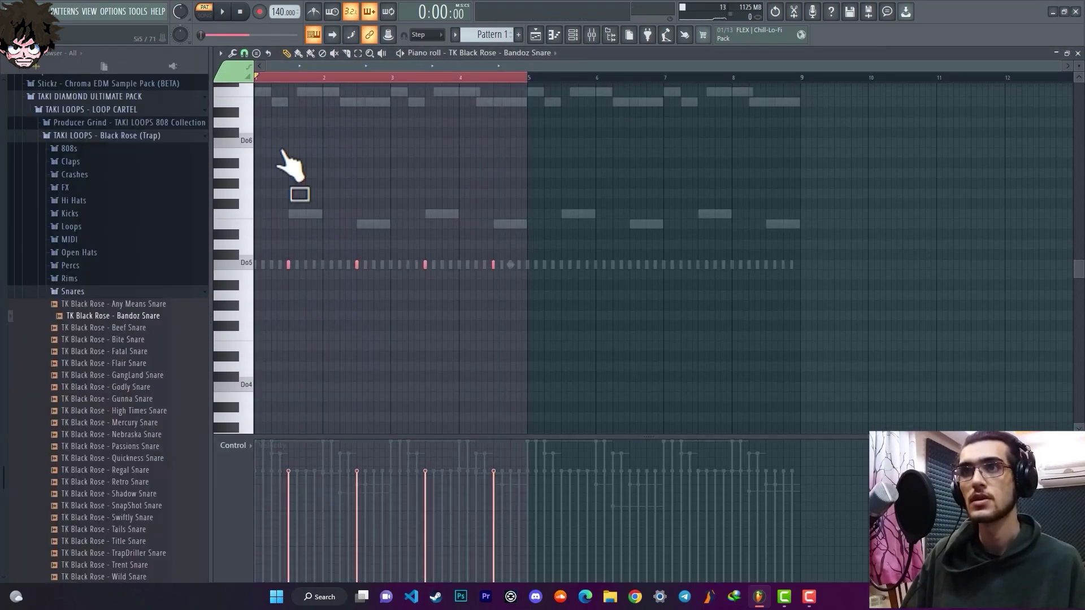
pyautogui.hotkey('ctrl', 'b')
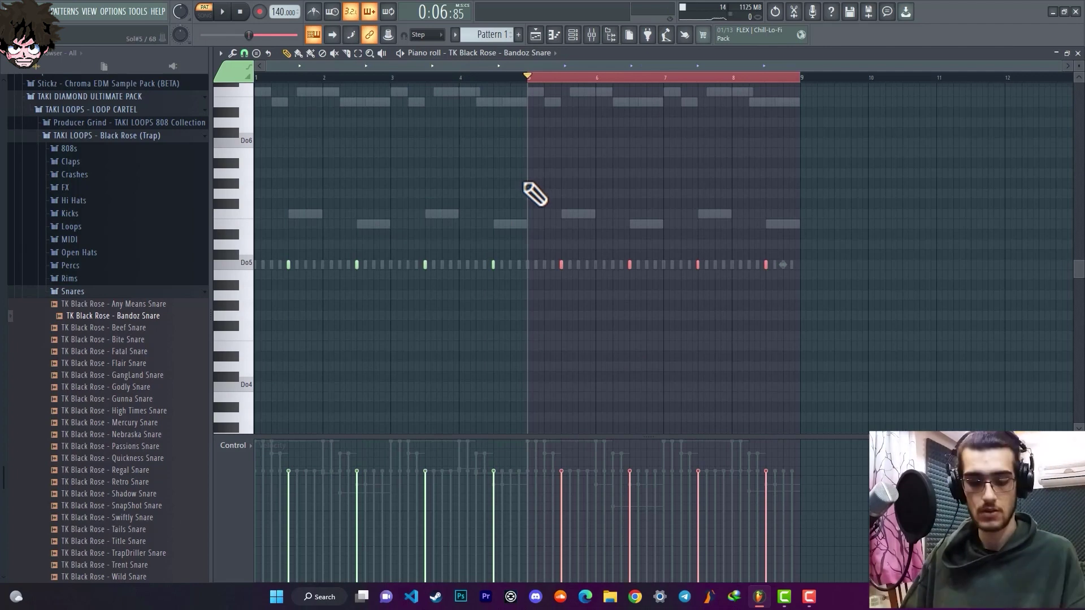
# - Transpose all the Bandoz Snare notes up three semitones from Do5 and play back the pattern
pyautogui.hotkey('ctrl', 'a')
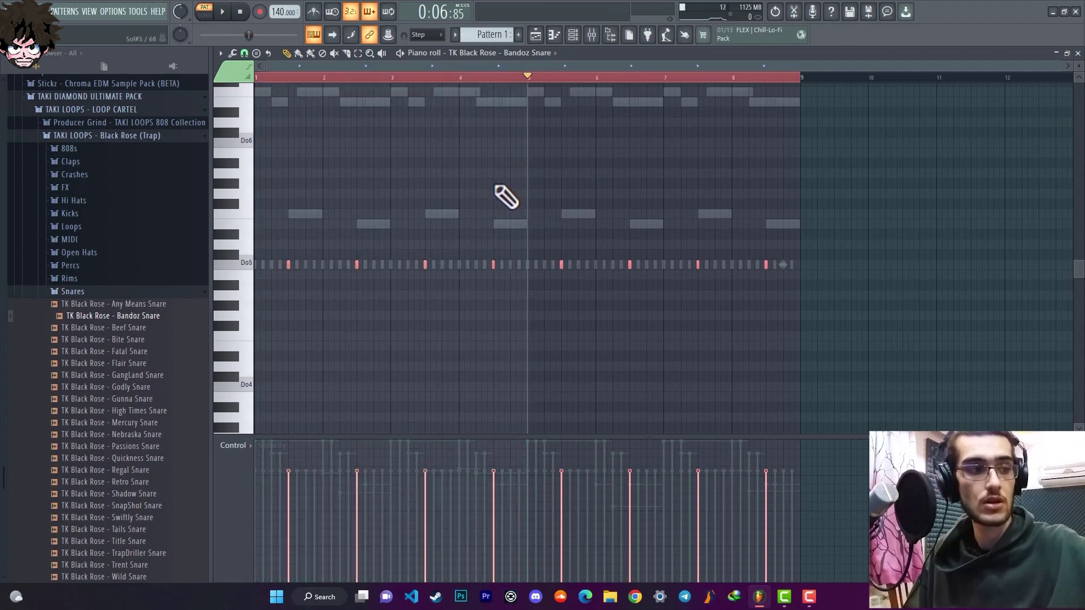
pyautogui.press('w')
pyautogui.press('q')
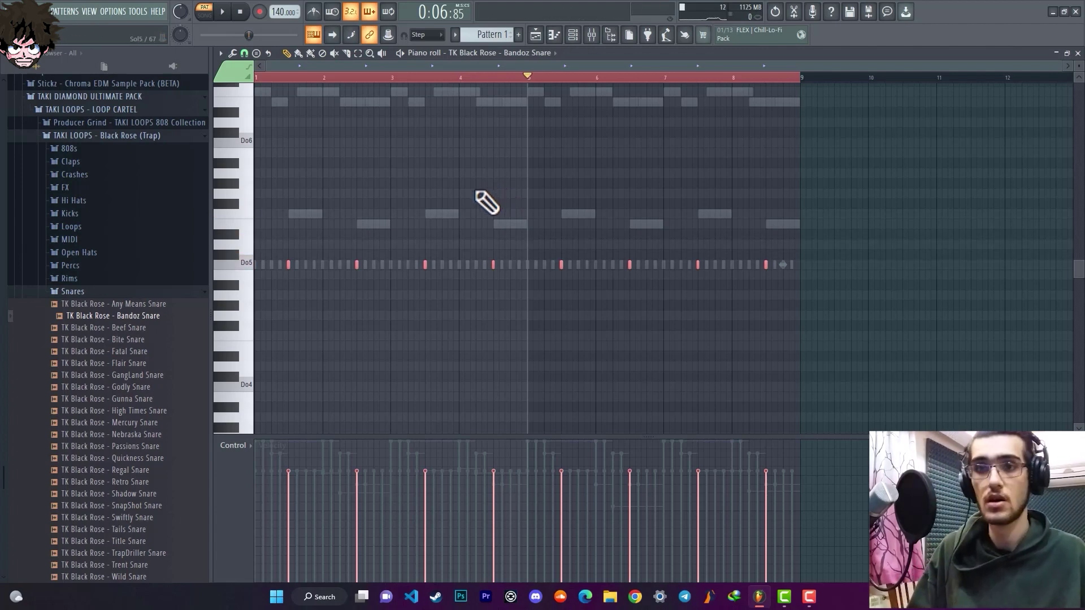
pyautogui.press('space')
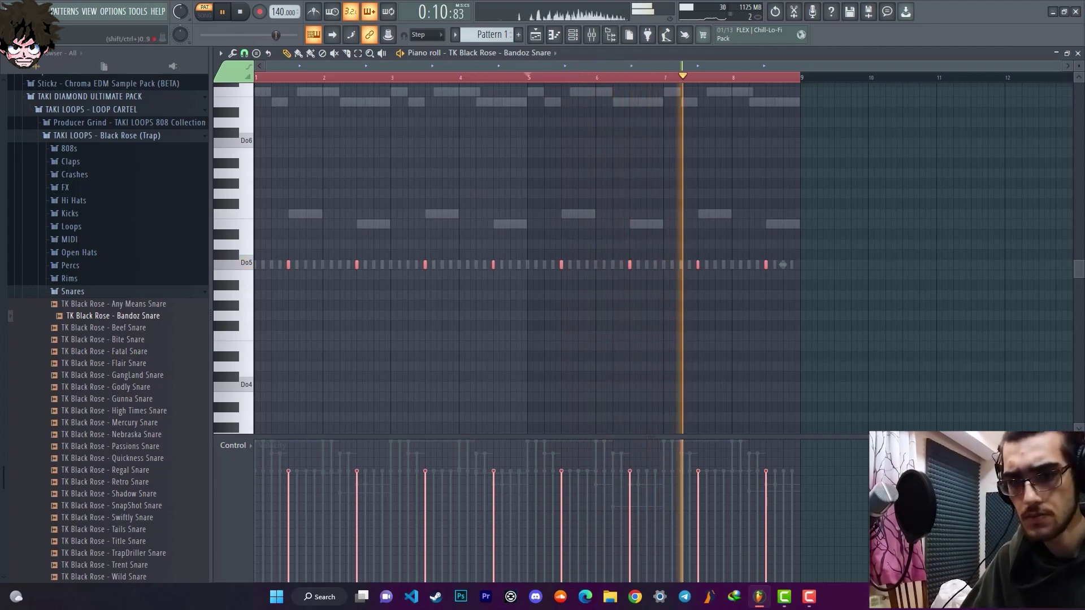
pyautogui.press('space')
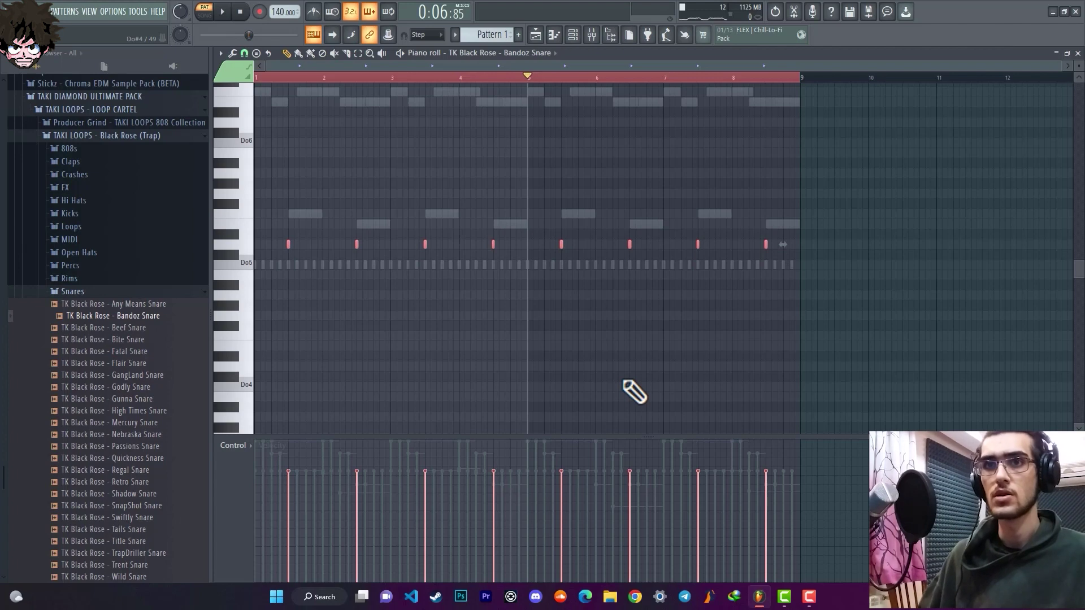
pyautogui.hotkey('shift', 'Up')
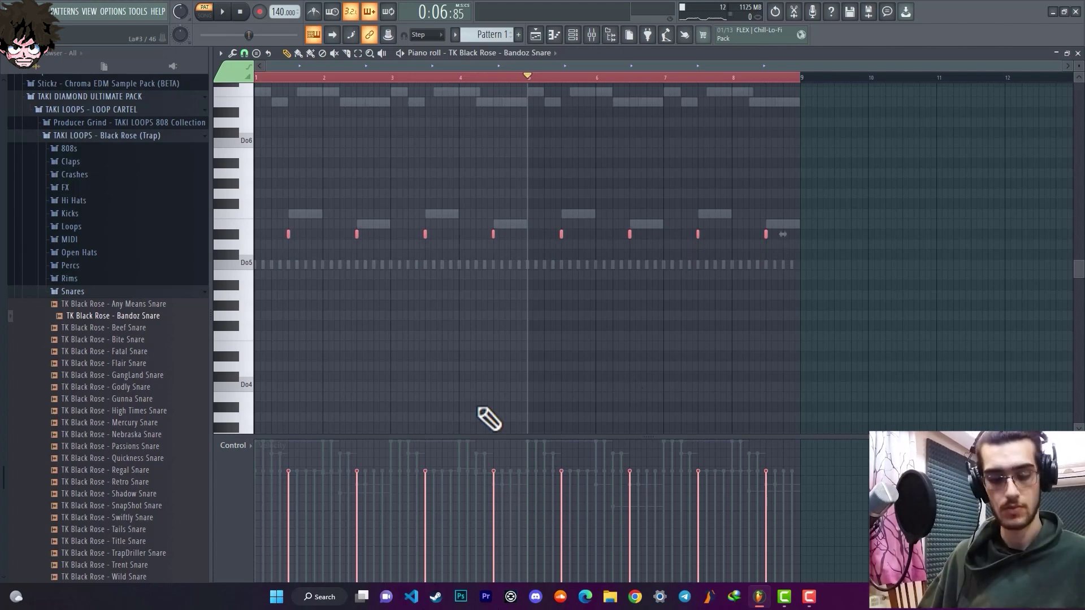
pyautogui.press('space')
pyautogui.press('space')
pyautogui.press('space')
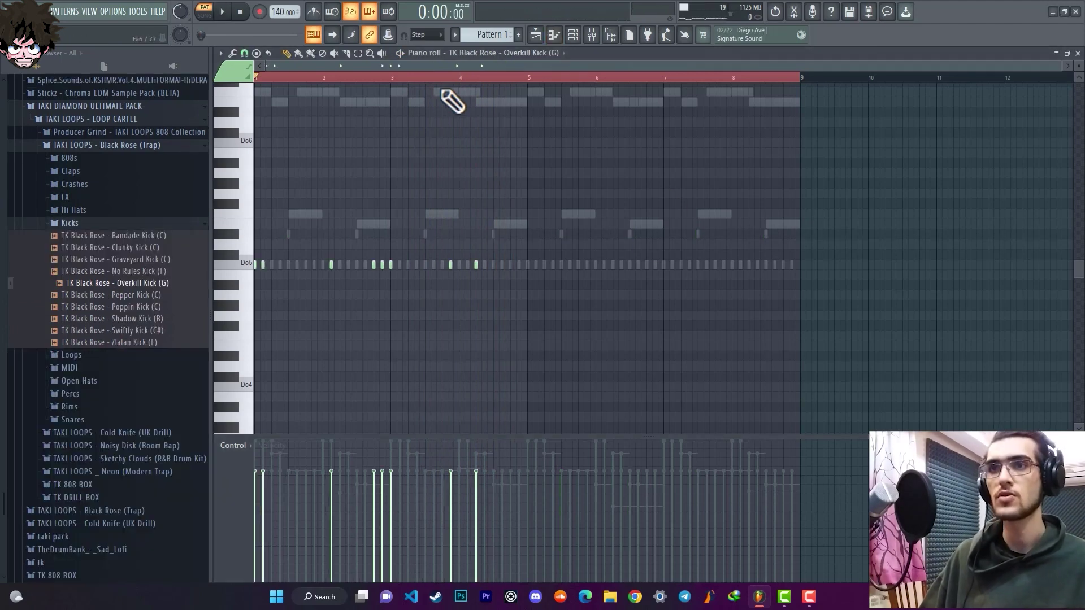
# - Duplicate the Overkill Kick notes of bars 1 to 4 into bars 5 to 8 and select all of them
pyautogui.moveTo(771, 81); pyautogui.dragTo(529, 79)
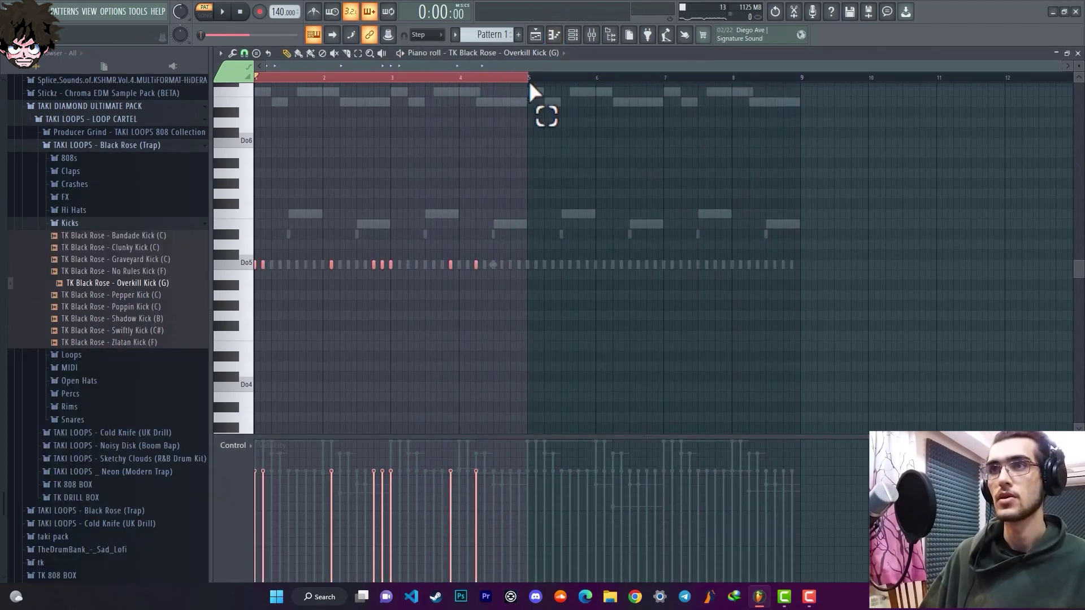
pyautogui.hotkey('ctrl', 'b')
pyautogui.hotkey('ctrl', 'a')
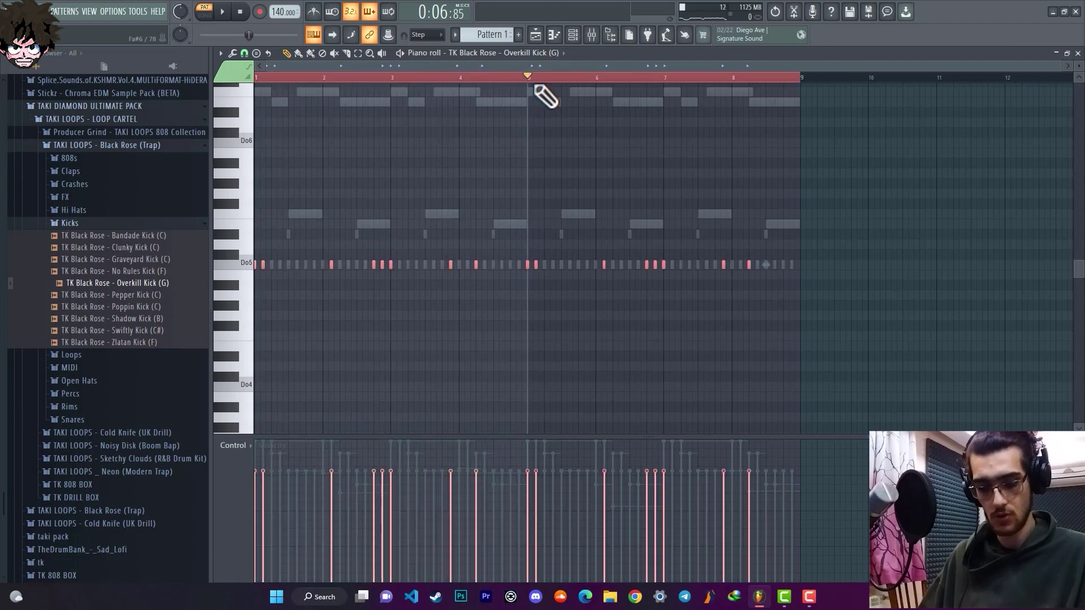
# - Lengthen all the Overkill Kick notes to an eighth of a bar each, then deselect them
pyautogui.scroll(3, 412, 77)
pyautogui.moveTo(444, 67); pyautogui.dragTo(300, 85)
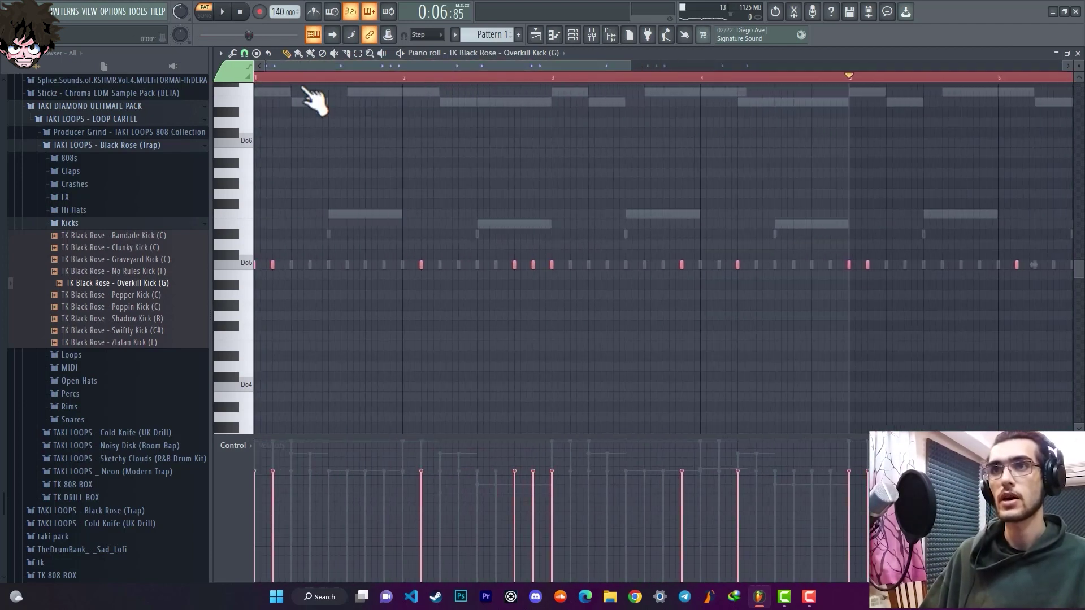
pyautogui.hotkey('ctrl', 'd')
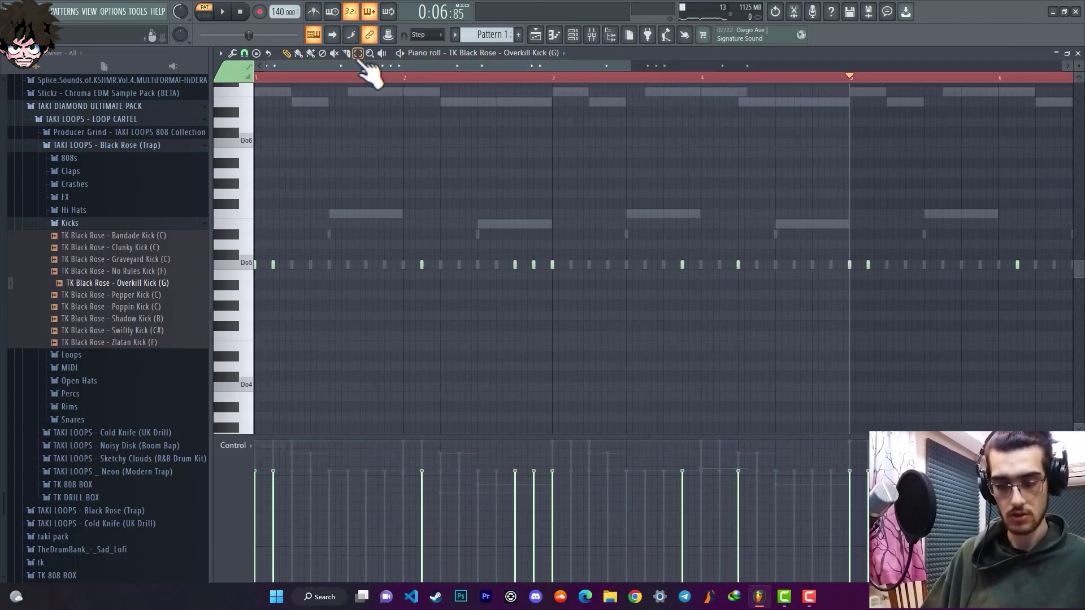
pyautogui.hotkey('ctrl', 'a')
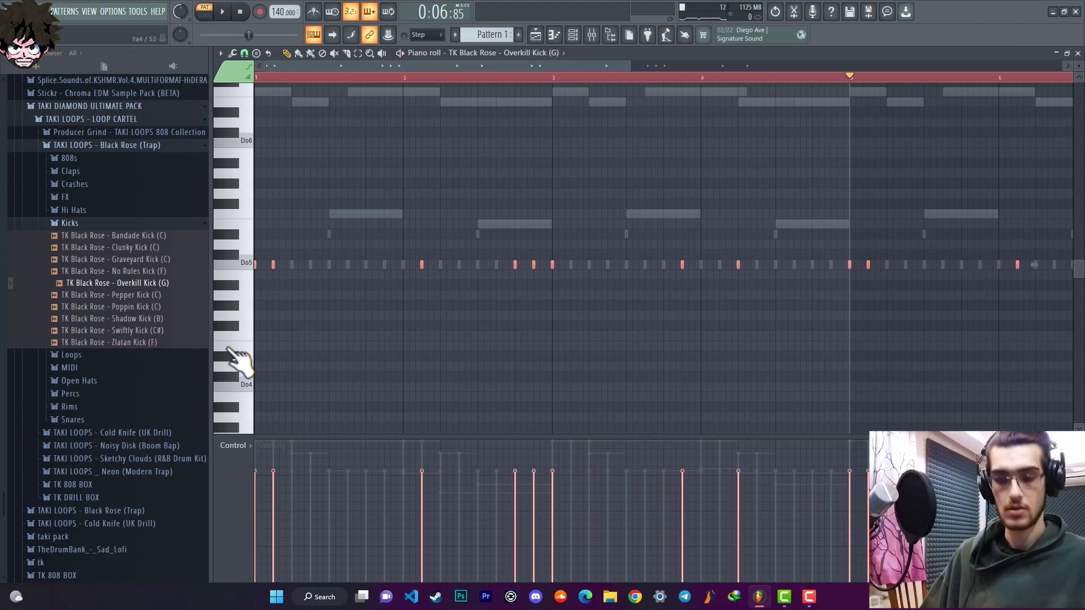
pyautogui.moveTo(284, 266); pyautogui.dragTo(295, 268)
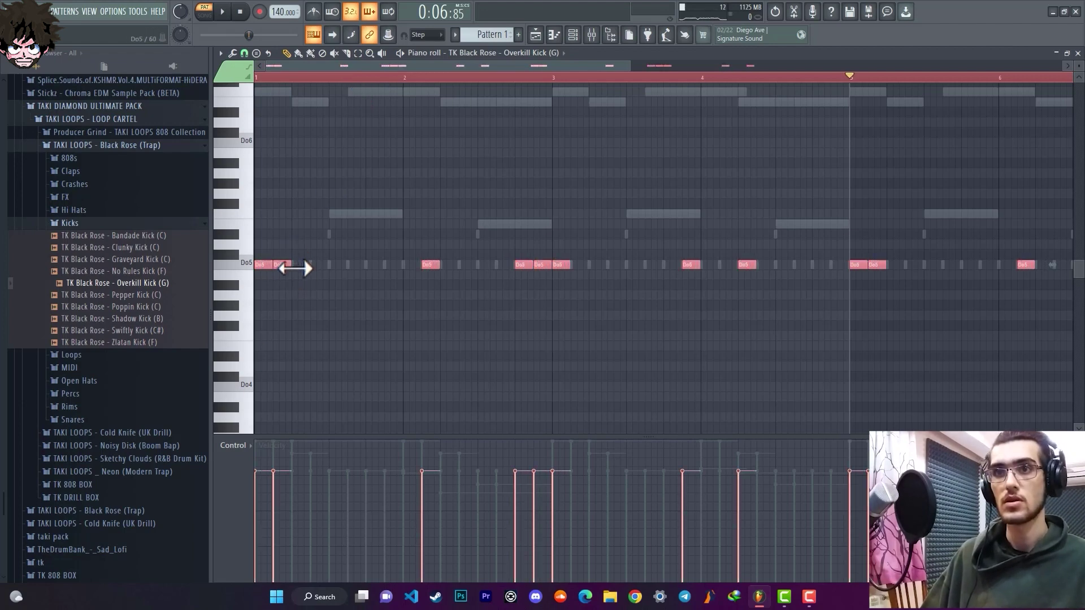
pyautogui.hotkey('ctrl', 'd')
# - Play back the pattern and add a Do5 kick note on beat 4 of bar 1
pyautogui.press('space')
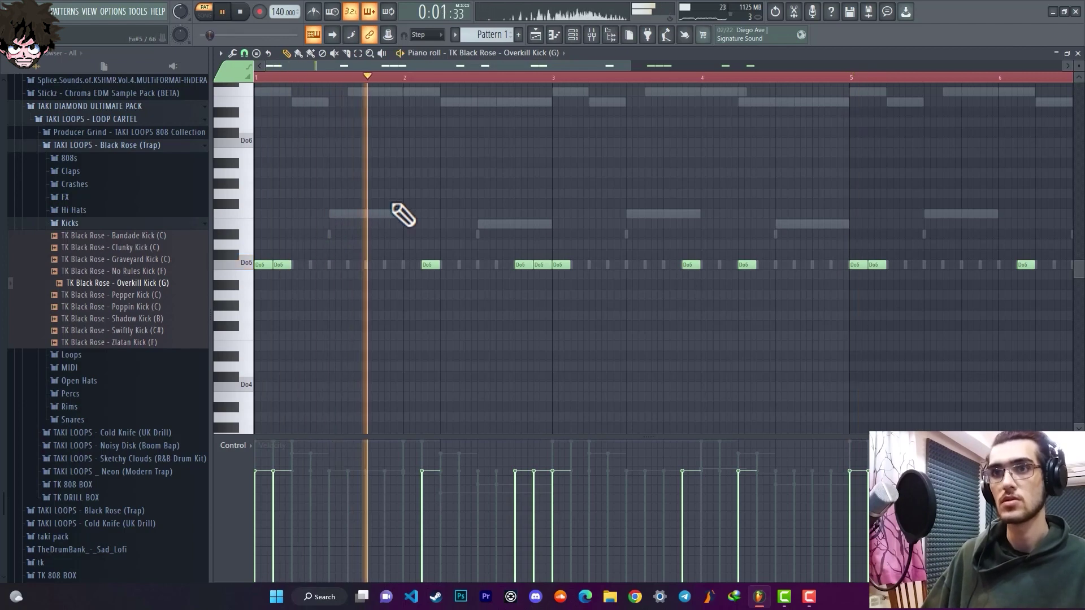
pyautogui.press('space')
pyautogui.click(372, 276)
pyautogui.moveTo(373, 278); pyautogui.dragTo(375, 265)
pyautogui.press('space')
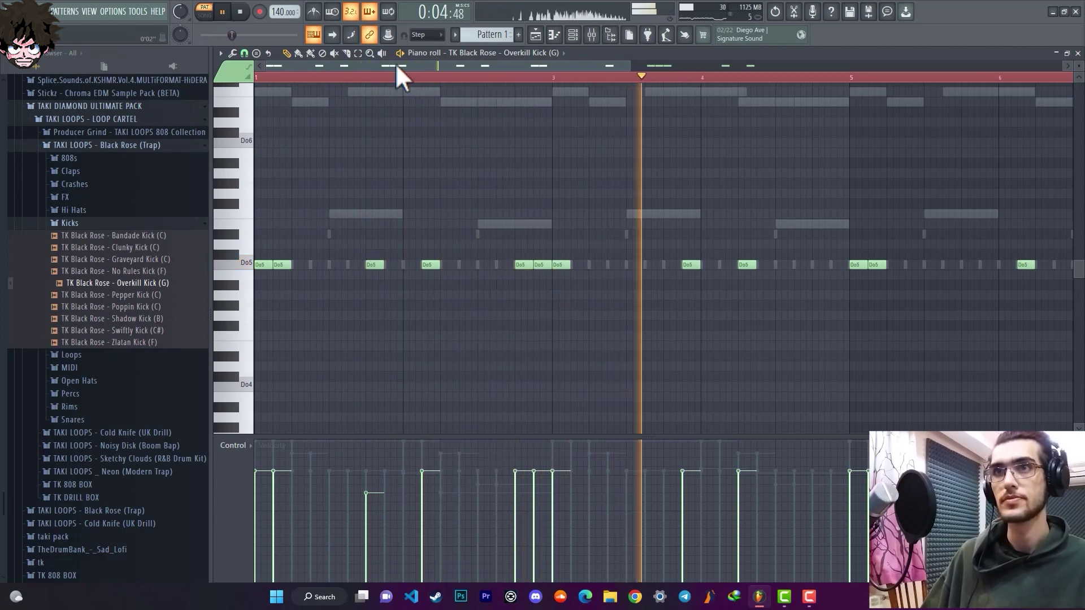
# - Add a Do5 kick note half a beat after beat 3 of bar 4, auditioning it from the second half of bar 3
pyautogui.moveTo(396, 64); pyautogui.dragTo(527, 101)
pyautogui.click(562, 266)
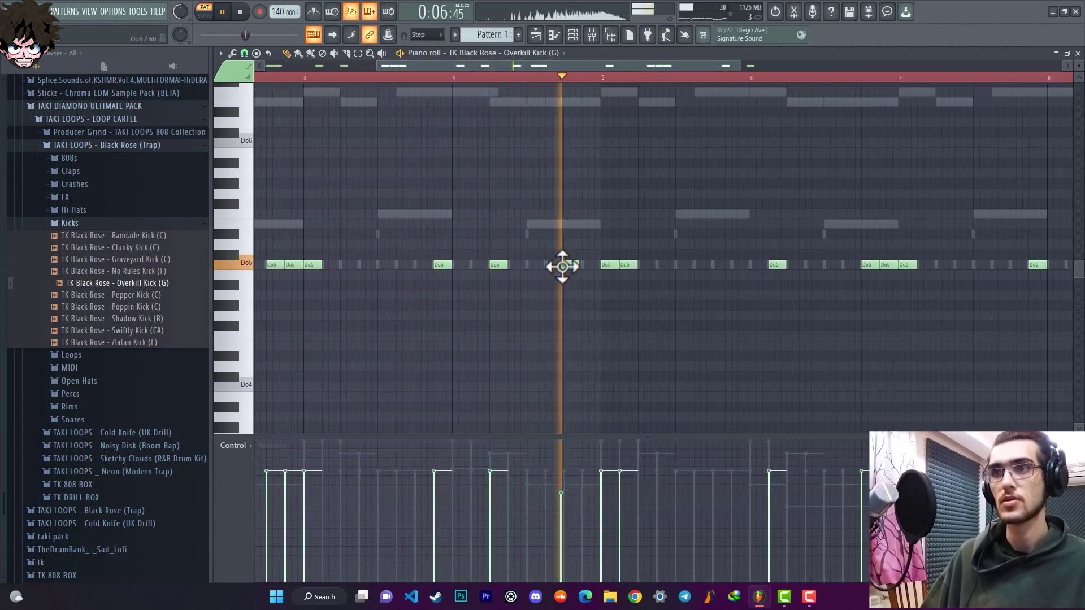
pyautogui.rightClick(569, 265)
pyautogui.press('space')
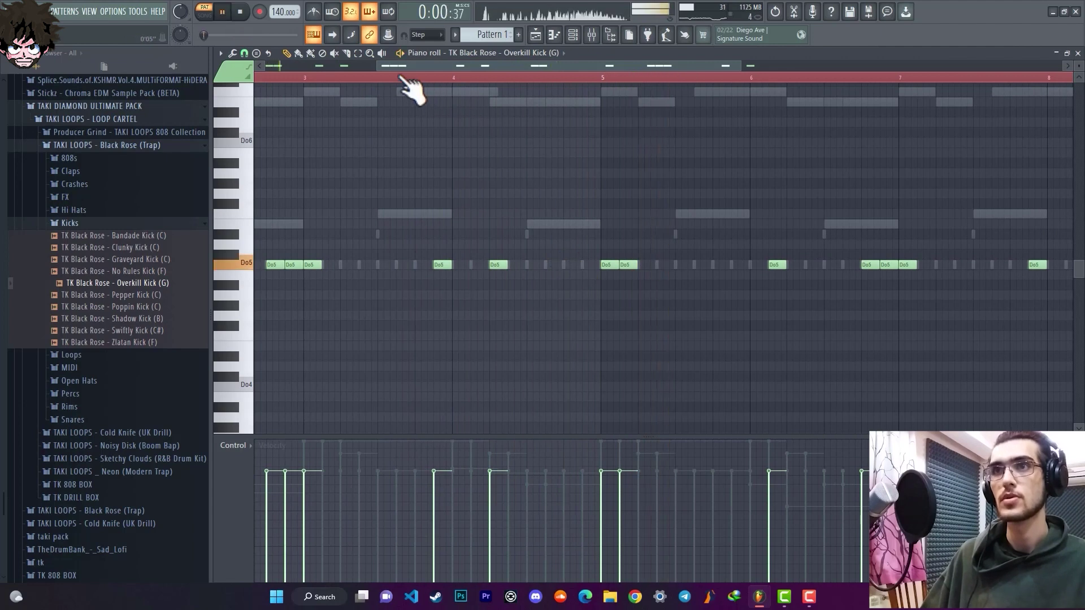
pyautogui.click(397, 75)
pyautogui.click(531, 265)
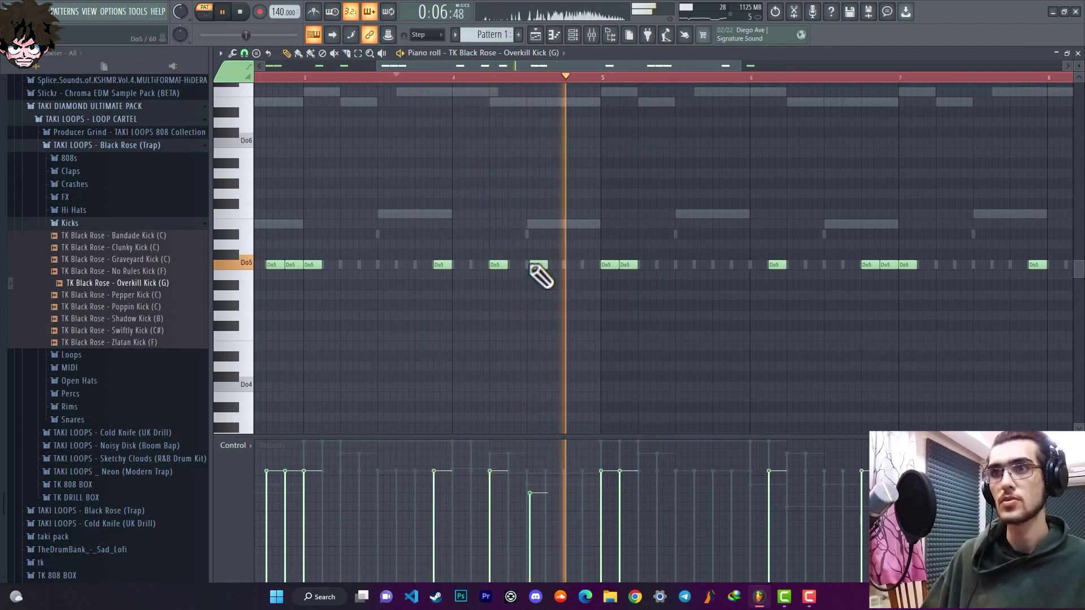
pyautogui.moveTo(531, 265); pyautogui.dragTo(555, 266)
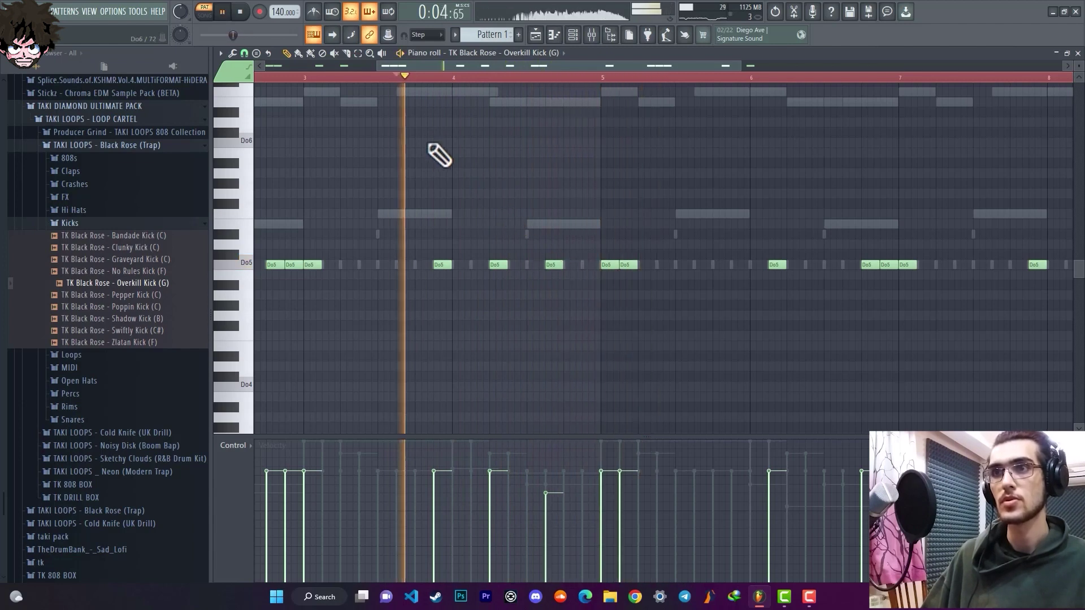
# - Add two short Do5 kick notes, each a sixteenth of a bar long, over the second half of beat 4 in bar 4, and replay
pyautogui.moveTo(459, 64); pyautogui.dragTo(483, 62)
pyautogui.click(522, 264)
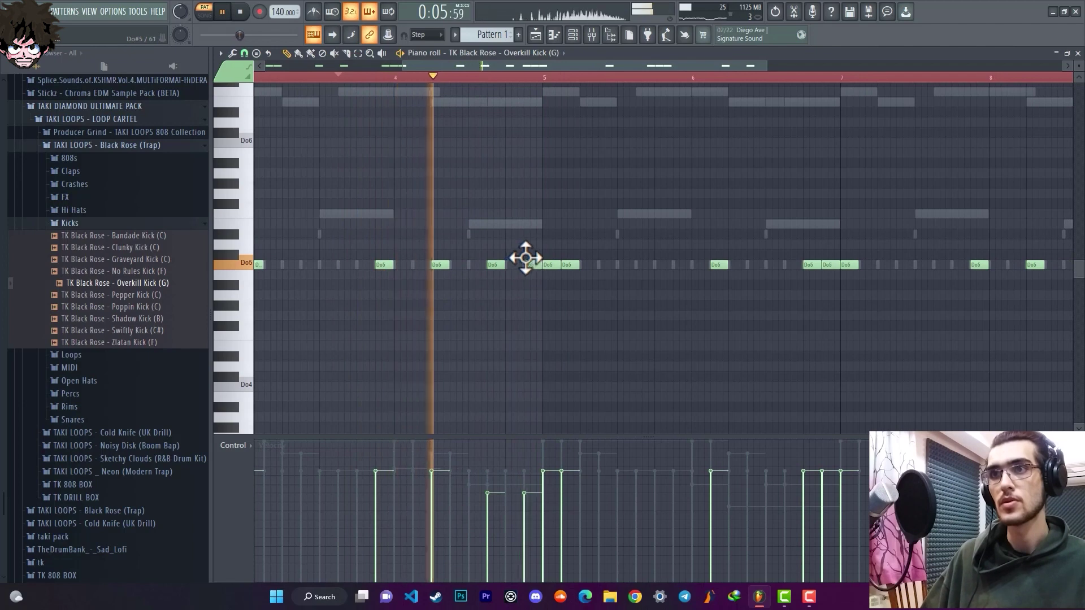
pyautogui.moveTo(540, 265); pyautogui.dragTo(530, 267)
pyautogui.press('space')
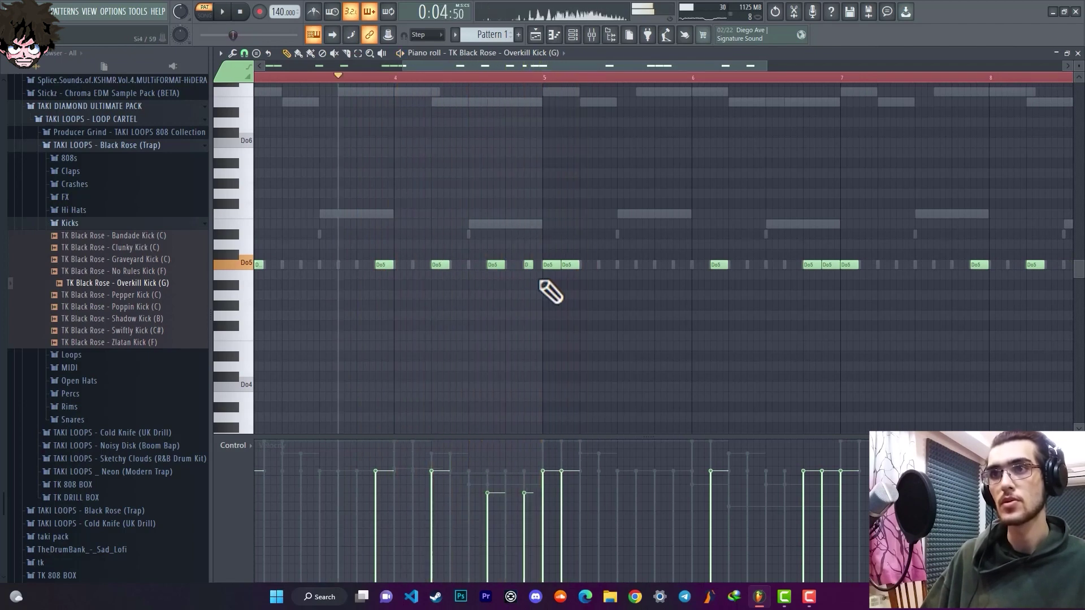
pyautogui.click(535, 265)
pyautogui.press('space')
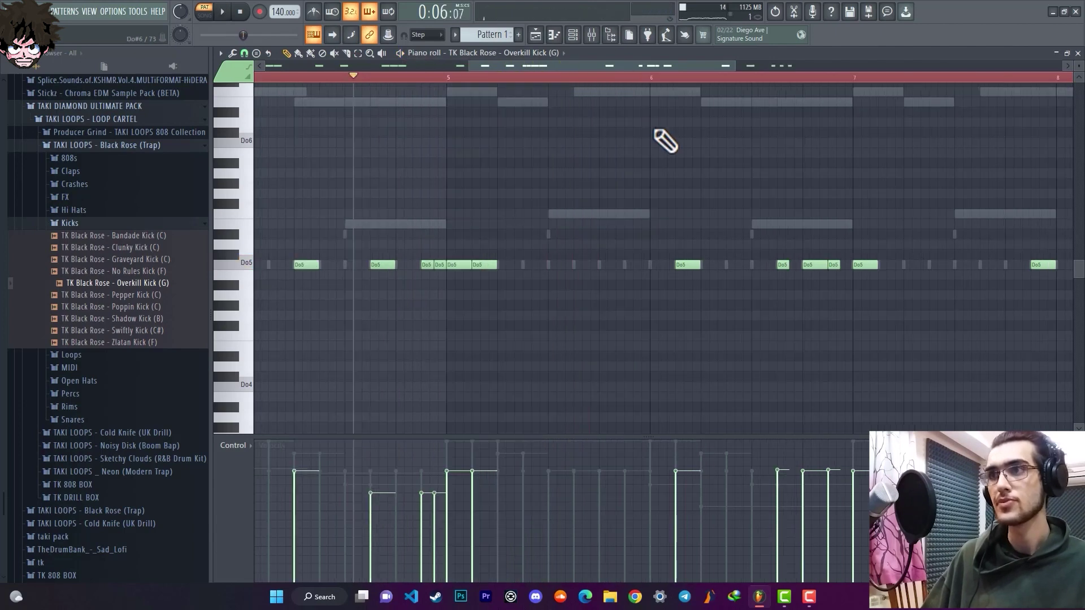
# - Add a short Do5 kick note half a beat after beat 3 of bar 6 and remove the kick on beat 4
pyautogui.click(600, 78)
pyautogui.press('space')
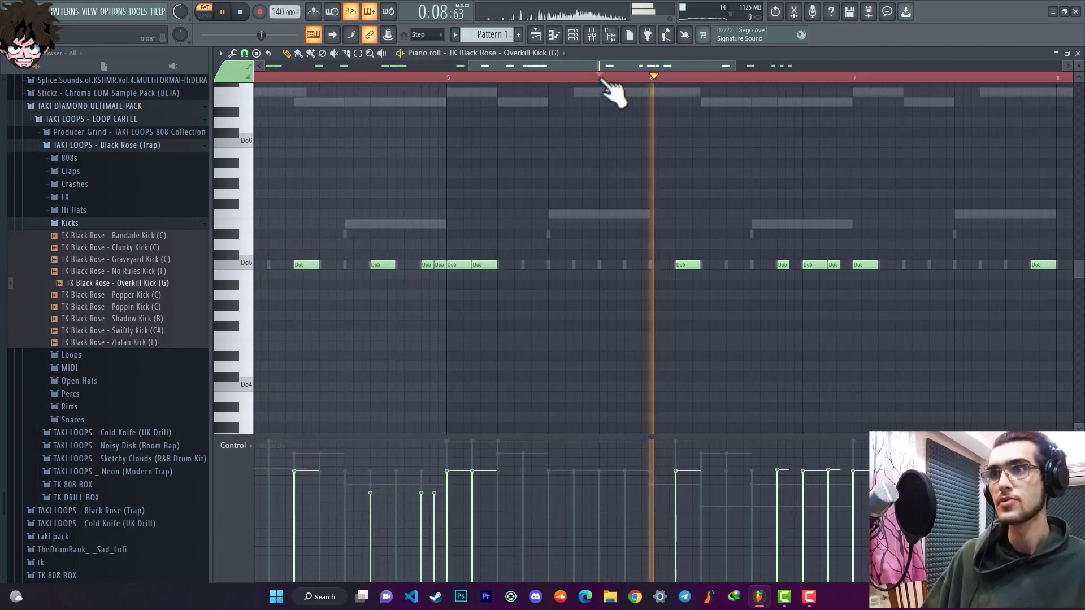
pyautogui.rightClick(809, 265)
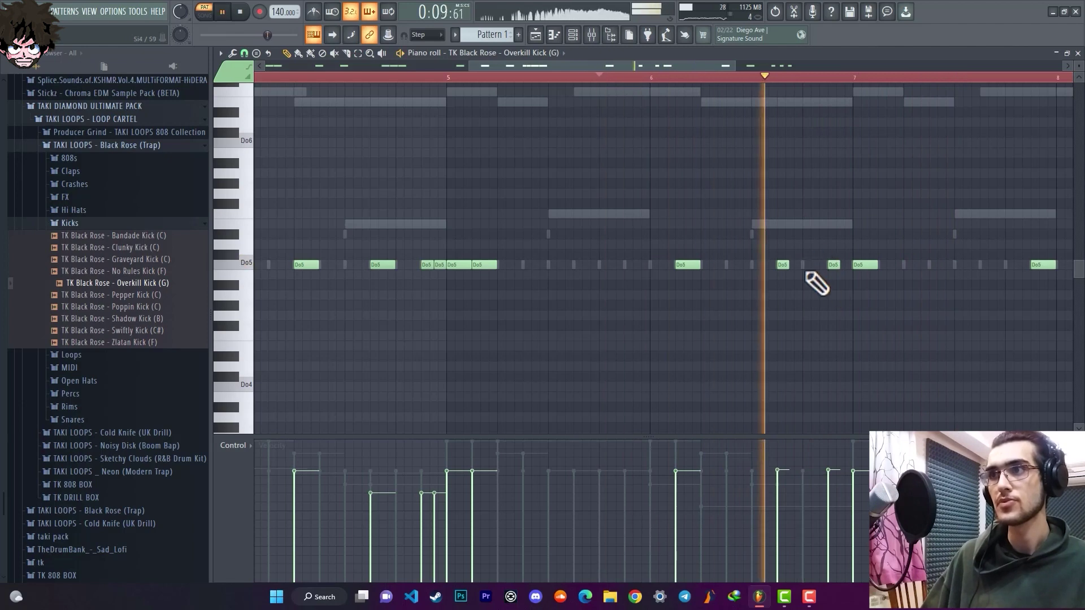
pyautogui.scroll(-1, 667, 77)
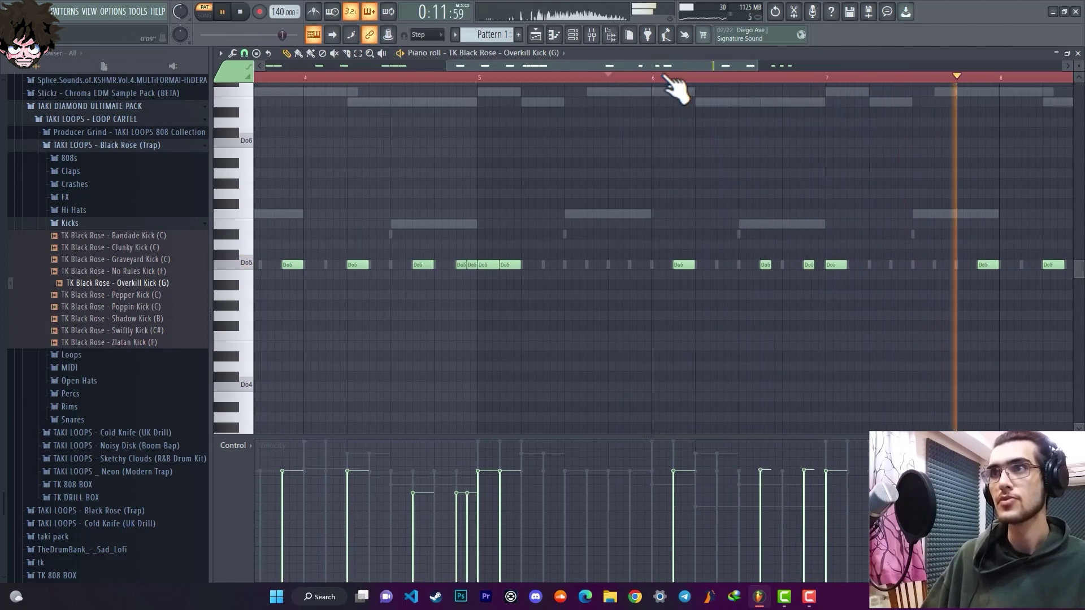
pyautogui.scroll(-1, 667, 78)
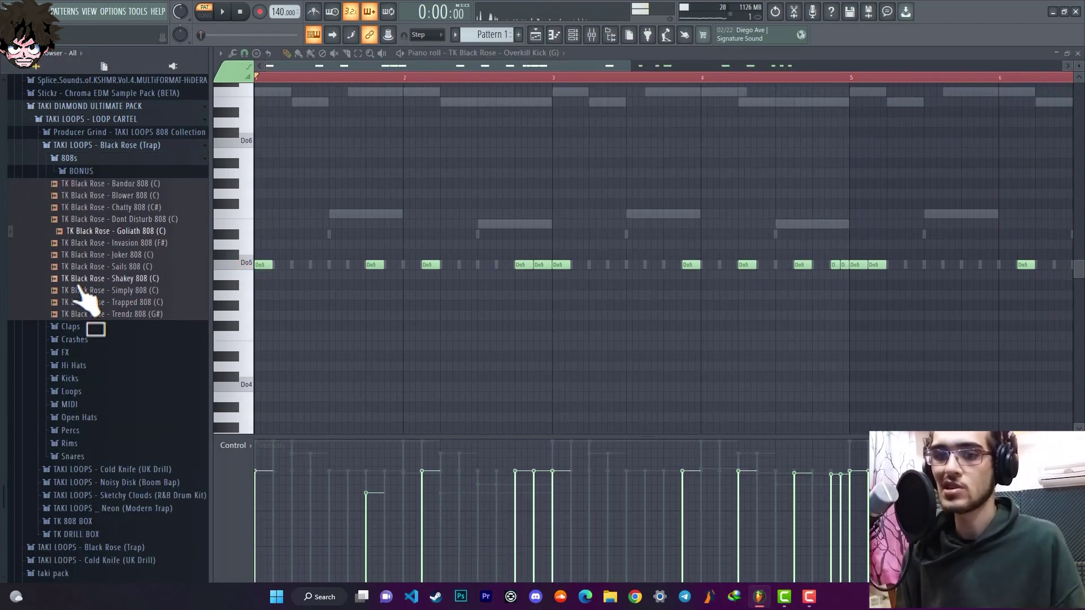
# - Load TK Black Rose - Goliath 808 (C) from the 808s folder into a new sampler channel and open its sample in the audio editor
pyautogui.moveTo(113, 254); pyautogui.dragTo(110, 253)
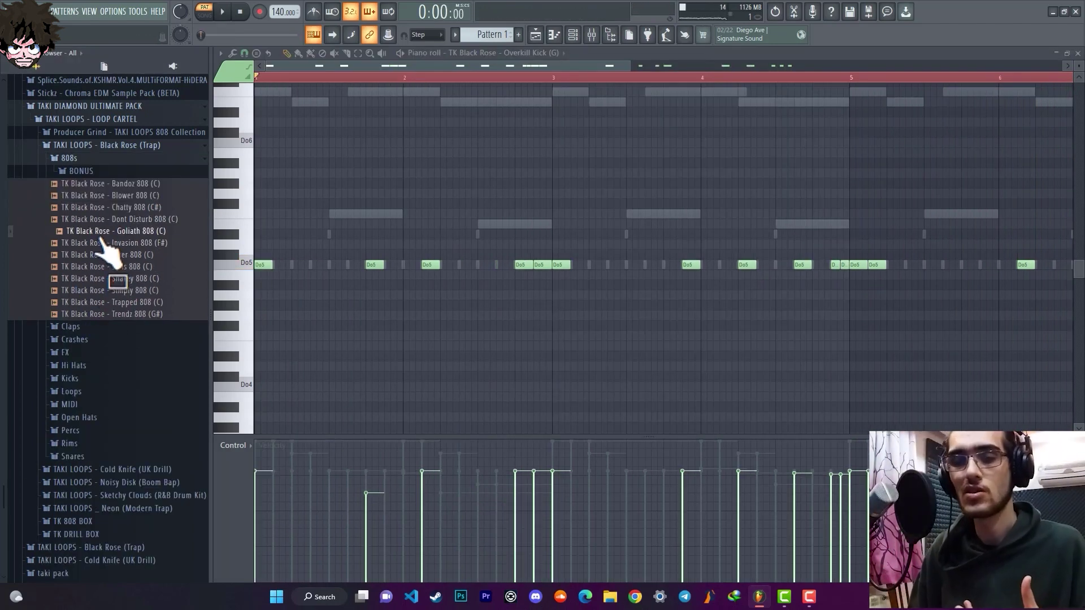
pyautogui.click(100, 236)
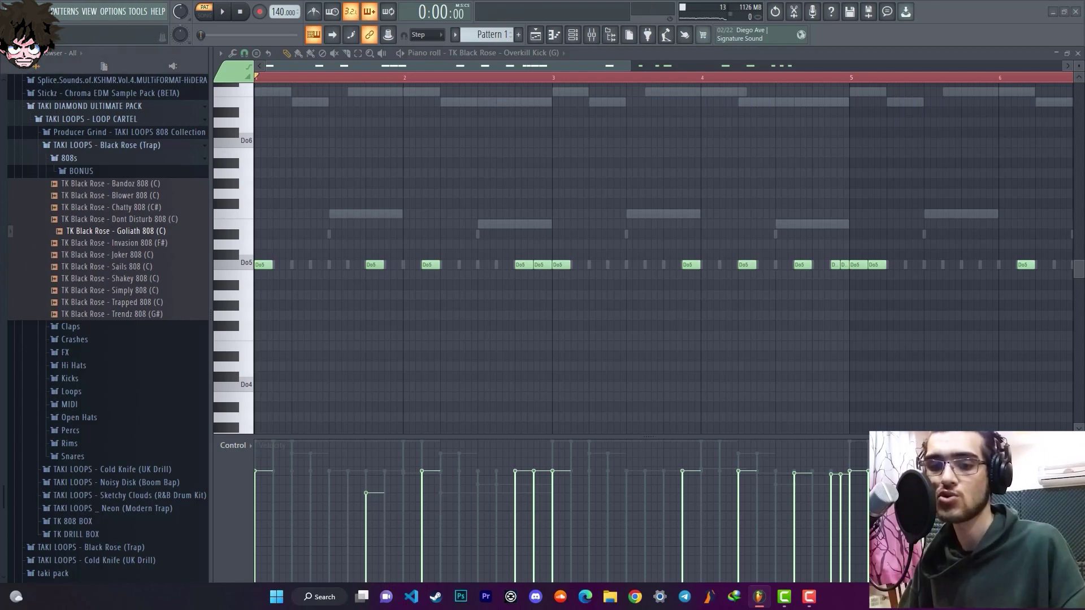
pyautogui.press('Return')
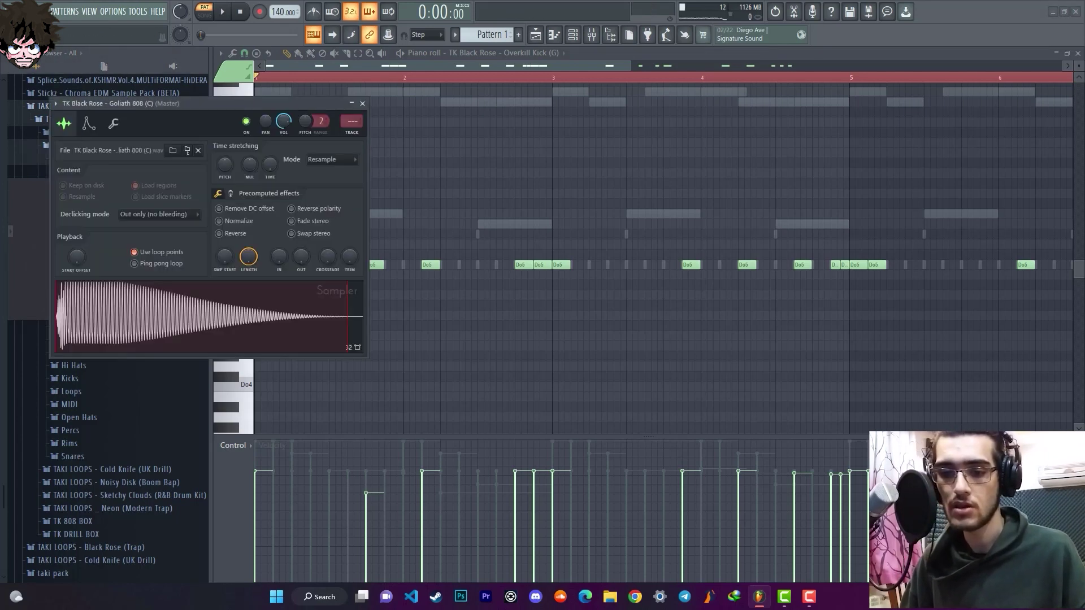
pyautogui.rightClick(144, 290)
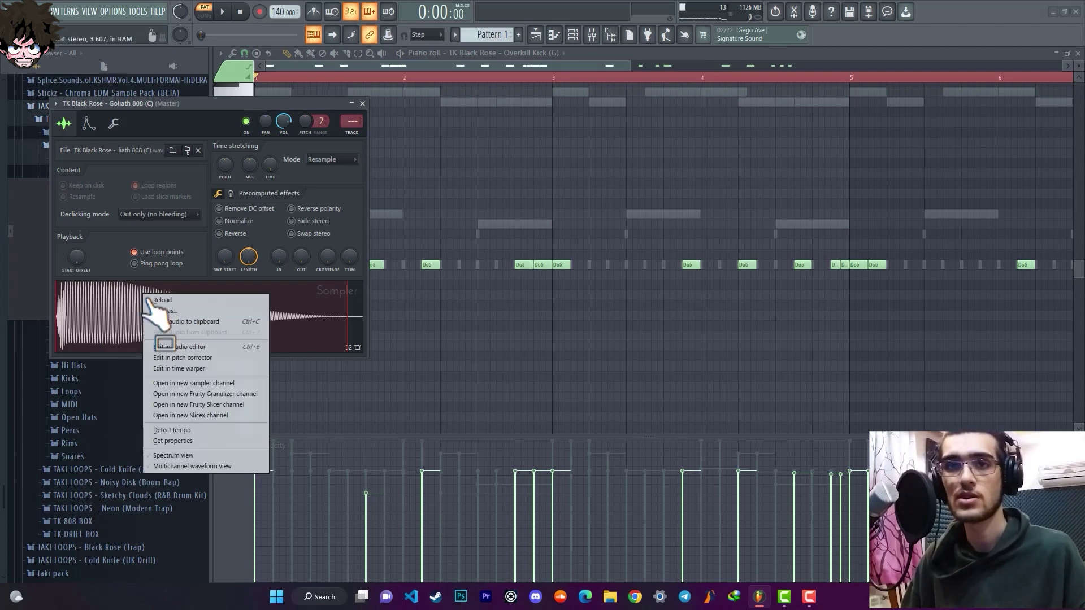
pyautogui.click(192, 346)
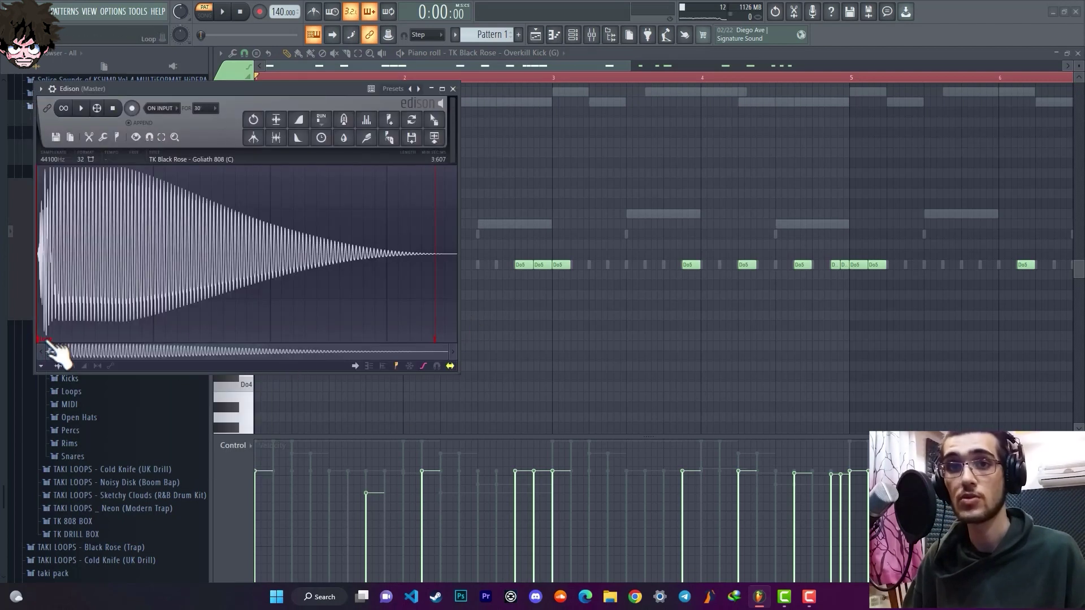
# - Delete the loop region from the Goliath 808 sample, send the cleaned audio back to the sampler, close Edison and audition it
pyautogui.rightClick(46, 341)
pyautogui.click(64, 351)
pyautogui.moveTo(434, 126); pyautogui.dragTo(180, 317)
pyautogui.click(430, 96)
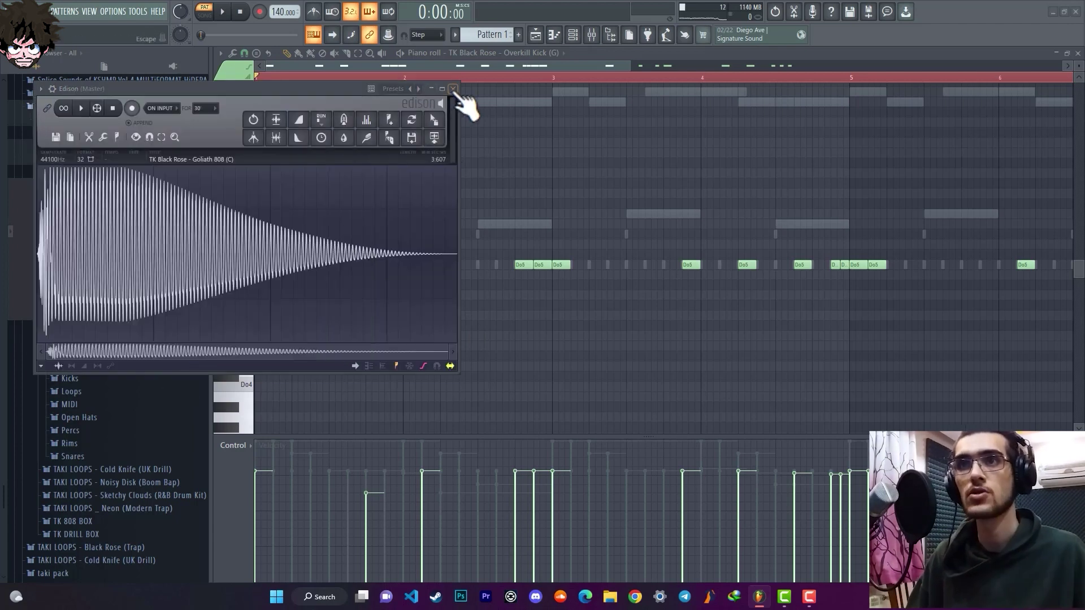
pyautogui.click(453, 89)
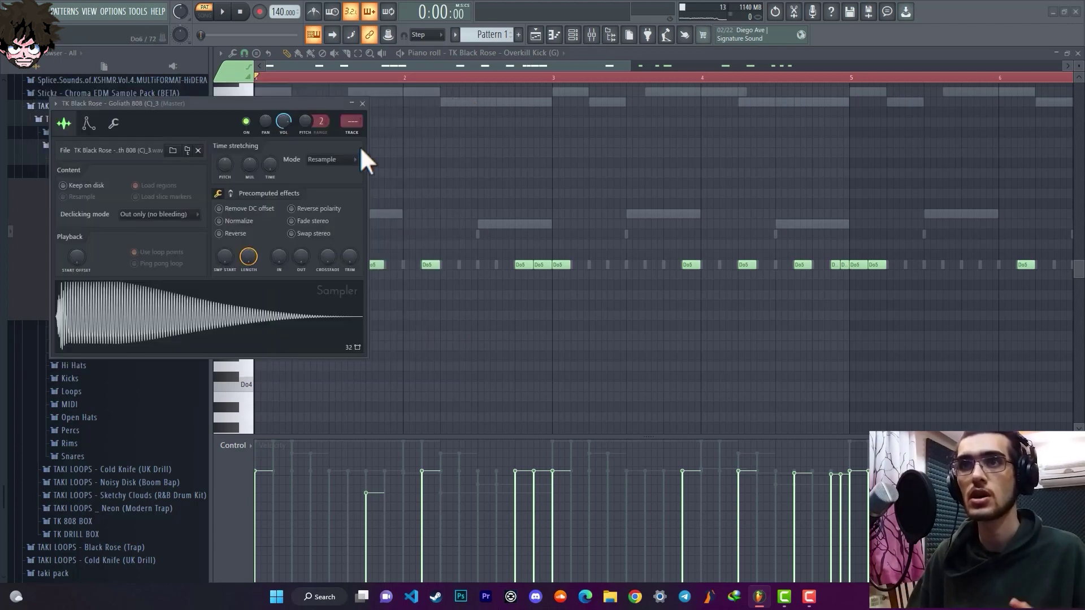
pyautogui.click(188, 324)
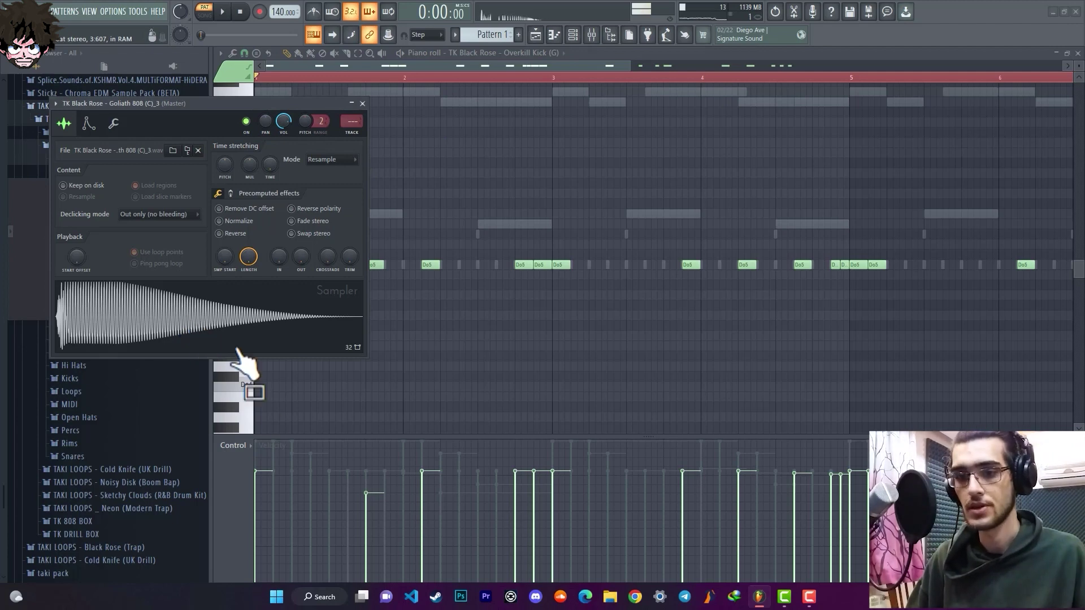
# - Enable the Goliath 808 volume envelope with a raised hold and minimum attack, decay, sustain and release, and close the sampler
pyautogui.click(89, 124)
pyautogui.moveTo(87, 232); pyautogui.dragTo(87, 226)
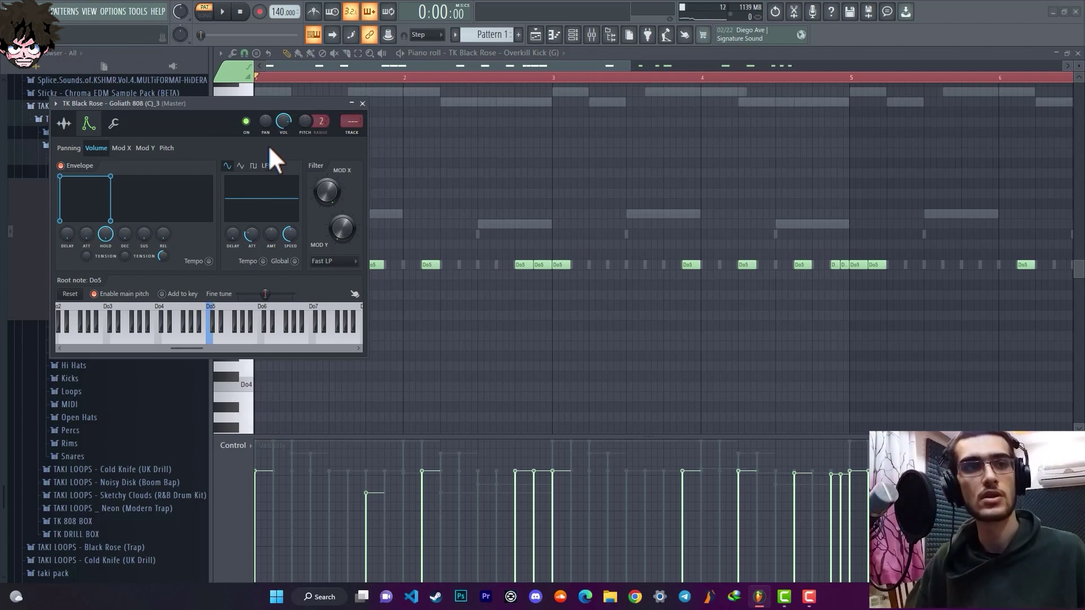
pyautogui.click(362, 104)
# - In the Goliath 808 piano roll, draw a half-bar Do5 note at bar 1 and another from half a beat after beat 4 to bar 2's beat 2
pyautogui.scroll(-3, 418, 87)
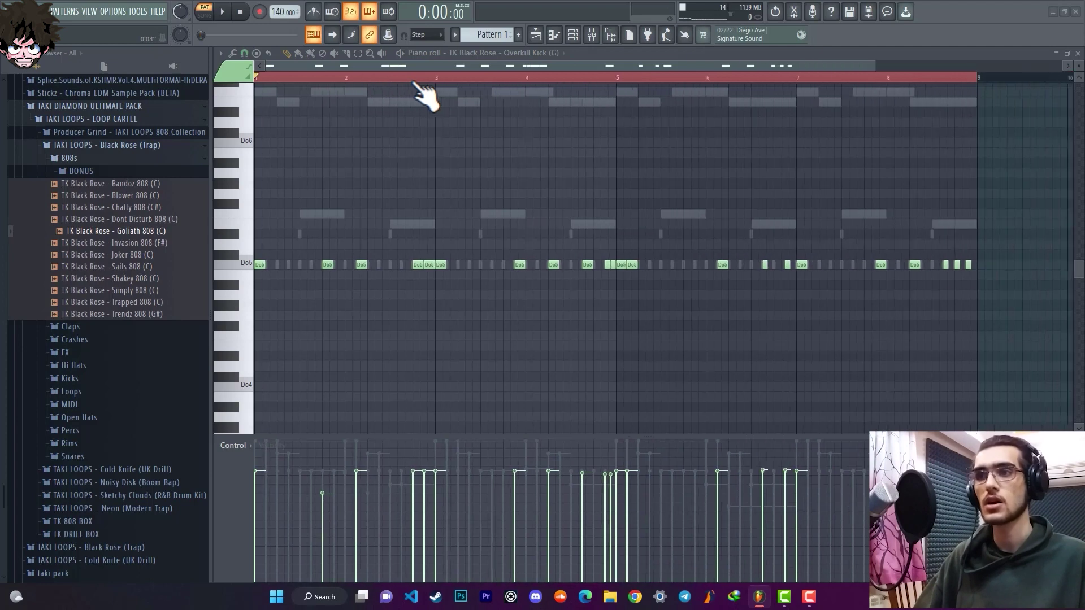
pyautogui.scroll(2, 319, 88)
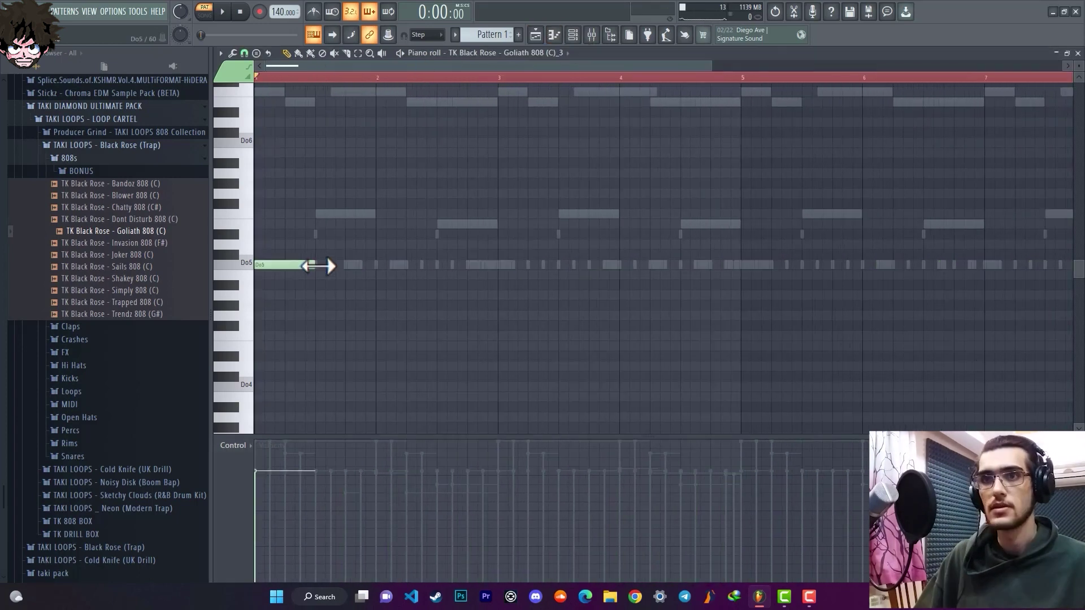
pyautogui.press('space')
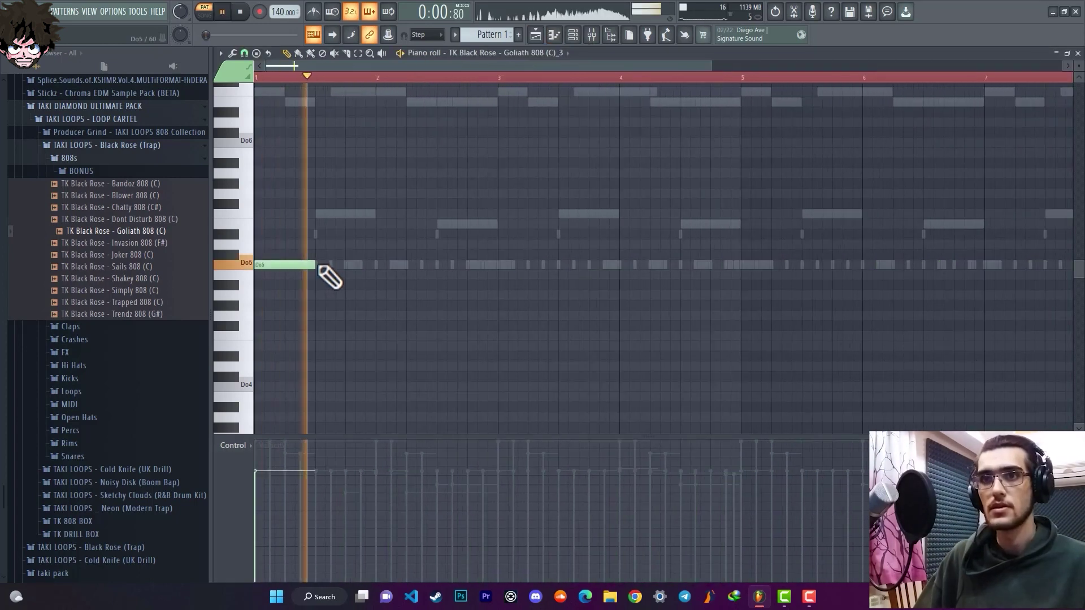
pyautogui.moveTo(352, 265); pyautogui.dragTo(361, 260)
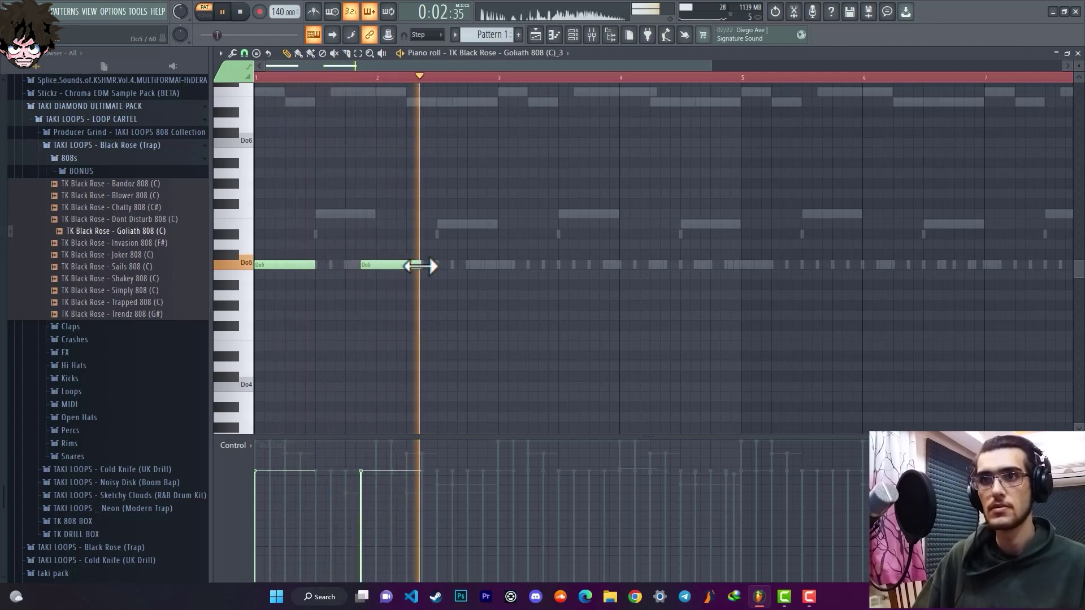
pyautogui.press('space')
pyautogui.press('space')
pyautogui.moveTo(419, 264); pyautogui.dragTo(405, 263)
# - Add two Do5 808 notes in bar 2, one beat long on beat 2 and half a beat long on beat 4
pyautogui.click(408, 264)
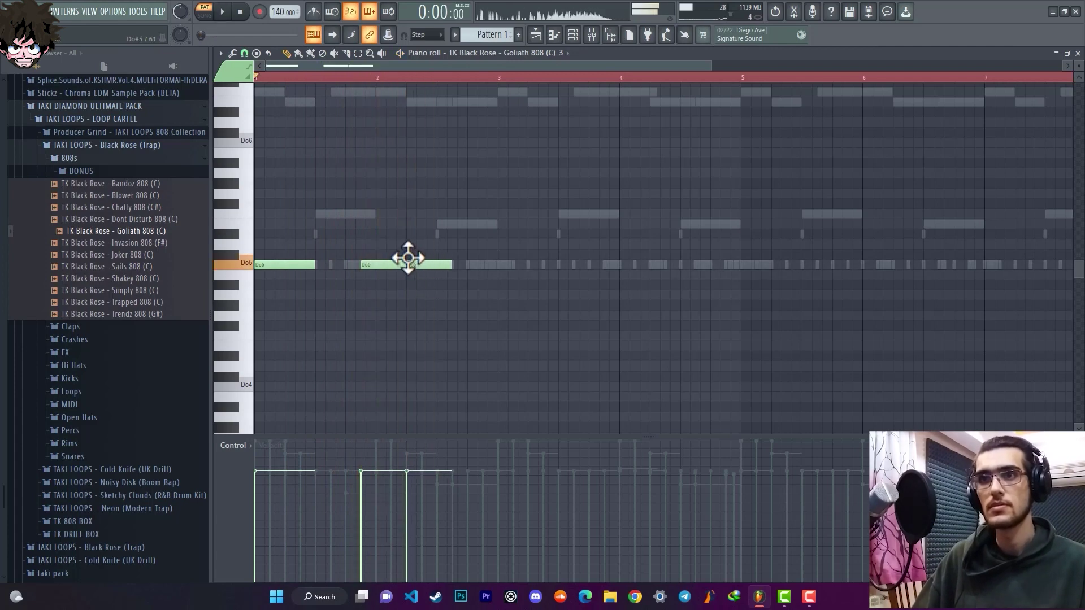
pyautogui.moveTo(450, 264); pyautogui.dragTo(436, 265)
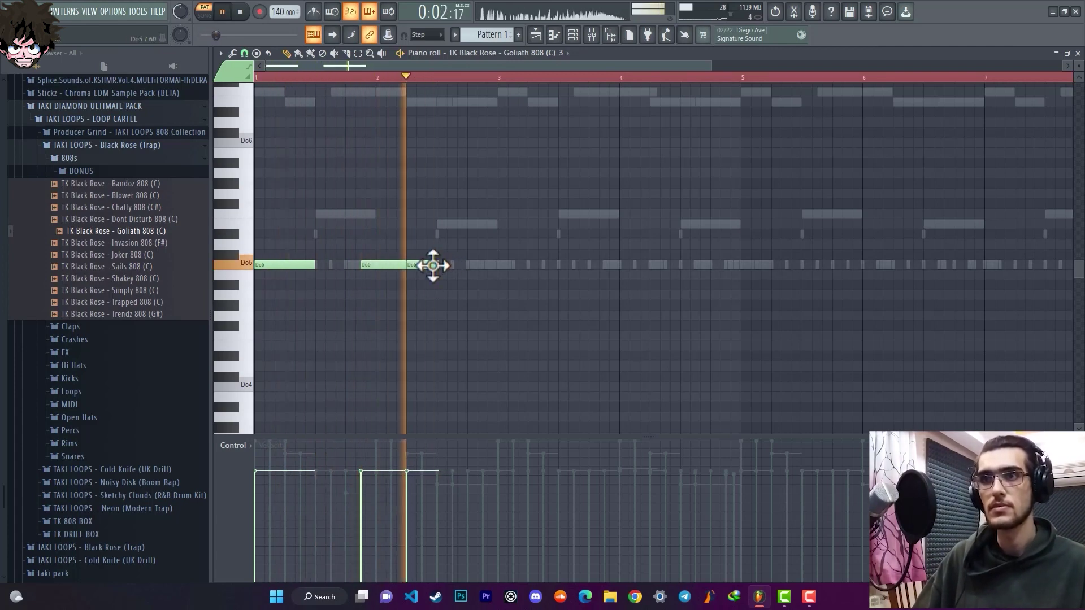
pyautogui.press('space')
pyautogui.click(467, 265)
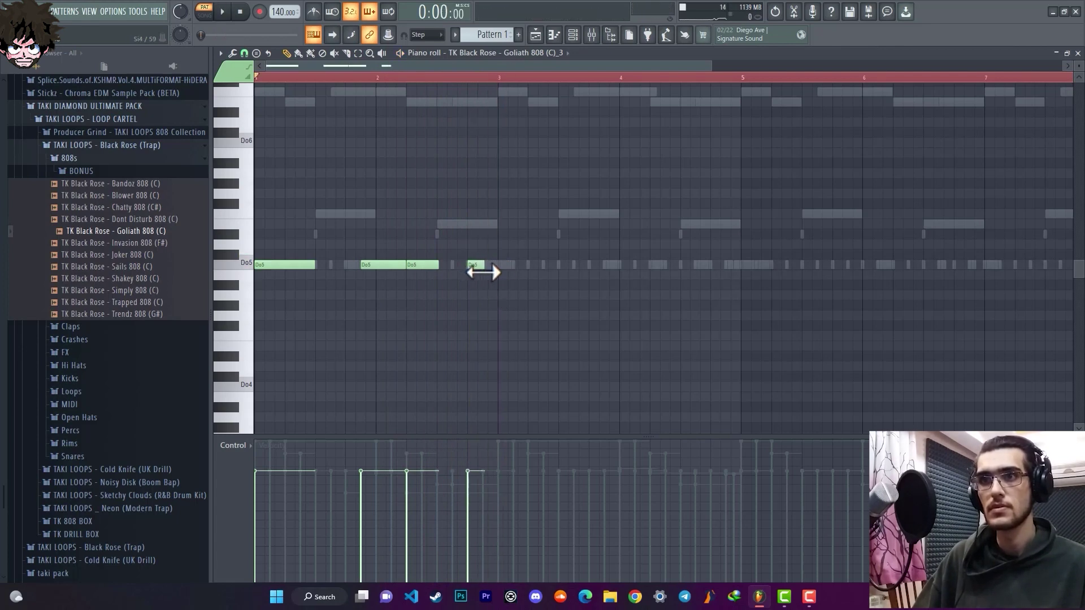
pyautogui.press('space')
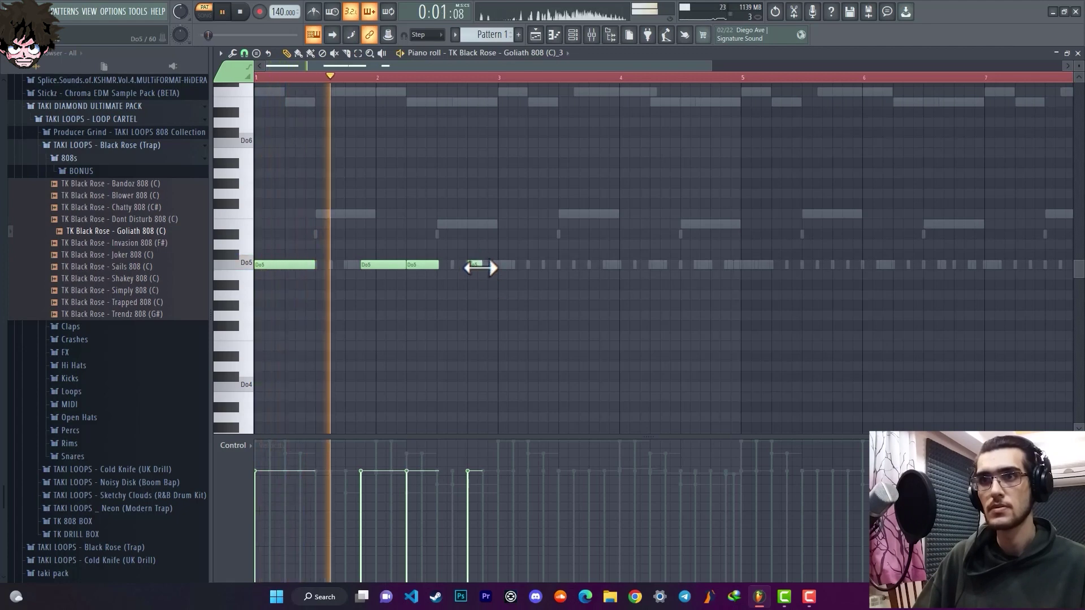
# - Add a half-bar Do5 808 note at the start of bar 3 and play back the pattern
pyautogui.click(500, 265)
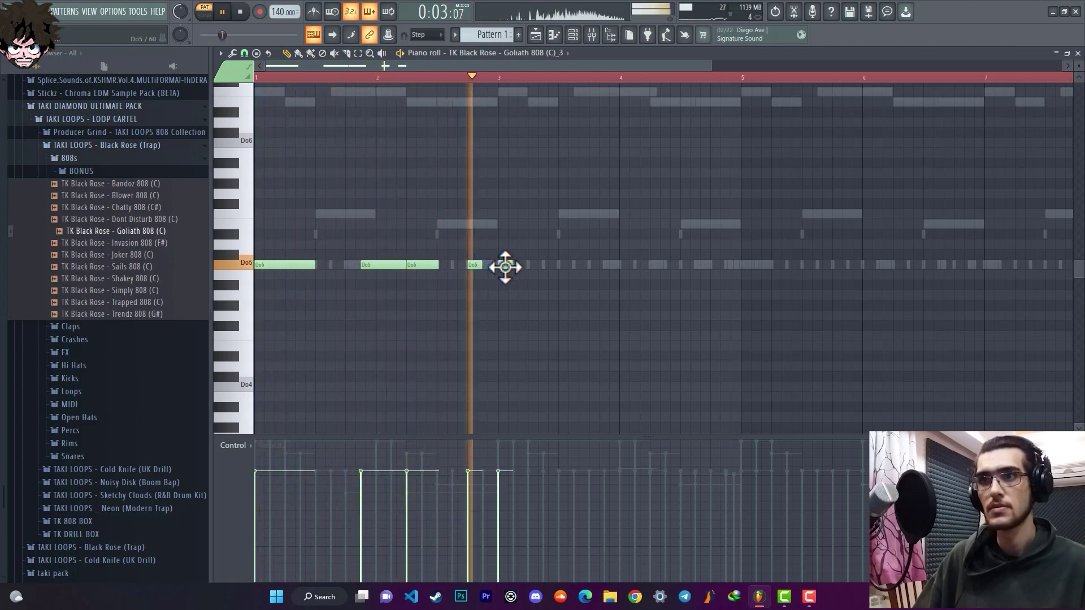
pyautogui.press('space')
pyautogui.moveTo(508, 265); pyautogui.dragTo(557, 270)
pyautogui.press('space')
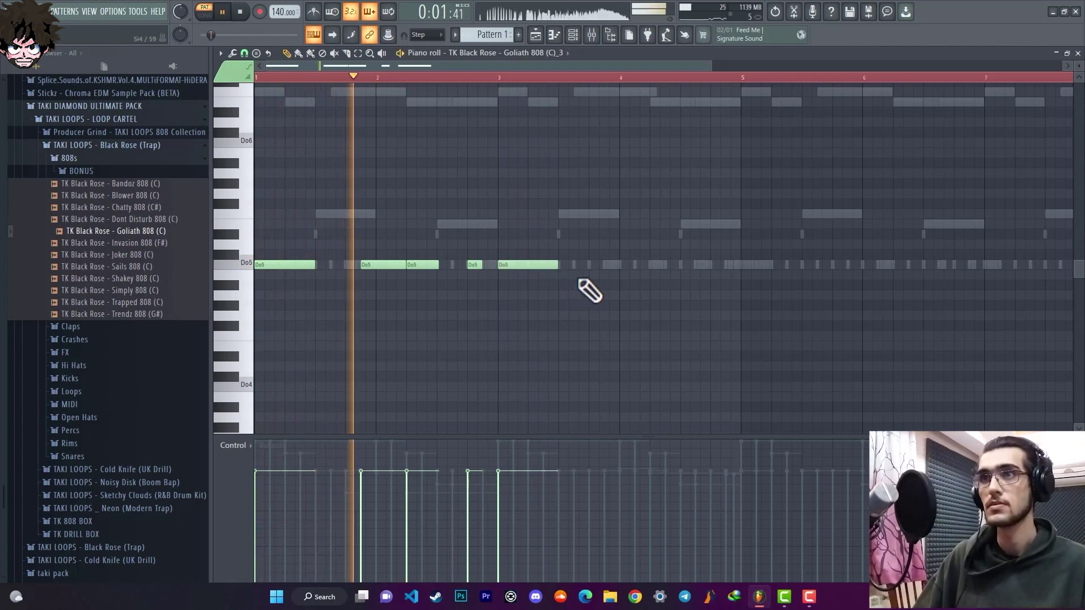
# - Add a one-beat Do5 808 note on beat 2 of bar 4 and play back the pattern
pyautogui.scroll(-2, 621, 81)
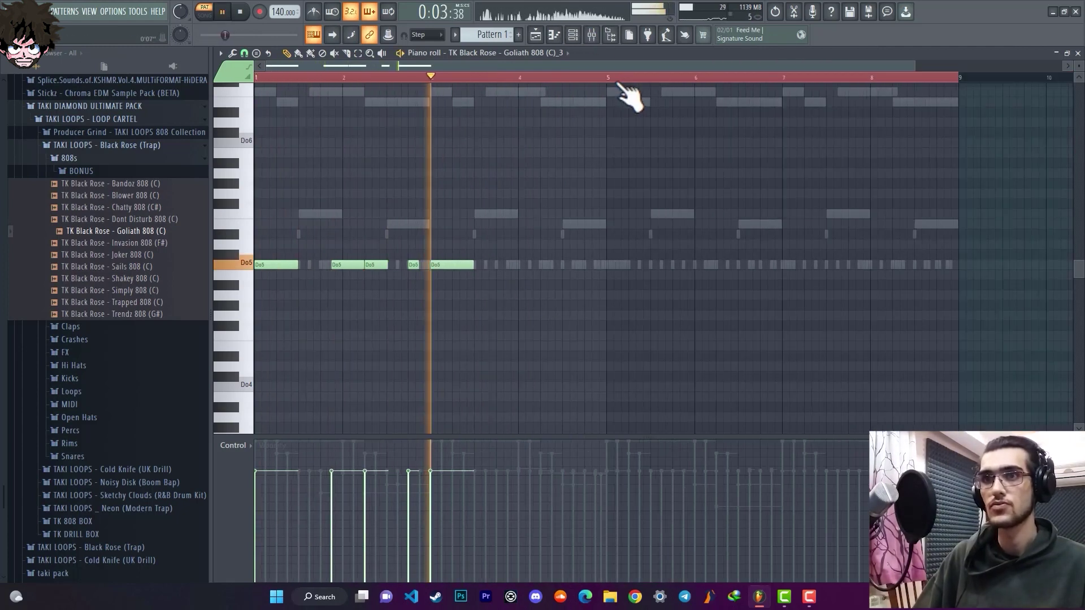
pyautogui.scroll(3, 625, 95)
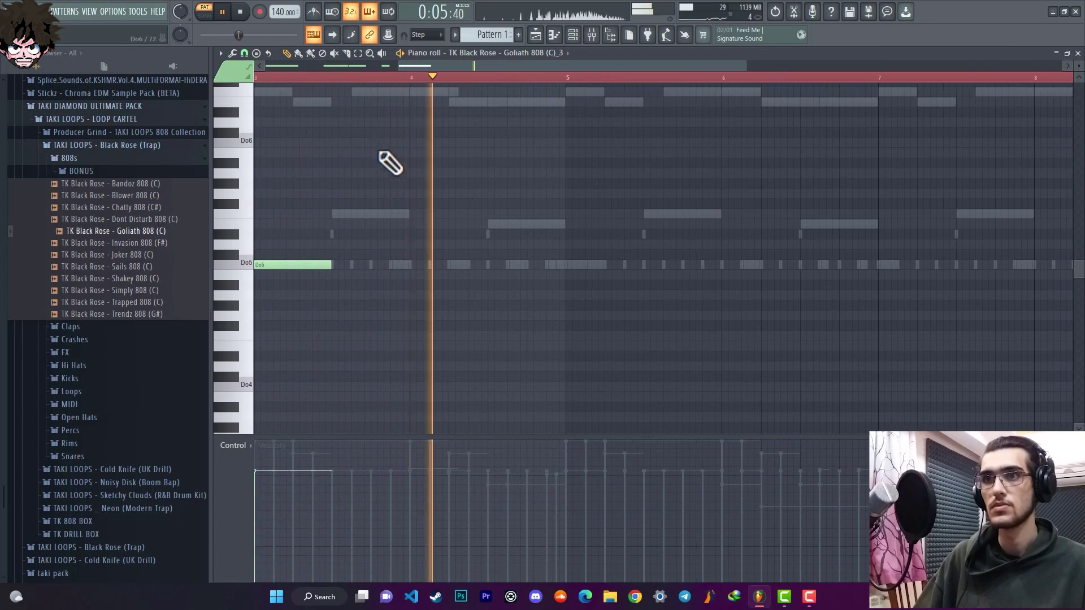
pyautogui.click(450, 264)
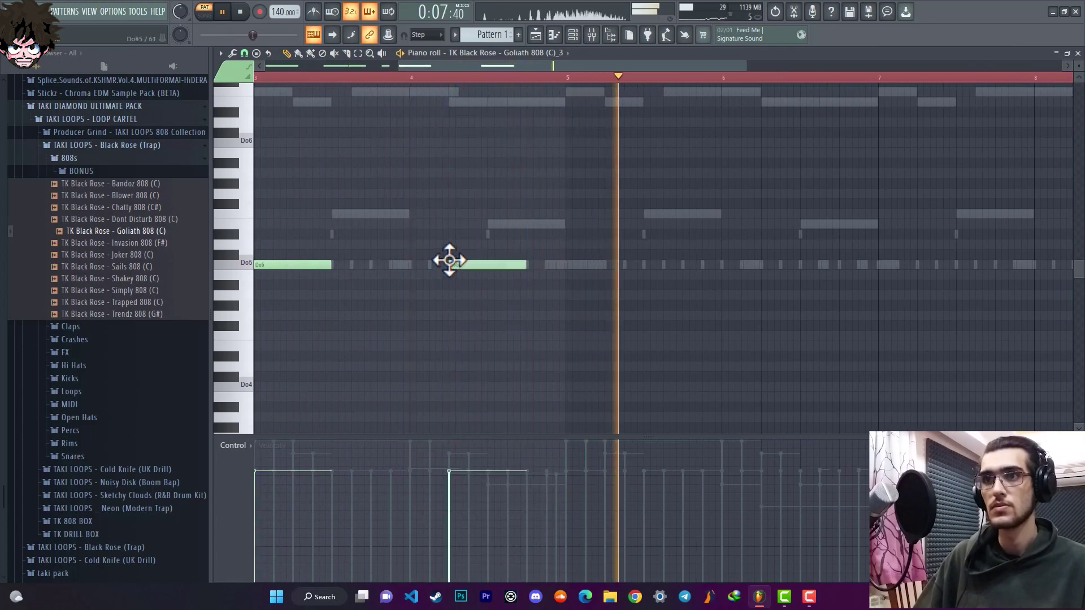
pyautogui.press('space')
pyautogui.moveTo(525, 264); pyautogui.dragTo(472, 274)
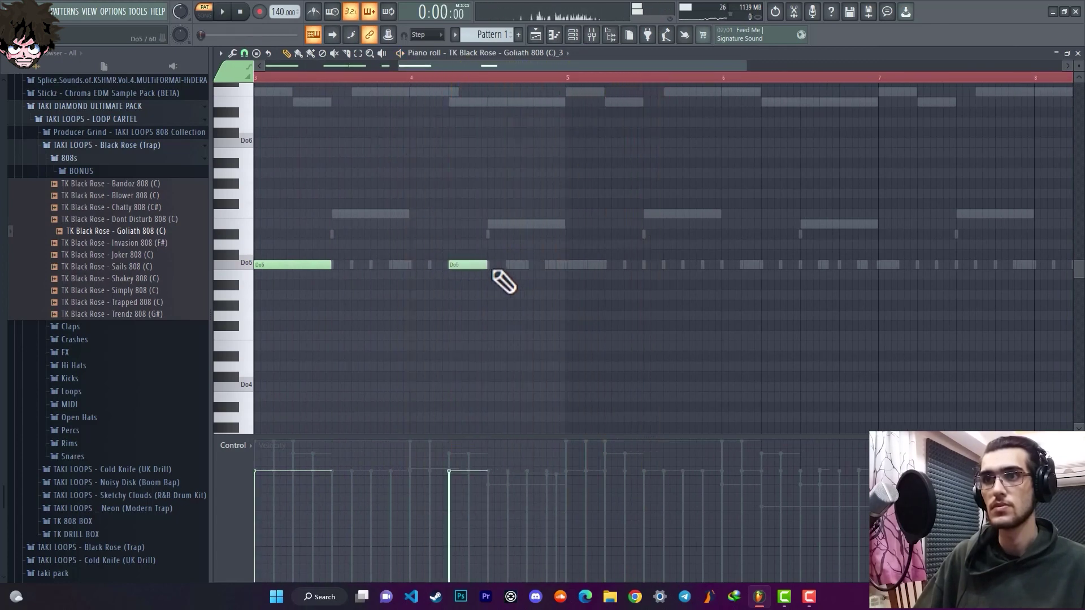
pyautogui.press('space')
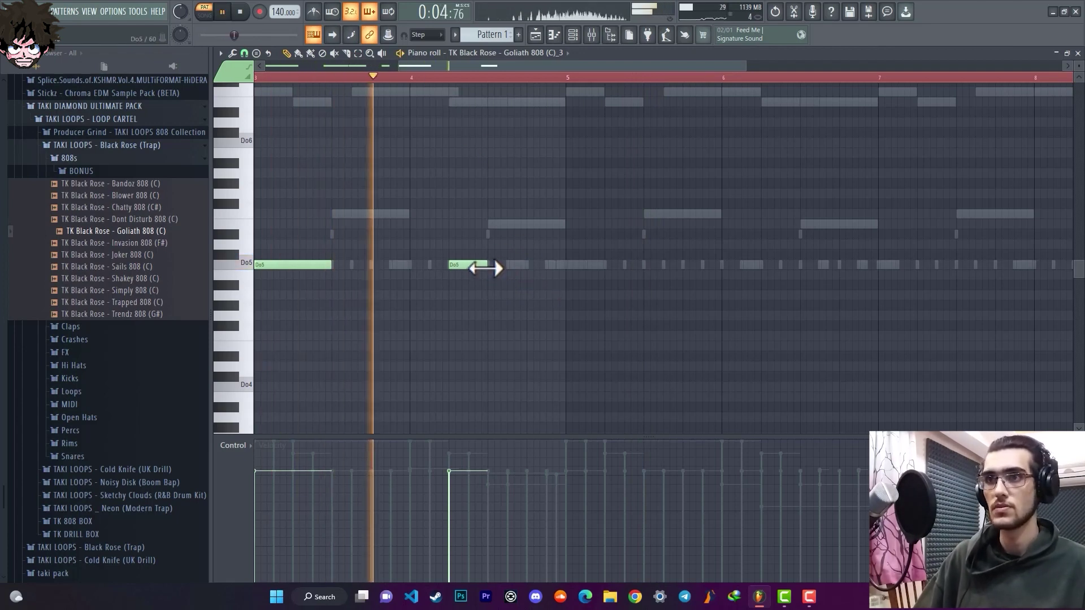
# - Add a one-beat Do5 808 note on beat 4 of bar 4 and replay from the start of that bar
pyautogui.press('space')
pyautogui.click(528, 263)
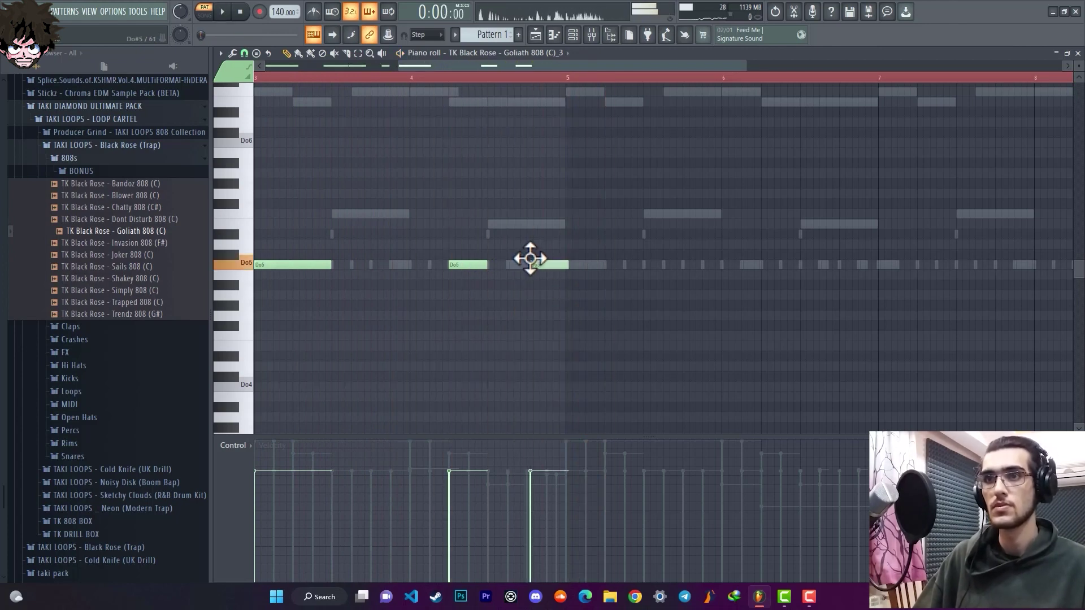
pyautogui.press('space')
pyautogui.click(411, 77)
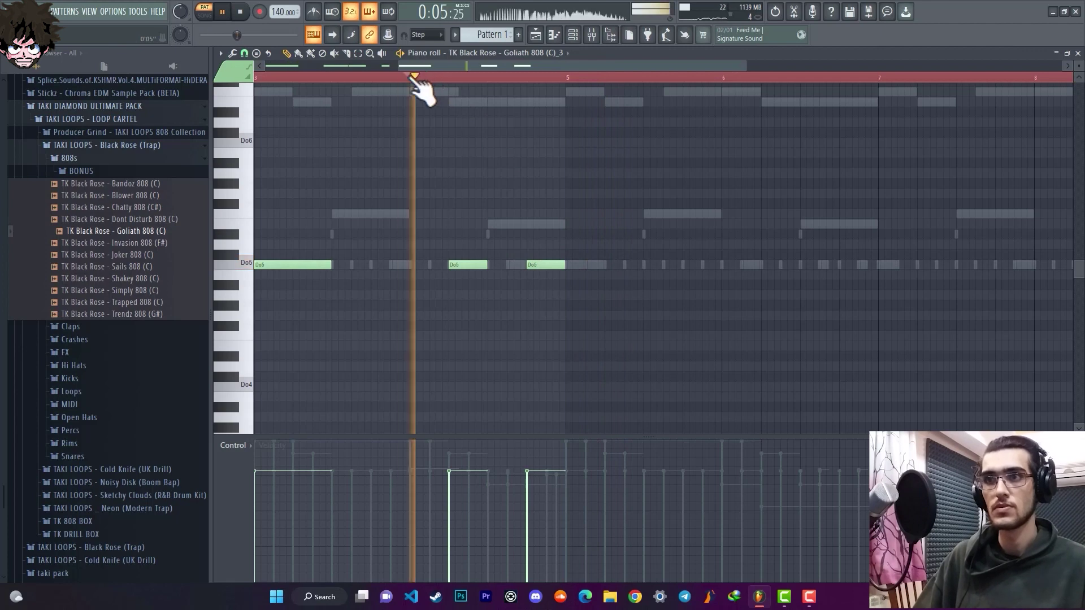
# - Add a half-bar Do5 808 note at the start of bar 5 and play back the pattern
pyautogui.click(570, 265)
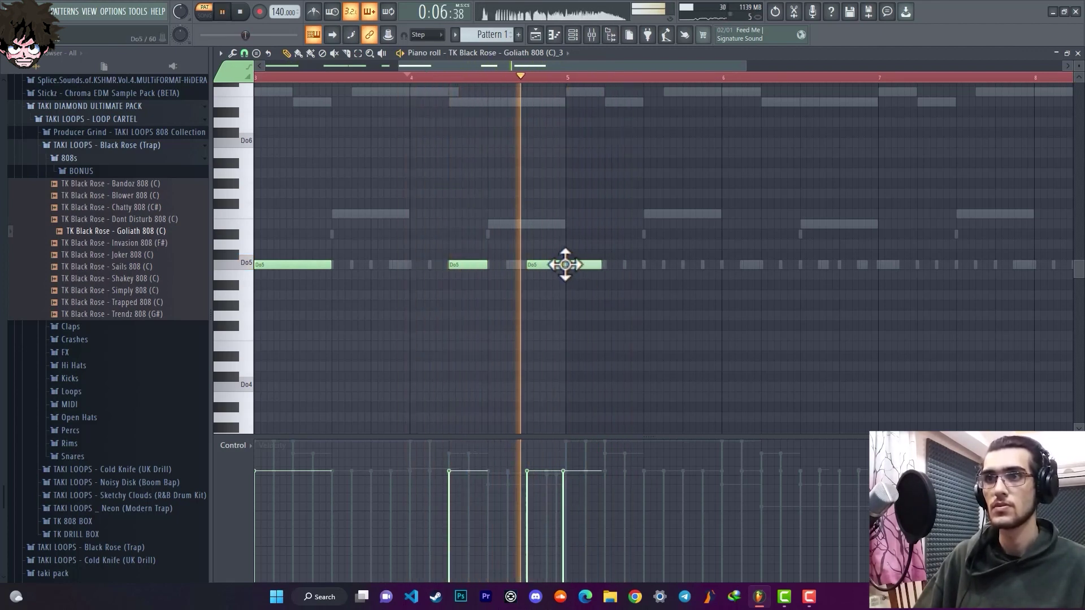
pyautogui.rightClick(573, 264)
pyautogui.press('space')
pyautogui.press('space')
pyautogui.click(576, 265)
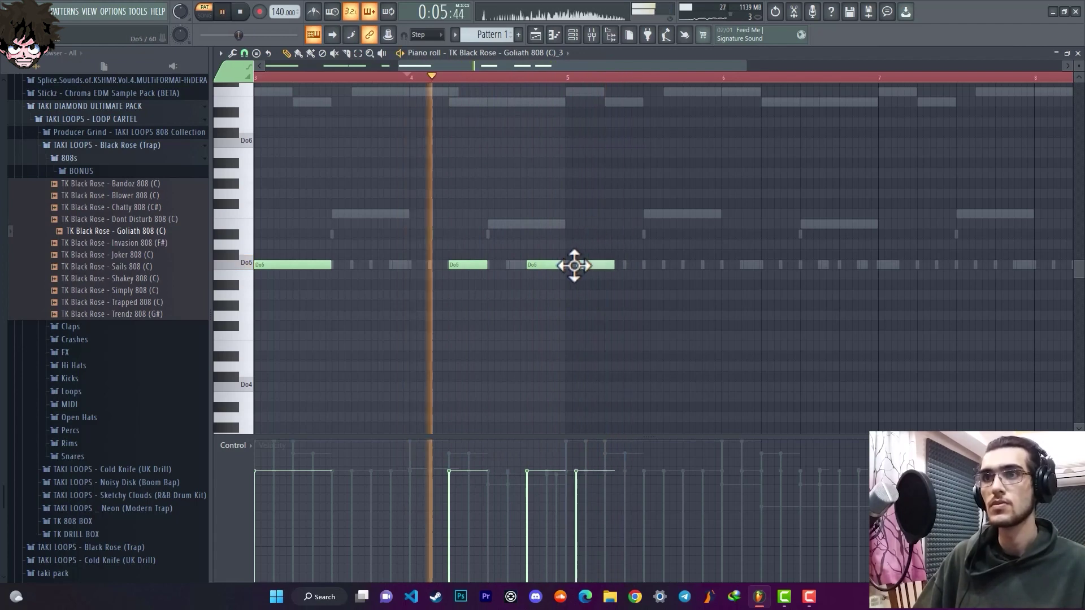
pyautogui.moveTo(574, 265); pyautogui.dragTo(564, 263)
pyautogui.moveTo(495, 65); pyautogui.dragTo(548, 144)
pyautogui.press('space')
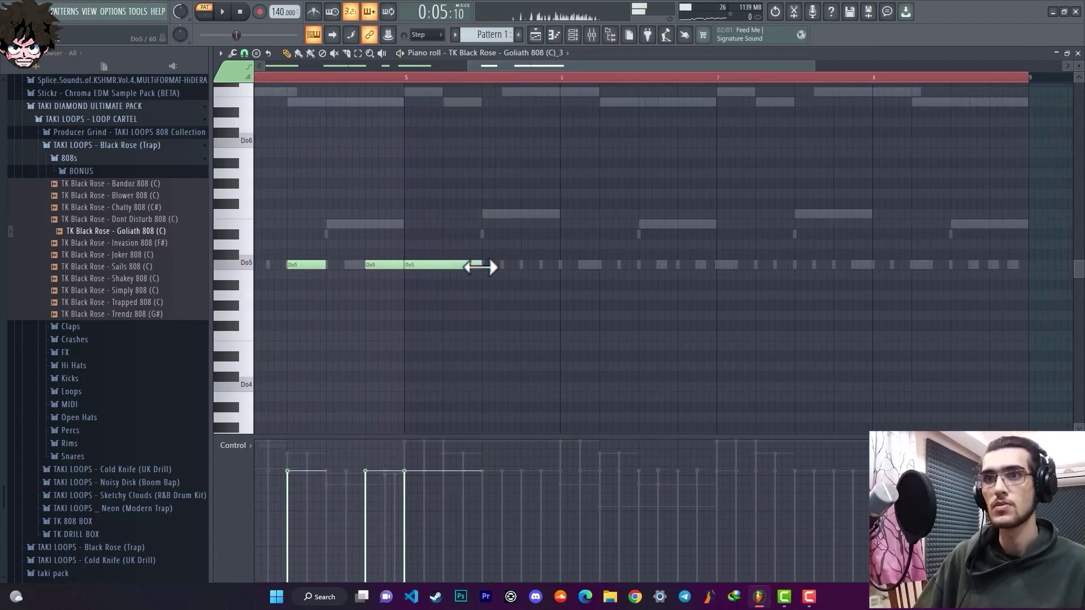
pyautogui.press('space')
# - Add one-beat Do5 808 notes on beat 4 of bar 6 and the start of bar 7, and play back the pattern
pyautogui.moveTo(484, 67); pyautogui.dragTo(508, 73)
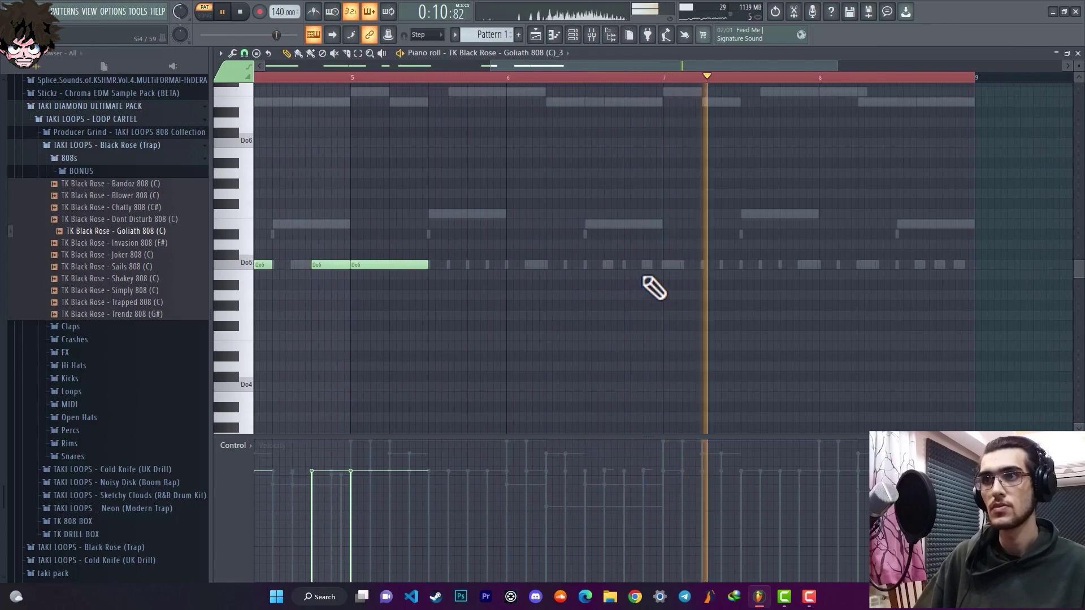
pyautogui.press('space')
pyautogui.click(625, 264)
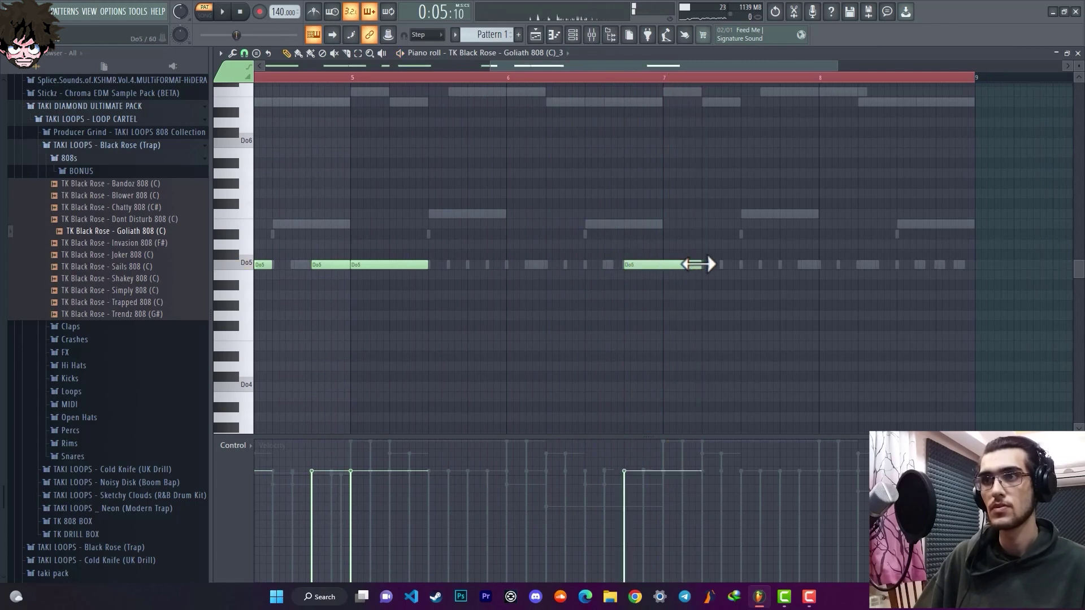
pyautogui.moveTo(701, 264); pyautogui.dragTo(662, 264)
pyautogui.click(667, 263)
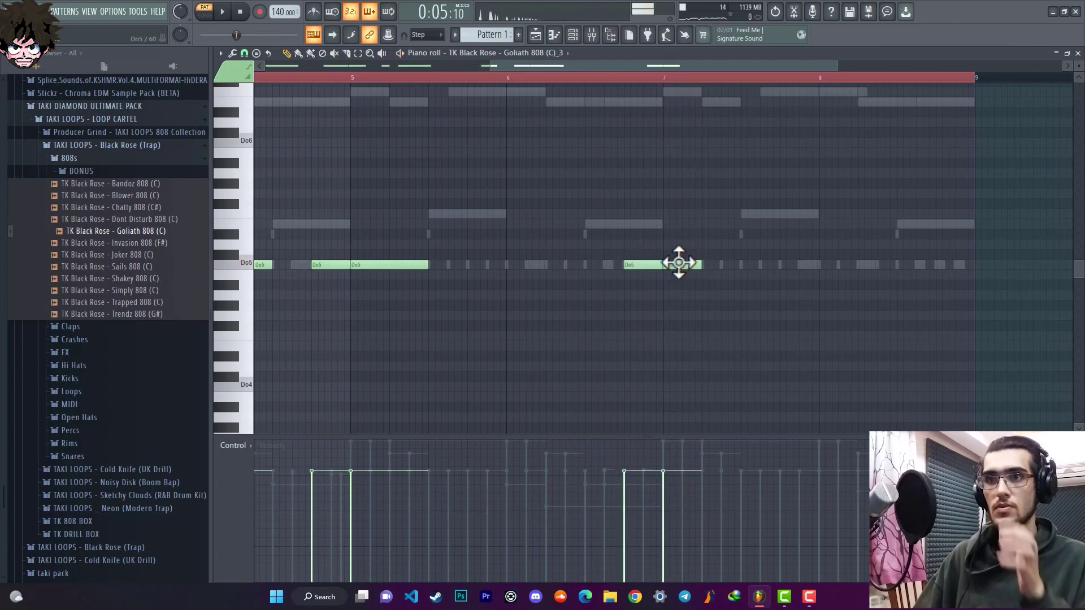
pyautogui.press('space')
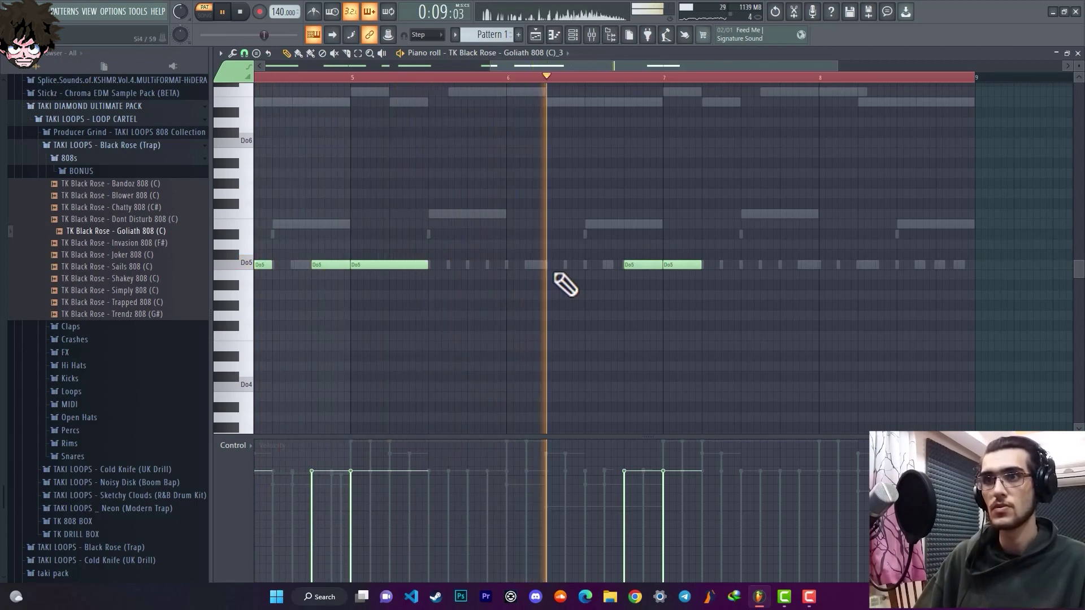
# - Add a one-beat Do5 808 note half a beat after the start of bar 6 and play back the pattern
pyautogui.press('space')
pyautogui.click(528, 265)
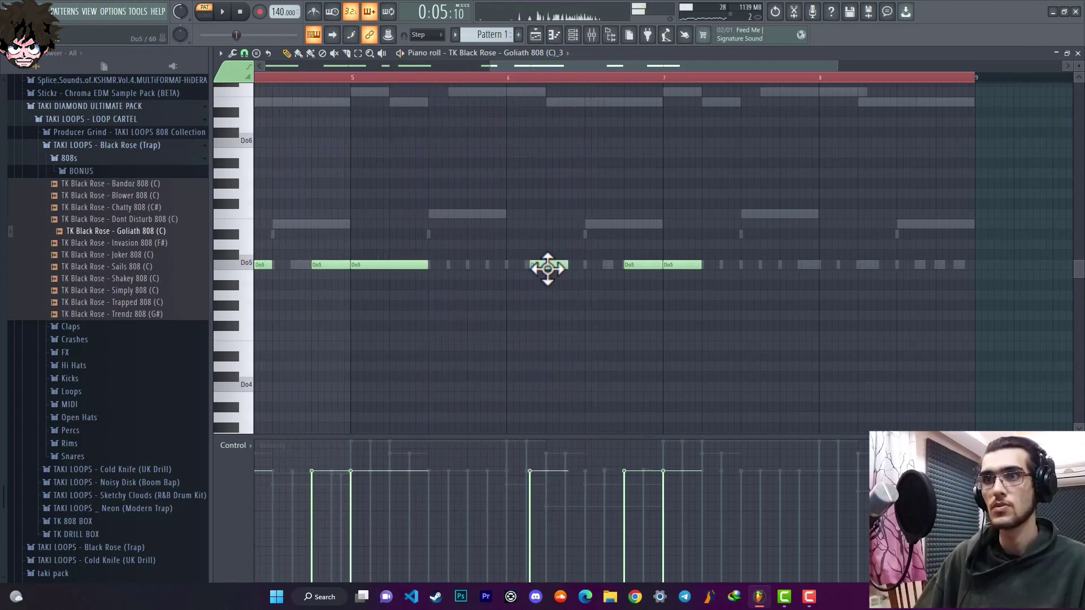
pyautogui.press('space')
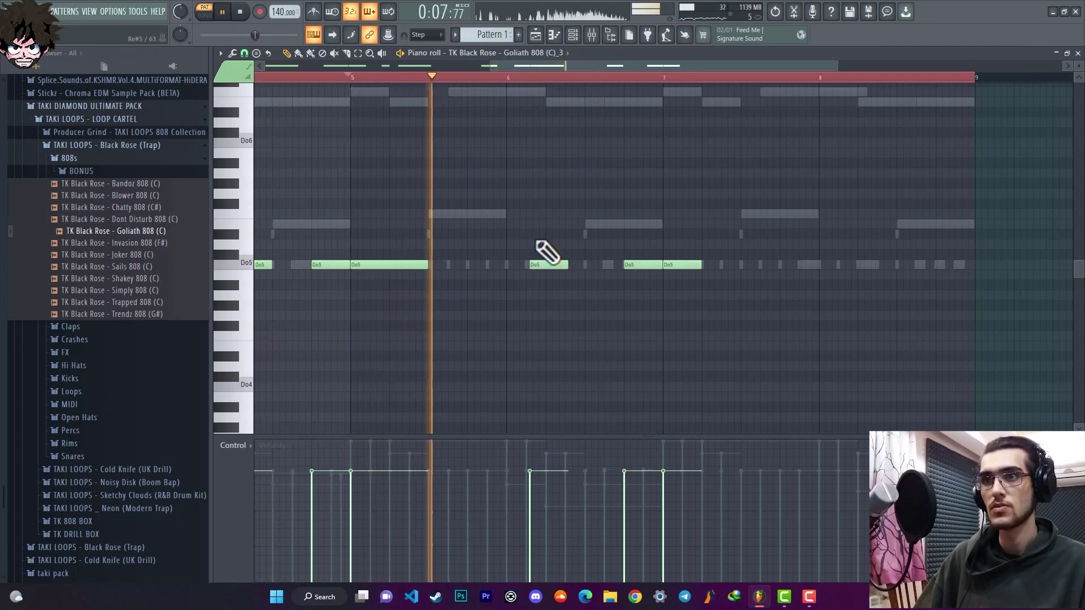
pyautogui.moveTo(558, 263); pyautogui.dragTo(552, 265)
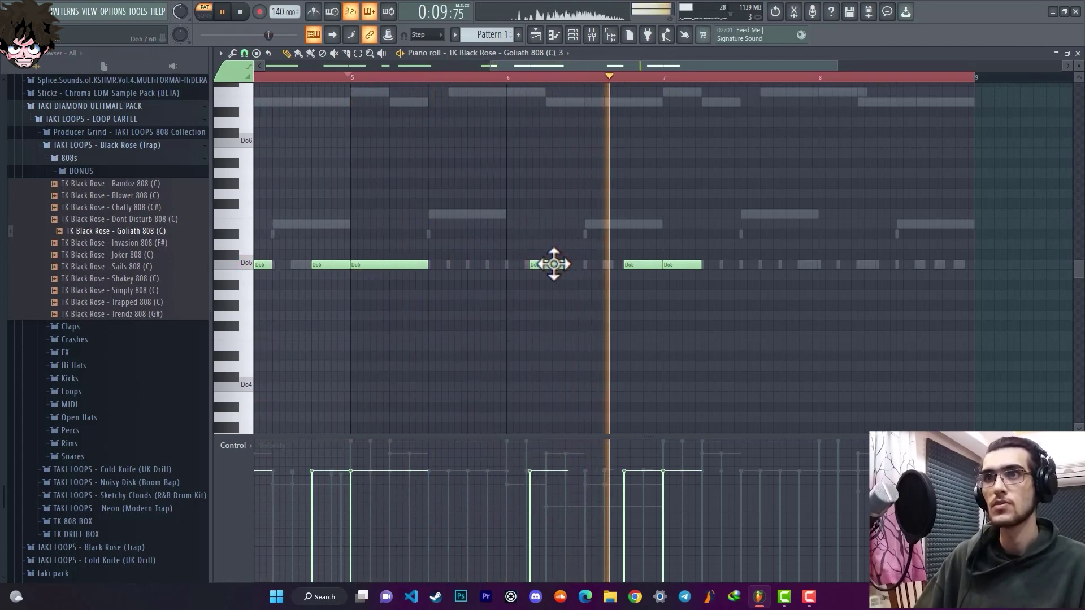
pyautogui.press('space')
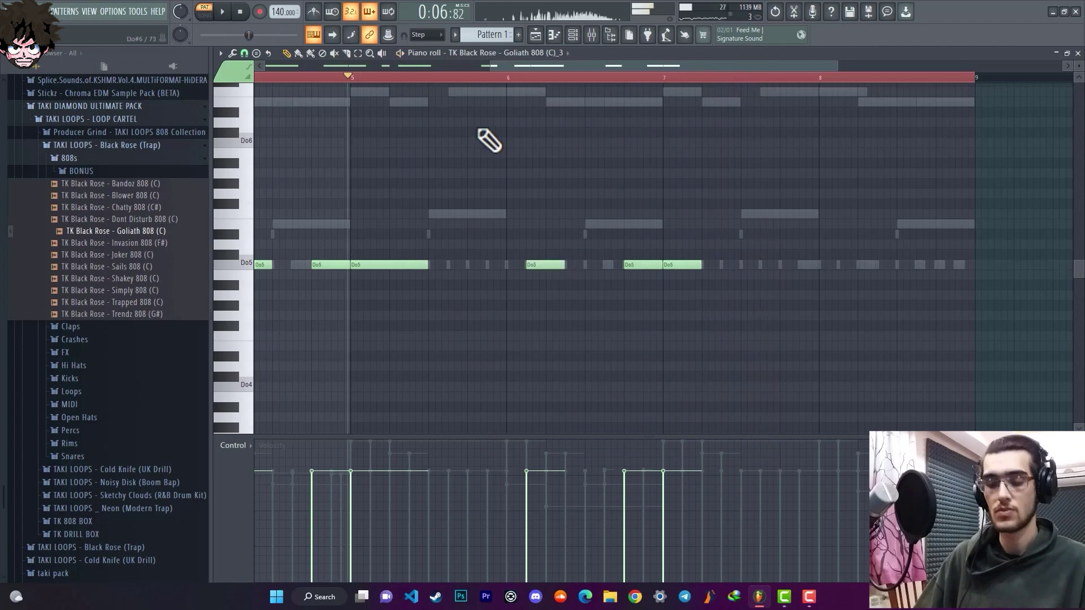
pyautogui.press('space')
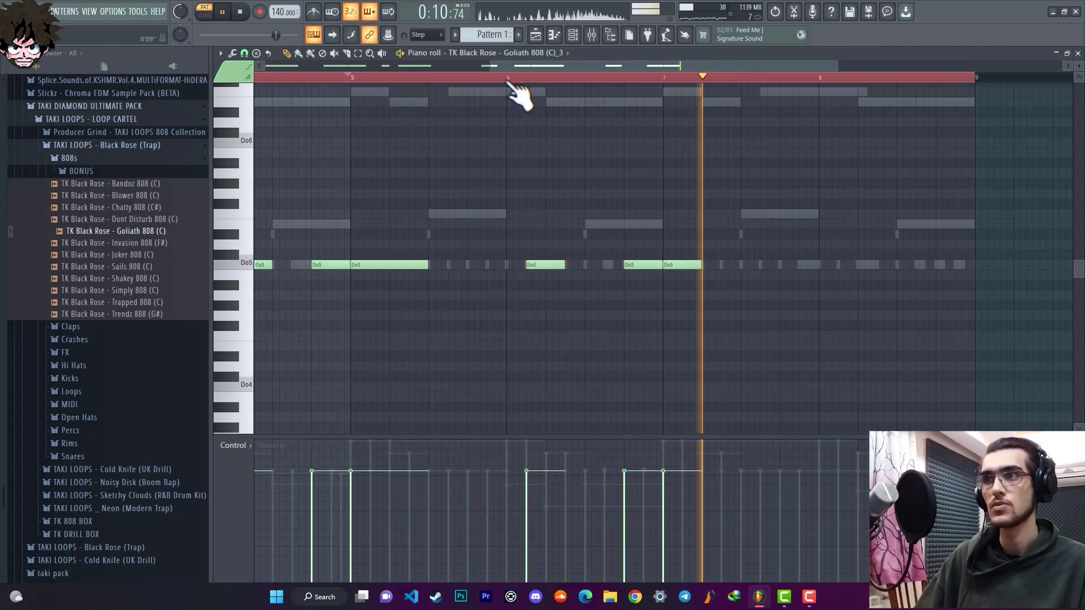
# - Add Do5 808 notes in bar 8: one beat long on beat 2 and three consecutive half-beat notes filling the bar's end
pyautogui.moveTo(520, 67); pyautogui.dragTo(557, 73)
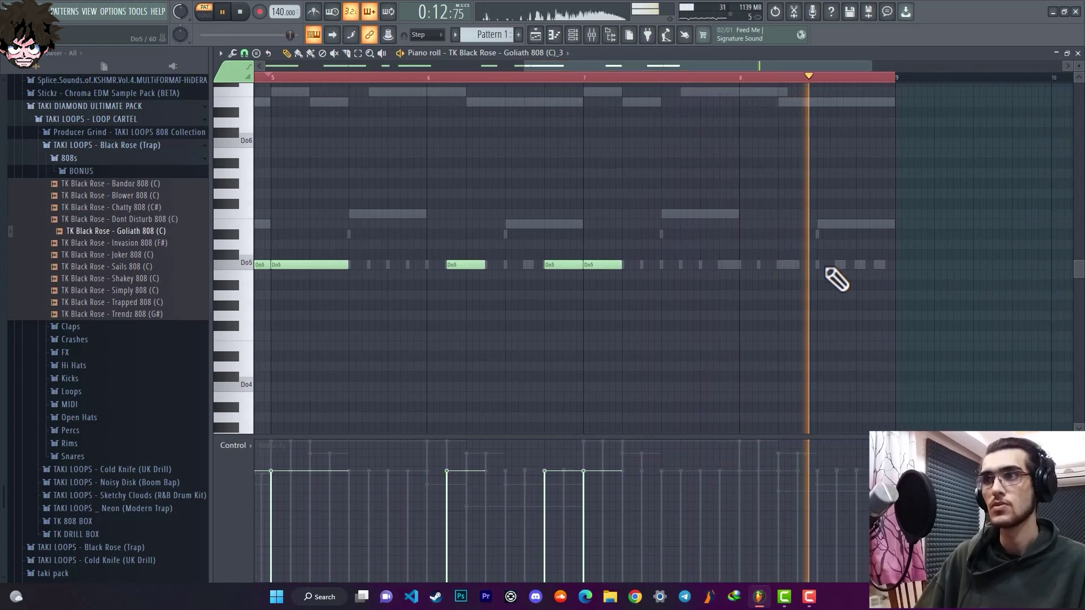
pyautogui.click(780, 264)
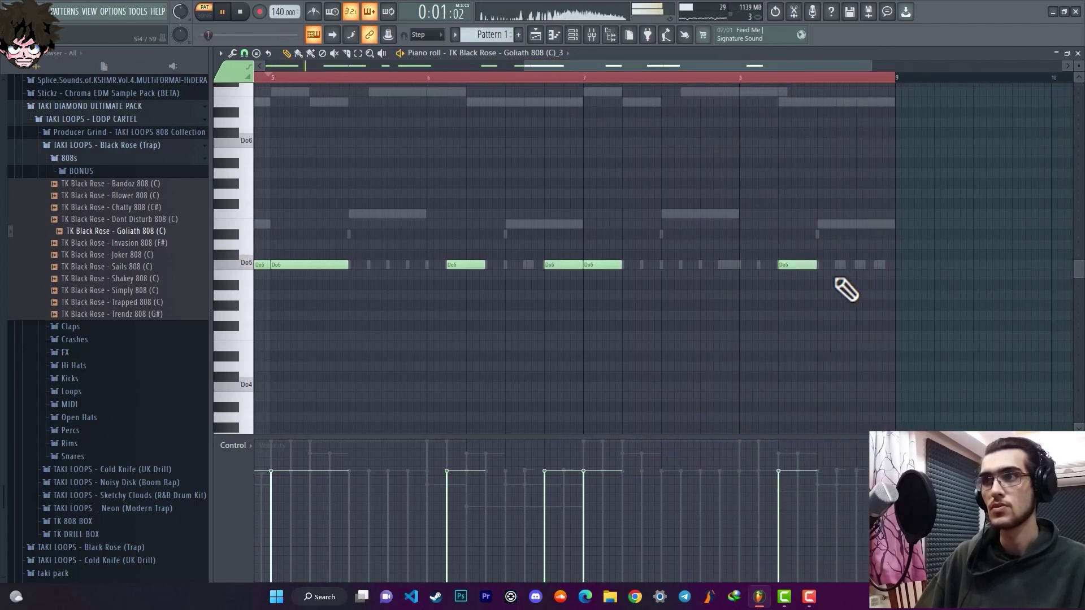
pyautogui.moveTo(817, 264); pyautogui.dragTo(855, 269)
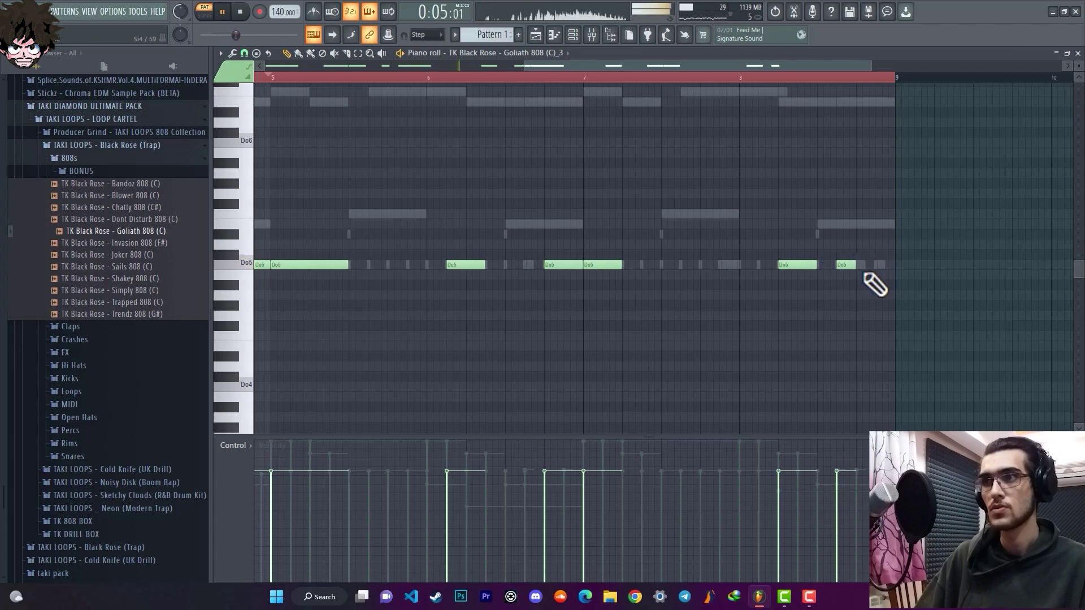
pyautogui.click(859, 264)
pyautogui.click(877, 264)
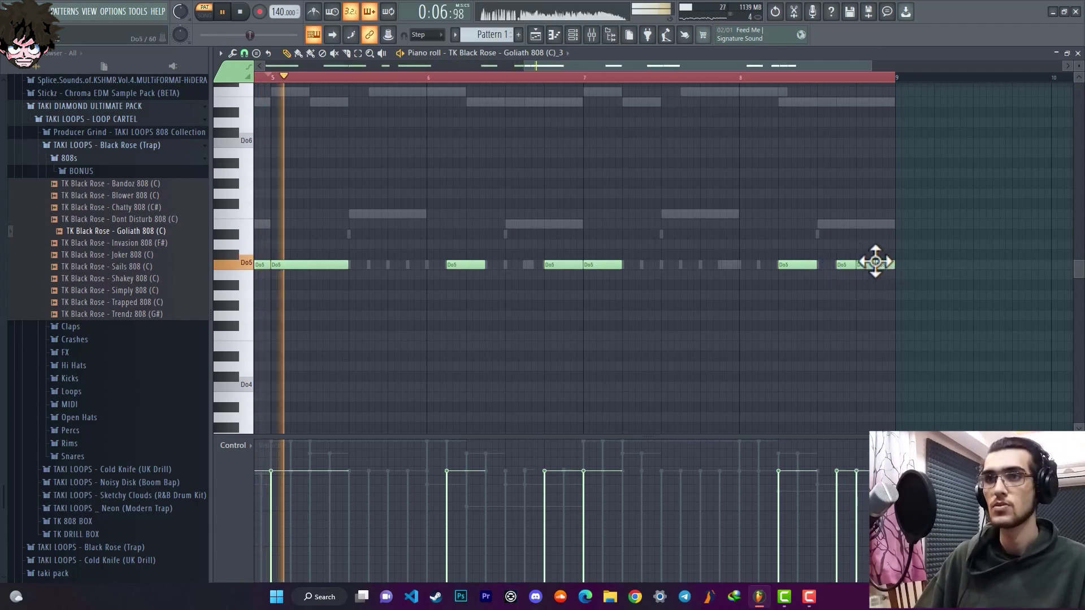
pyautogui.press('space')
# - Review the full eight-bar 808 pattern and play it back from the beginning
pyautogui.moveTo(587, 66); pyautogui.dragTo(242, 146)
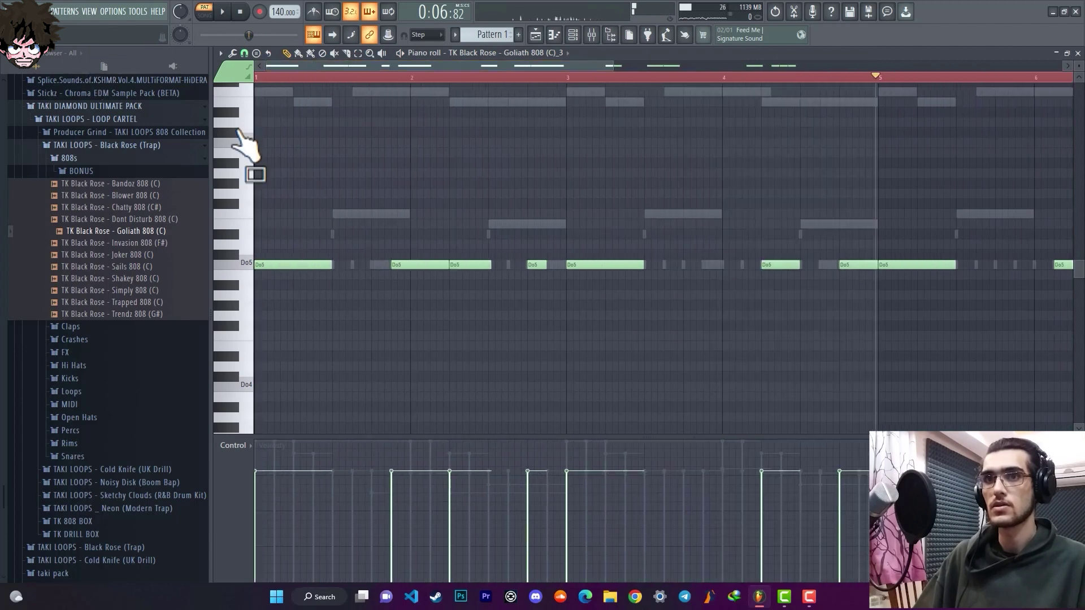
pyautogui.moveTo(613, 68); pyautogui.dragTo(963, 121)
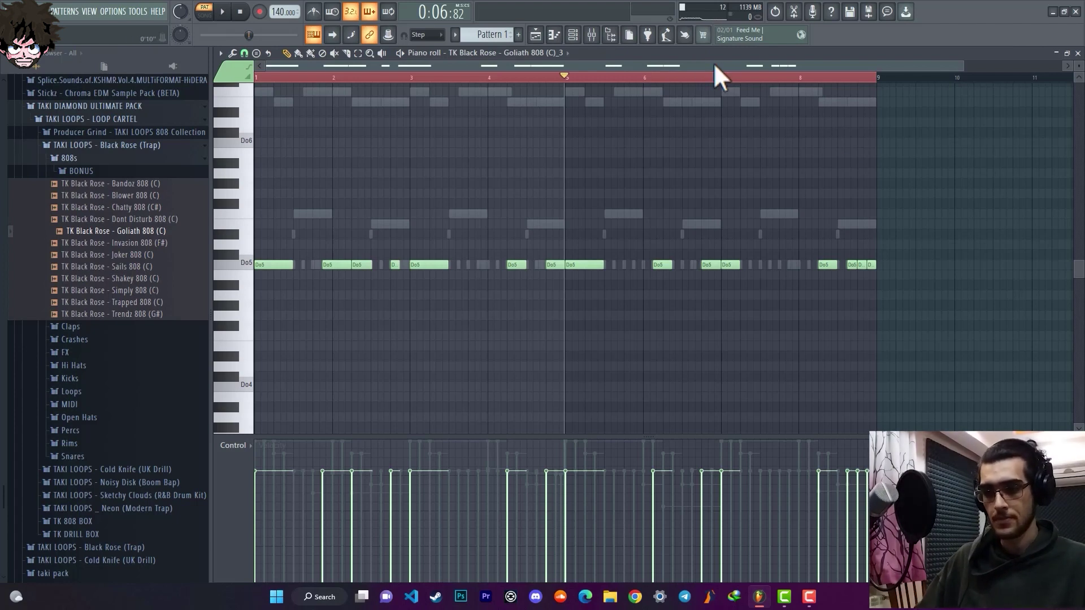
pyautogui.press('space')
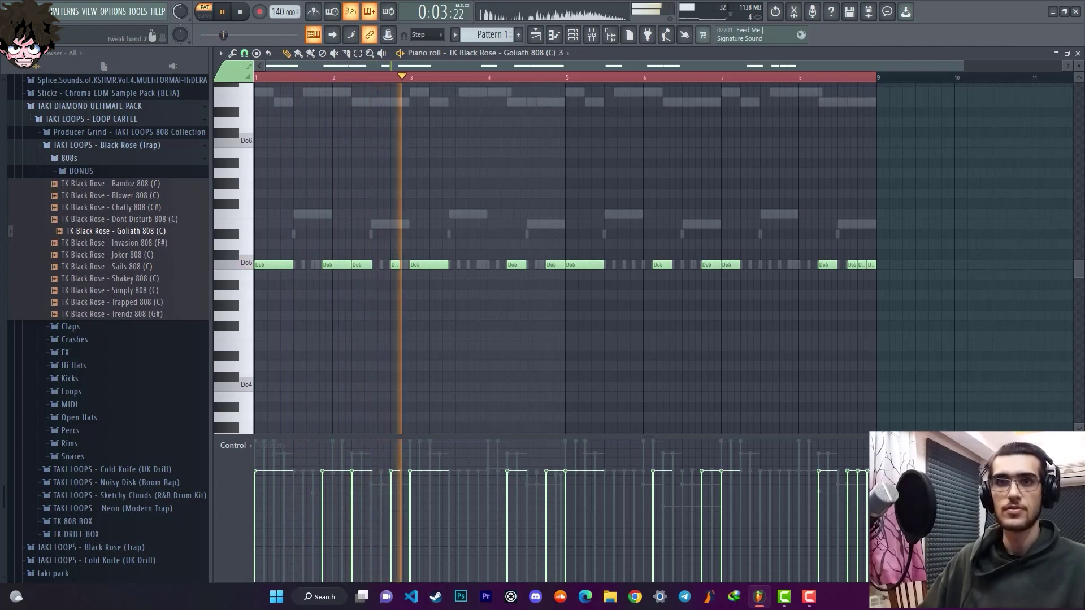
pyautogui.press('space')
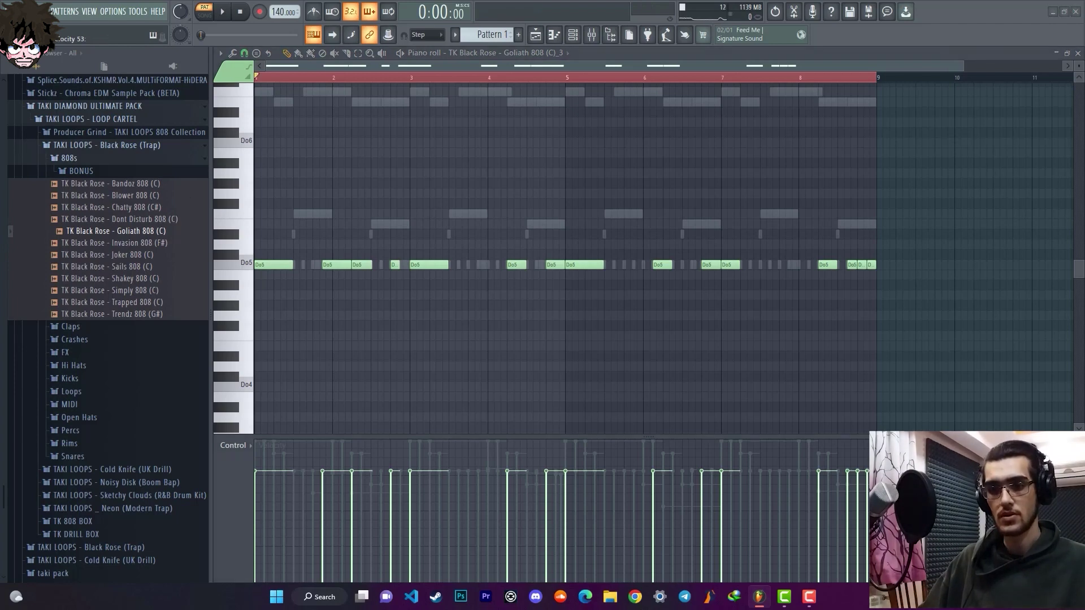
pyautogui.press('F5')
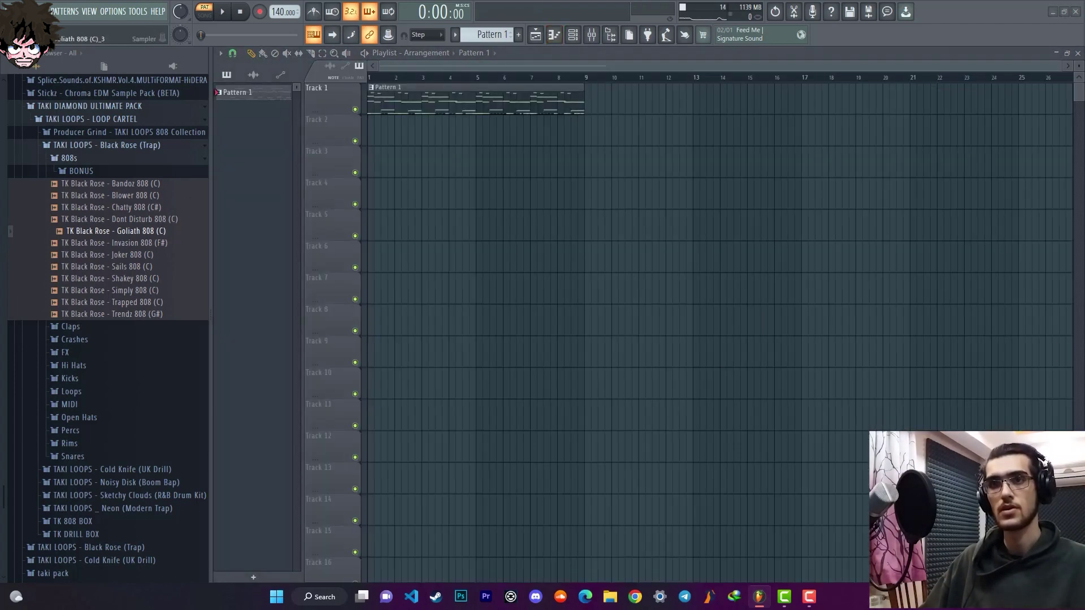
pyautogui.press('F7')
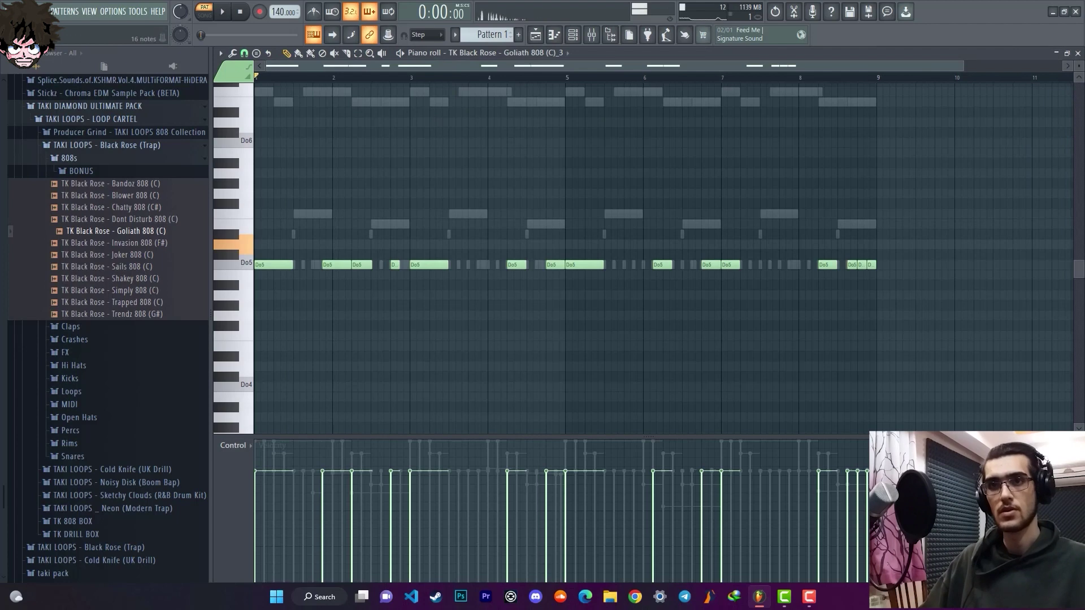
pyautogui.press('w')
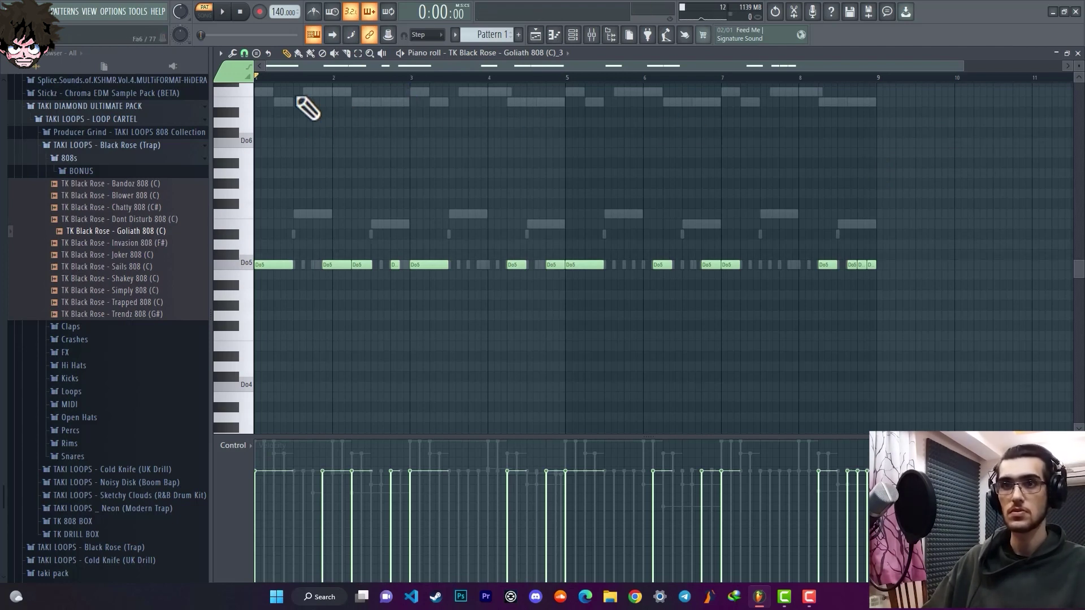
# - Raise the opening 808 note to Do#5 and the note at the start of bar 3 to Re#5, and play back the pattern
pyautogui.moveTo(269, 264)
pyautogui.mouseDown()
pyautogui.moveTo(264, 242)
pyautogui.moveTo(258, 259)
pyautogui.mouseUp()
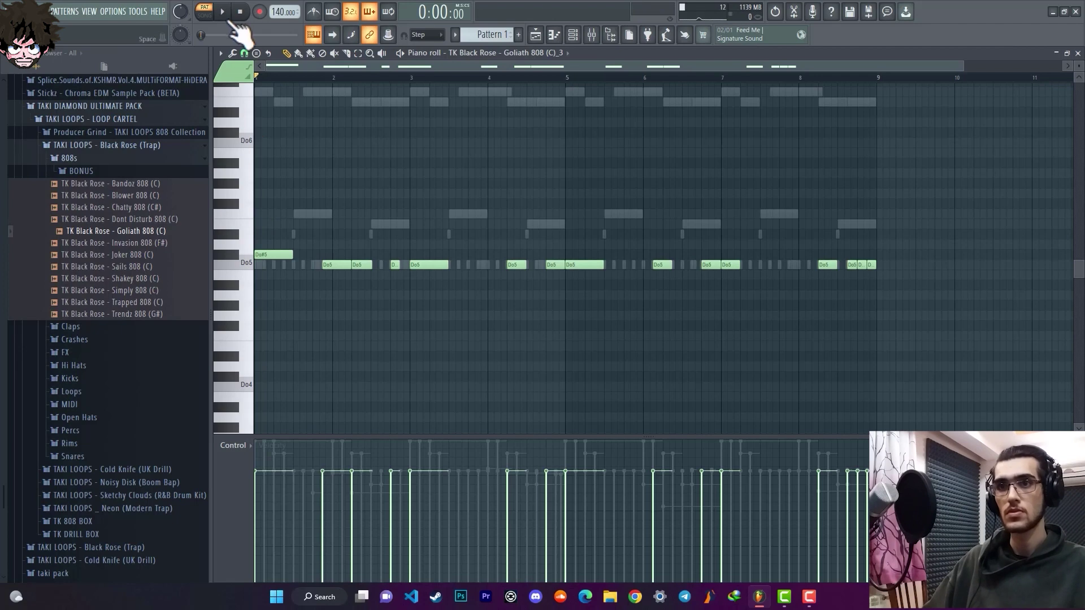
pyautogui.click(223, 13)
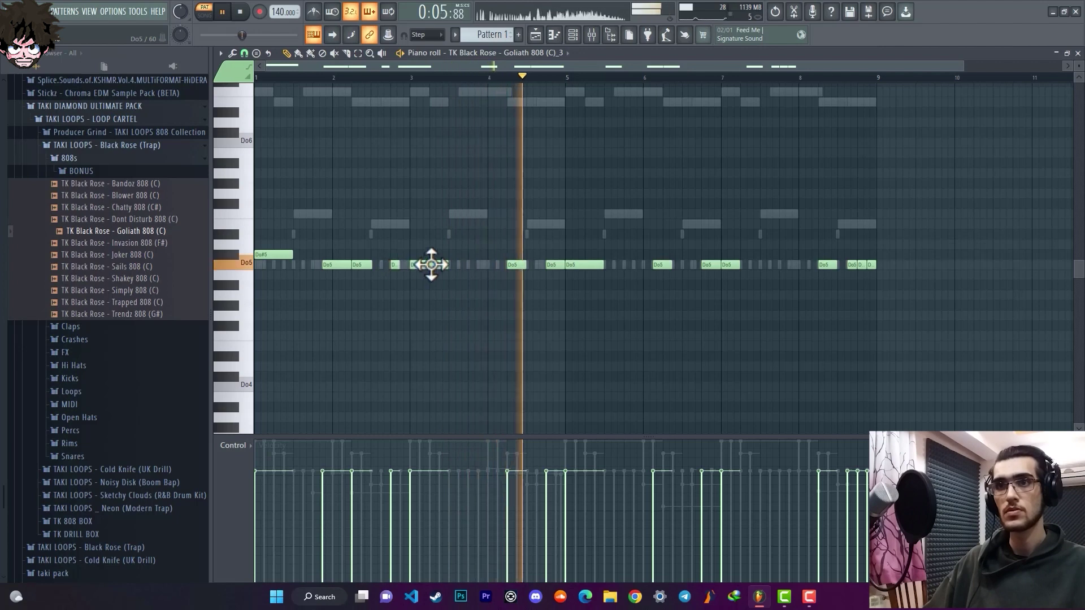
pyautogui.moveTo(431, 265); pyautogui.dragTo(427, 234)
pyautogui.press('space')
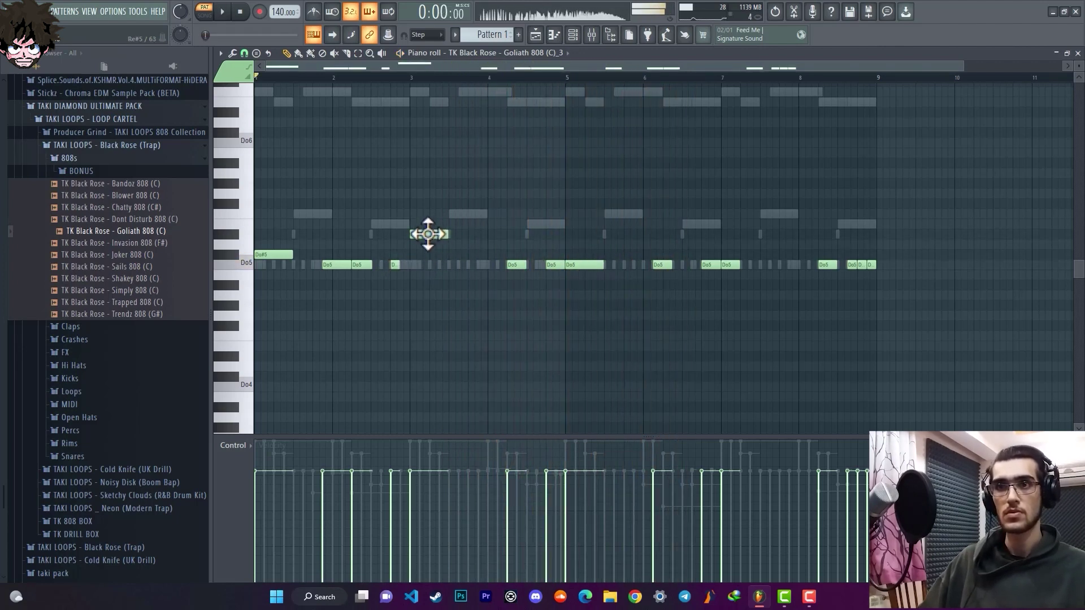
pyautogui.press('space')
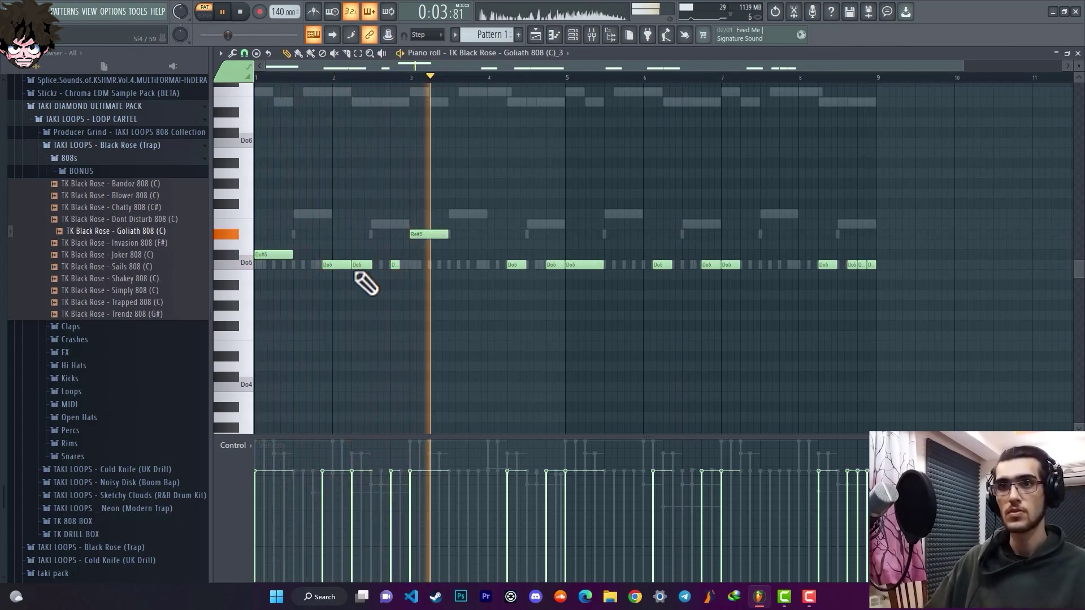
# - Raise the 808 note at the end of bar 1 to Re5 and play back the pattern
pyautogui.press('space')
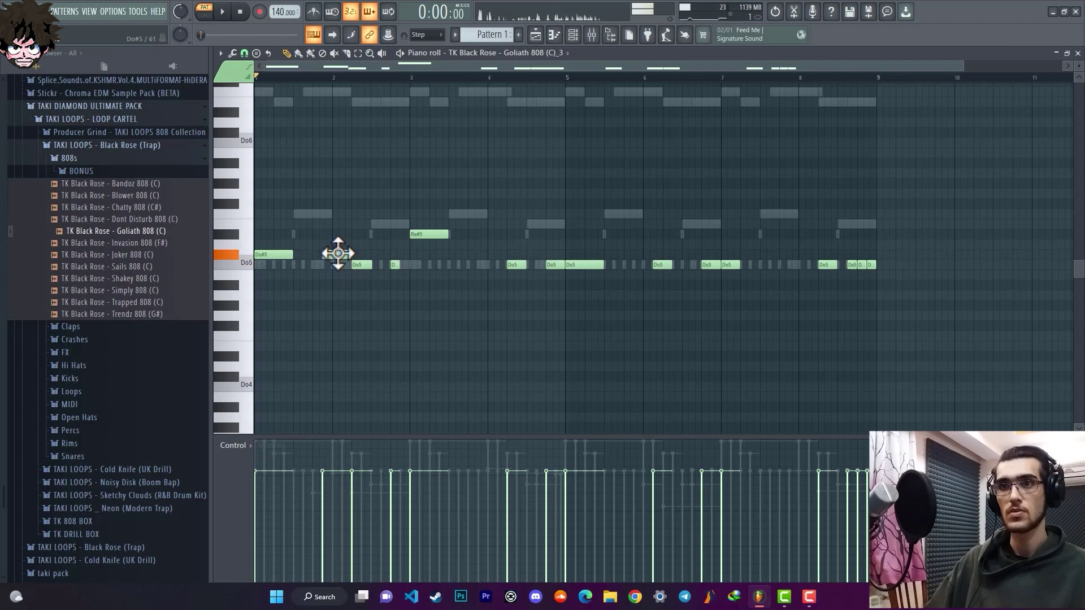
pyautogui.moveTo(338, 247); pyautogui.dragTo(338, 243)
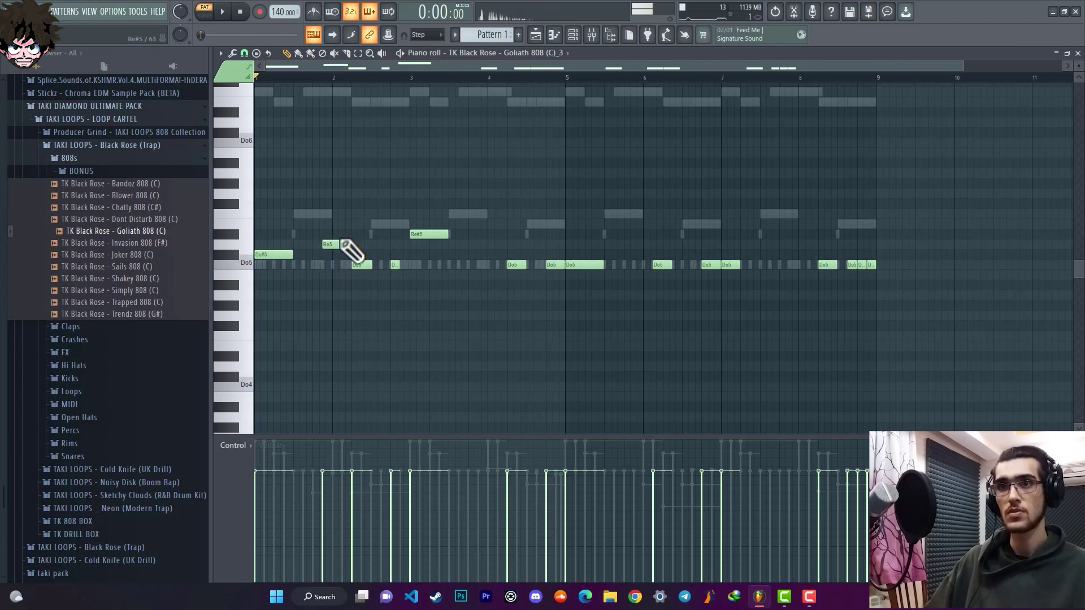
pyautogui.press('space')
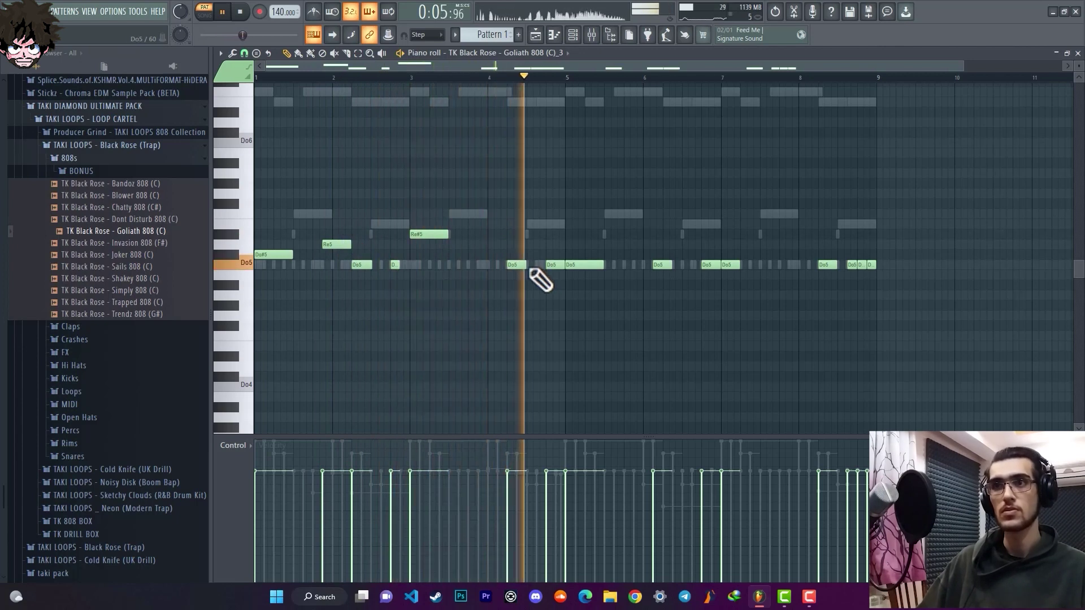
pyautogui.press('space')
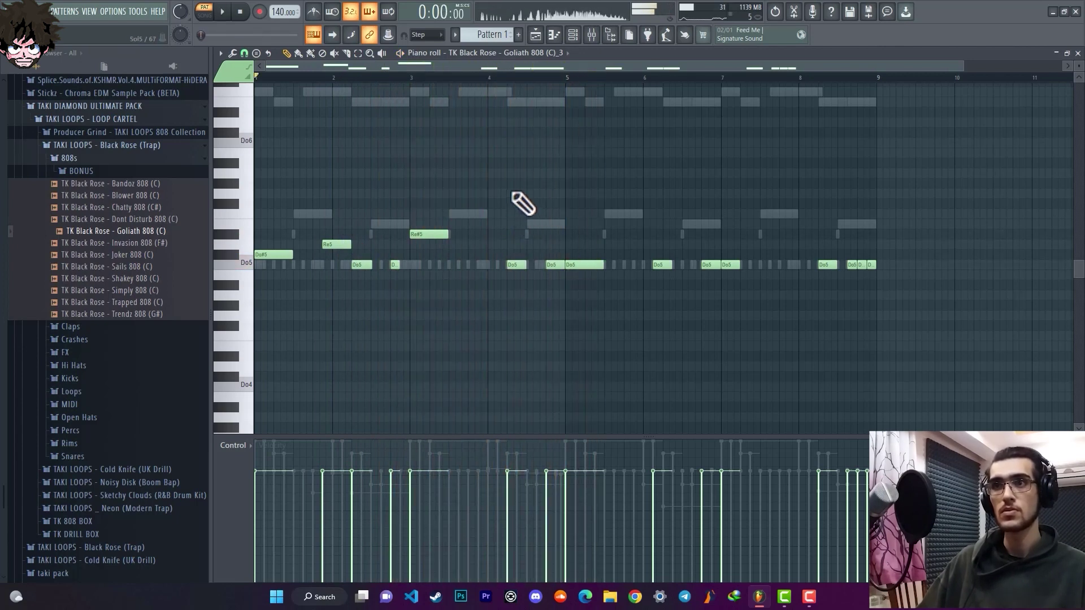
# - Add a half-beat Do6 slide note above the 808 note on beat 2 of bar 4 and play back the pattern
pyautogui.click(510, 173)
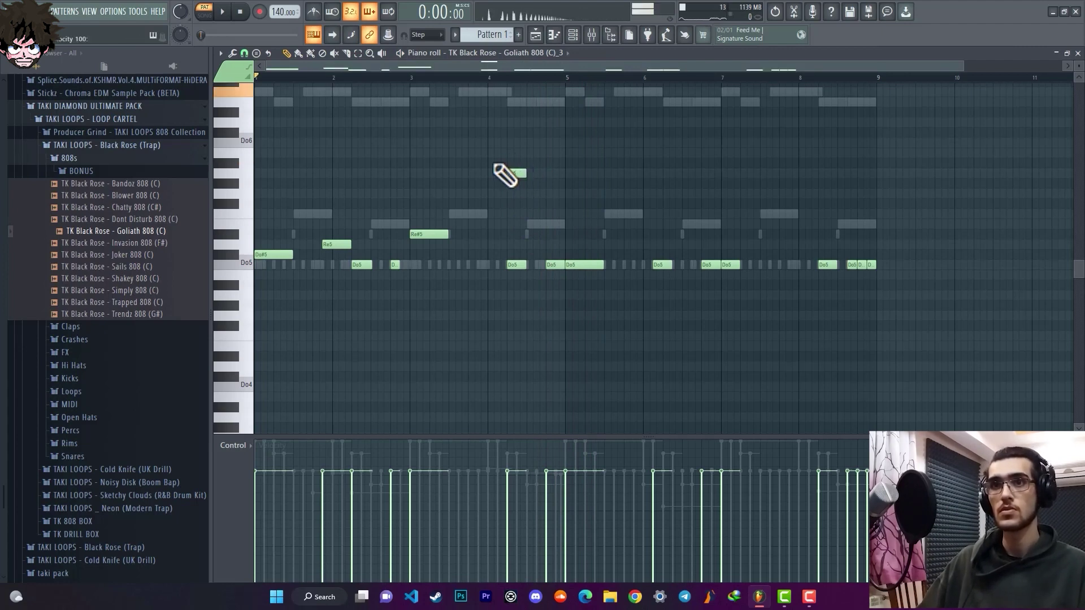
pyautogui.scroll(2, 695, 214)
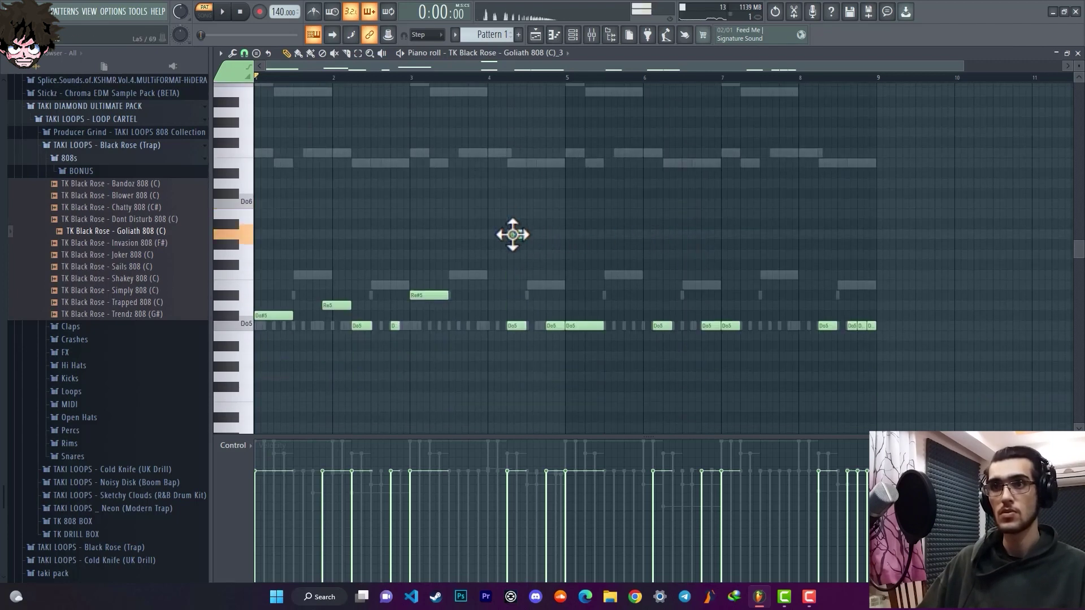
pyautogui.doubleClick(513, 202)
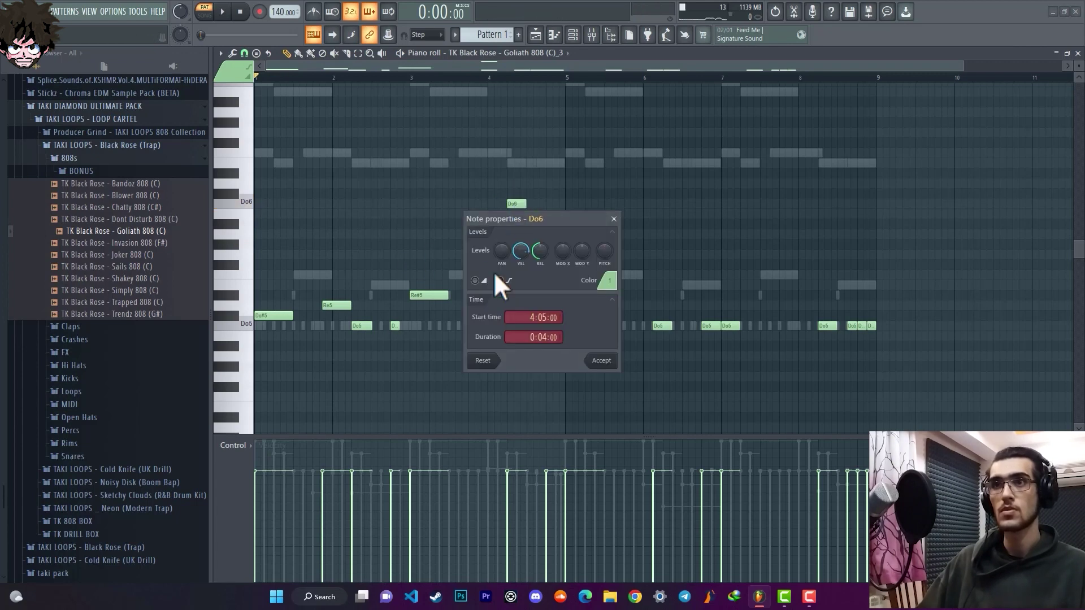
pyautogui.click(602, 360)
pyautogui.press('space')
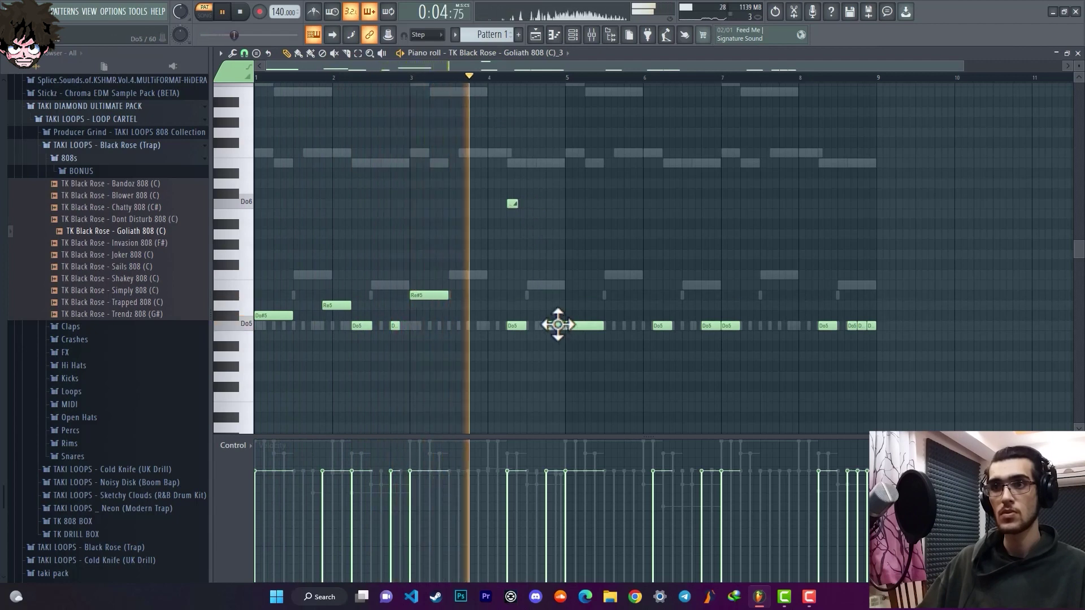
# - Raise the 808 note at the end of bar 4 to Re#5 and the note opening bar 5 to Do#5, and play back the pattern
pyautogui.moveTo(557, 325); pyautogui.dragTo(576, 312)
pyautogui.press('space')
pyautogui.press('space')
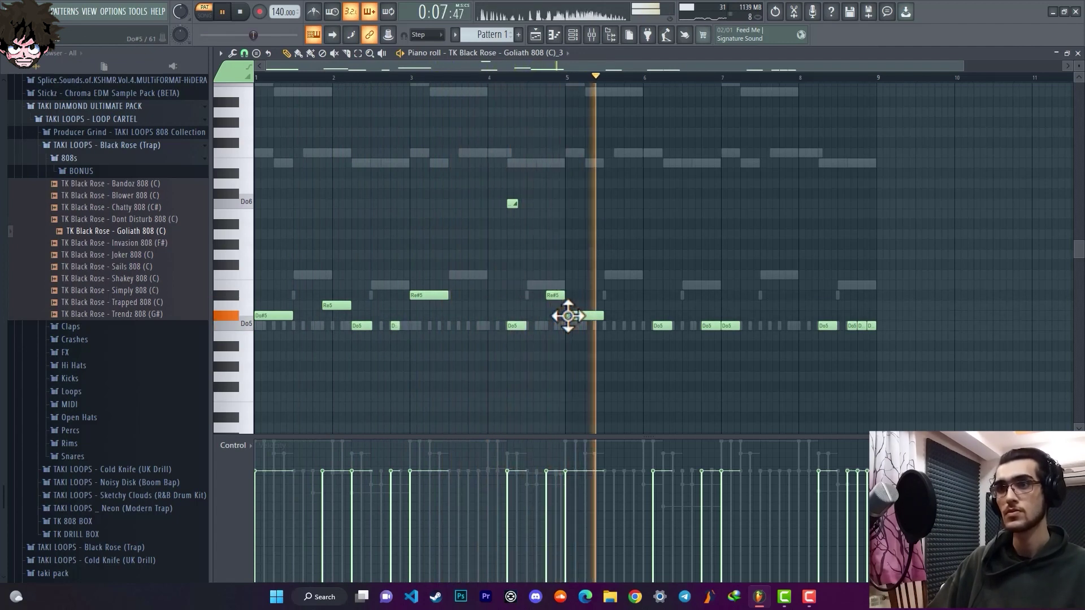
# - Return the 808 note at the start of bar 5 to Do5 and play back the pattern
pyautogui.press('space')
pyautogui.moveTo(581, 317); pyautogui.dragTo(580, 336)
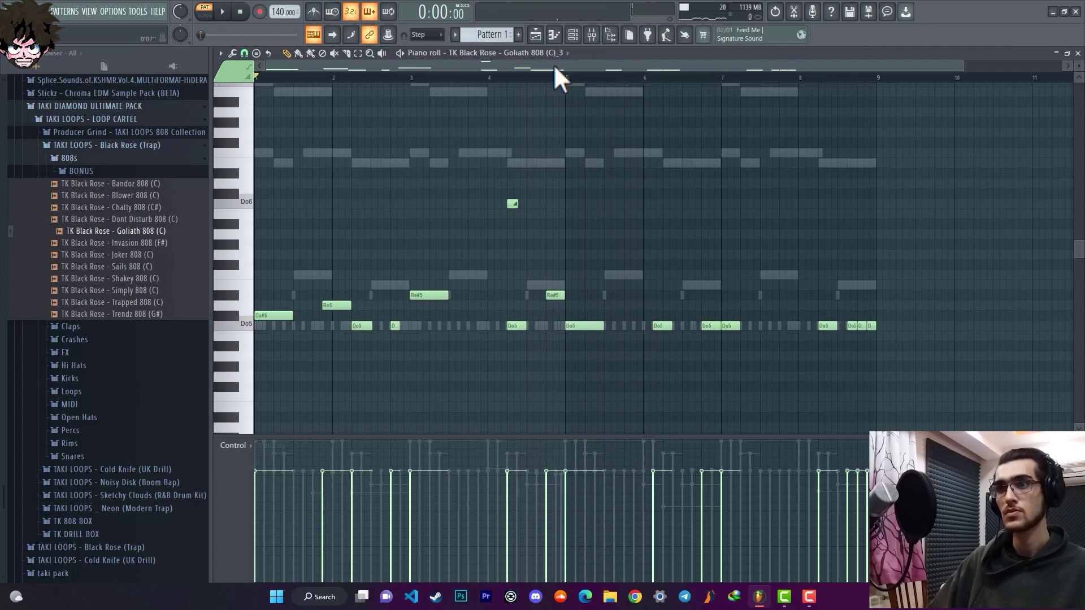
pyautogui.press('space')
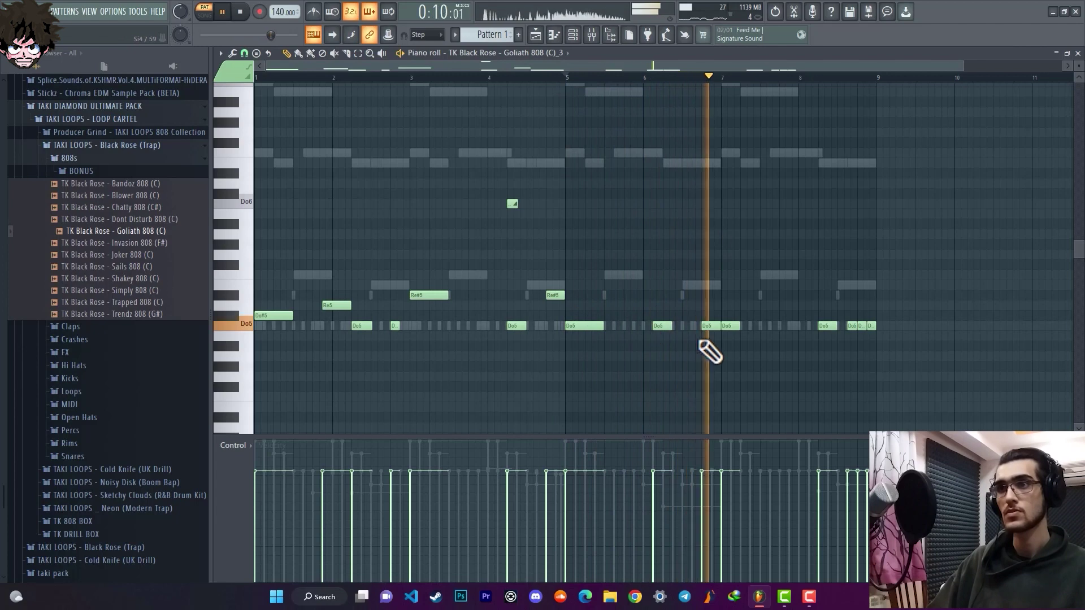
pyautogui.press('space')
# - Add a one-beat Re6 slide note above the 808 note on beat 4 of bar 6 and play back the pattern
pyautogui.click(702, 304)
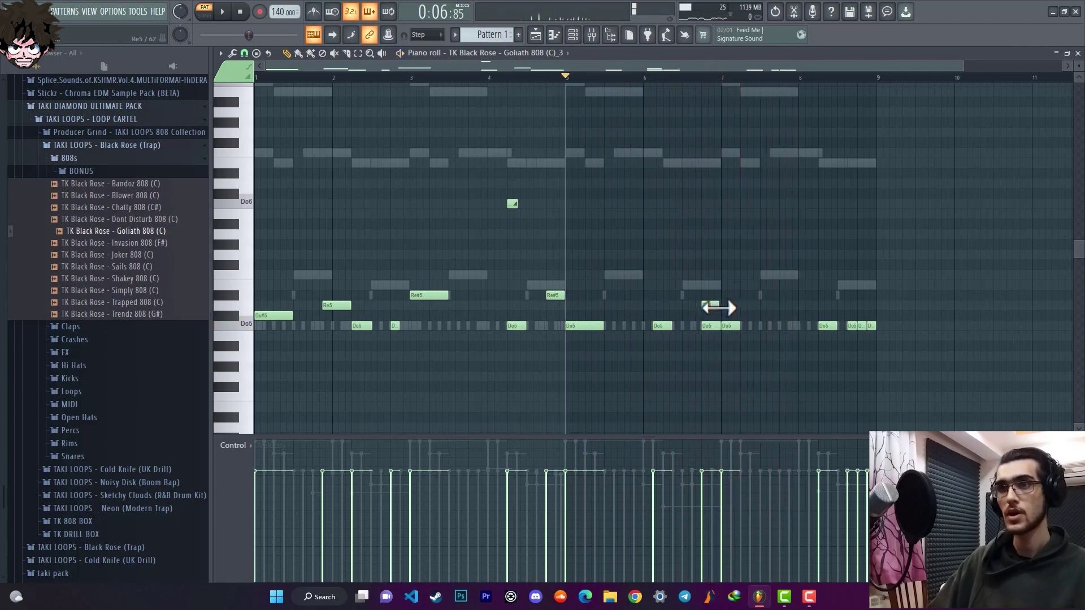
pyautogui.doubleClick(713, 305)
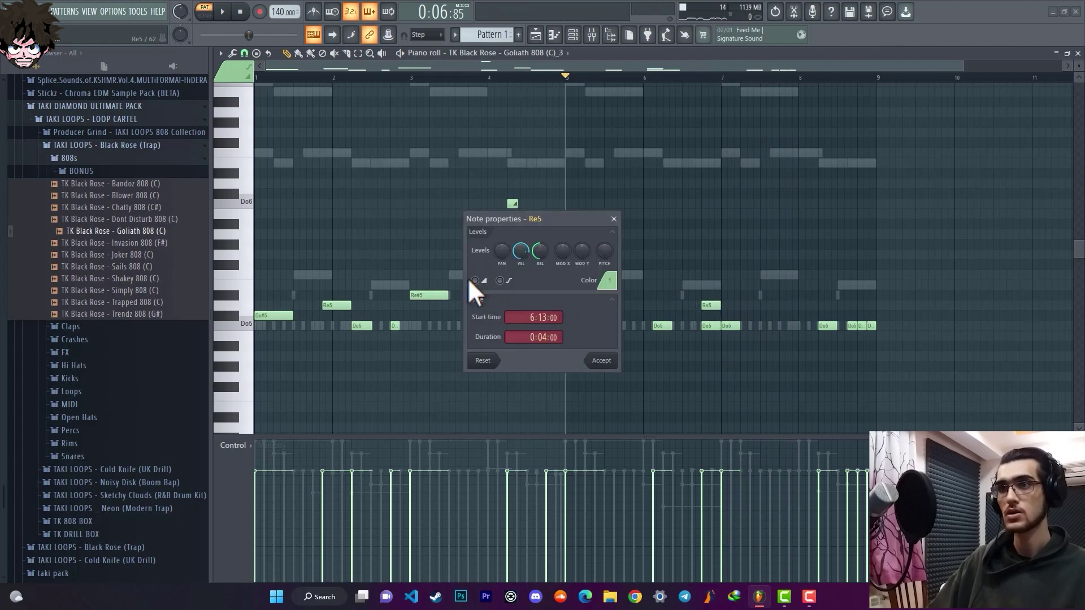
pyautogui.click(602, 361)
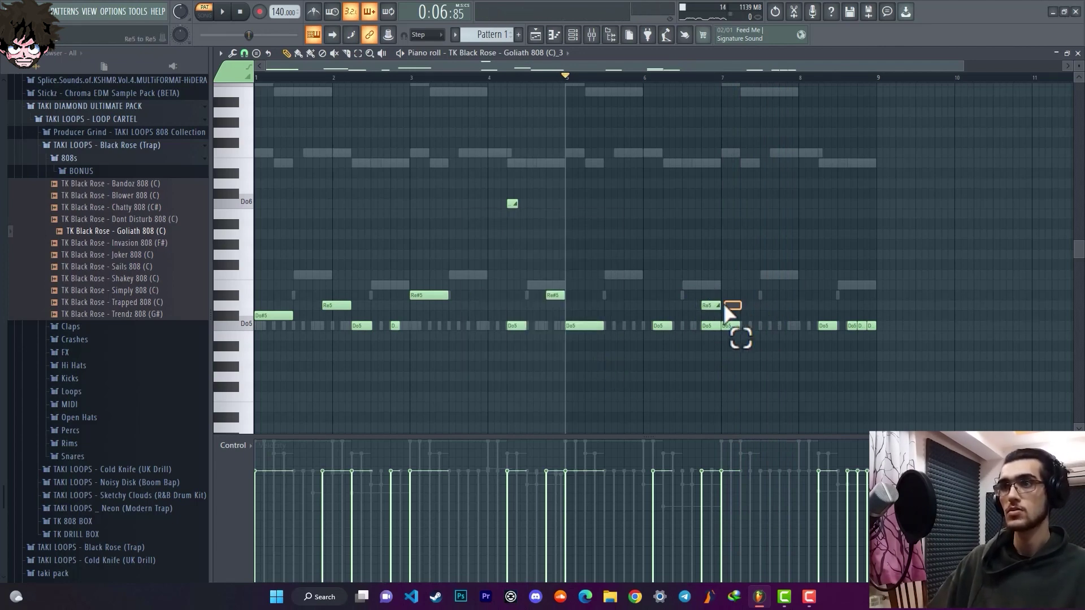
pyautogui.moveTo(725, 305); pyautogui.dragTo(712, 295)
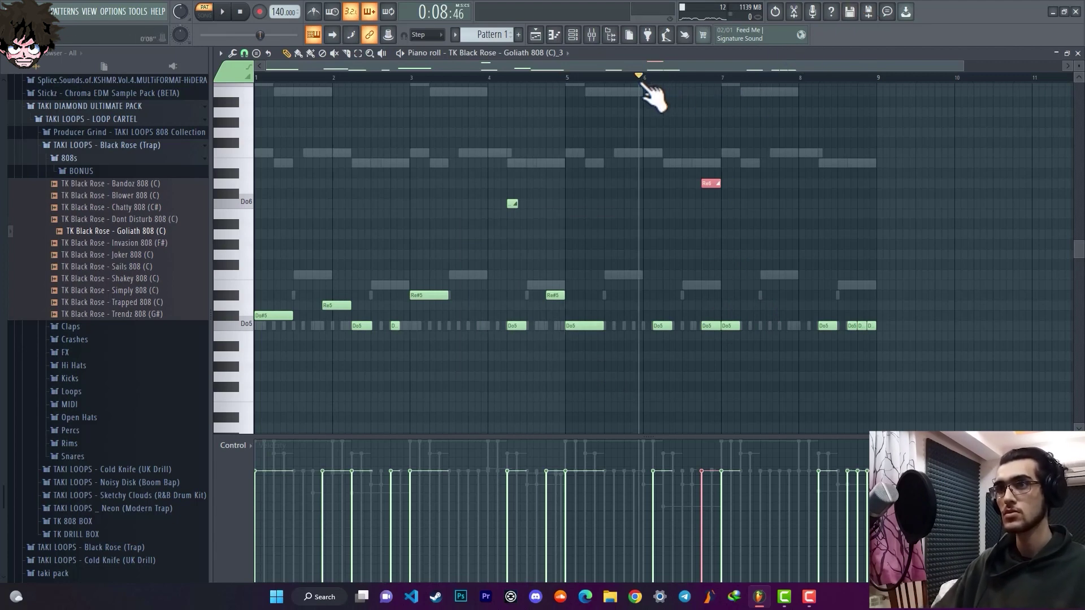
pyautogui.press('space')
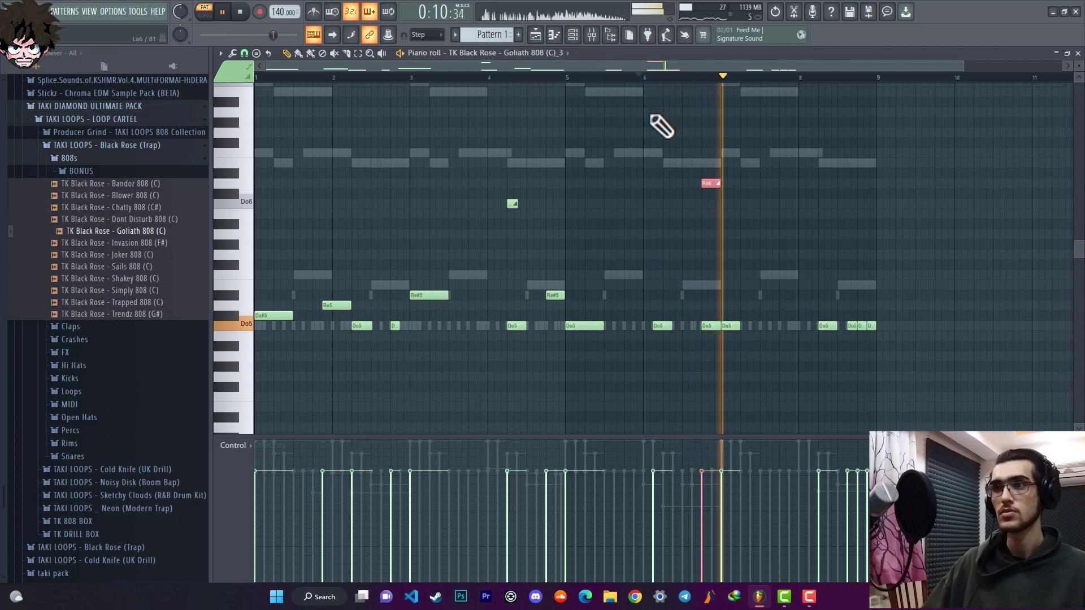
pyautogui.press('space')
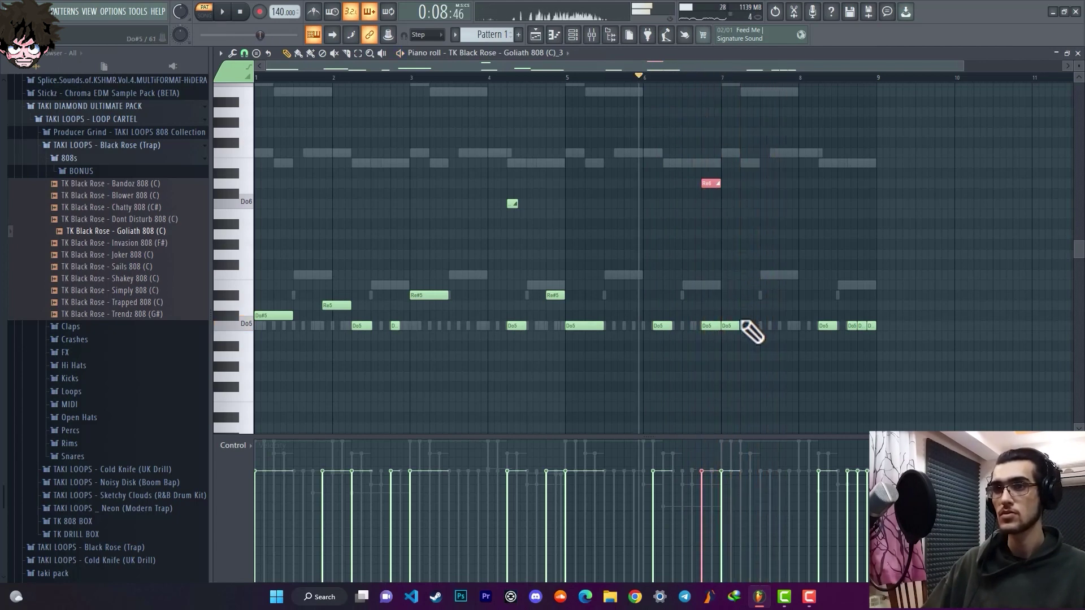
# - Extend the 808 note opening bar 7 to two beats and add a short Re#4 slide note below the beat 2 note of bar 8
pyautogui.press('space')
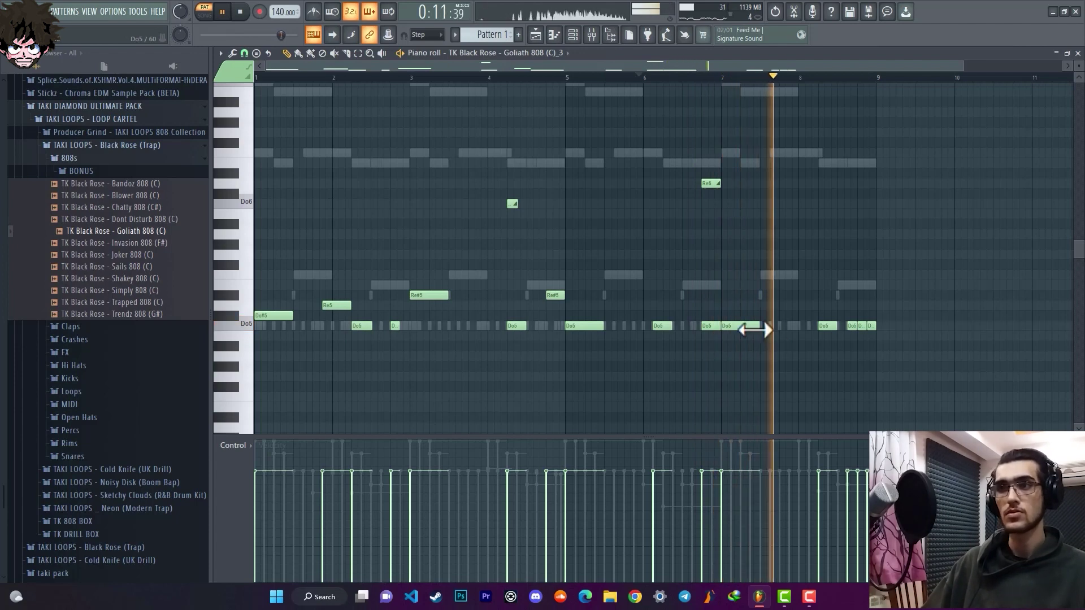
pyautogui.press('space')
pyautogui.press('space')
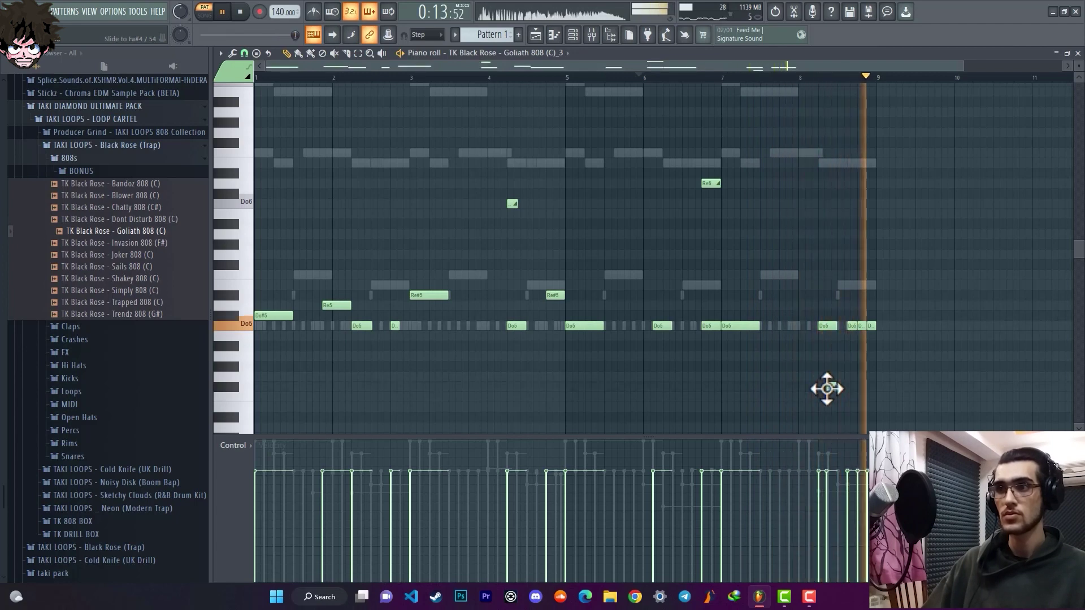
pyautogui.press('space')
pyautogui.moveTo(831, 388); pyautogui.dragTo(833, 421)
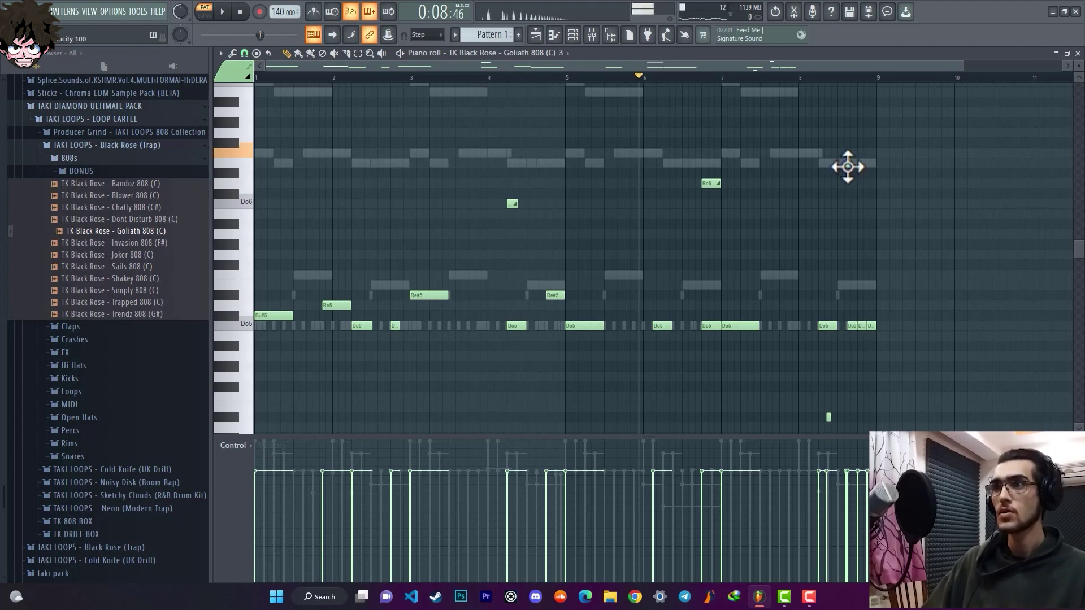
# - Add short Fa6 and La#6 slide notes above the first and last of bar 8's three closing 808 notes, and play back the pattern
pyautogui.scroll(6, 856, 79)
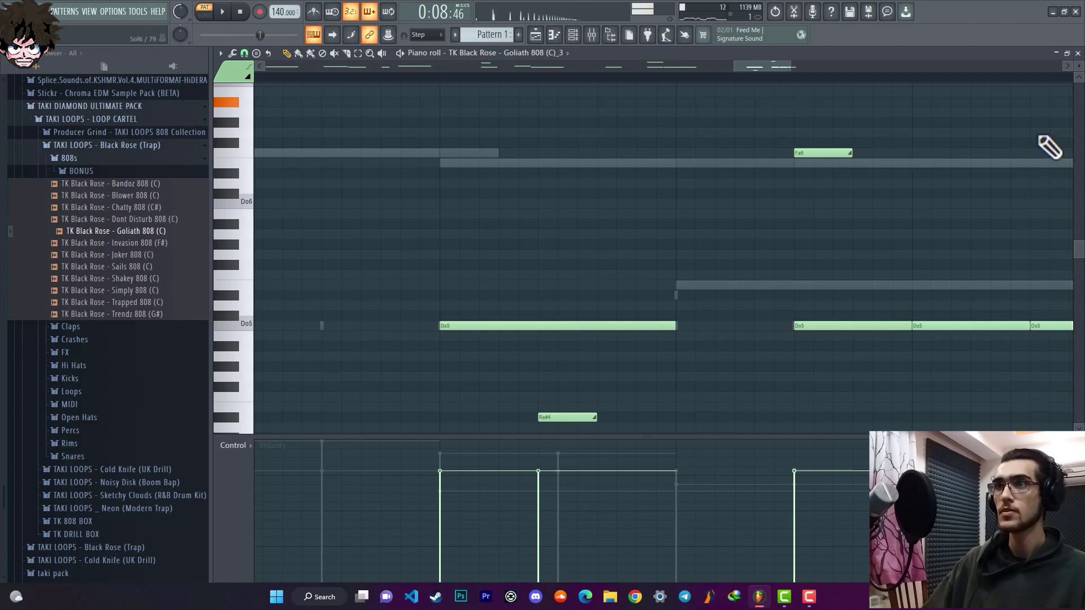
pyautogui.click(1032, 102)
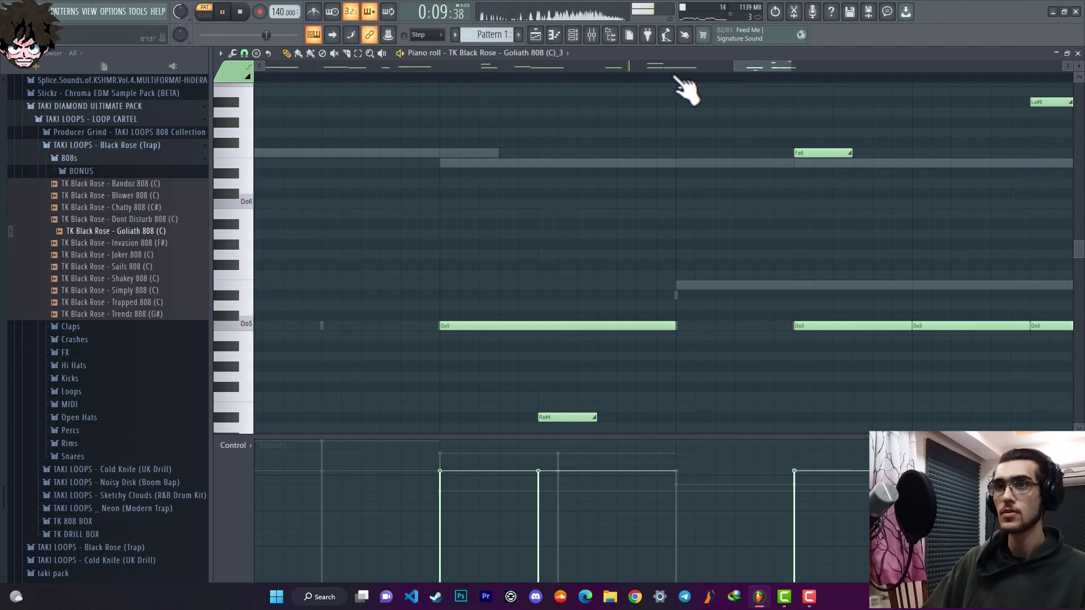
pyautogui.scroll(-8, 431, 85)
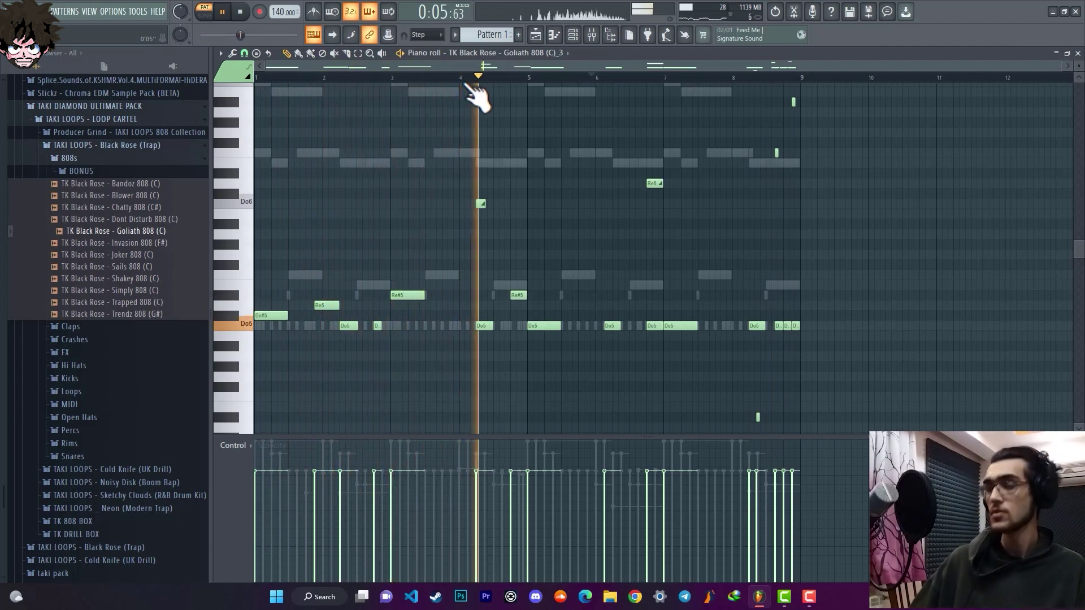
pyautogui.hotkey('ctrl', 'space')
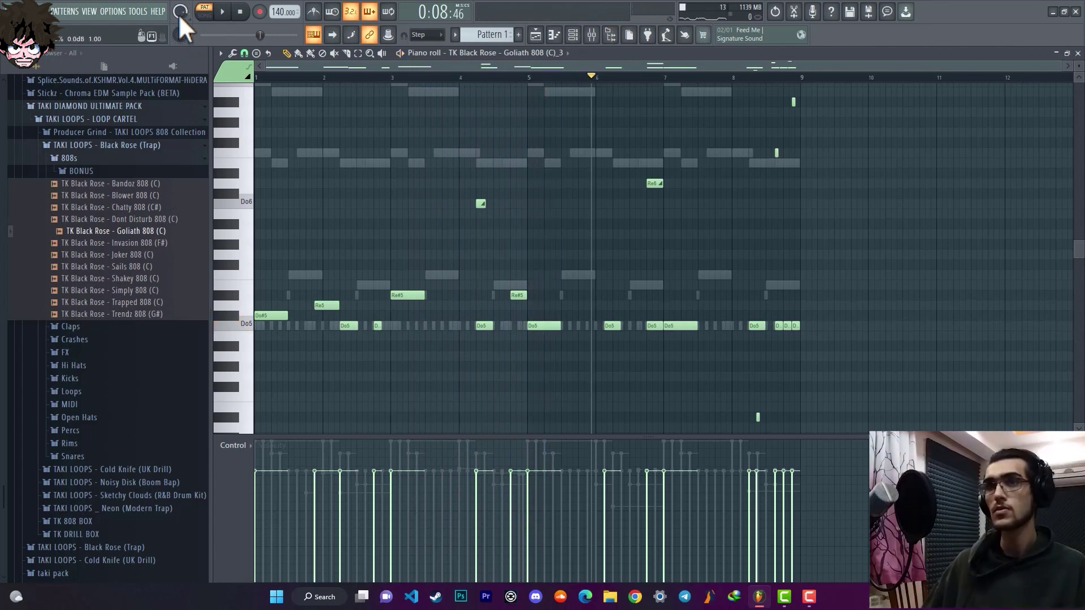
pyautogui.hotkey('ctrl', 'space')
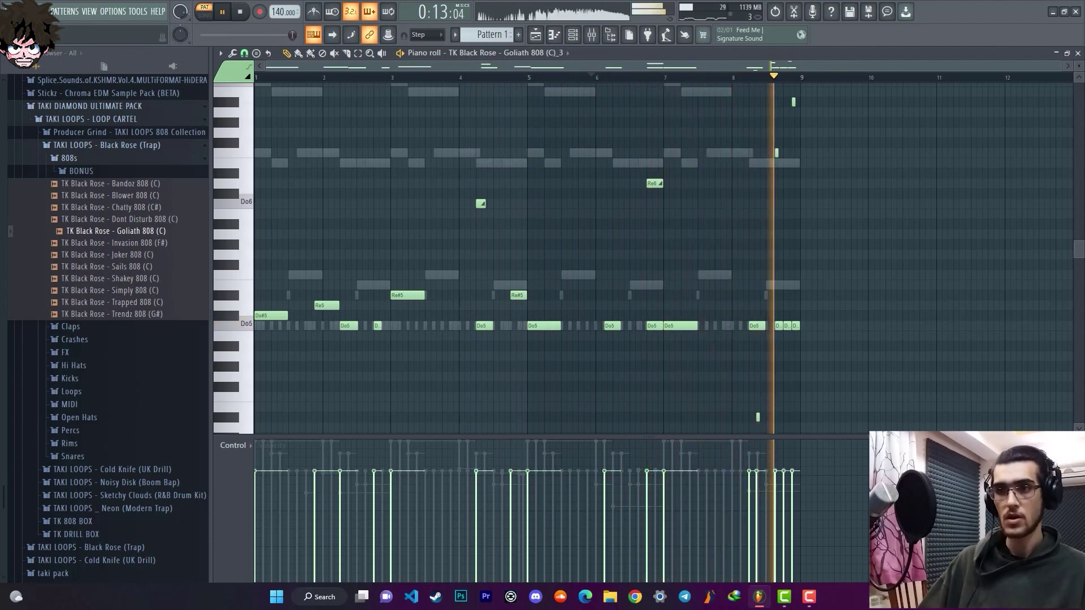
pyautogui.press('space')
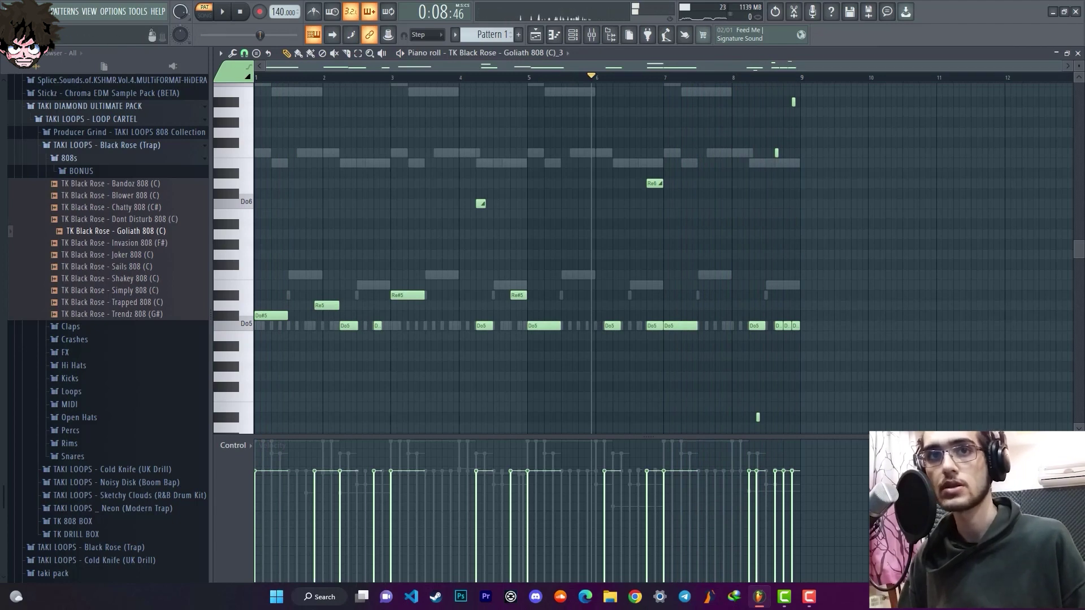
# - Add the ill perc 66 sample as three-hit bursts in bars 1 and 2, and play back the pattern
pyautogui.click(137, 158)
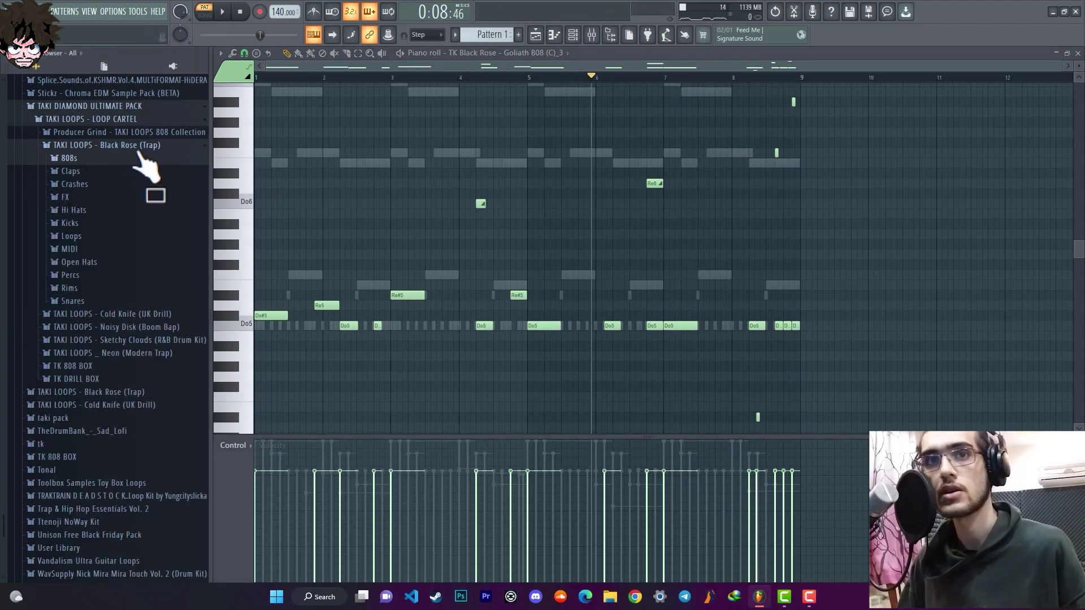
pyautogui.click(123, 185)
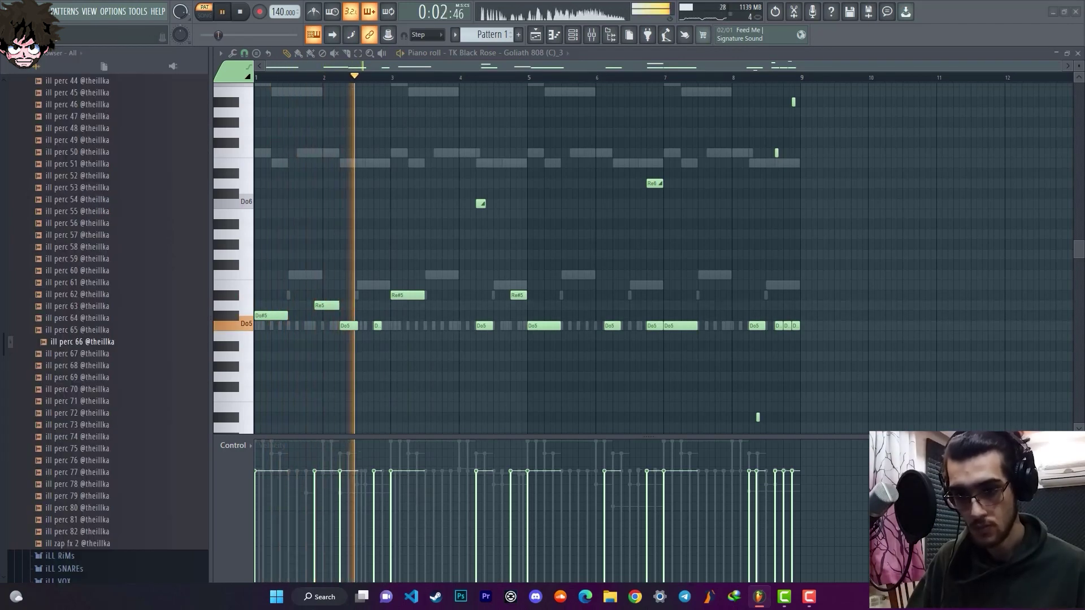
pyautogui.press('space')
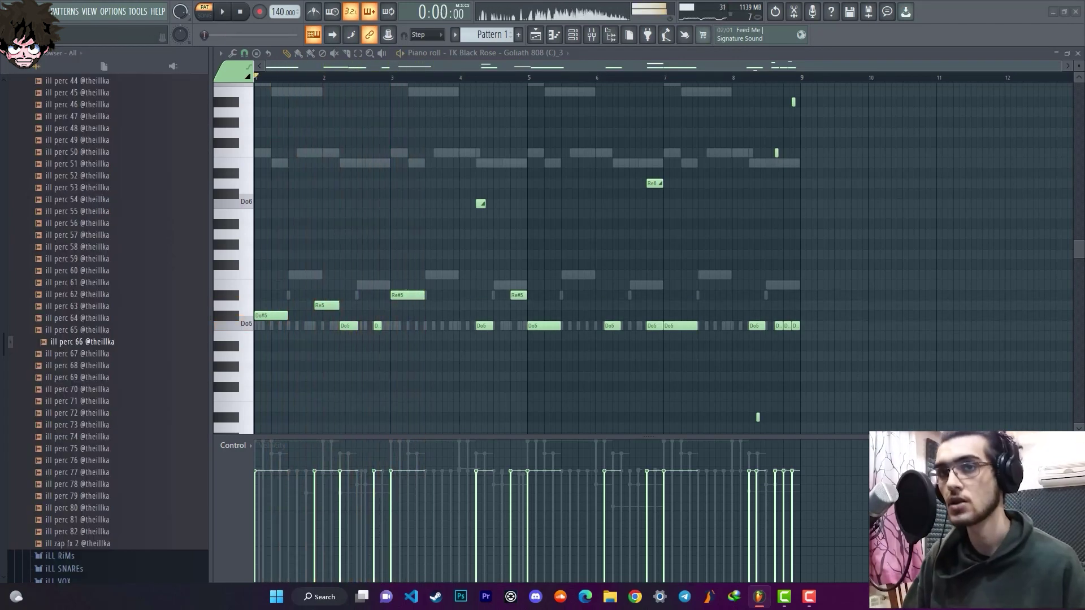
# - Repeat the two-bar ill perc 66 phrase across all eight bars and play back the pattern
pyautogui.press('F7')
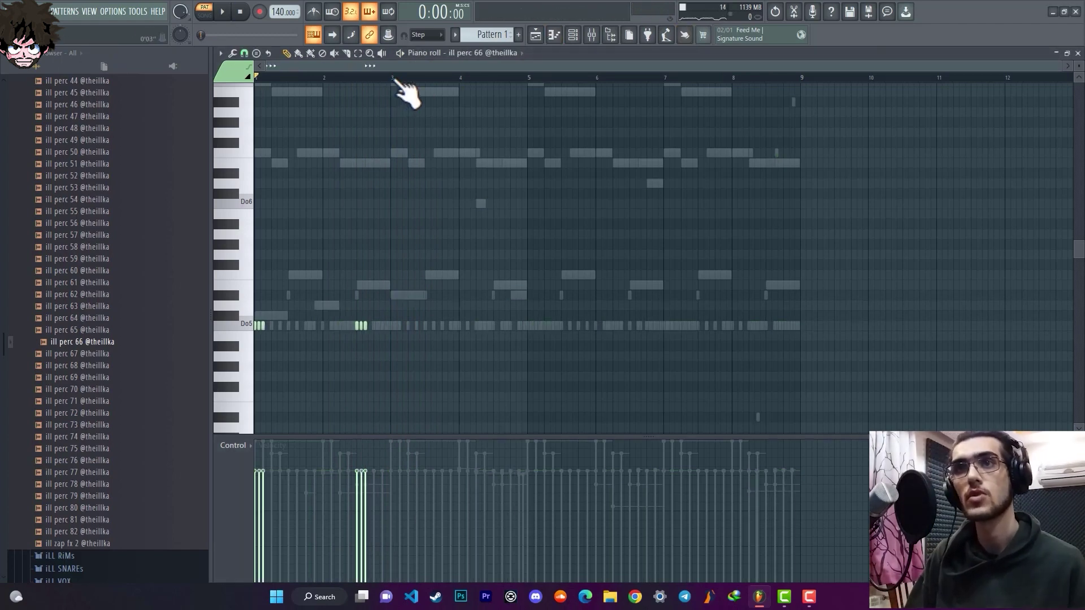
pyautogui.moveTo(394, 79); pyautogui.dragTo(96, 91)
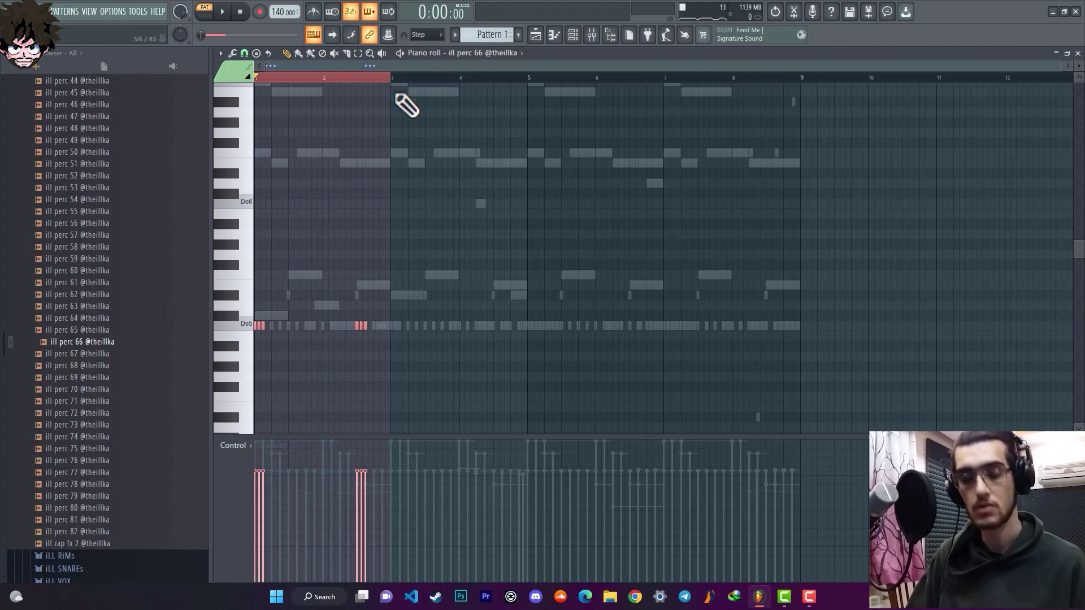
pyautogui.scroll(2, 406, 99)
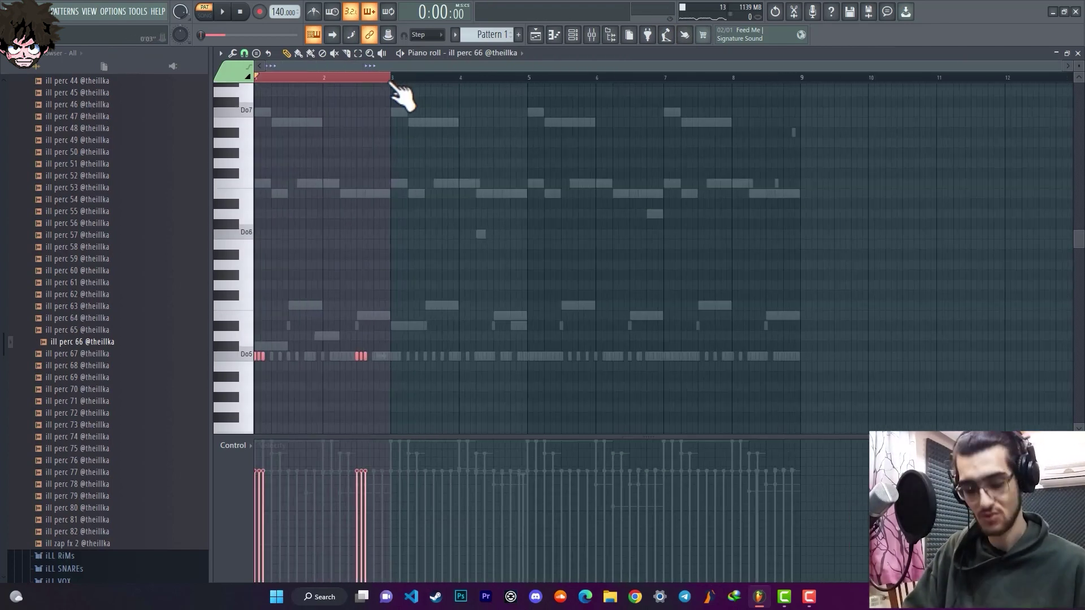
pyautogui.hotkey('ctrl', 'b')
pyautogui.hotkey('ctrl', 'b')
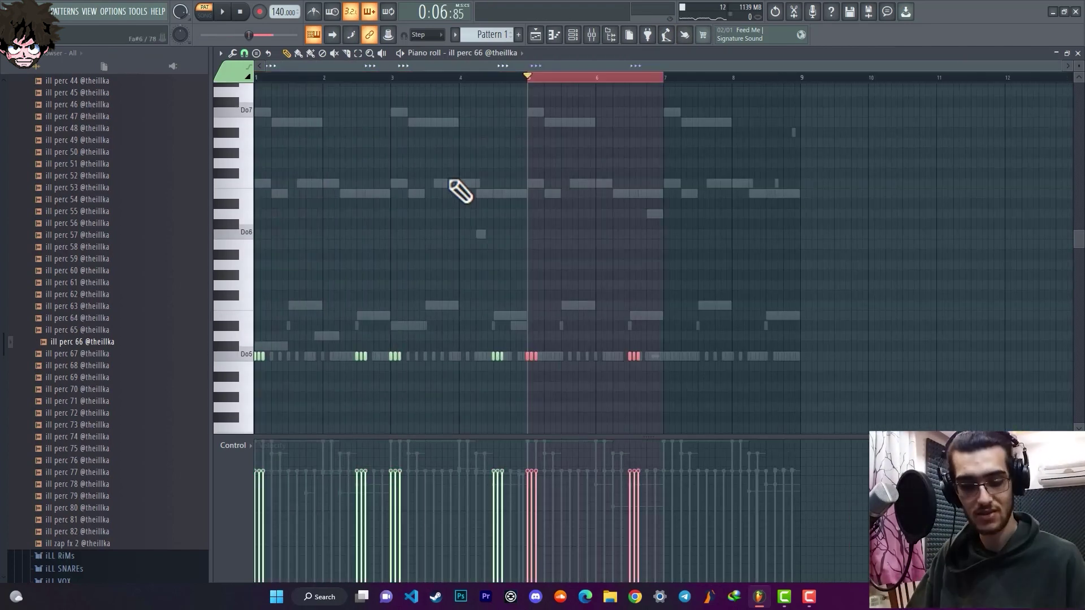
pyautogui.hotkey('ctrl', 'b')
pyautogui.hotkey('ctrl', 'a')
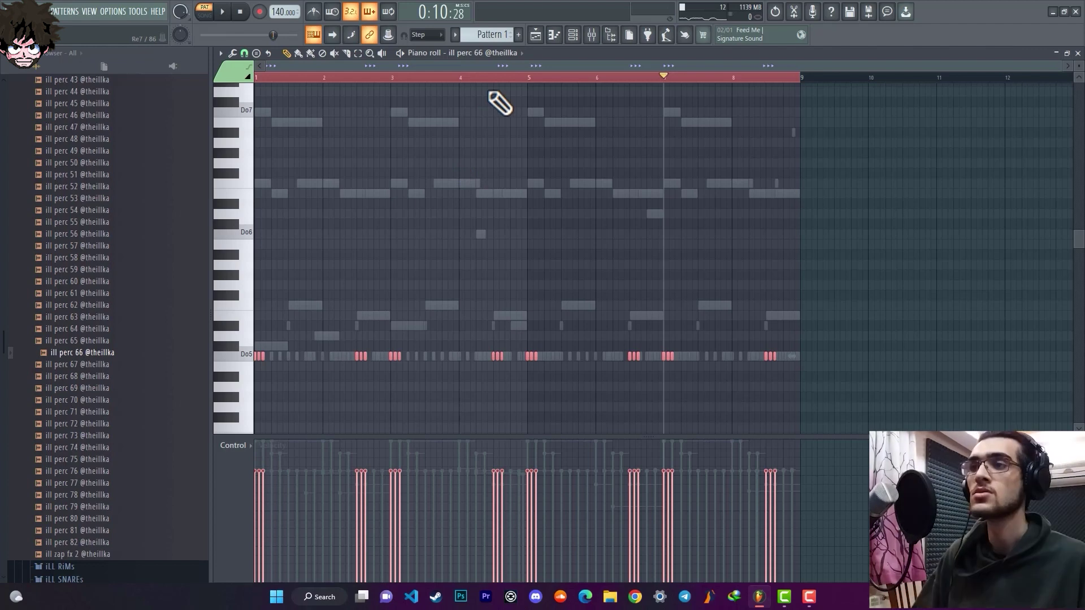
pyautogui.press('space')
pyautogui.press('space')
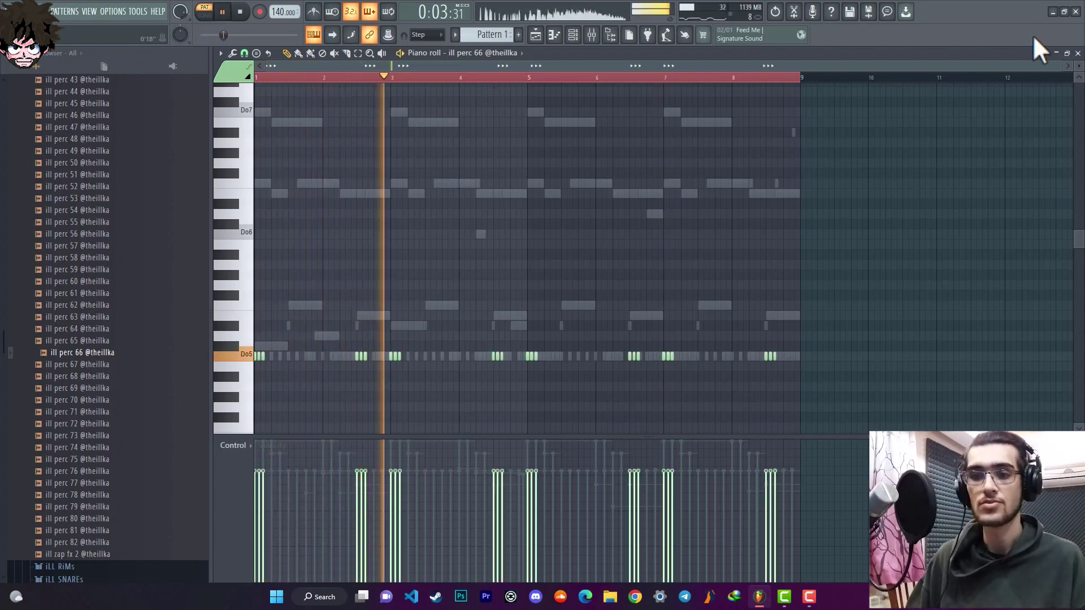
# - Close the piano roll and adjust the time-stretching pitch of the ill perc 49 sample
pyautogui.click(1078, 54)
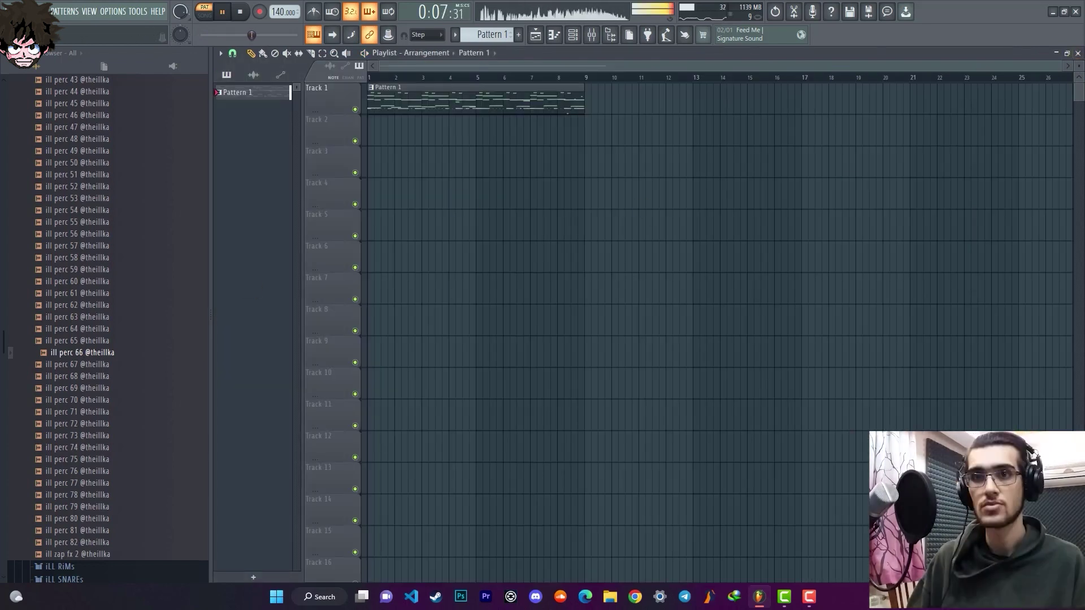
pyautogui.press('Tab')
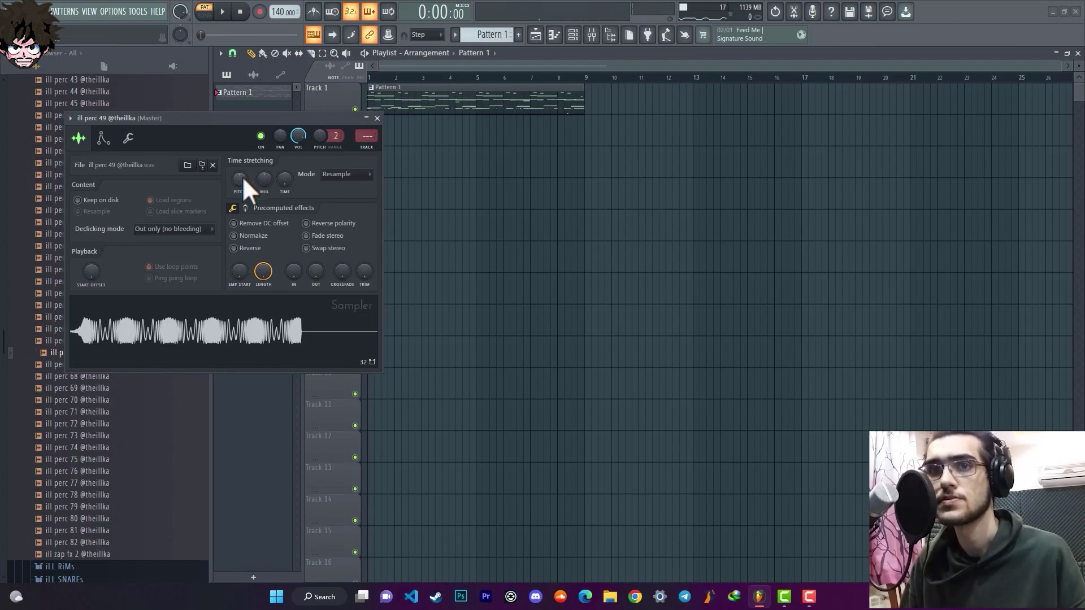
pyautogui.moveTo(243, 175); pyautogui.dragTo(246, 184)
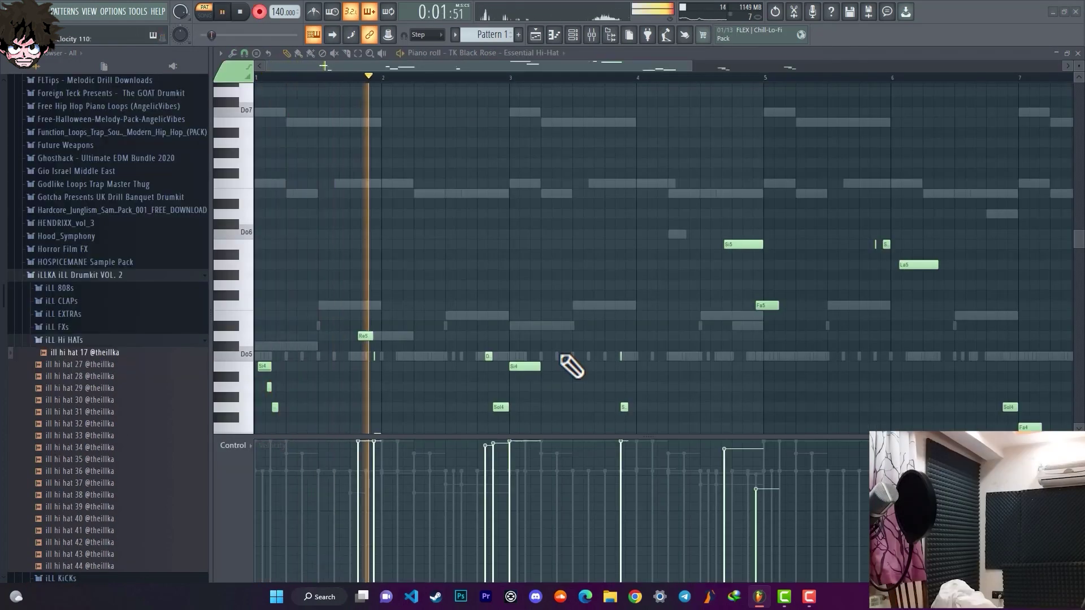
# - Record additional live Si4, La4 and Sol4 notes for the Essential Hi-Hat over the playing pattern
pyautogui.press('m')
pyautogui.press('n')
pyautogui.press('b')
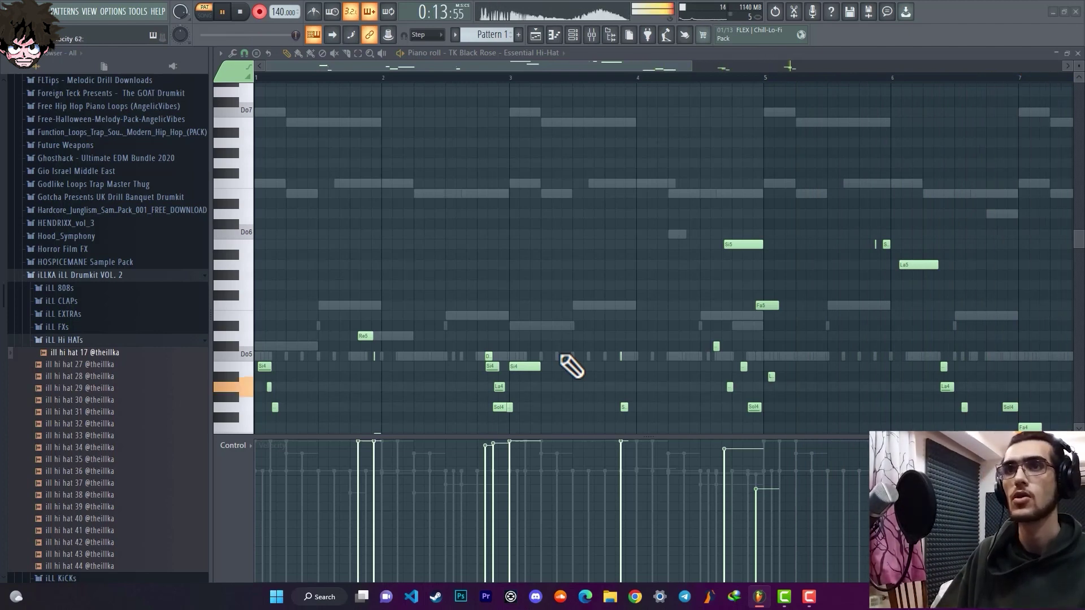
pyautogui.press('space')
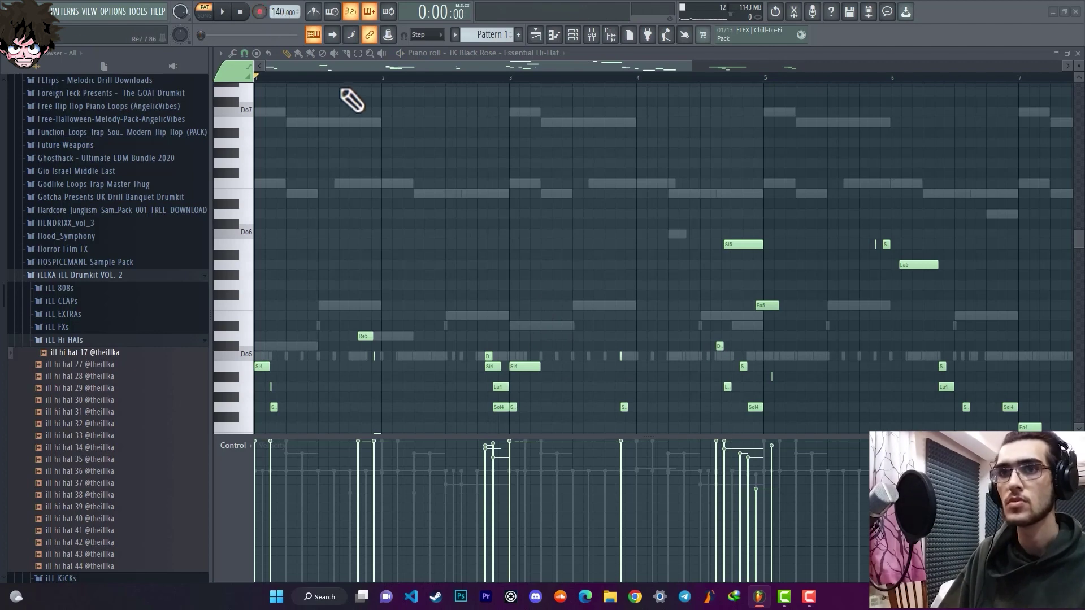
# - Play back the pattern and examine the recorded Essential Hi-Hat notes and their velocities across the eight bars
pyautogui.scroll(-3, 345, 80)
pyautogui.scroll(-4, 400, 149)
pyautogui.scroll(2, 401, 150)
pyautogui.press('space')
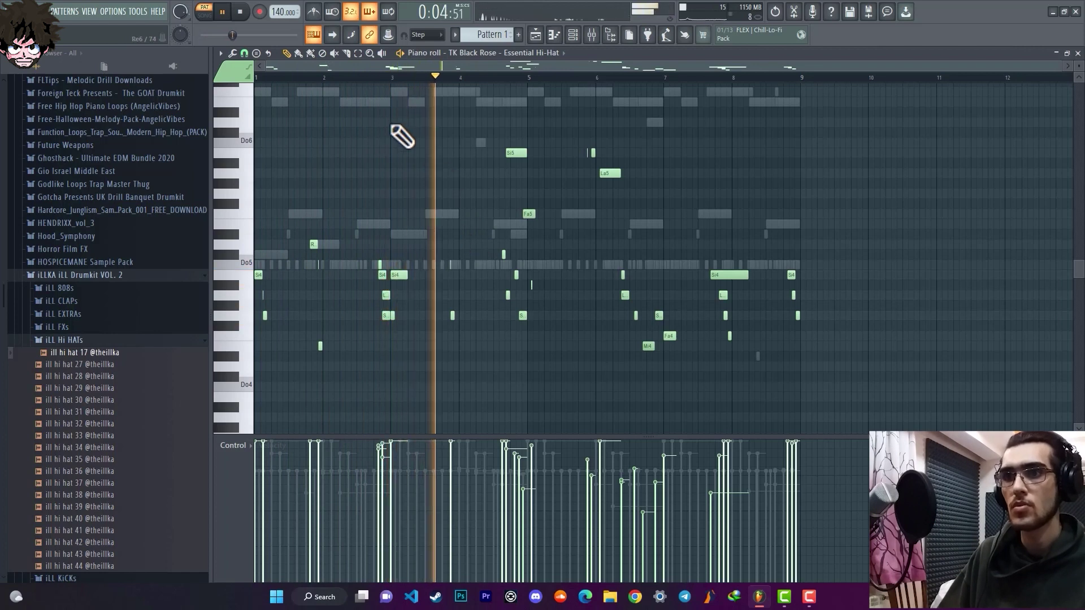
pyautogui.keyDown('ctrl'); pyautogui.scroll(2, 482, 88); pyautogui.keyUp('ctrl')
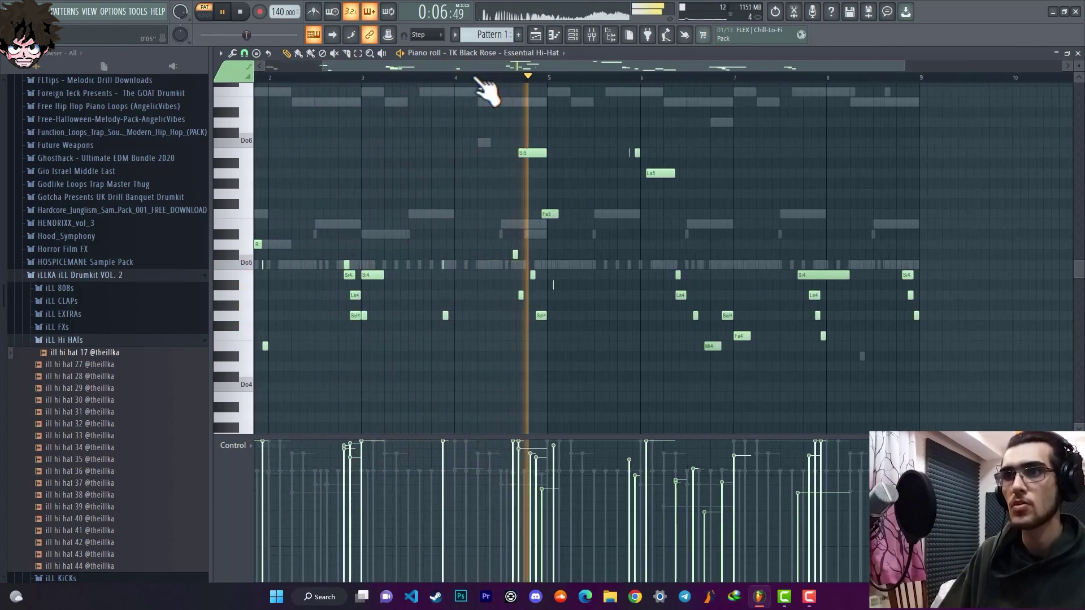
pyautogui.keyDown('ctrl'); pyautogui.scroll(2, 484, 89); pyautogui.keyUp('ctrl')
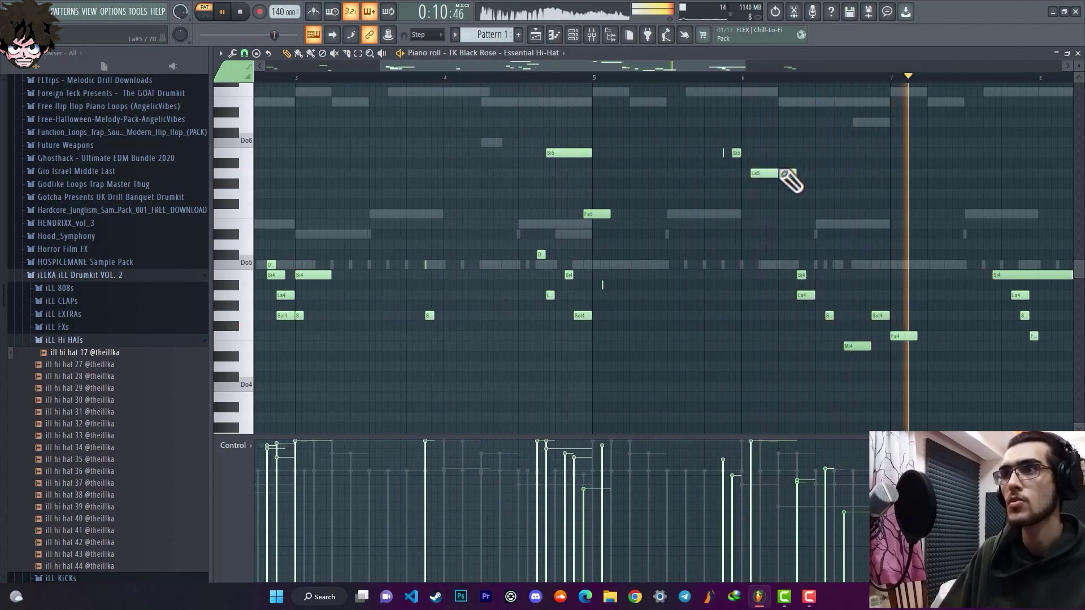
# - Move the La5 Essential Hi-Hat note to the start of bar 6 and play back the eight bars
pyautogui.moveTo(787, 178); pyautogui.dragTo(778, 172)
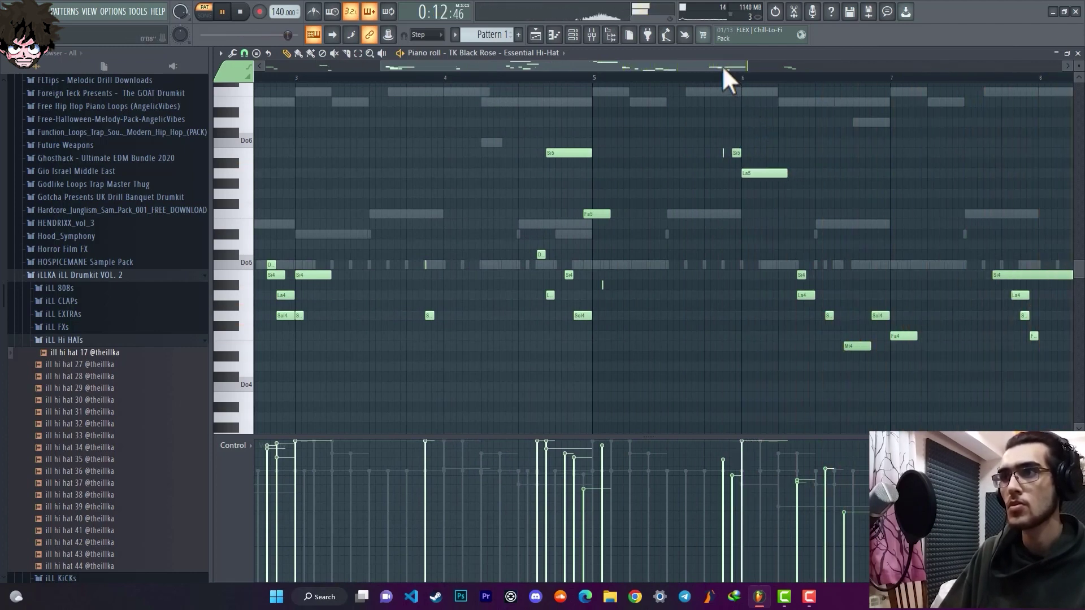
pyautogui.moveTo(722, 66); pyautogui.dragTo(835, 70)
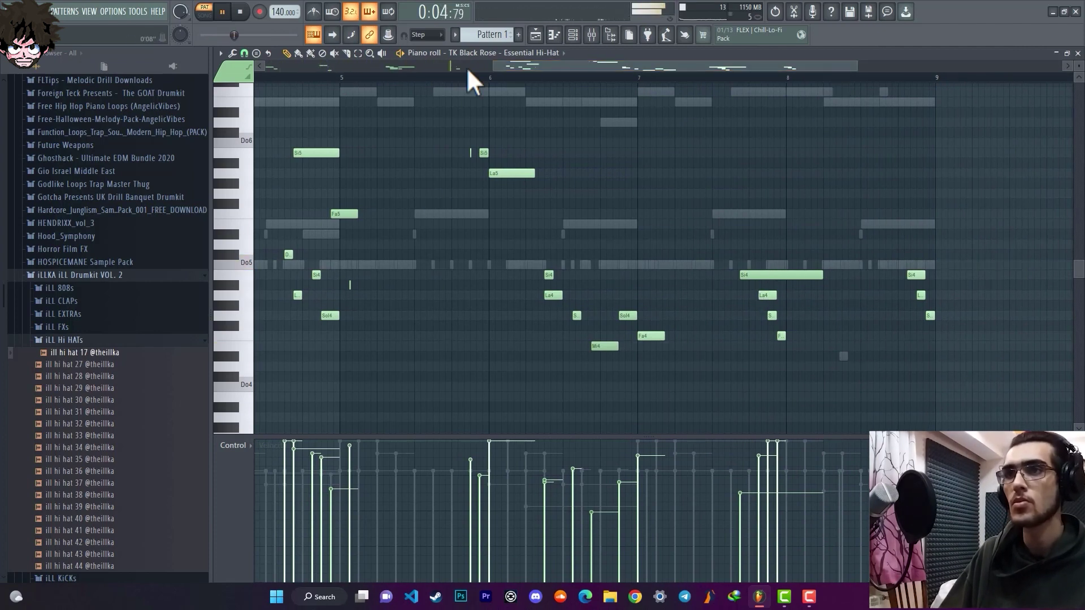
pyautogui.moveTo(572, 66); pyautogui.dragTo(500, 71)
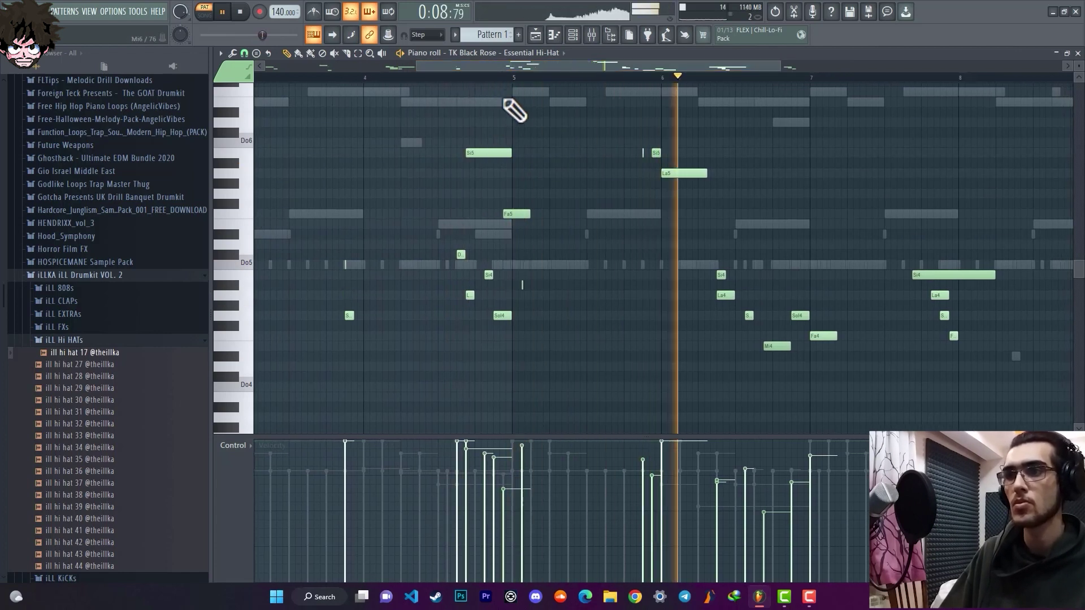
pyautogui.scroll(-3, 514, 92)
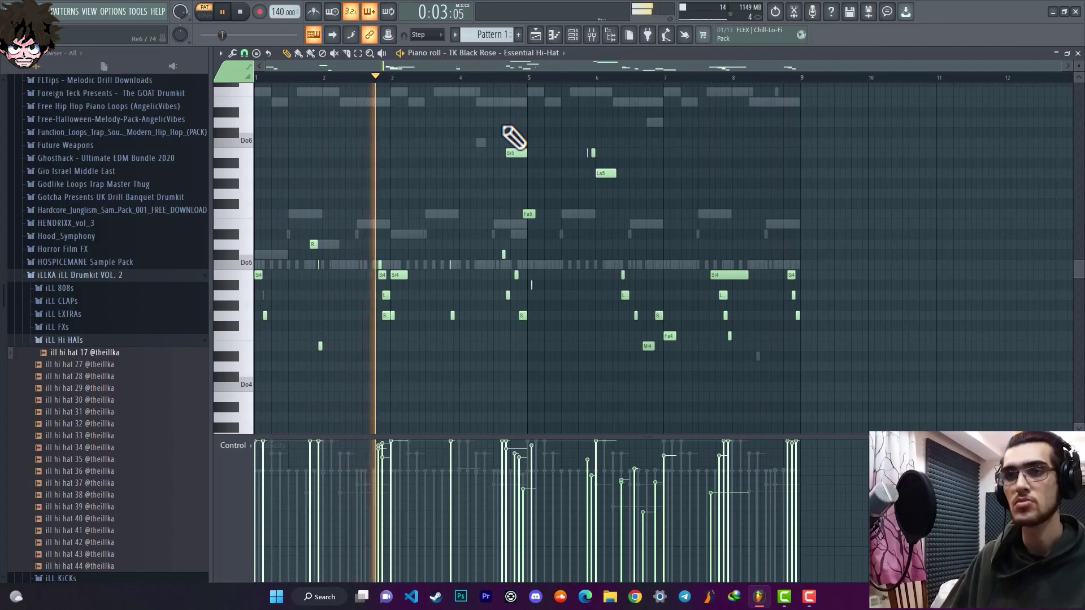
pyautogui.scroll(1, 475, 53)
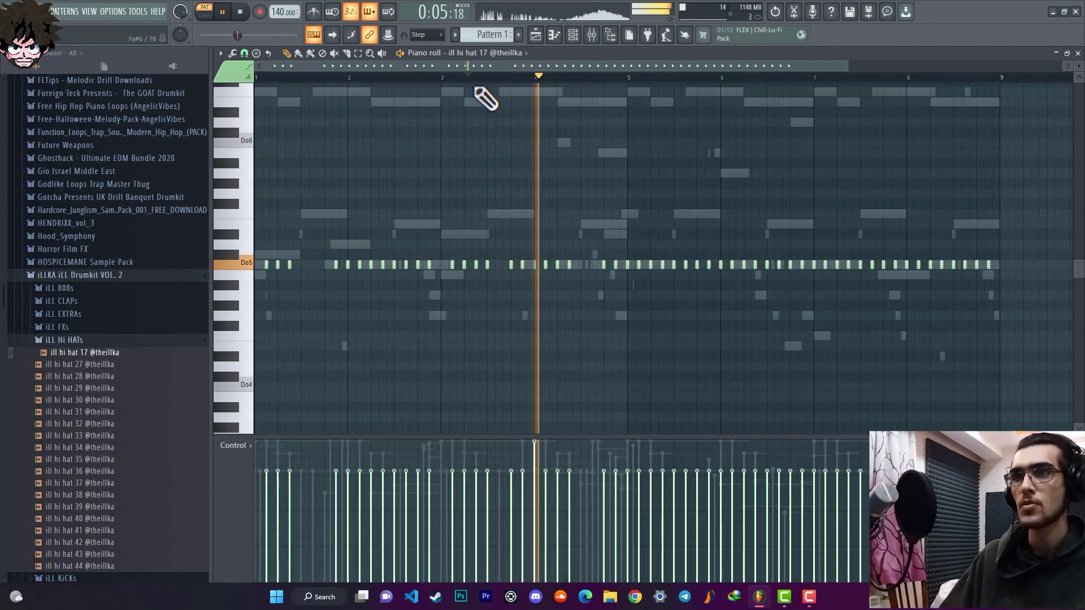
# - Add a Do5 ill hi hat 17 note early in bar 4 and shift it and the following hit slightly later while auditioning
pyautogui.press('space')
pyautogui.press('space')
pyautogui.scroll(3, 530, 80)
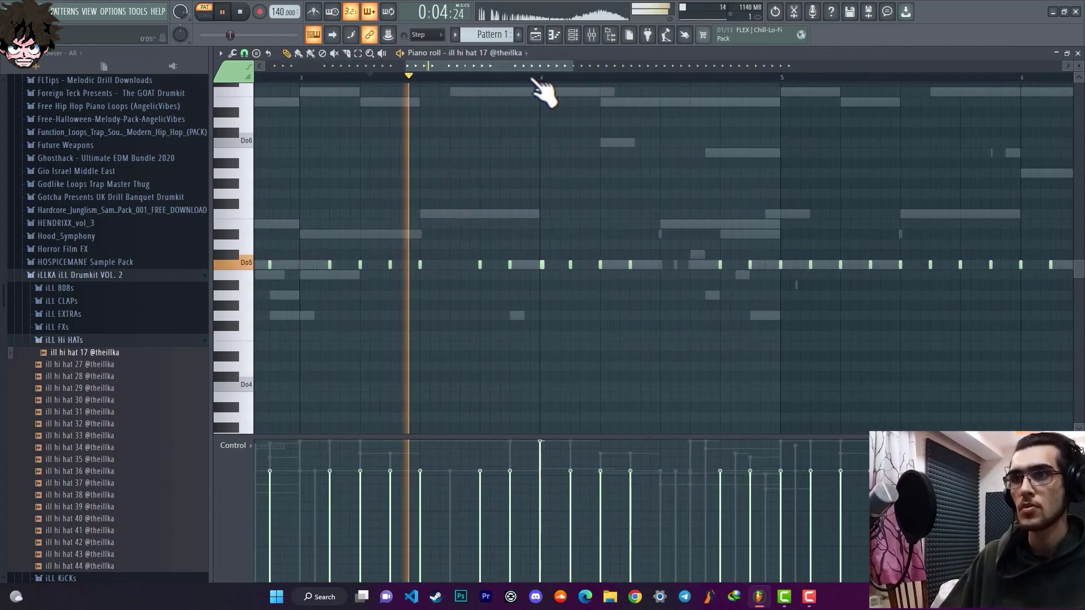
pyautogui.scroll(1, 542, 90)
pyautogui.click(564, 265)
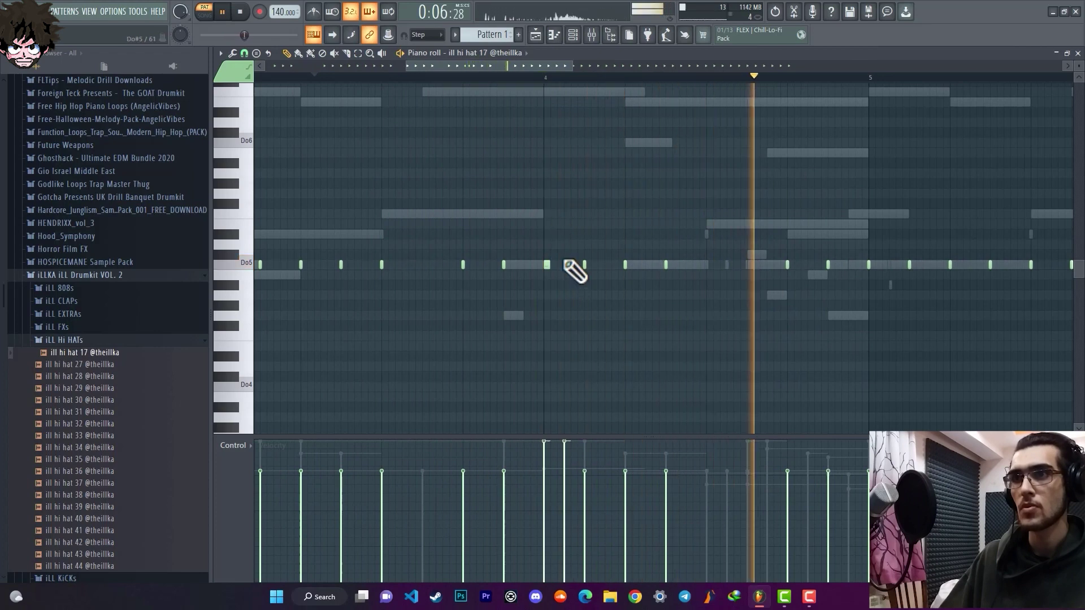
pyautogui.press('space')
pyautogui.press('space')
pyautogui.moveTo(580, 266); pyautogui.dragTo(574, 267)
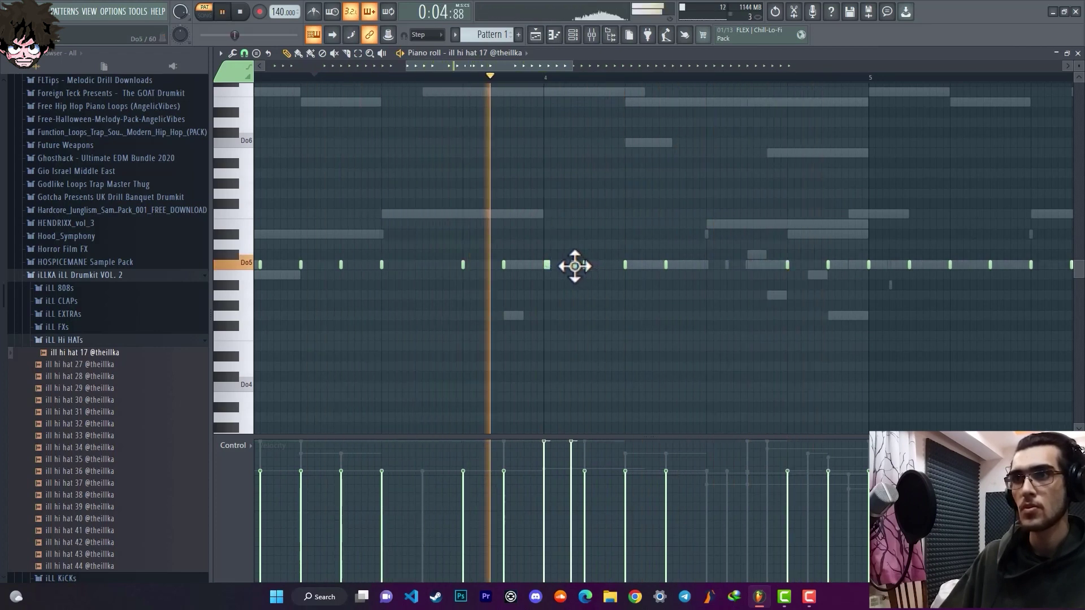
pyautogui.press('space')
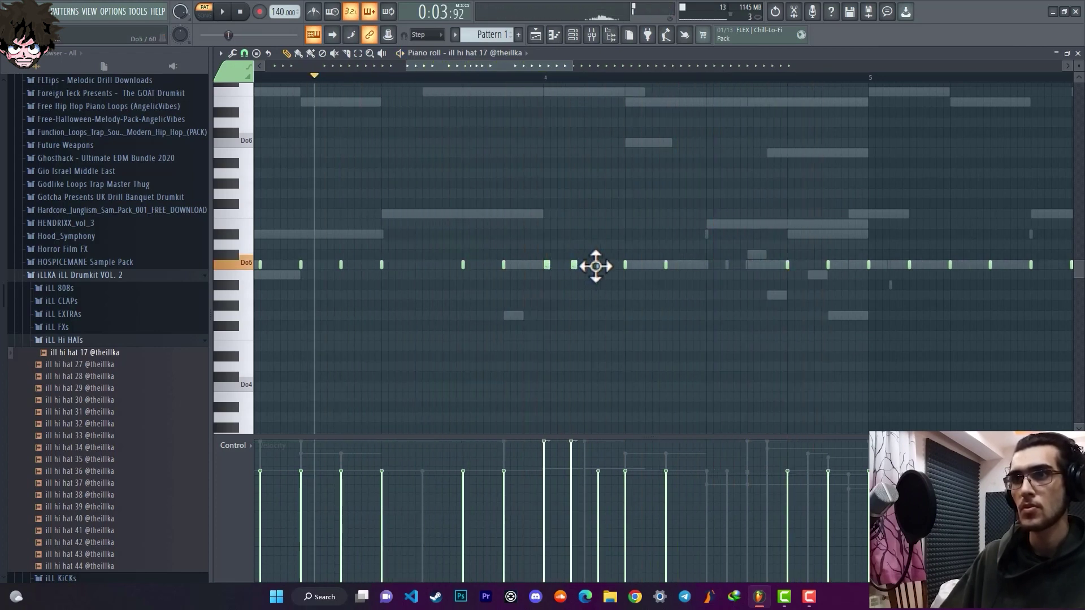
pyautogui.press('space')
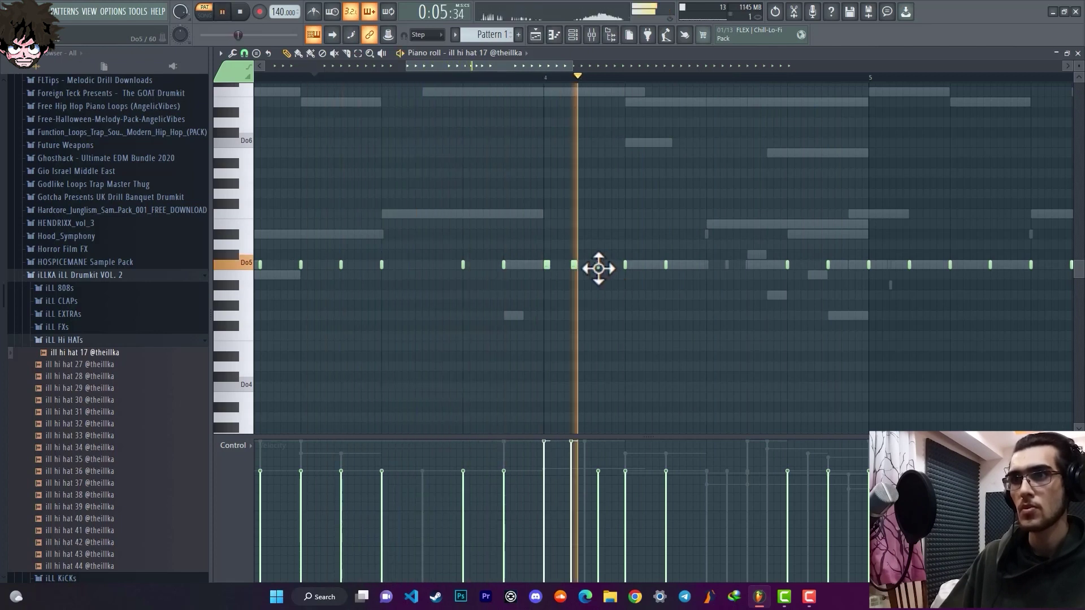
# - Lower the two early bar 4 hits of ill hi hat 17 to Fa#4 and Re4, even out the velocities, and play back
pyautogui.press('space')
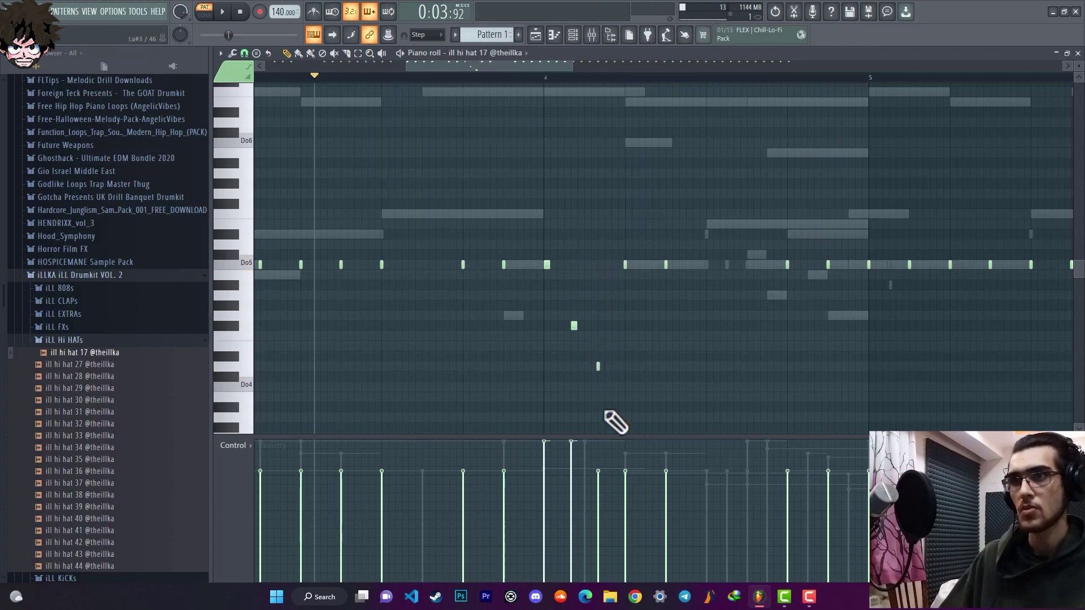
pyautogui.press('space')
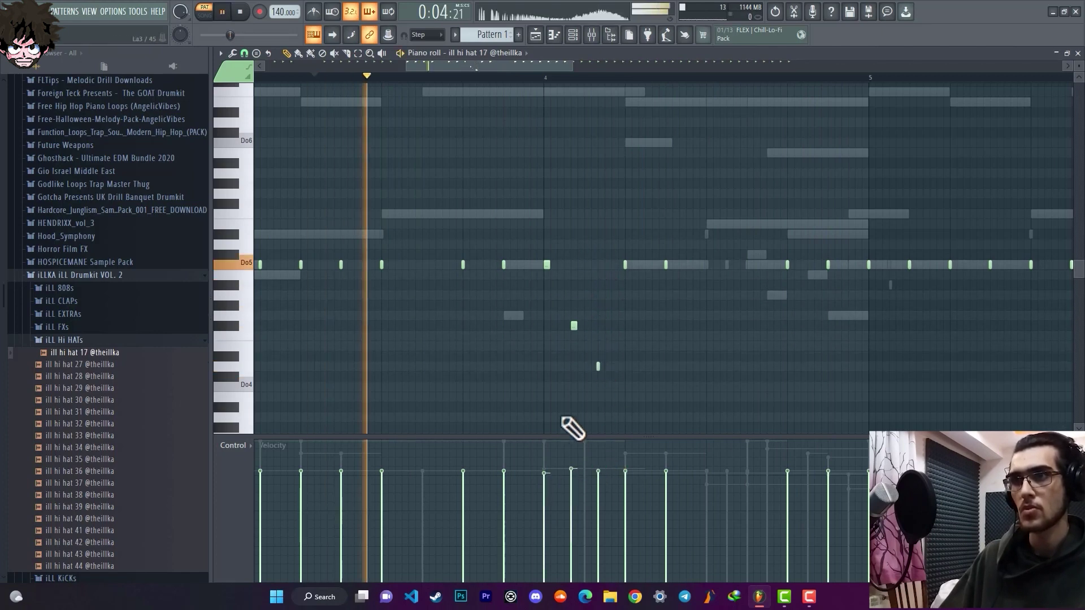
pyautogui.click(598, 366)
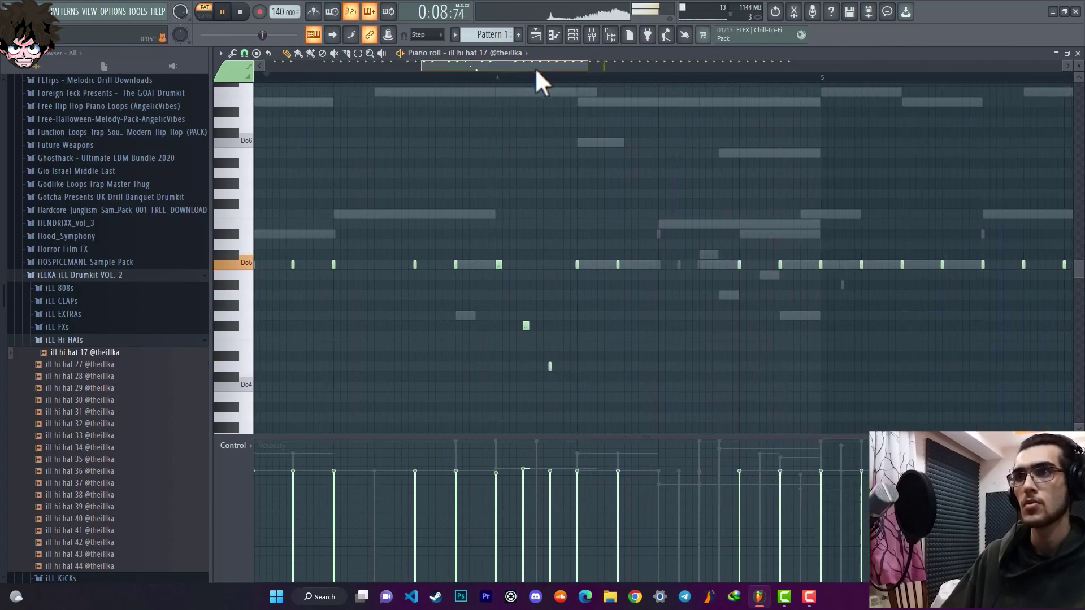
pyautogui.press('space')
# - Replace the ill hi hat 17 notes in bars 5 to 8 with a copy of bars 1 to 4 and play the pattern
pyautogui.scroll(-4, 590, 96)
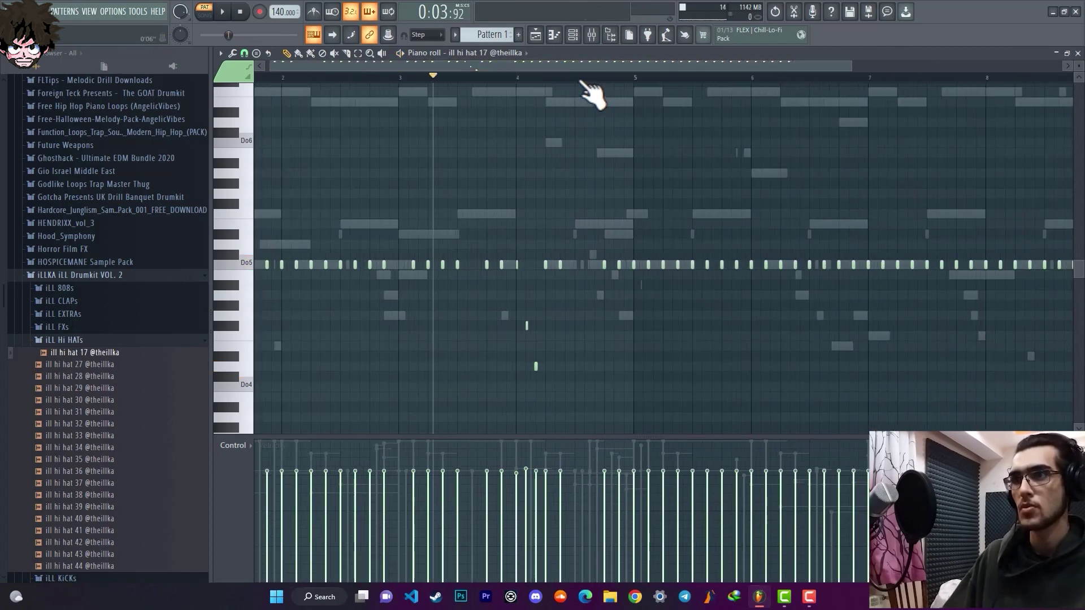
pyautogui.moveTo(708, 276)
pyautogui.mouseDown()
pyautogui.moveTo(831, 271)
pyautogui.moveTo(617, 305)
pyautogui.moveTo(726, 258)
pyautogui.moveTo(750, 264)
pyautogui.mouseUp()
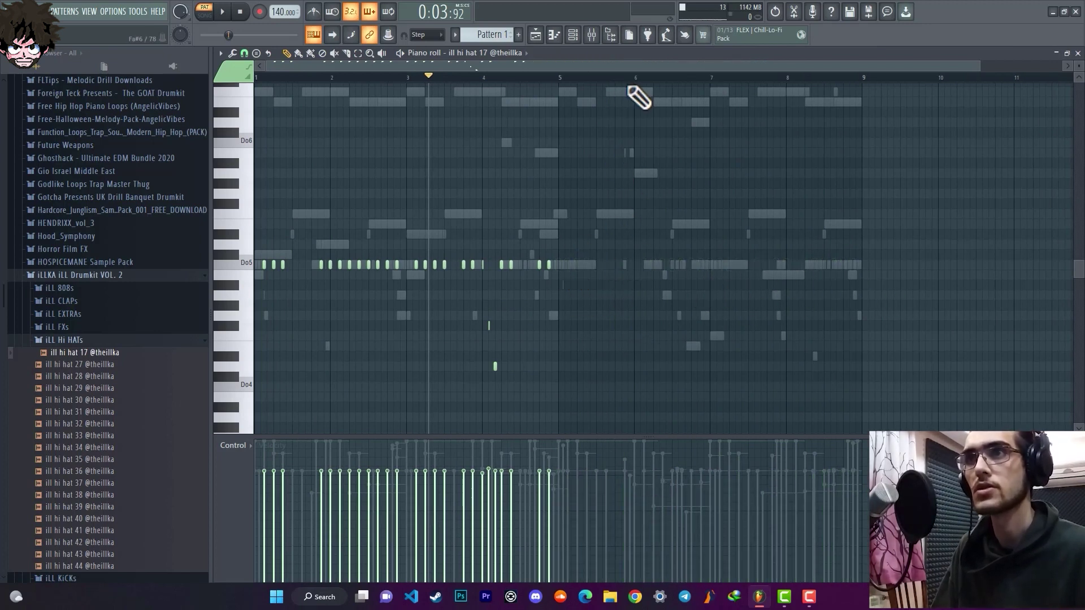
pyautogui.moveTo(520, 85); pyautogui.dragTo(257, 77)
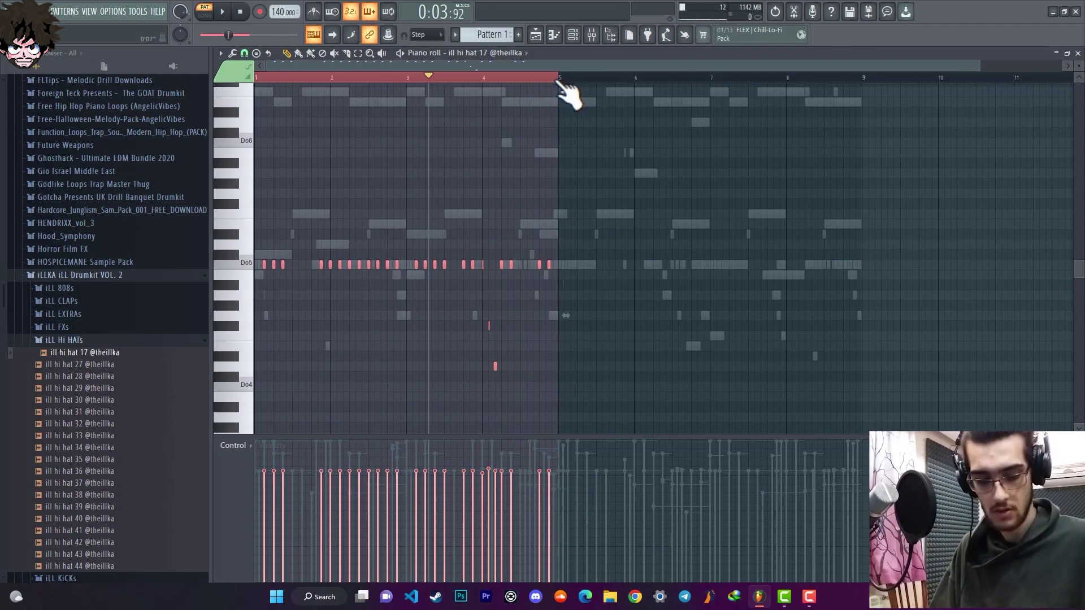
pyautogui.hotkey('ctrl', 'b')
pyautogui.hotkey('ctrl', 'a')
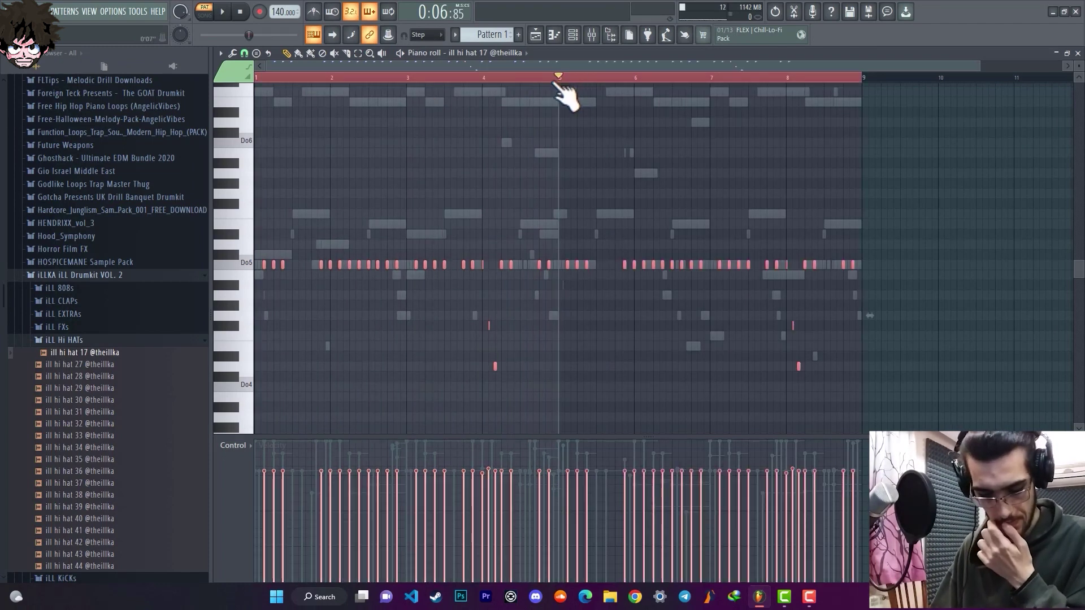
pyautogui.press('space')
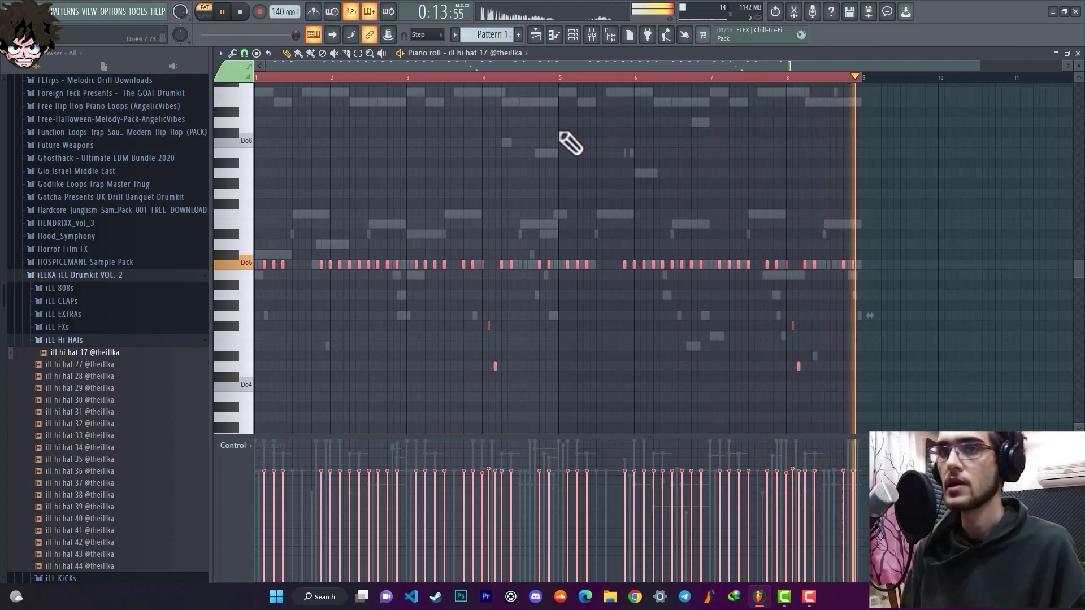
pyautogui.press('space')
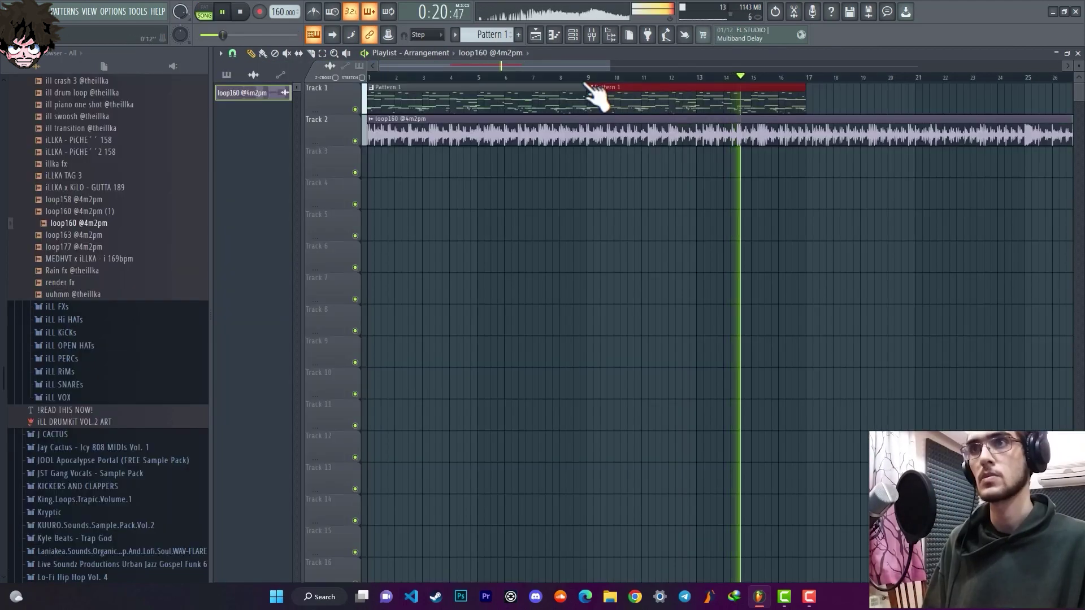
# - Repeat the two Pattern 1 clips along Track 1 up to bar 65 and delete the last eight-bar clip
pyautogui.scroll(-3, 590, 91)
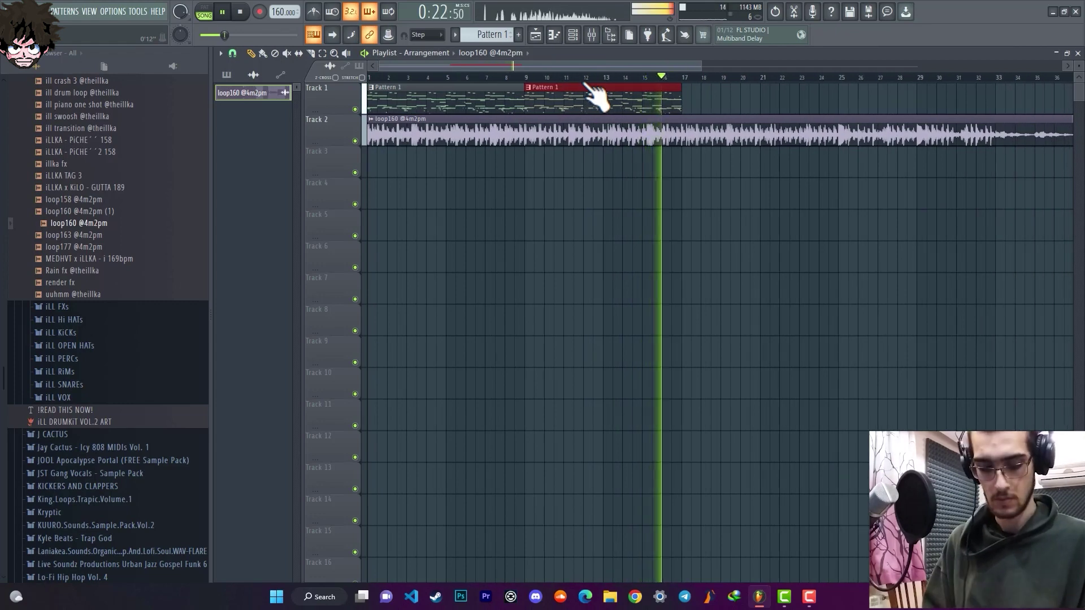
pyautogui.moveTo(705, 99); pyautogui.dragTo(363, 107)
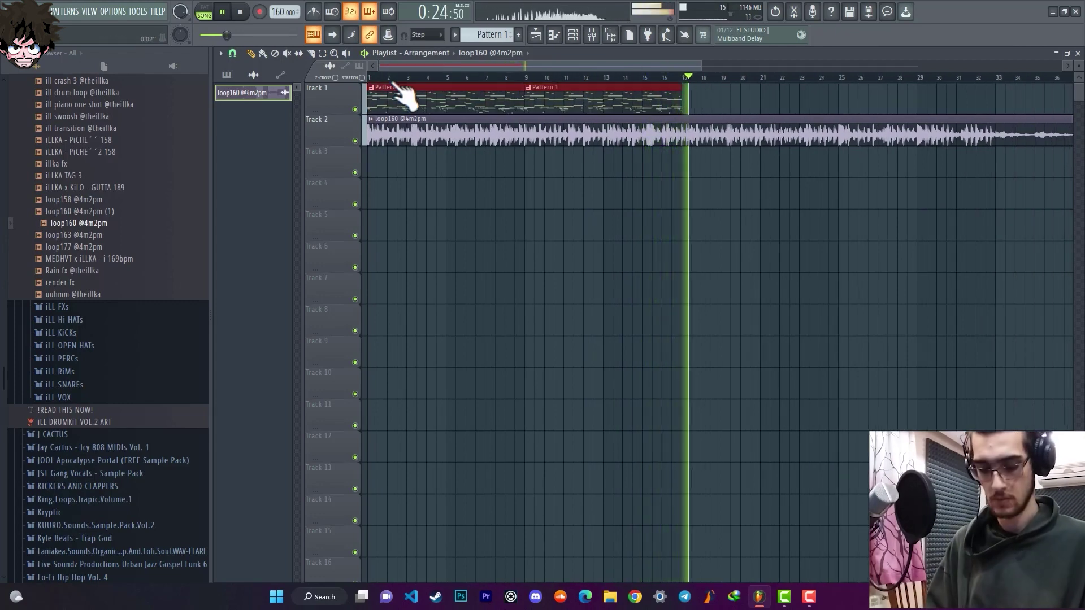
pyautogui.hotkey('ctrl', 'b')
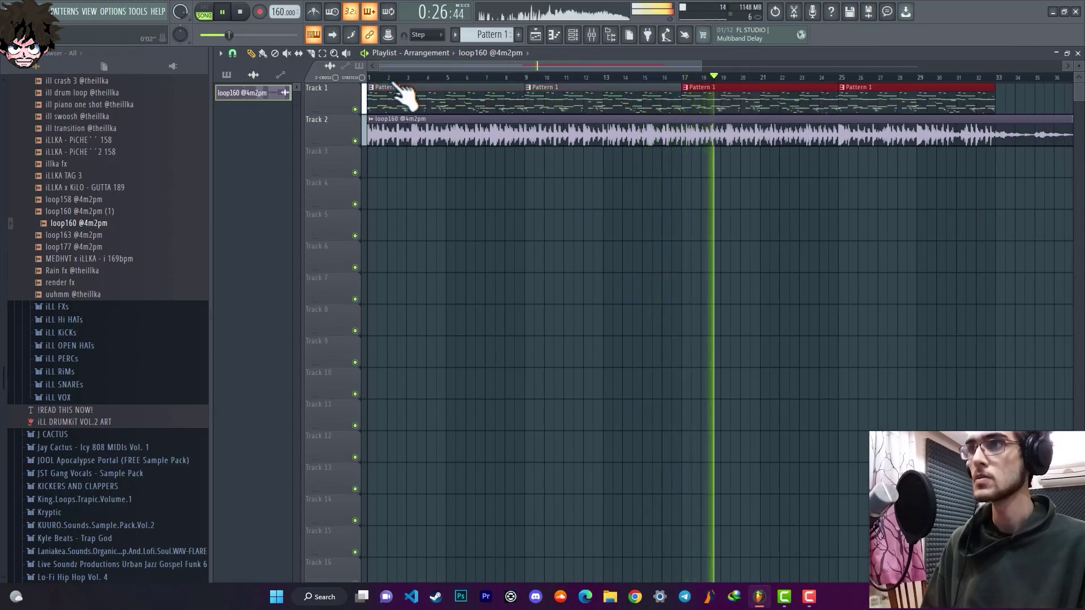
pyautogui.hotkey('ctrl', 'b')
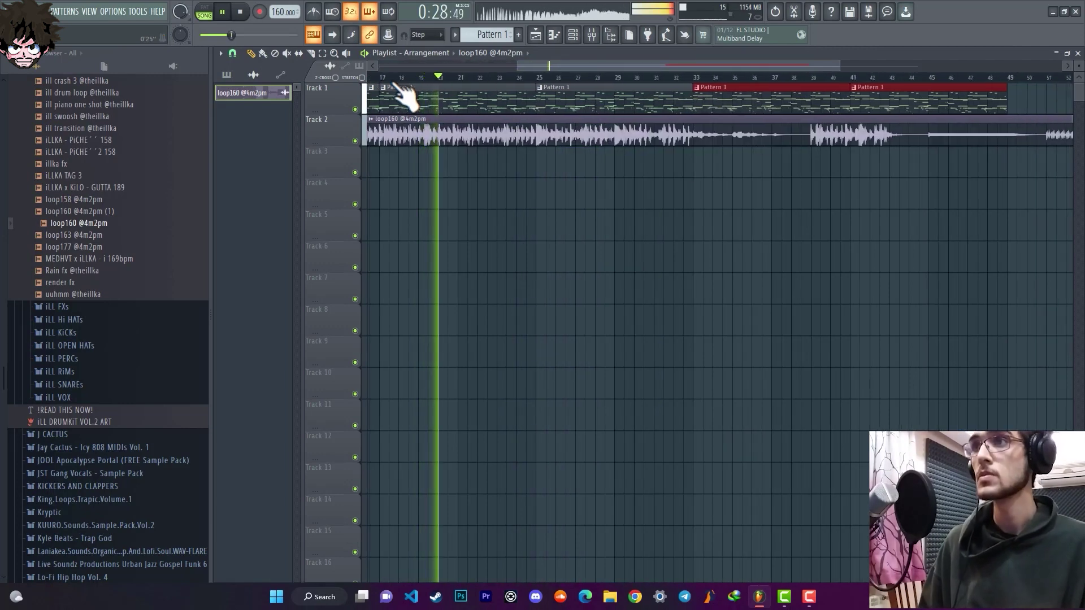
pyautogui.hscroll(5, 402, 95)
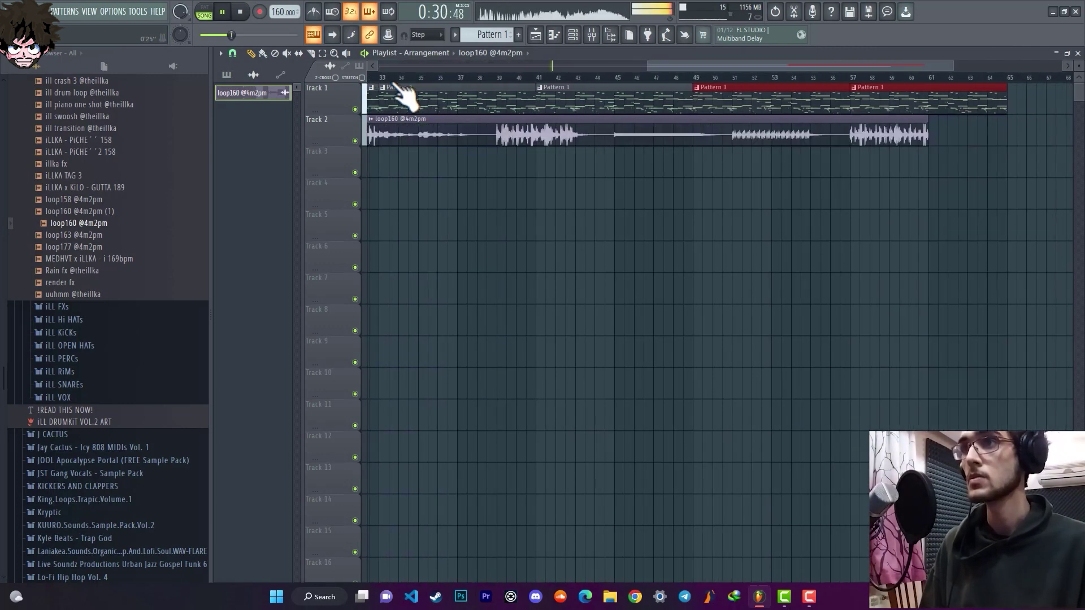
pyautogui.rightClick(909, 102)
pyautogui.scroll(-3, 784, 81)
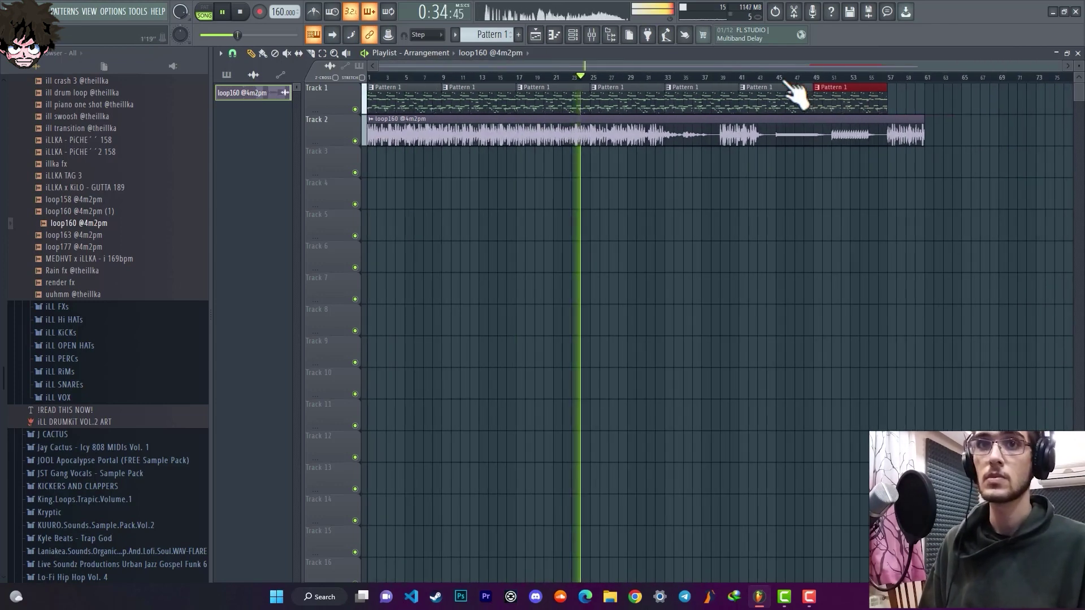
pyautogui.moveTo(79, 228); pyautogui.dragTo(428, 190)
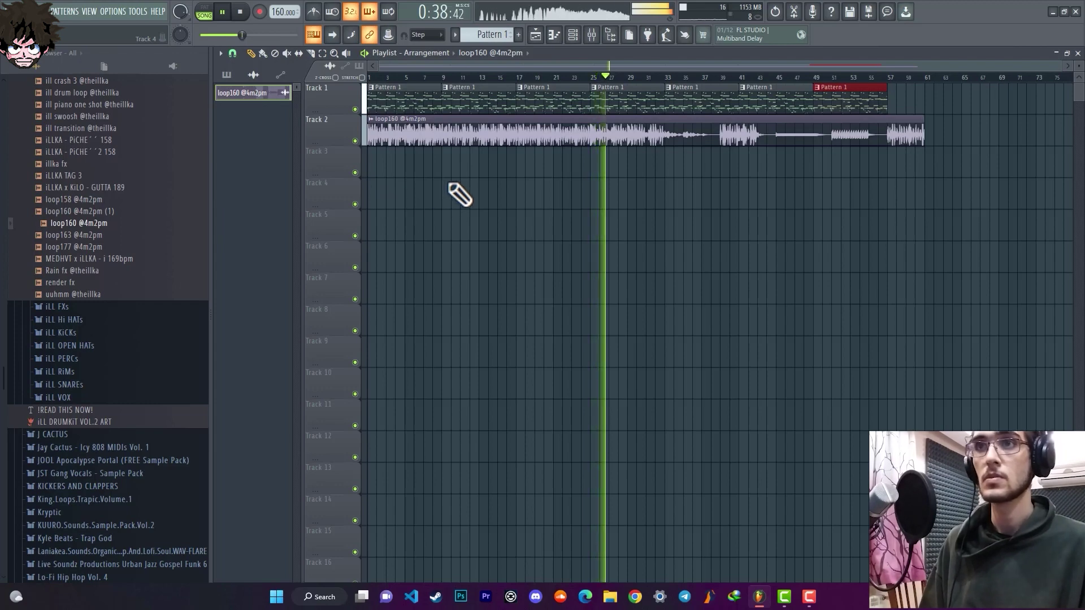
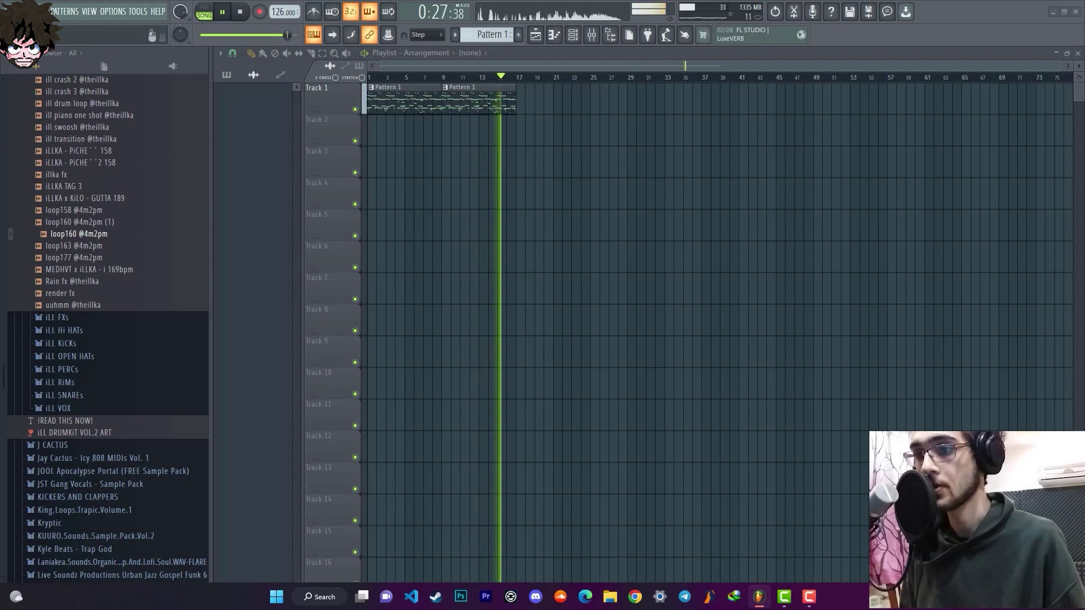
# - Narrow the band 2 dip in the 808's Fruity parametric EQ 2, adjust its level and play the song
pyautogui.press('space')
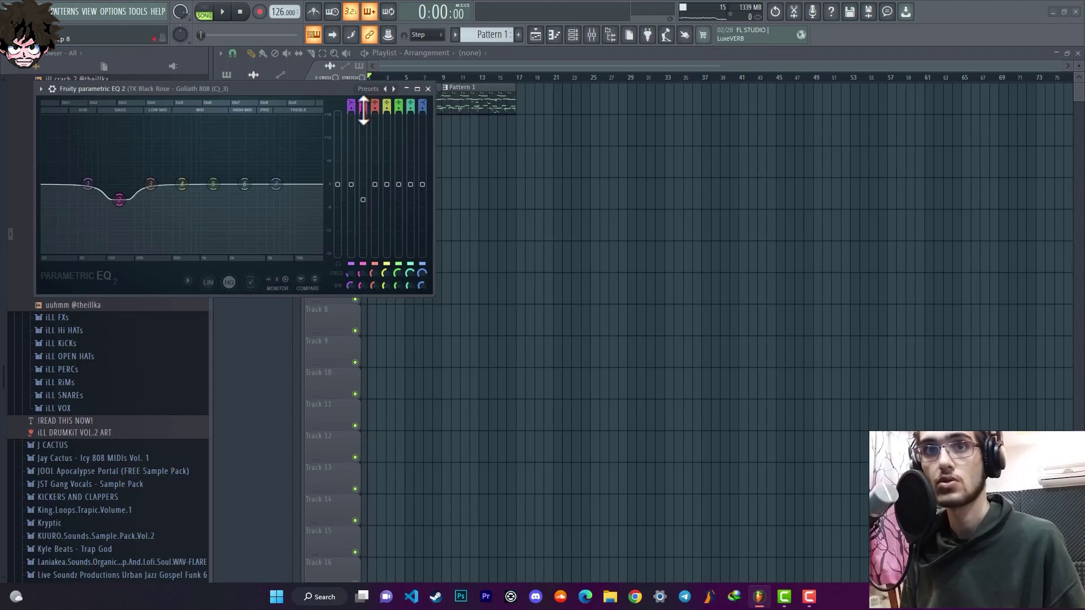
pyautogui.scroll(-3, 364, 282)
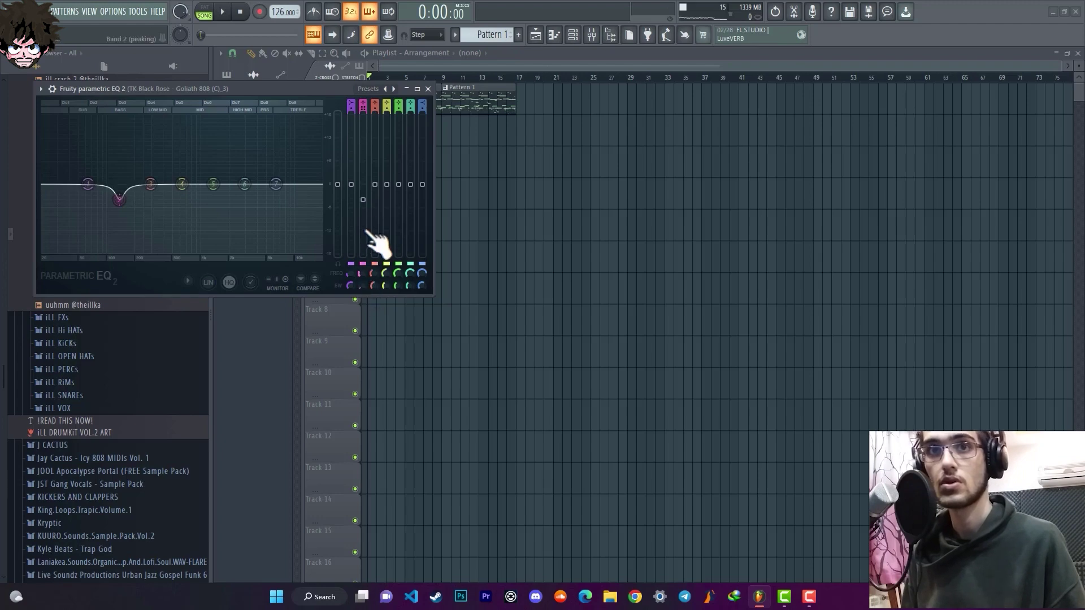
pyautogui.moveTo(363, 200); pyautogui.dragTo(364, 196)
pyautogui.press('space')
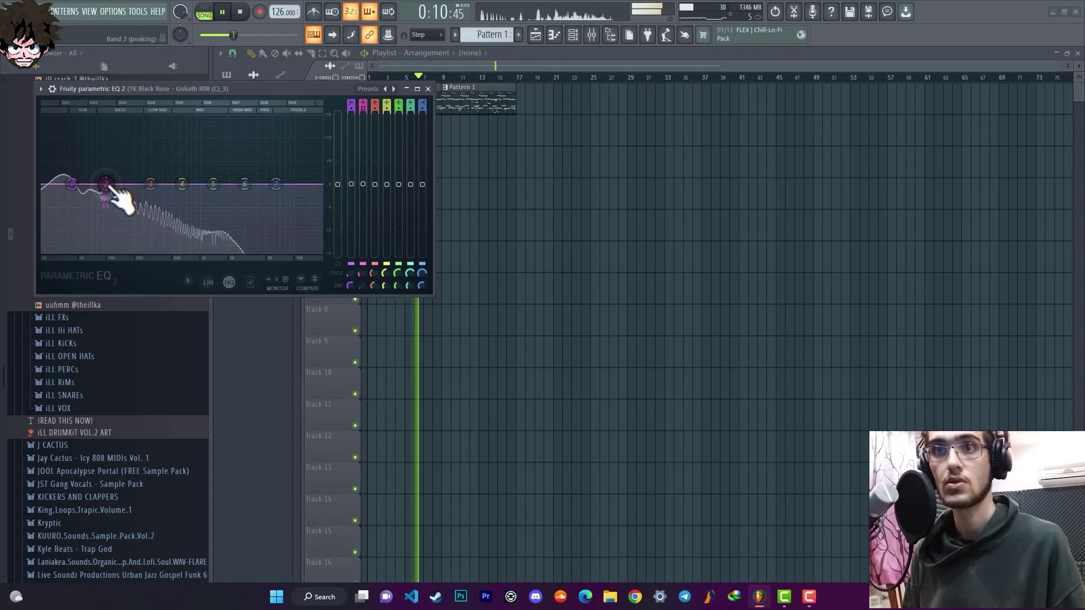
pyautogui.rightClick(363, 186)
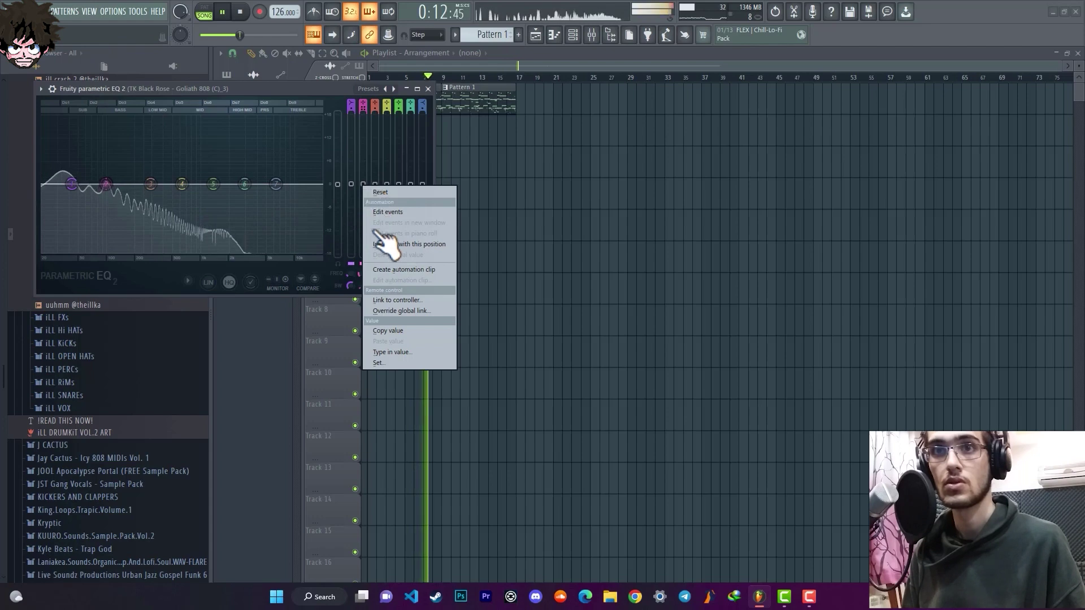
pyautogui.click(396, 300)
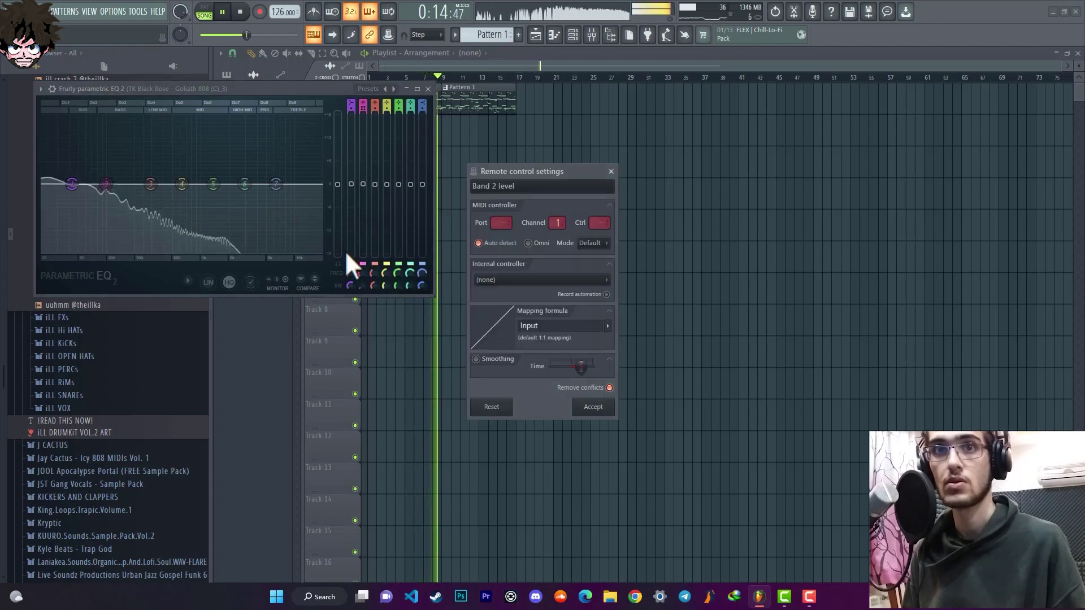
pyautogui.click(611, 171)
pyautogui.press('space')
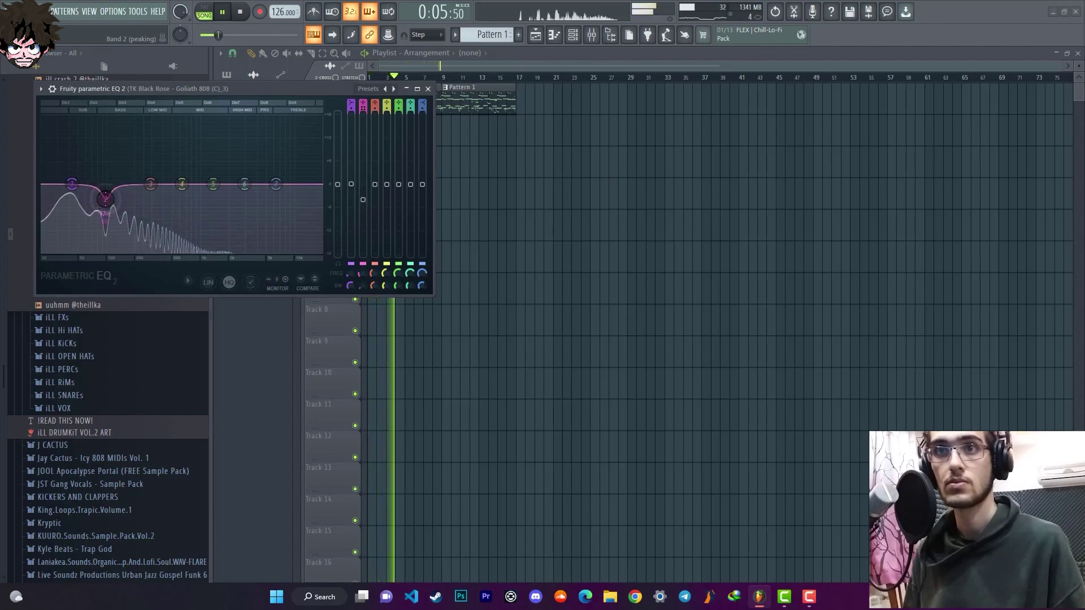
# - Return EQ band 2's level to zero and link it to Peak ctrl - Peak with the mapping formula 0.5-Input
pyautogui.moveTo(363, 199); pyautogui.dragTo(363, 193)
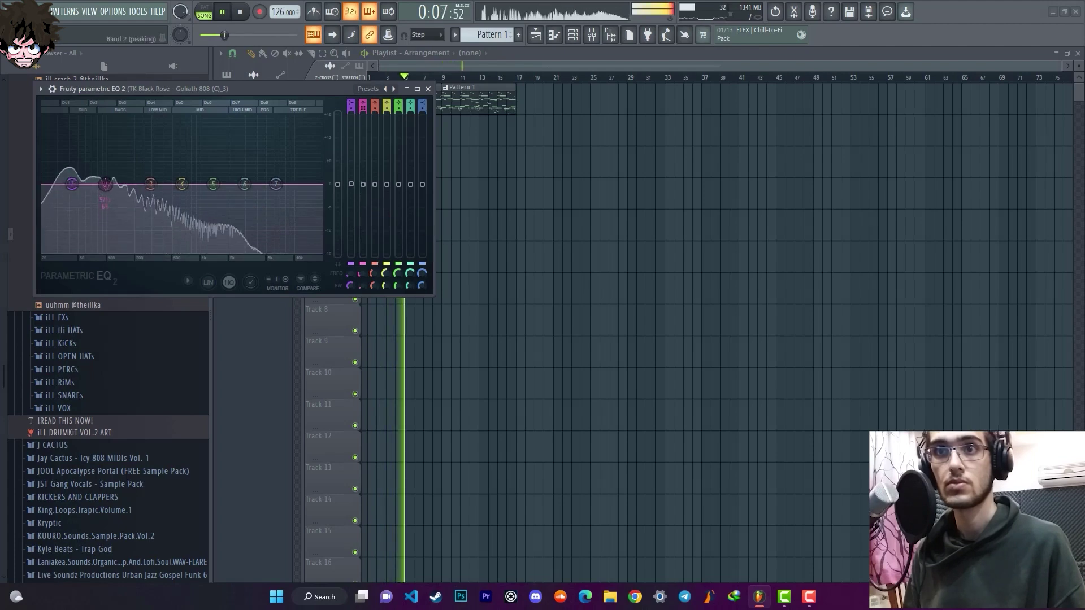
pyautogui.rightClick(362, 186)
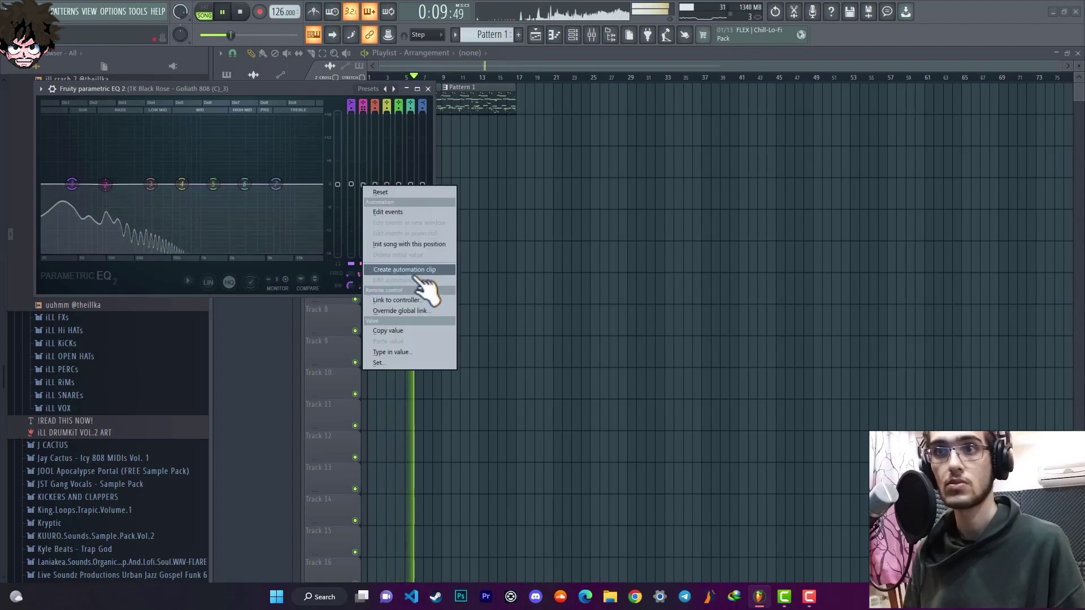
pyautogui.click(425, 301)
pyautogui.click(540, 279)
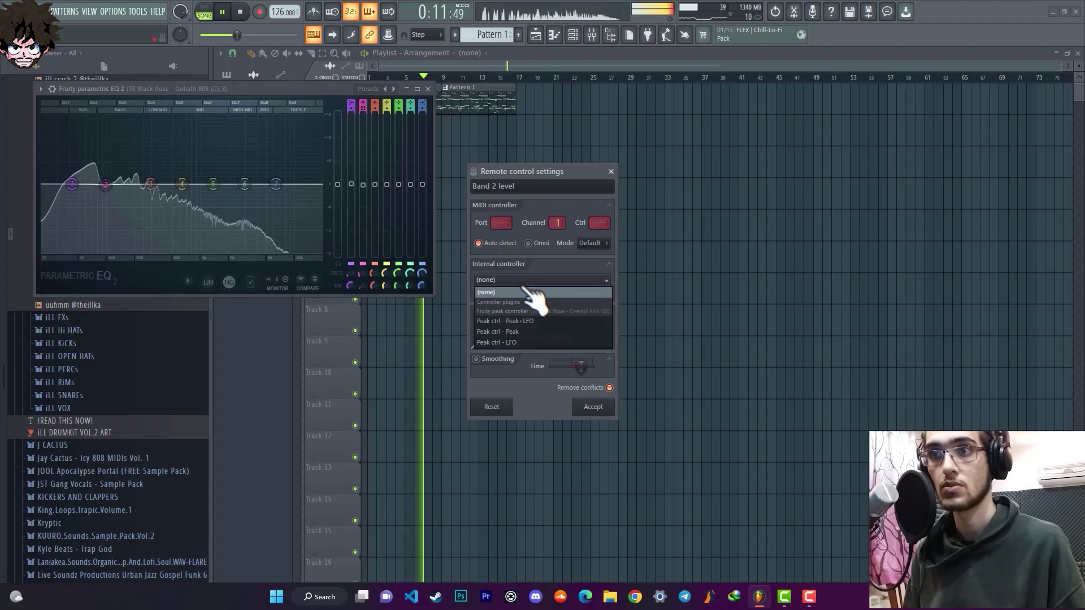
pyautogui.click(556, 332)
pyautogui.click(610, 325)
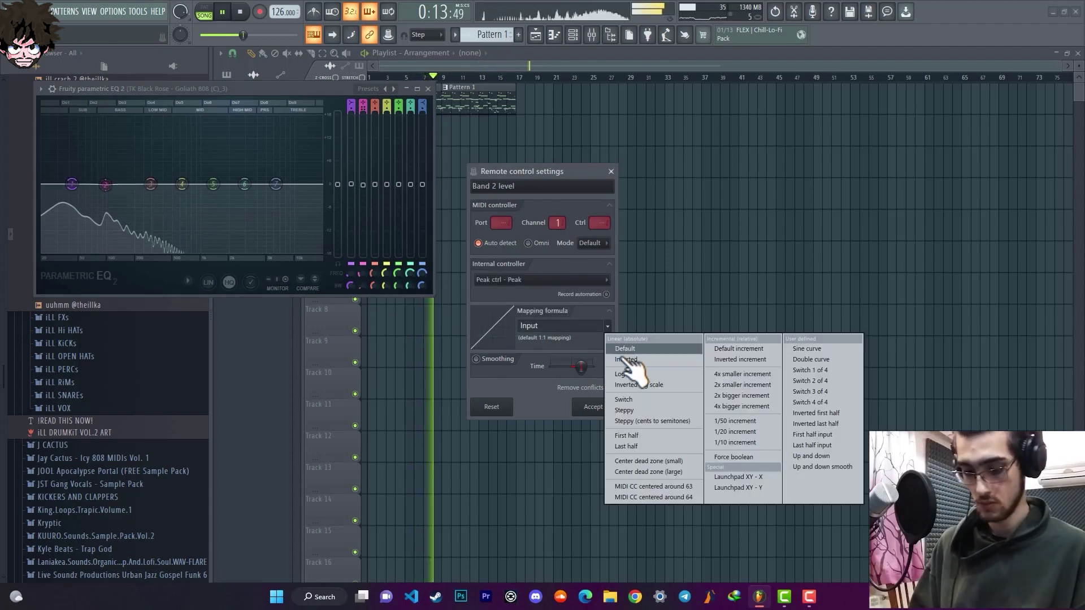
pyautogui.click(627, 349)
pyautogui.click(522, 327)
pyautogui.write('0.5-')
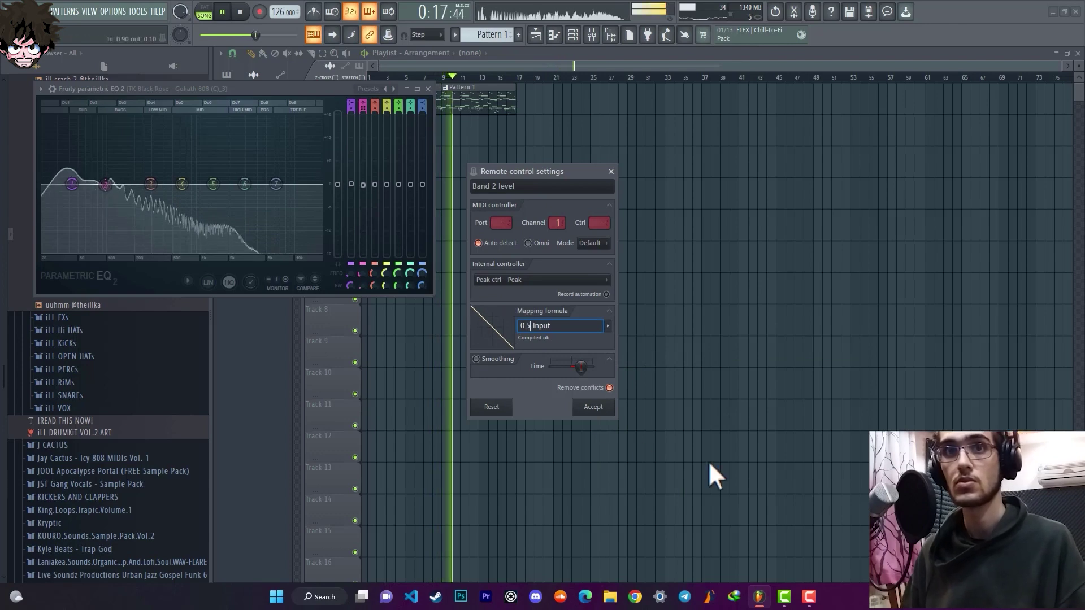
pyautogui.click(590, 408)
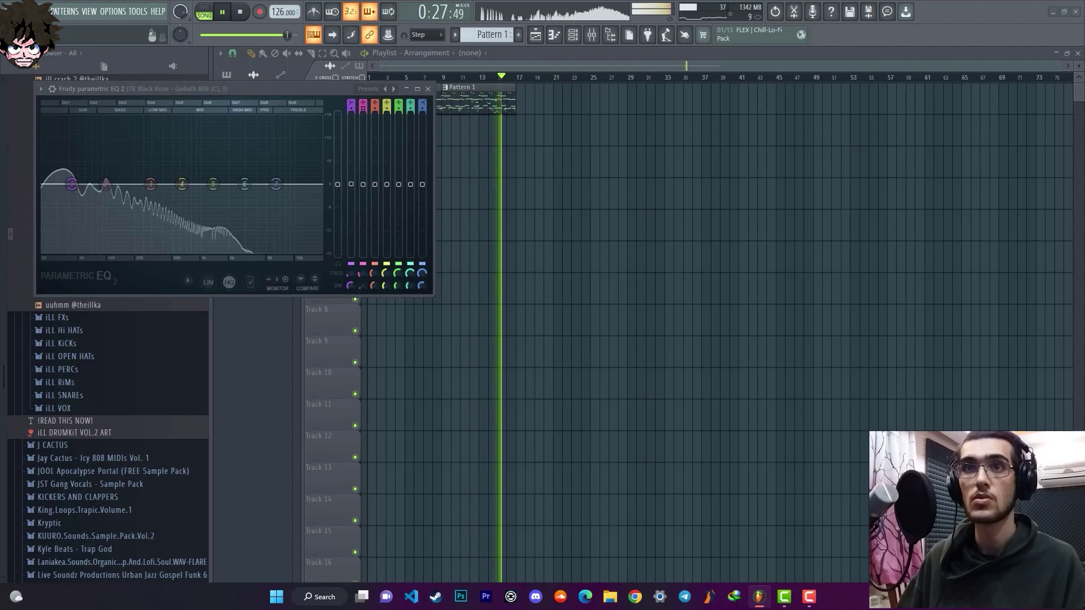
# - Examine the kick's Fruity peak controller beside the 808's EQ during playback, close both plugin windows and stop the song
pyautogui.press('Tab')
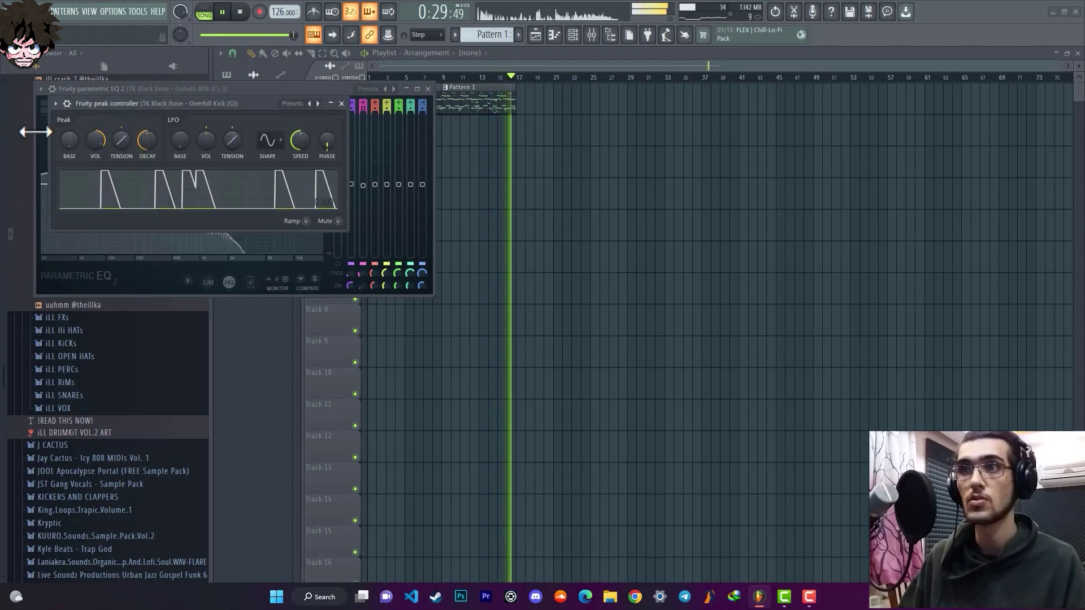
pyautogui.moveTo(248, 103); pyautogui.dragTo(695, 96)
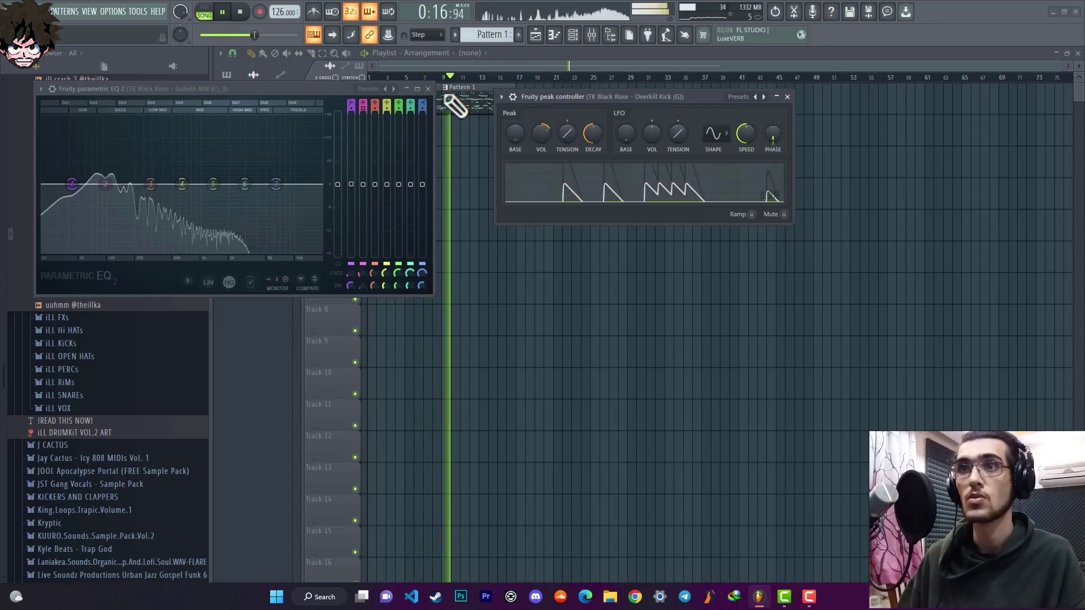
pyautogui.click(787, 97)
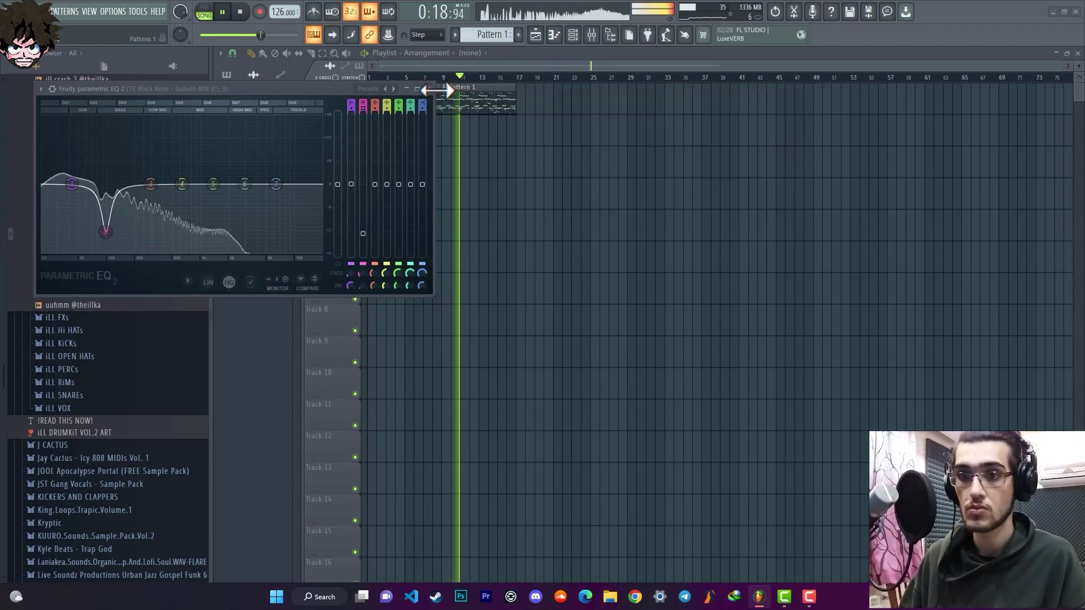
pyautogui.click(427, 88)
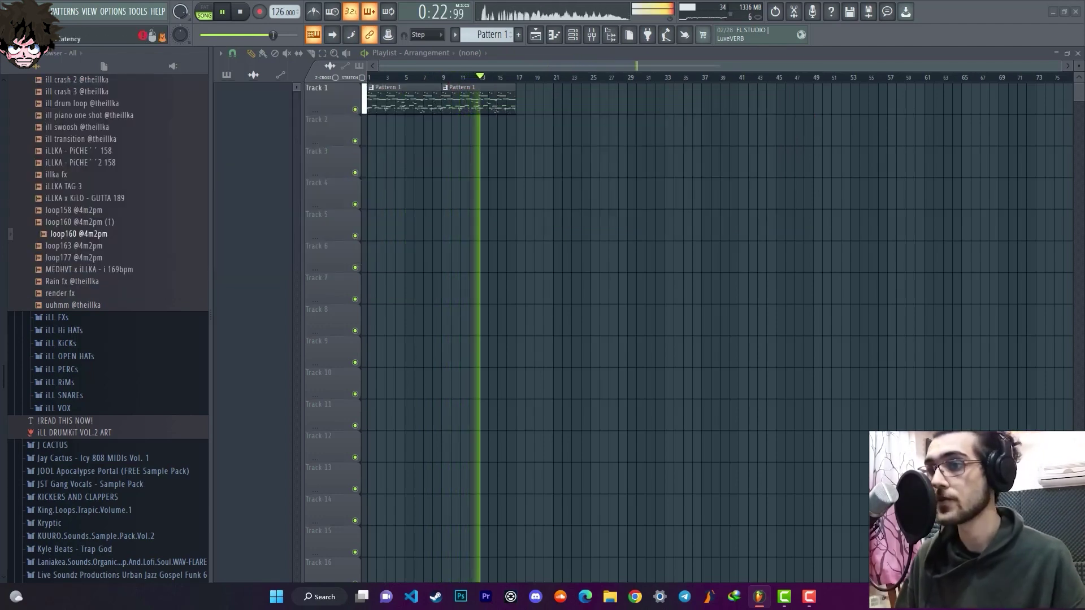
pyautogui.press('space')
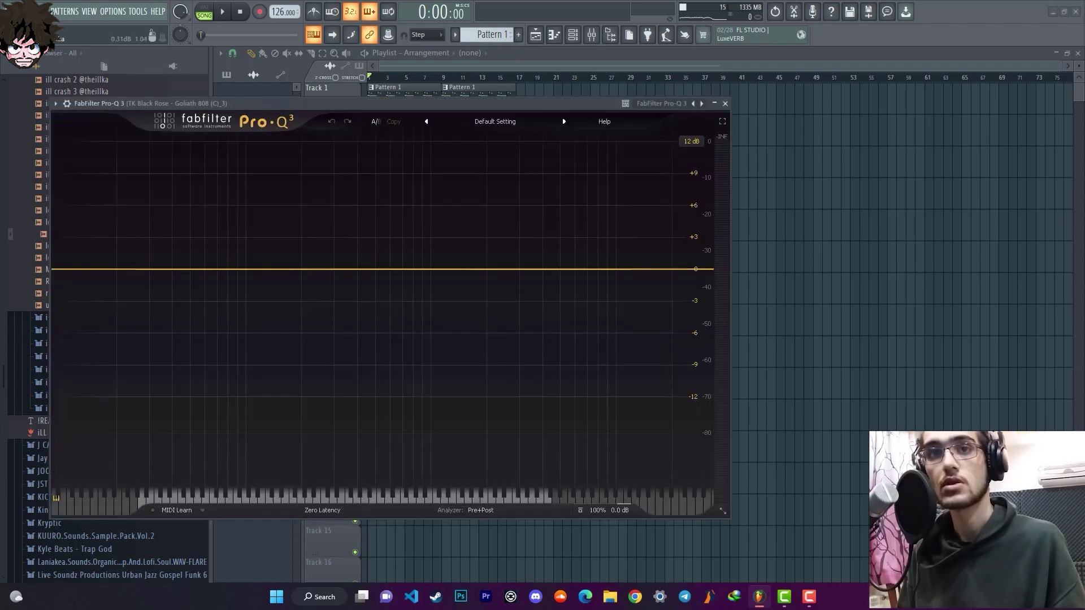
# - Add a low cut at 10 Hz with a 30 dB/oct slope to the 808 in Pro-Q 3 during playback
pyautogui.click(67, 270)
pyautogui.press('space')
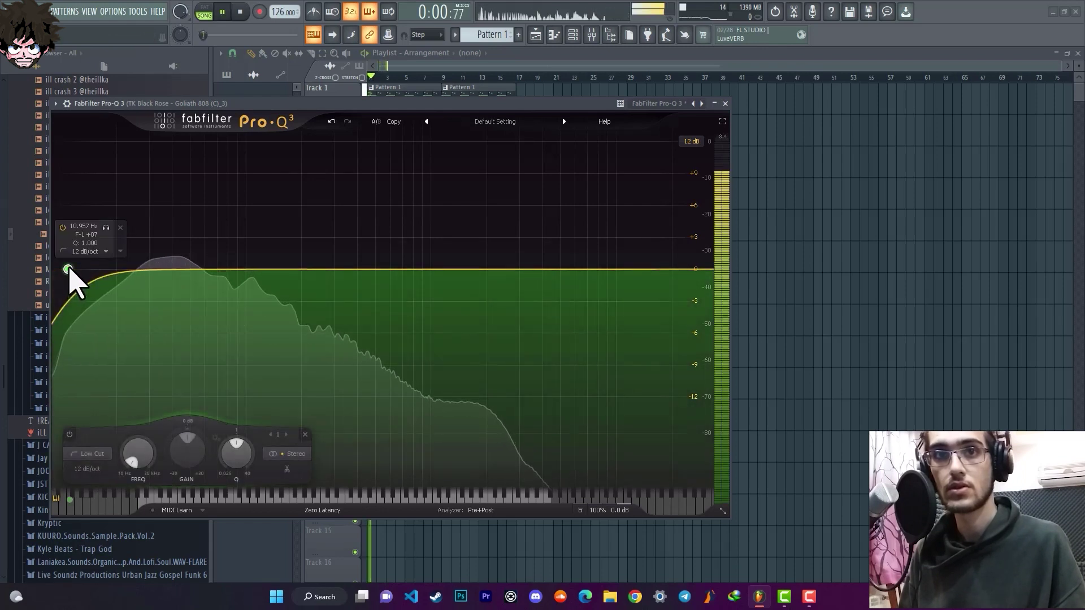
pyautogui.scroll(6, 68, 268)
pyautogui.scroll(-3, 68, 269)
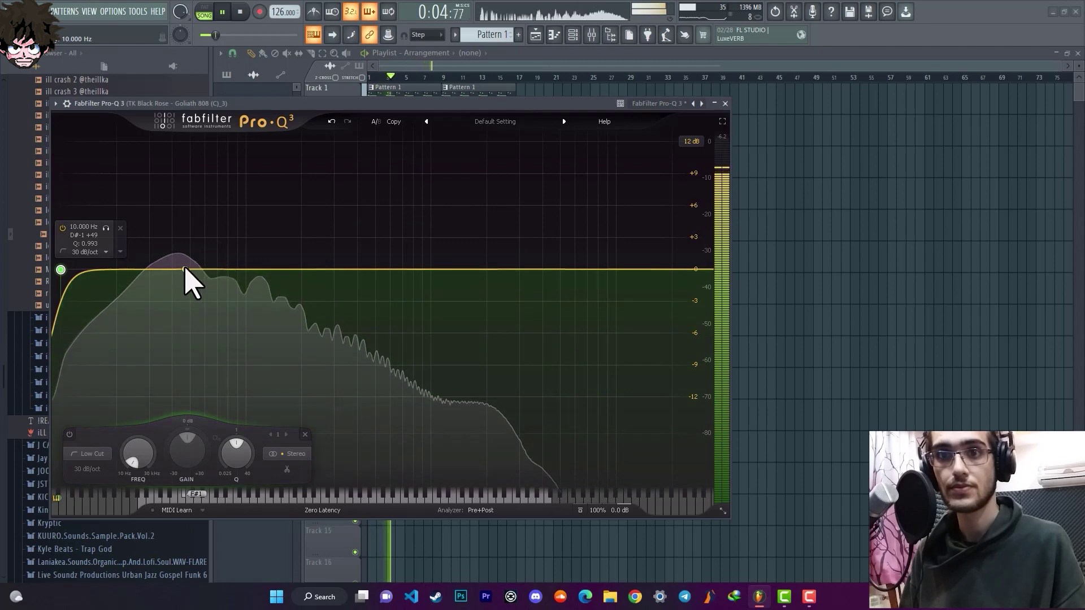
# - Add a dynamic bell at about 43 Hz with a -3.83 dB range and a Q of about 2.9
pyautogui.click(177, 270)
pyautogui.scroll(10, 177, 270)
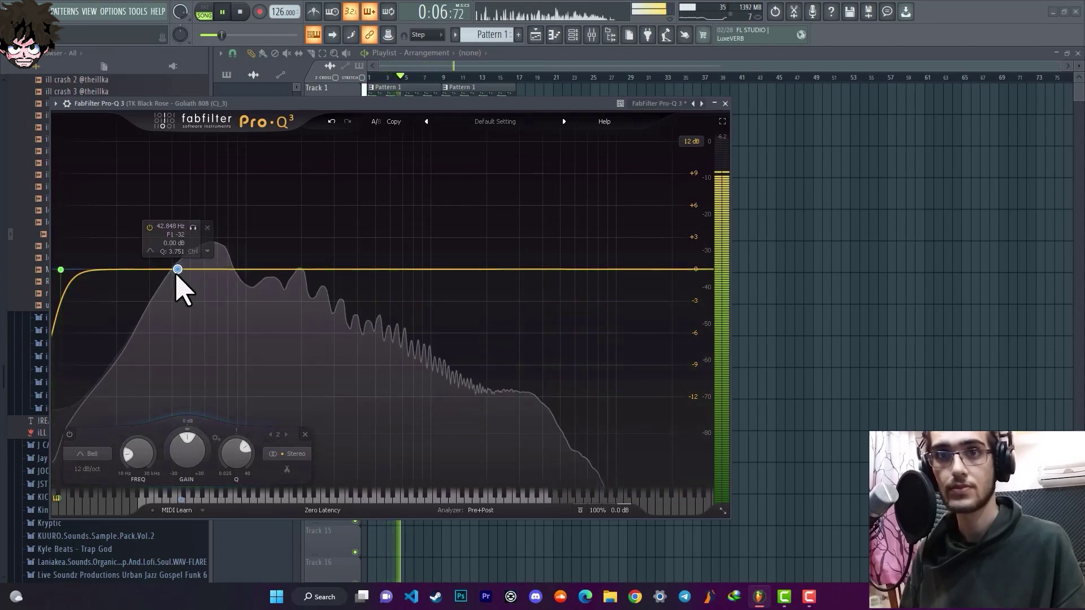
pyautogui.moveTo(178, 429); pyautogui.dragTo(177, 433)
pyautogui.scroll(-5, 234, 458)
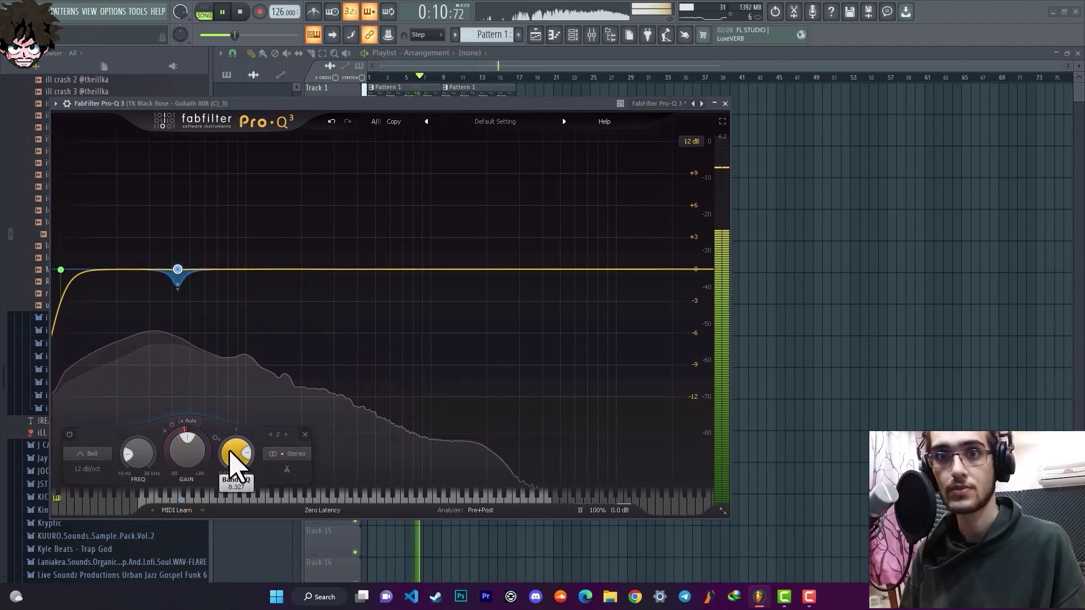
pyautogui.scroll(-2, 230, 452)
pyautogui.scroll(-3, 184, 448)
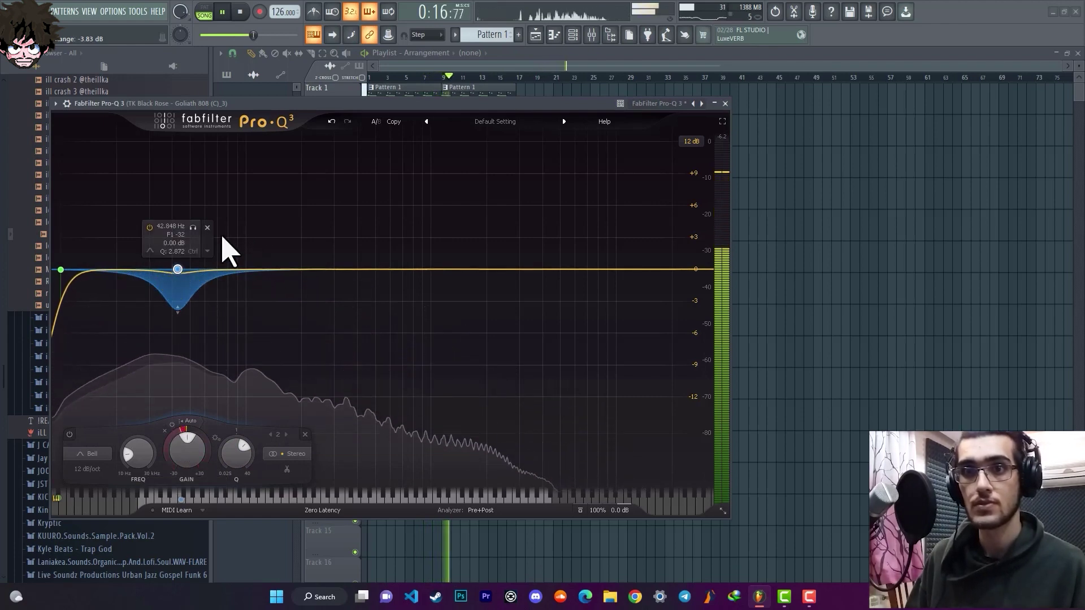
# - Add a dynamic bell at about 102 Hz, narrow its Q and set its dynamic range to +3.41 dB
pyautogui.click(248, 270)
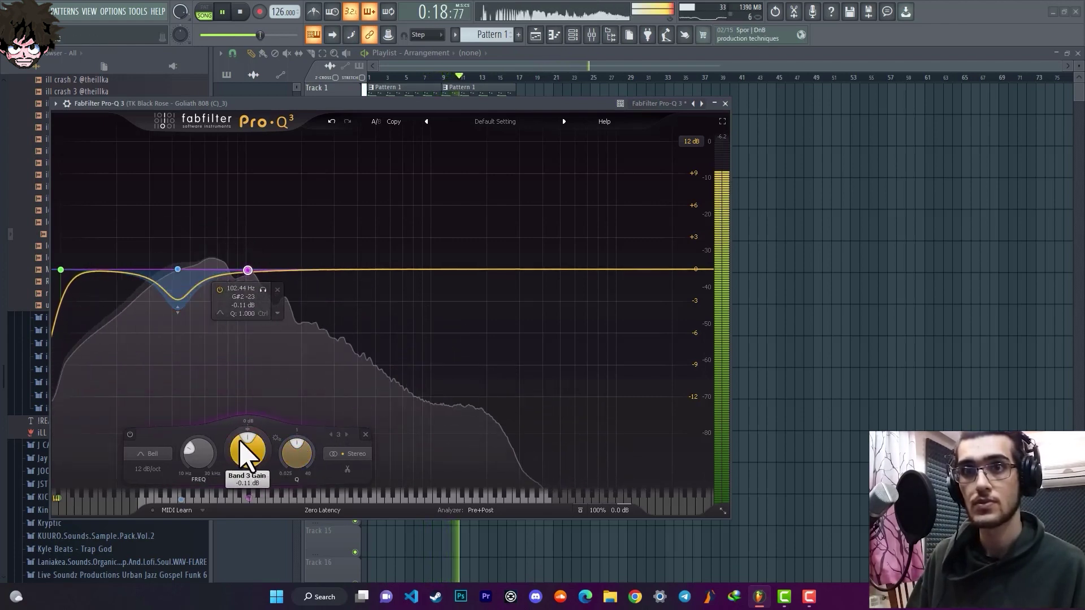
pyautogui.scroll(5, 243, 446)
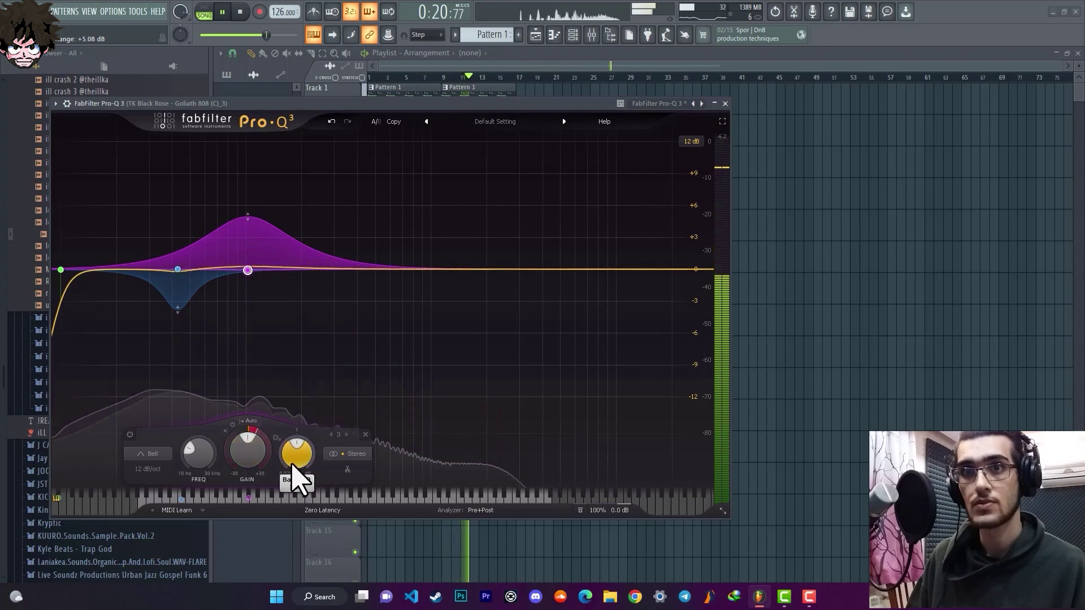
pyautogui.scroll(5, 294, 474)
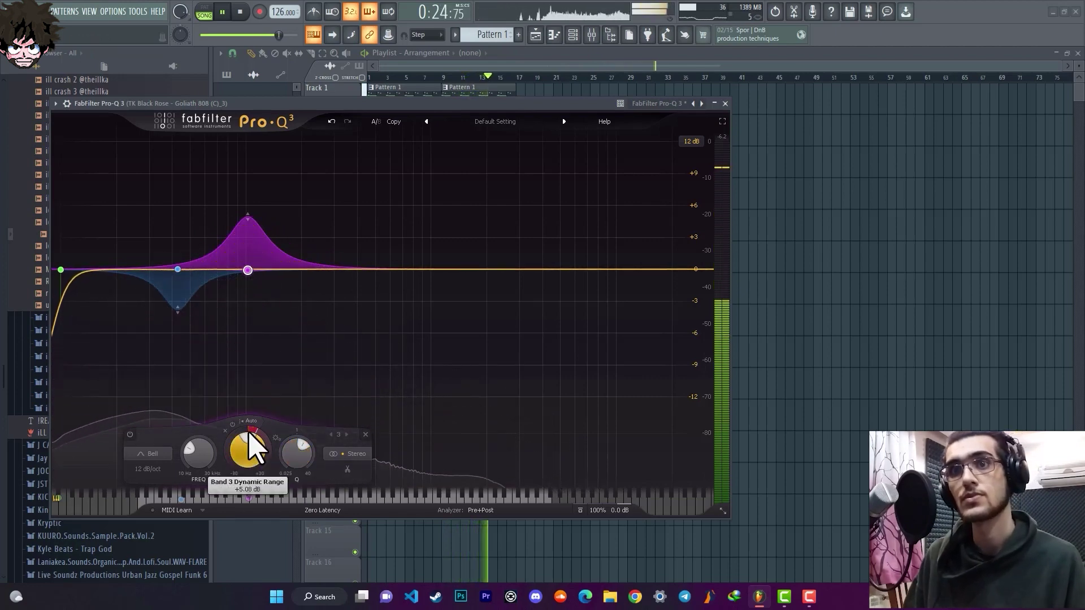
pyautogui.scroll(-2, 250, 447)
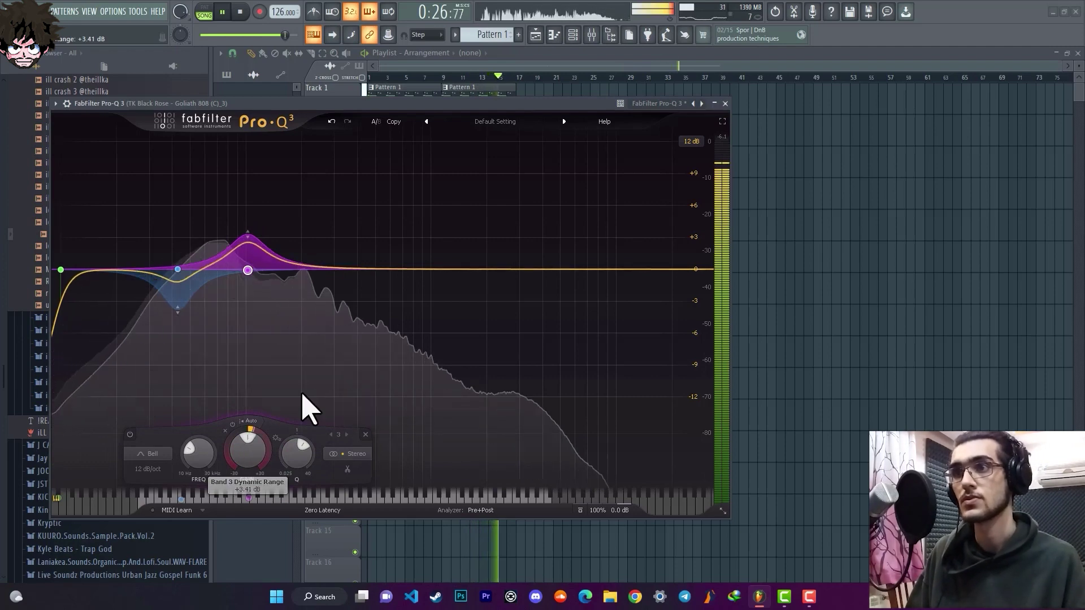
# - Add a high cut at about 27 kHz and steepen its slope to 96 dB/oct
pyautogui.click(687, 269)
pyautogui.scroll(4, 688, 269)
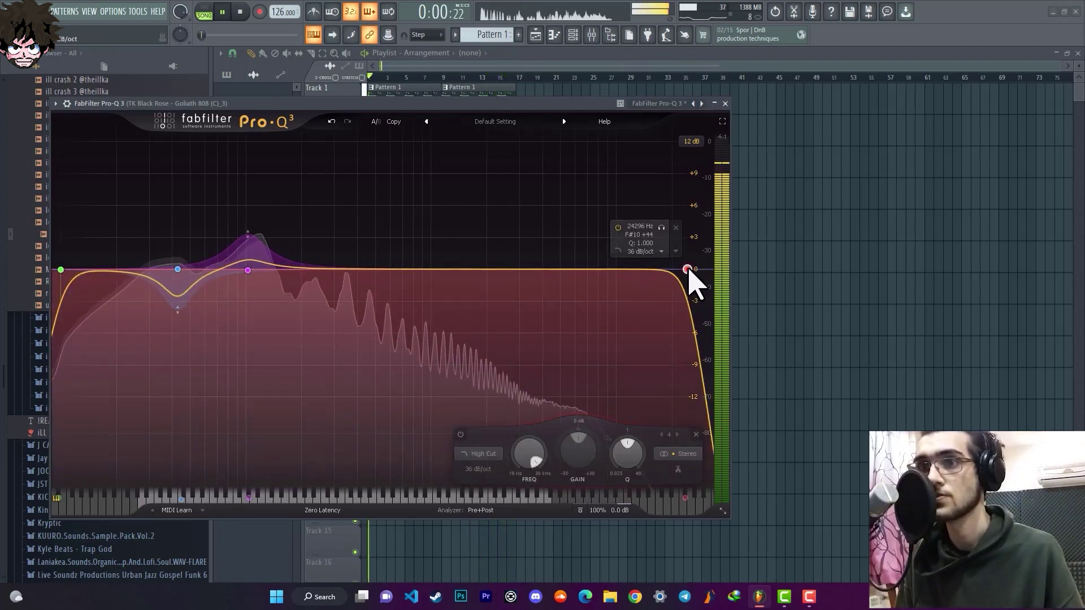
pyautogui.moveTo(687, 269)
pyautogui.mouseDown()
pyautogui.moveTo(554, 278)
pyautogui.moveTo(698, 272)
pyautogui.mouseUp()
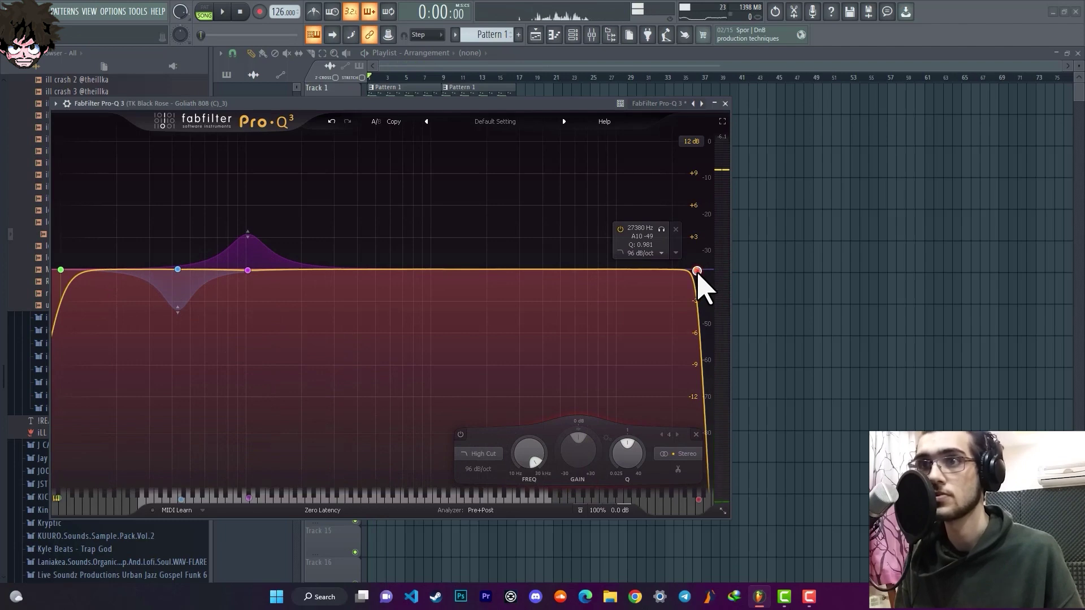
# - Lower the high cut to about 965 Hz and raise it back past 1150 Hz while auditioning the song
pyautogui.moveTo(695, 273); pyautogui.dragTo(428, 275)
pyautogui.press('space')
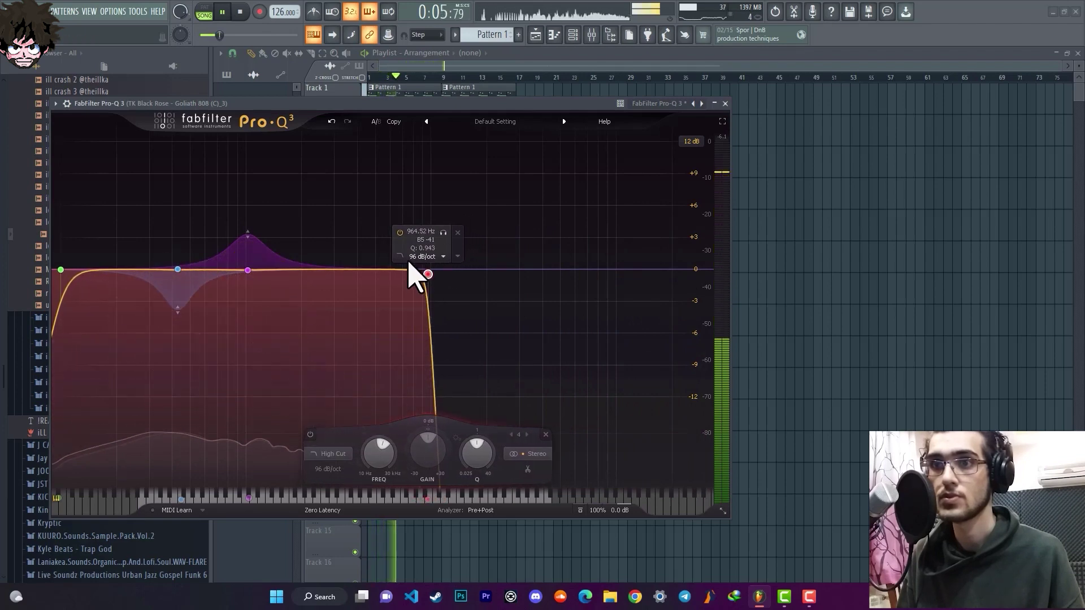
pyautogui.moveTo(448, 233); pyautogui.dragTo(466, 249)
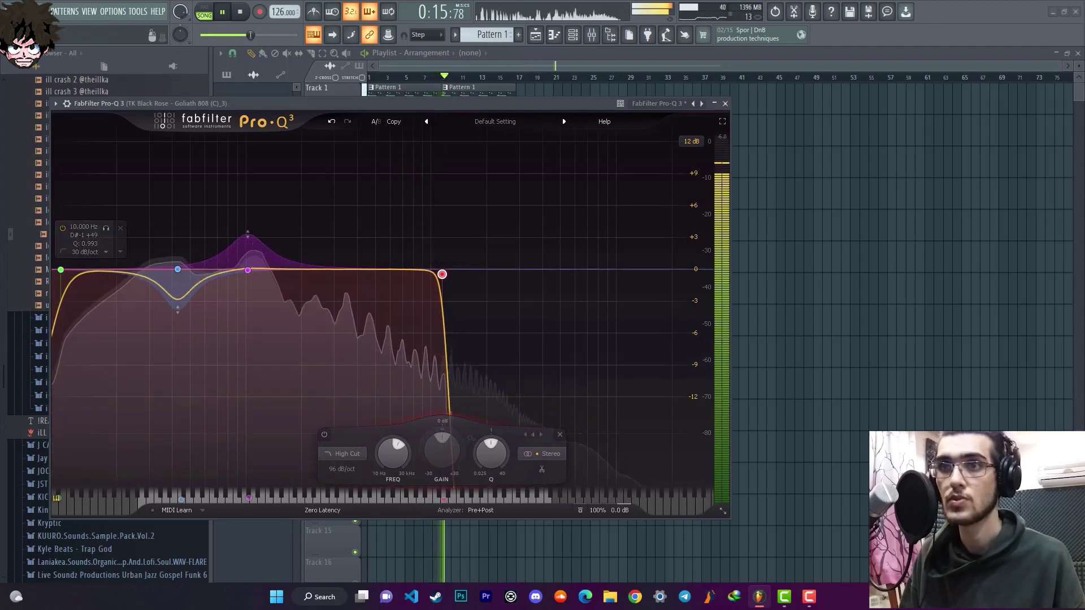
pyautogui.moveTo(432, 276)
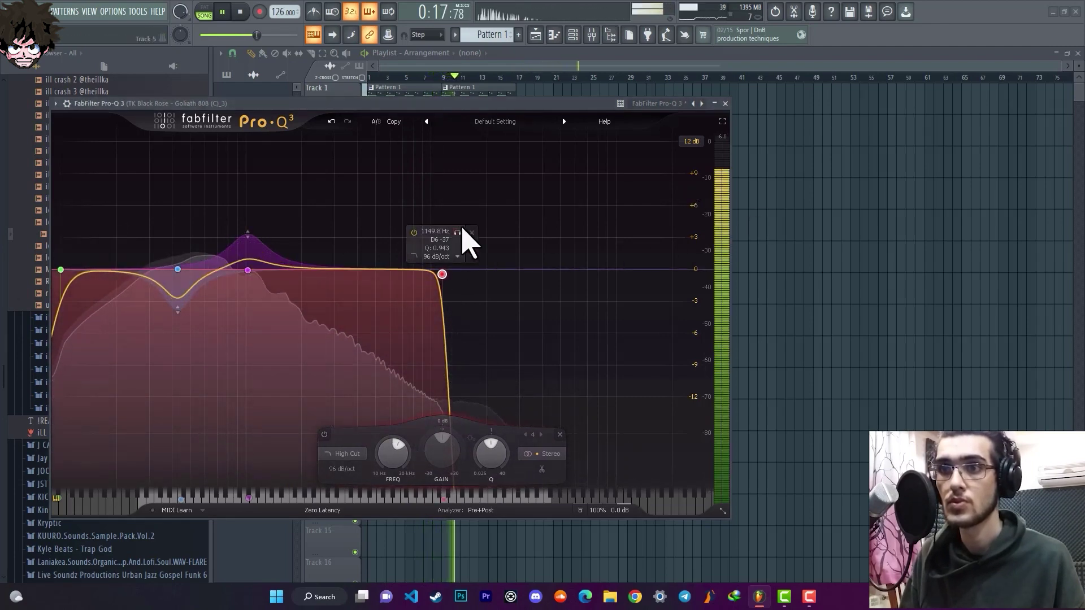
pyautogui.moveTo(463, 231); pyautogui.dragTo(511, 245)
# - Add a bell at about 880 Hz with +2.92 dB gain and an upward dynamic range, and close Pro-Q 3
pyautogui.click(406, 269)
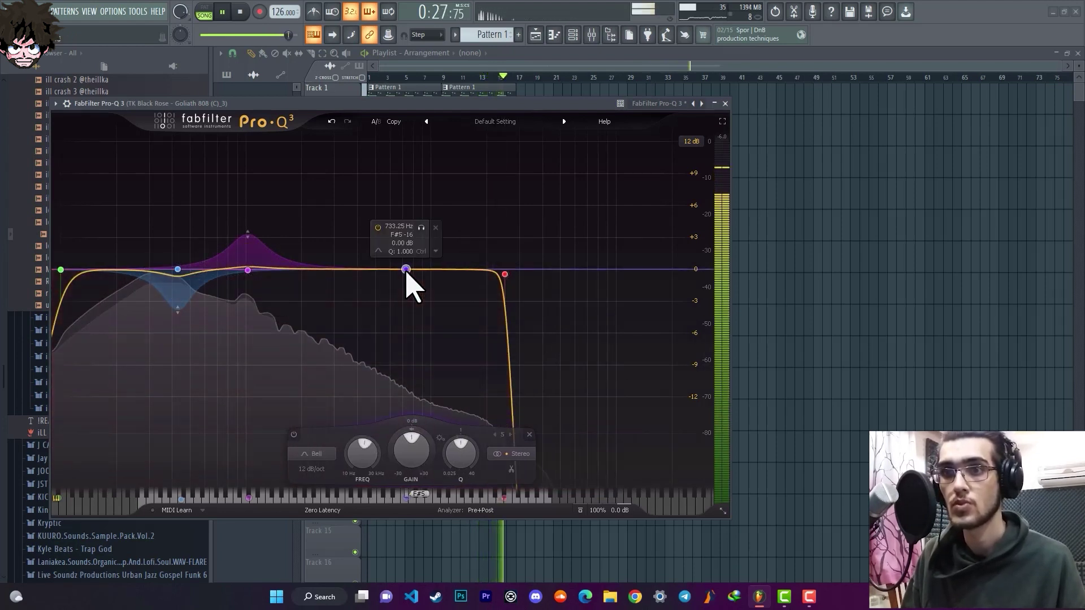
pyautogui.moveTo(406, 270); pyautogui.dragTo(421, 239)
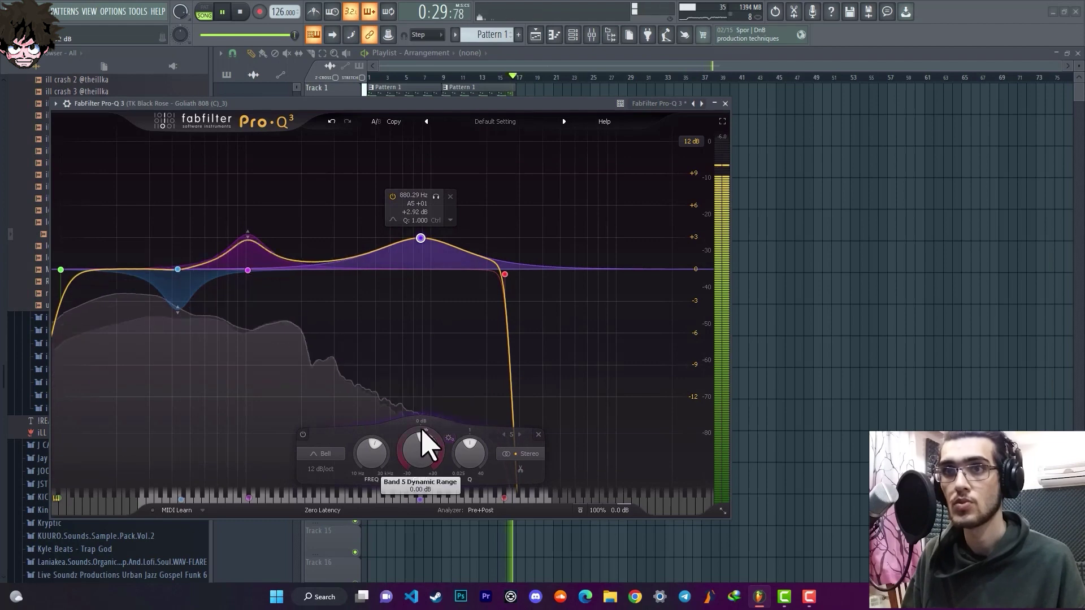
pyautogui.moveTo(422, 443); pyautogui.dragTo(431, 404)
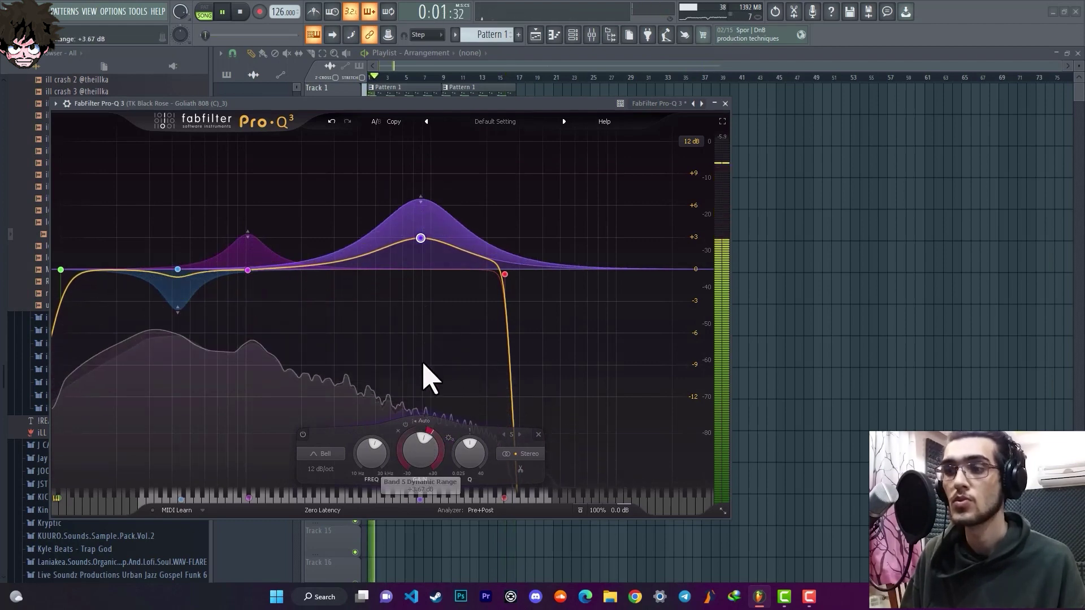
pyautogui.click(725, 104)
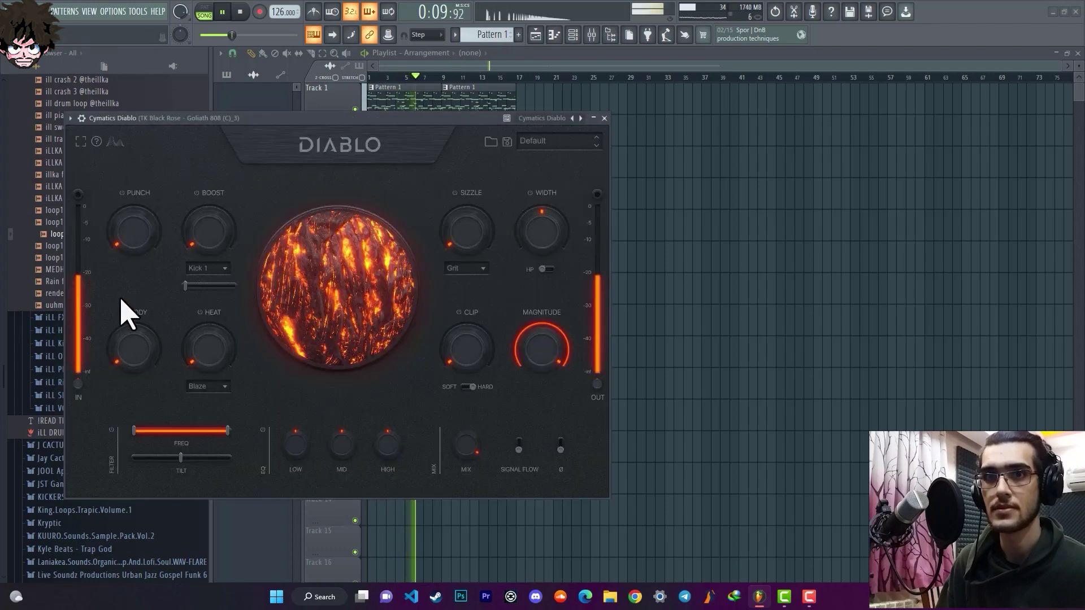
# - Try Diablo's Punch at 29 on the 808 and raise its Body amount
pyautogui.moveTo(130, 260); pyautogui.dragTo(122, 234)
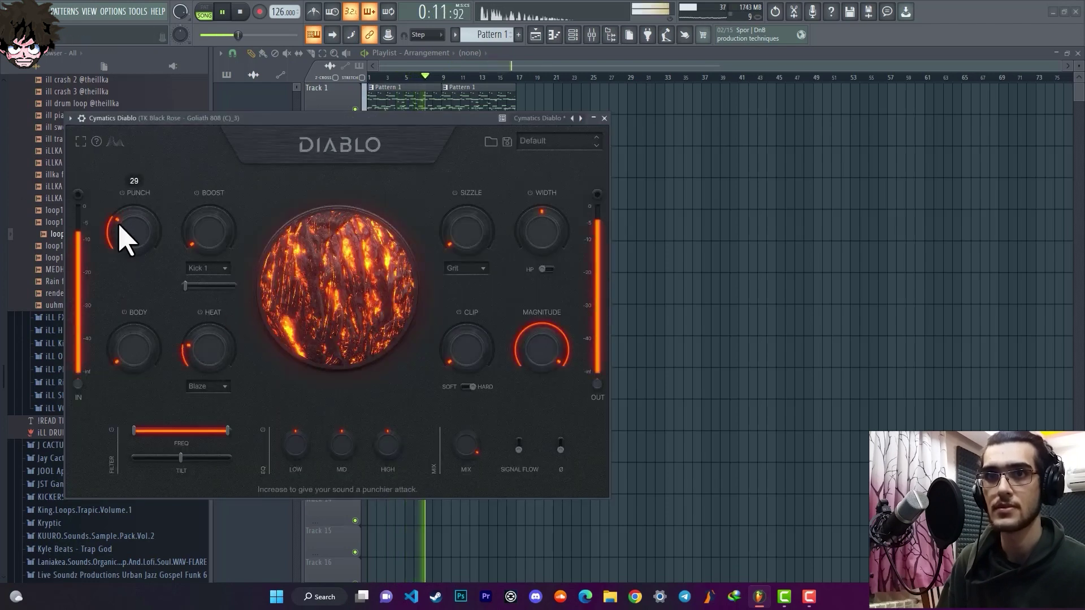
pyautogui.moveTo(136, 362); pyautogui.dragTo(139, 339)
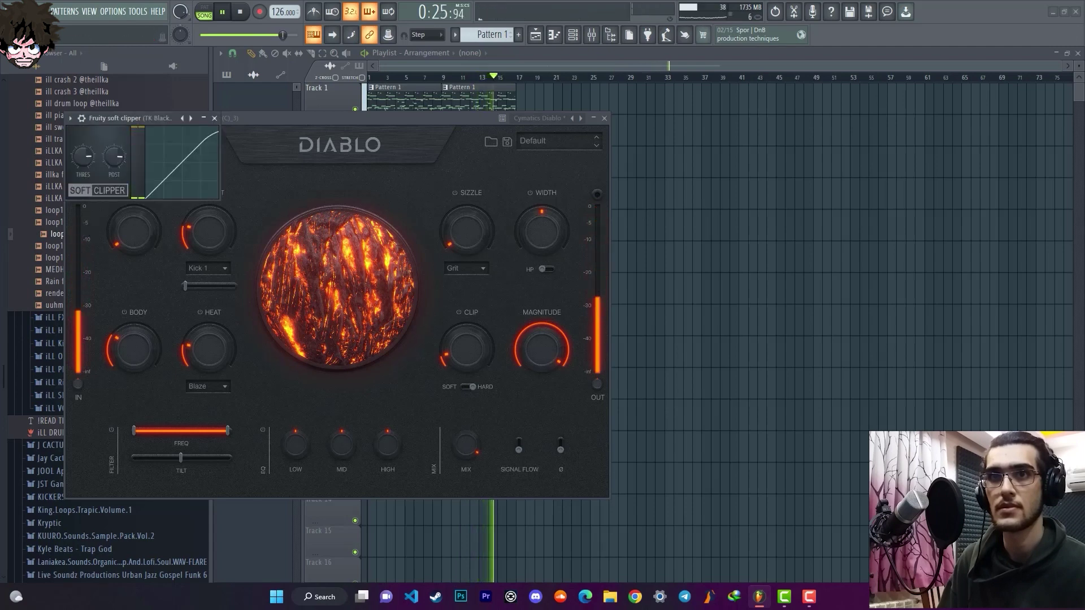
# - Lower the threshold and raise the post gain of the 808's Fruity soft clipper, and close it
pyautogui.moveTo(84, 158); pyautogui.dragTo(117, 142)
pyautogui.scroll(-3, 117, 154)
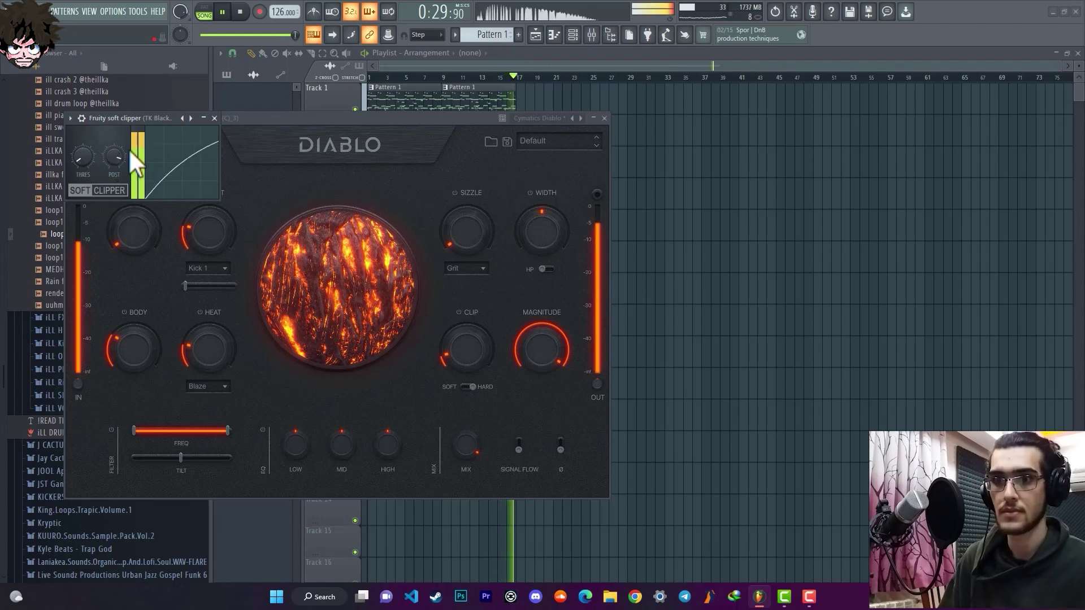
pyautogui.click(215, 118)
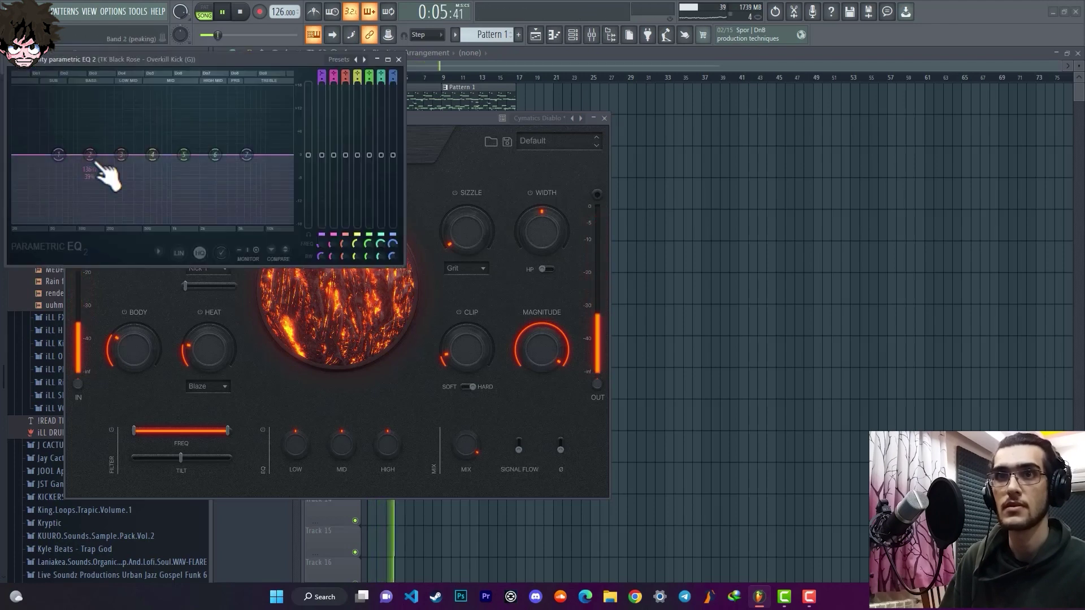
# - Load the 30Hz + 18kHz cut preset in the kick's Parametric EQ 2, lower its high cut to about 2 kHz and close the plugin windows
pyautogui.click(365, 59)
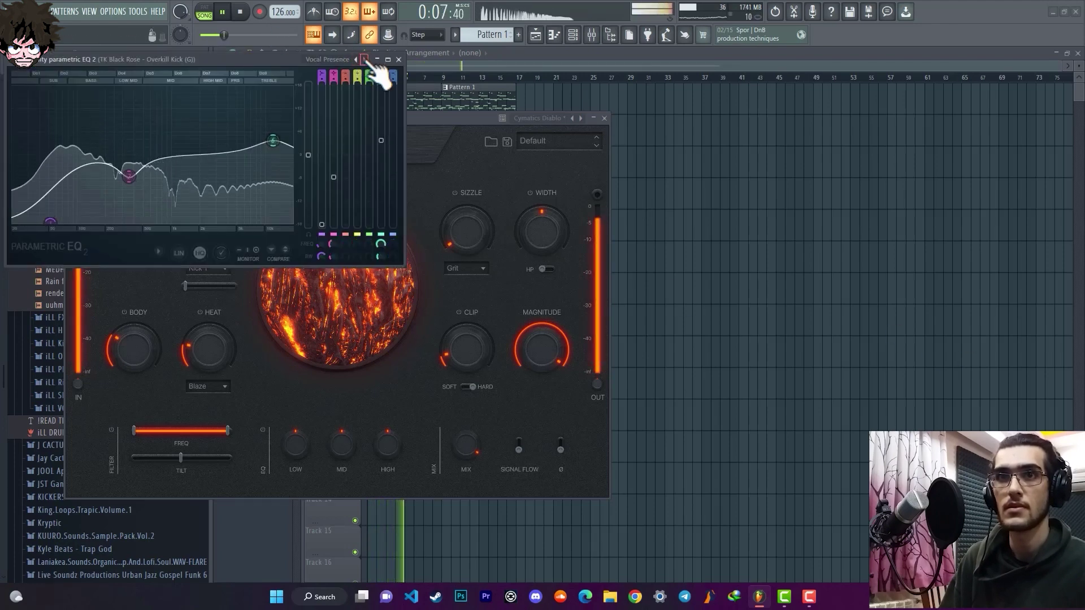
pyautogui.click(364, 59)
pyautogui.click(364, 59)
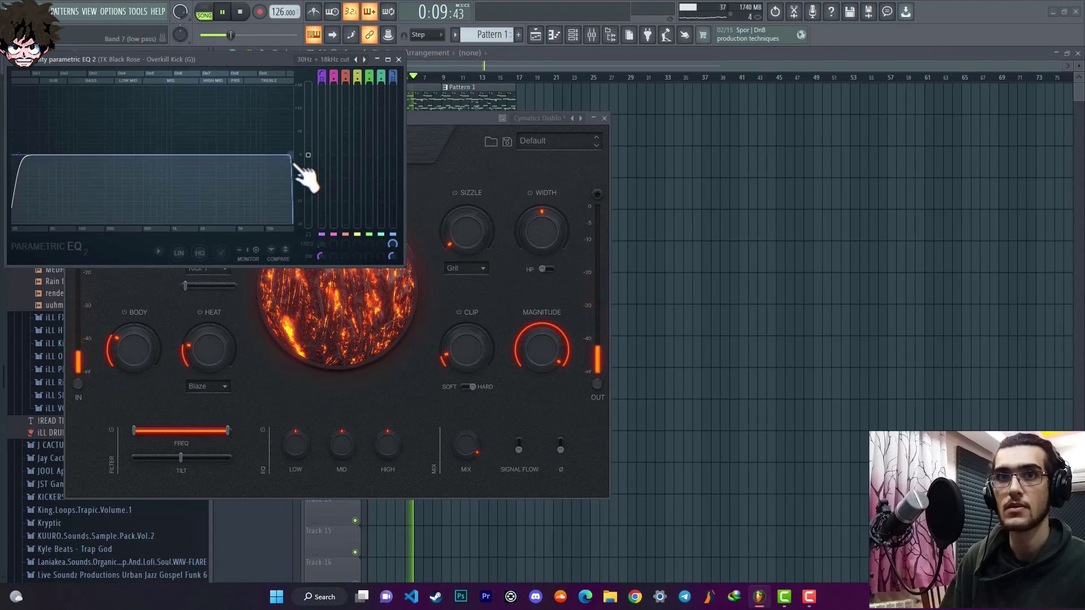
pyautogui.moveTo(291, 154); pyautogui.dragTo(201, 155)
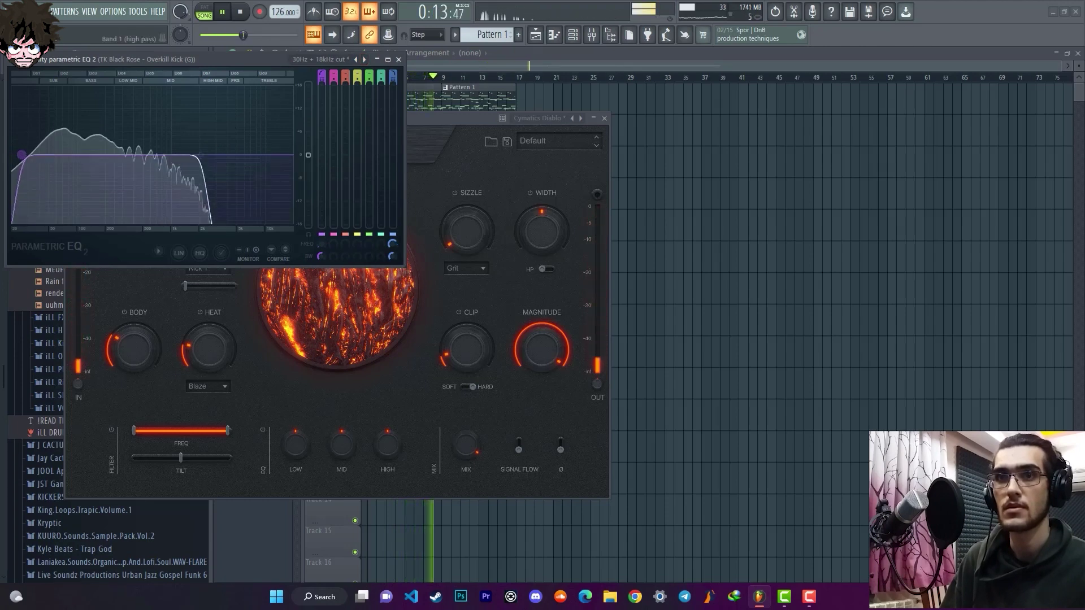
pyautogui.click(398, 59)
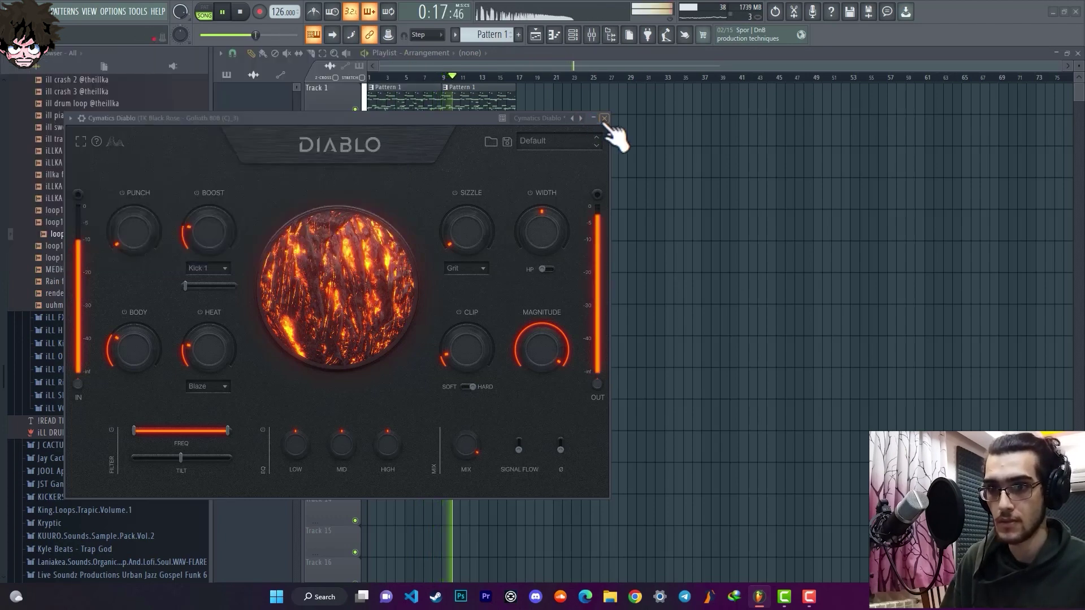
pyautogui.click(604, 118)
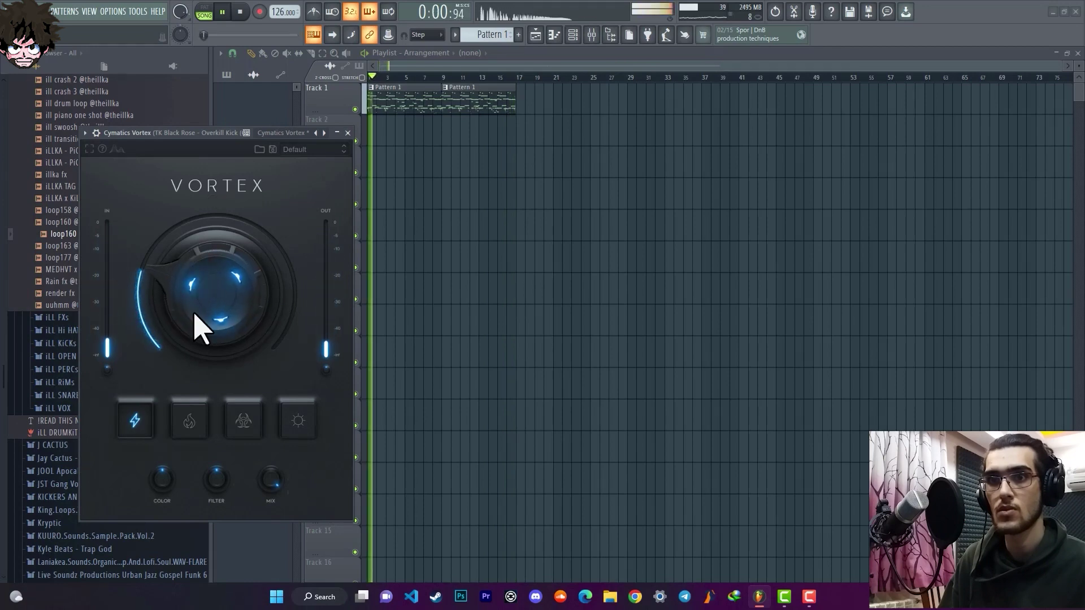
# - Try Vortex's distortion modes on the kick and raise its main amount
pyautogui.click(189, 421)
pyautogui.moveTo(213, 339); pyautogui.dragTo(211, 288)
pyautogui.click(254, 422)
pyautogui.click(298, 423)
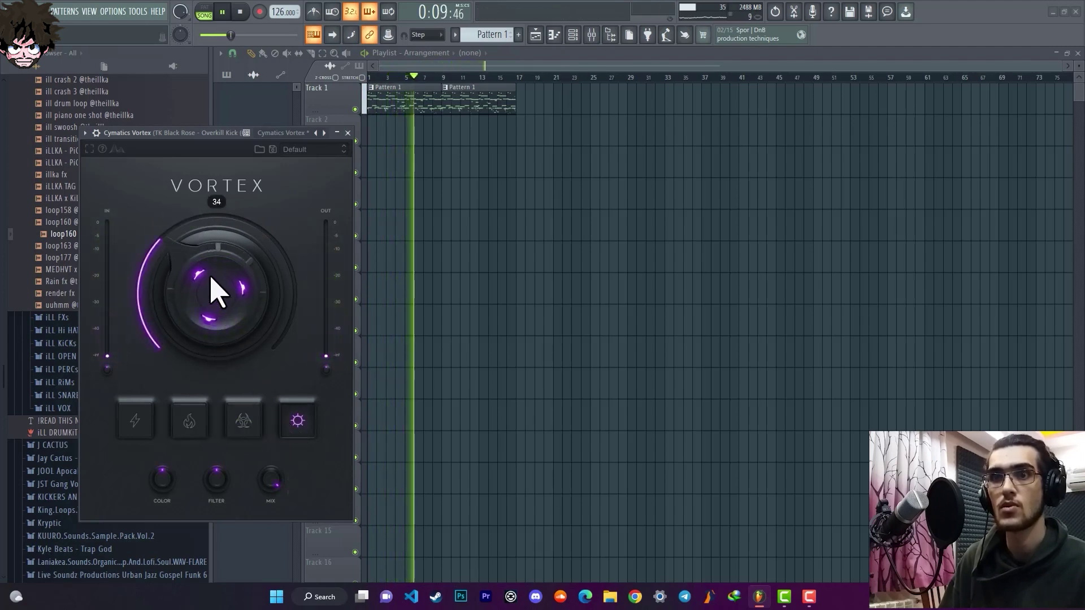
pyautogui.click(199, 429)
# - Audition Vortex's 808 presets on the kick from 808 - Alien through 808 - Gimme Mid, and close it
pyautogui.click(344, 152)
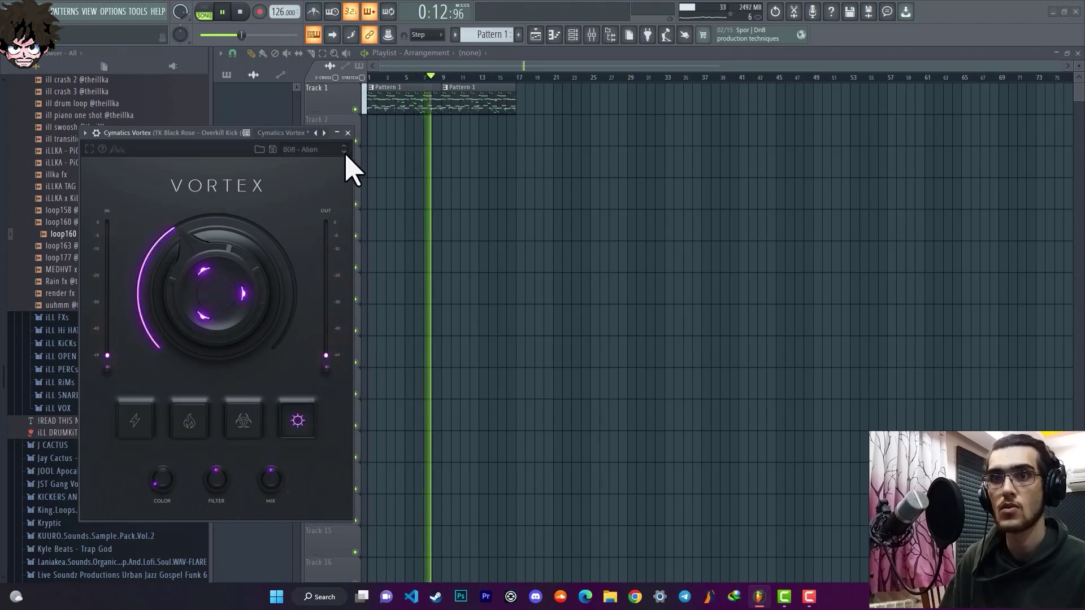
pyautogui.click(344, 153)
pyautogui.click(344, 152)
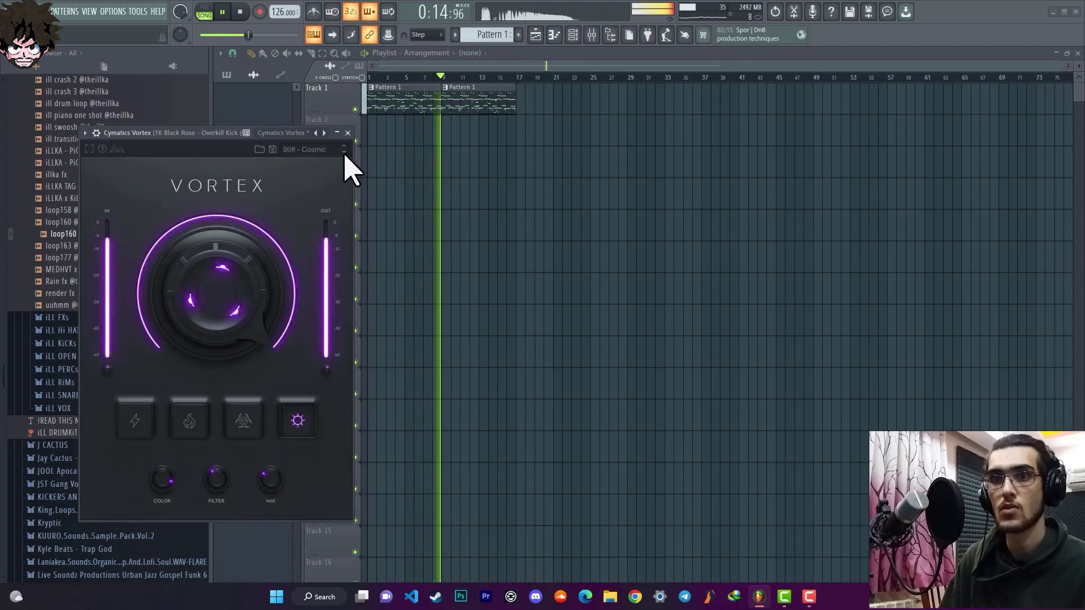
pyautogui.click(344, 152)
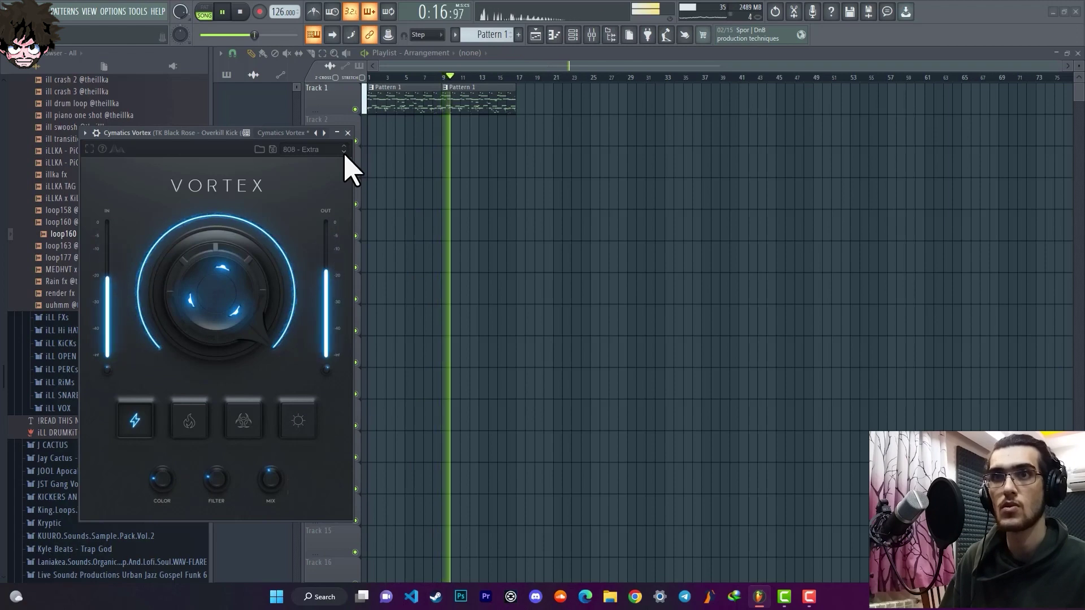
pyautogui.click(344, 153)
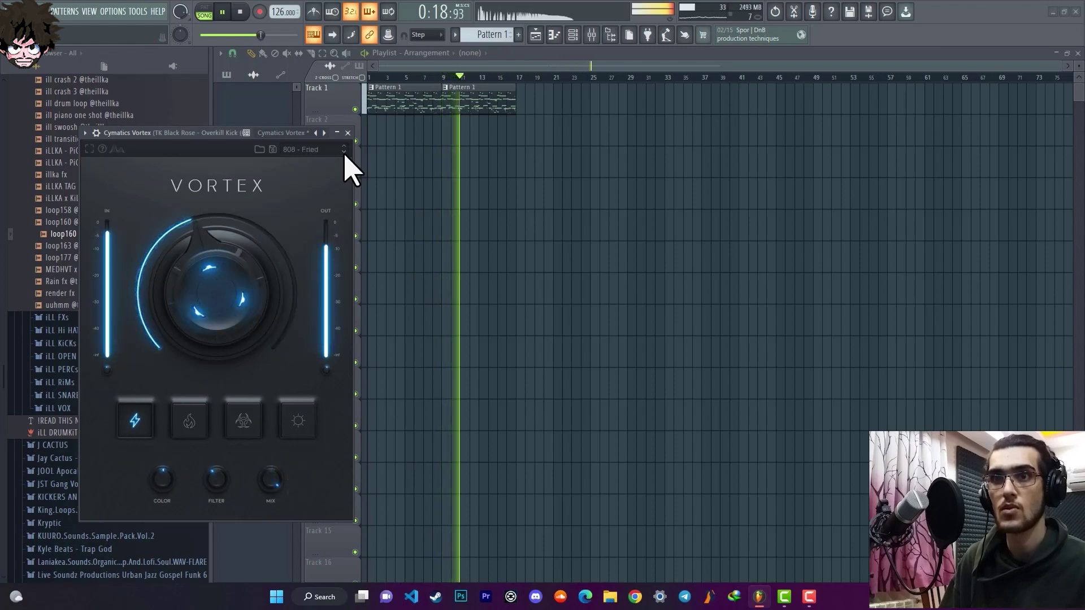
pyautogui.click(344, 153)
pyautogui.click(344, 152)
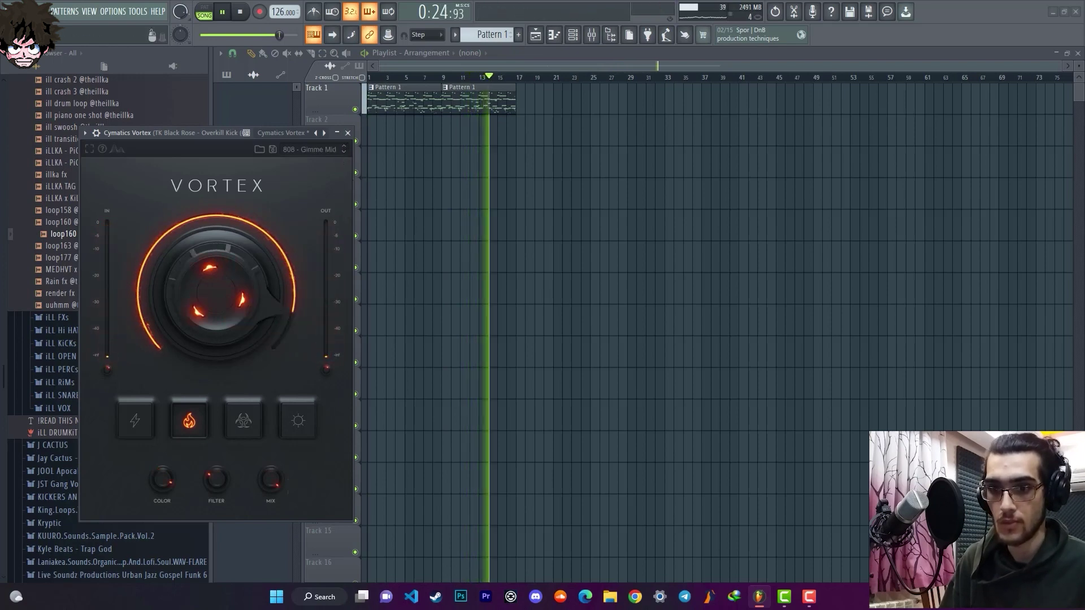
pyautogui.press('Escape')
pyautogui.moveTo(279, 35); pyautogui.dragTo(286, 35)
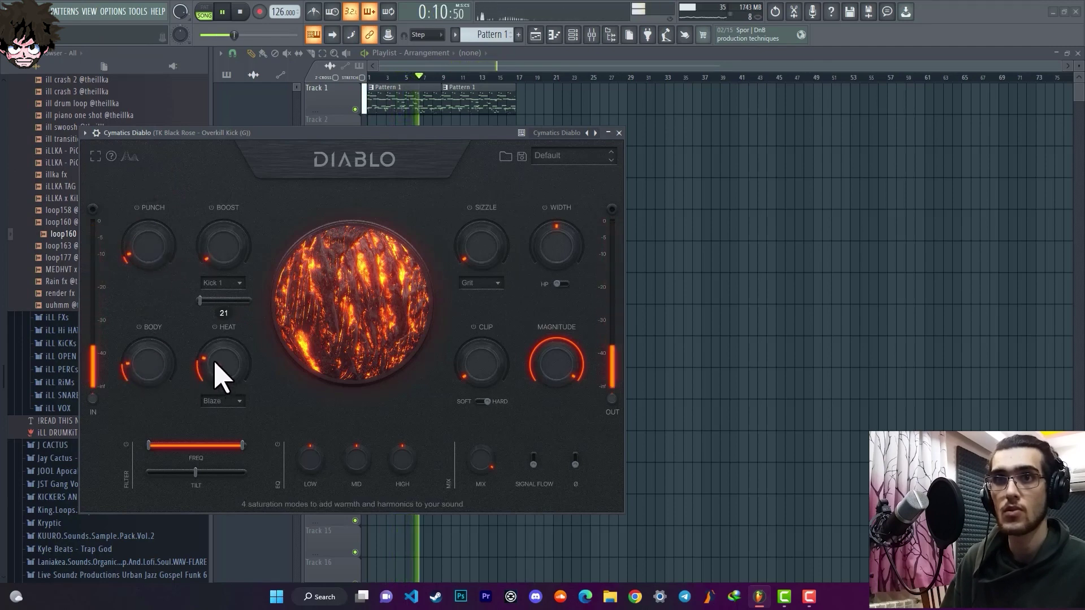
# - Adjust Heat, Boost and Punch in Diablo on the kick, easing Boost and Punch back down, and close it
pyautogui.moveTo(215, 363); pyautogui.dragTo(213, 360)
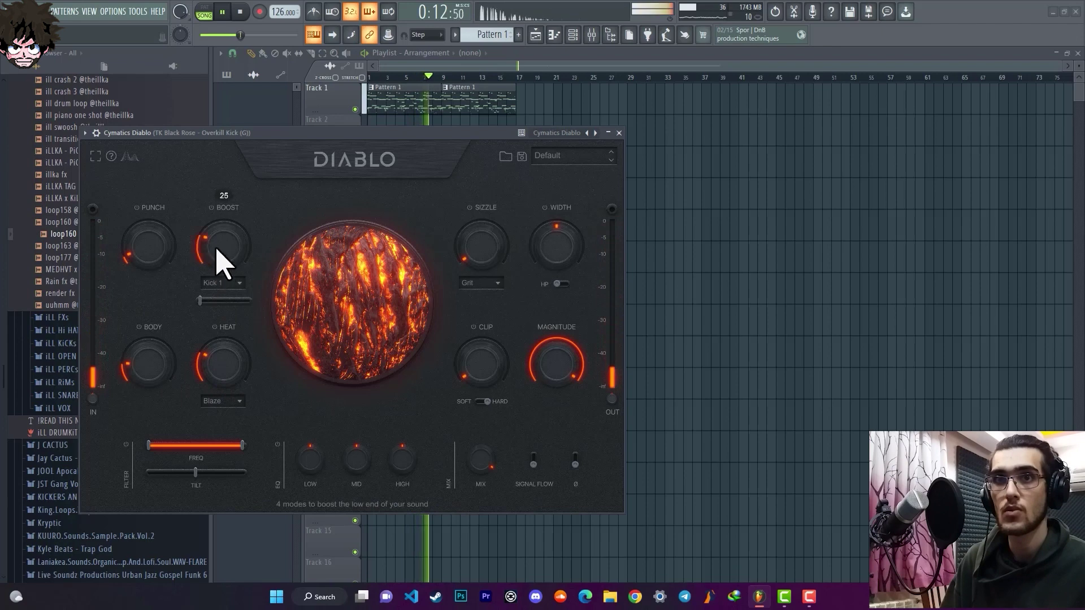
pyautogui.moveTo(163, 251); pyautogui.dragTo(160, 234)
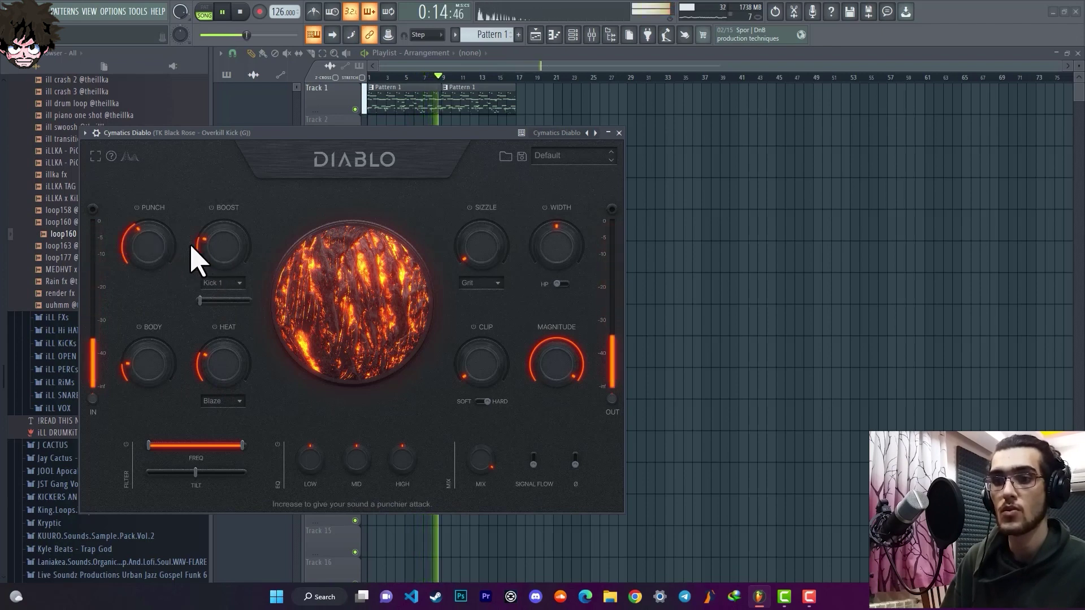
pyautogui.moveTo(228, 248); pyautogui.dragTo(229, 257)
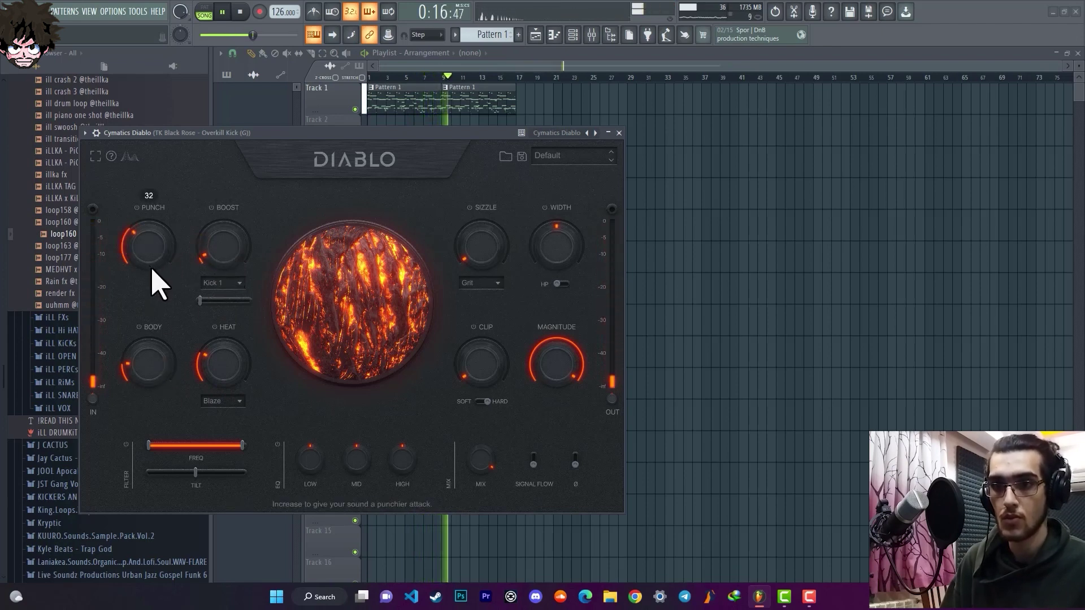
pyautogui.moveTo(157, 284); pyautogui.dragTo(154, 290)
pyautogui.click(620, 133)
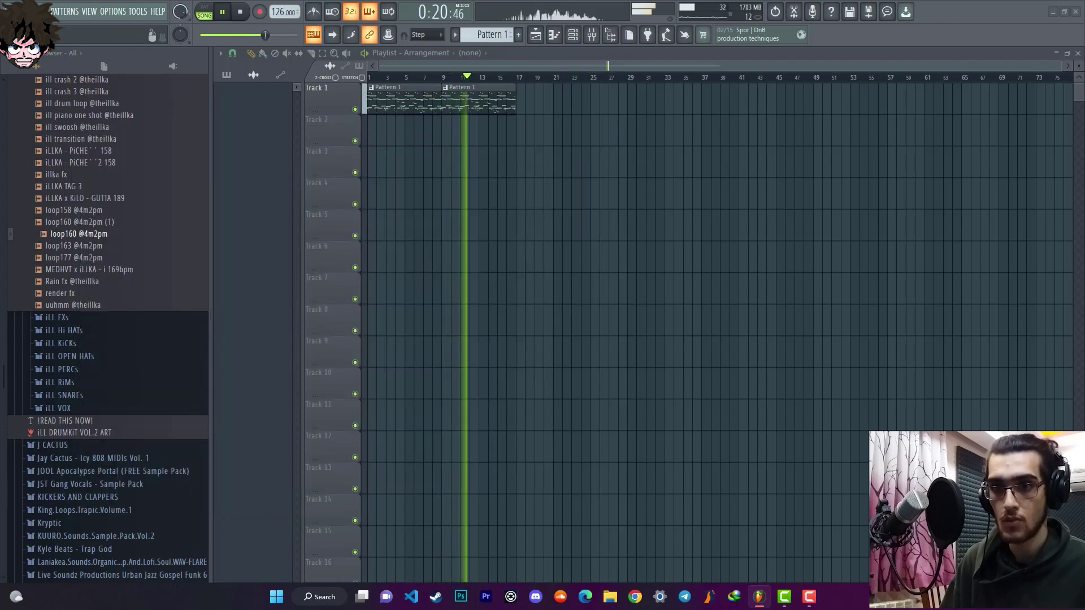
pyautogui.scroll(2, 272, 36)
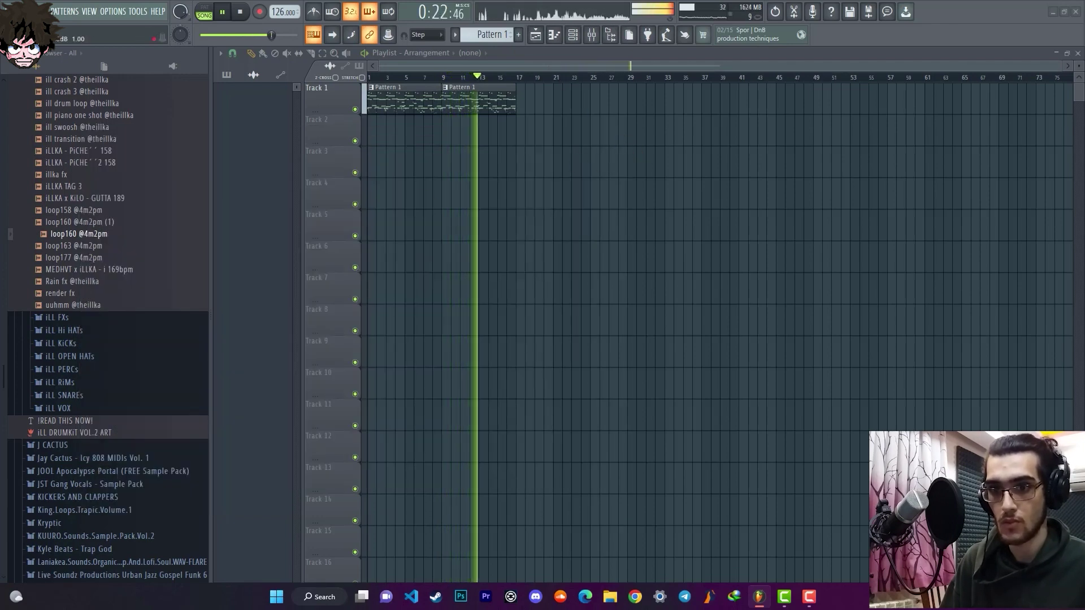
pyautogui.scroll(2, 272, 35)
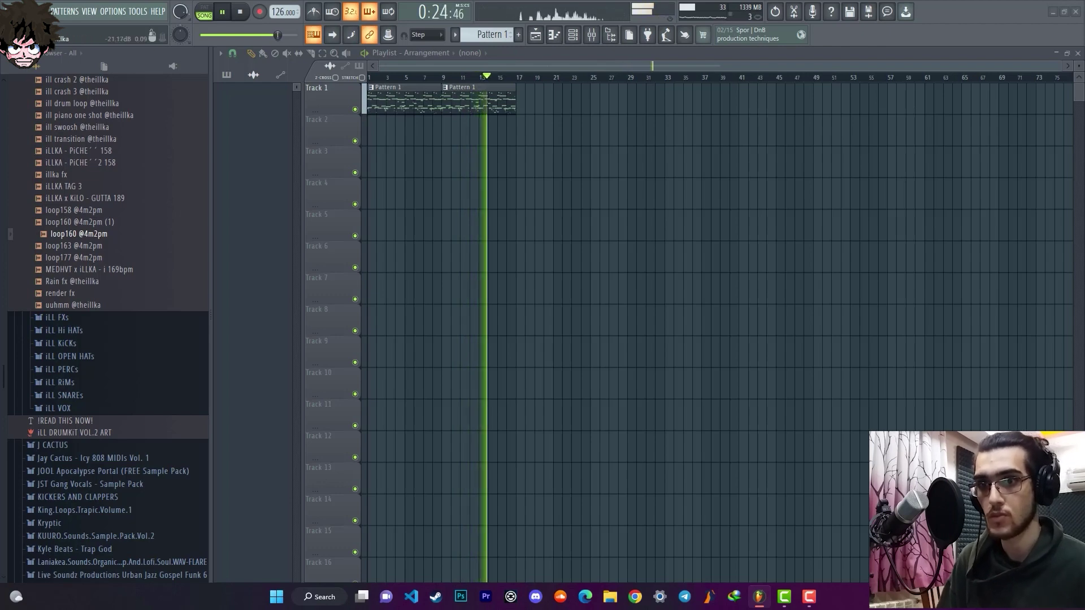
pyautogui.scroll(2, 278, 35)
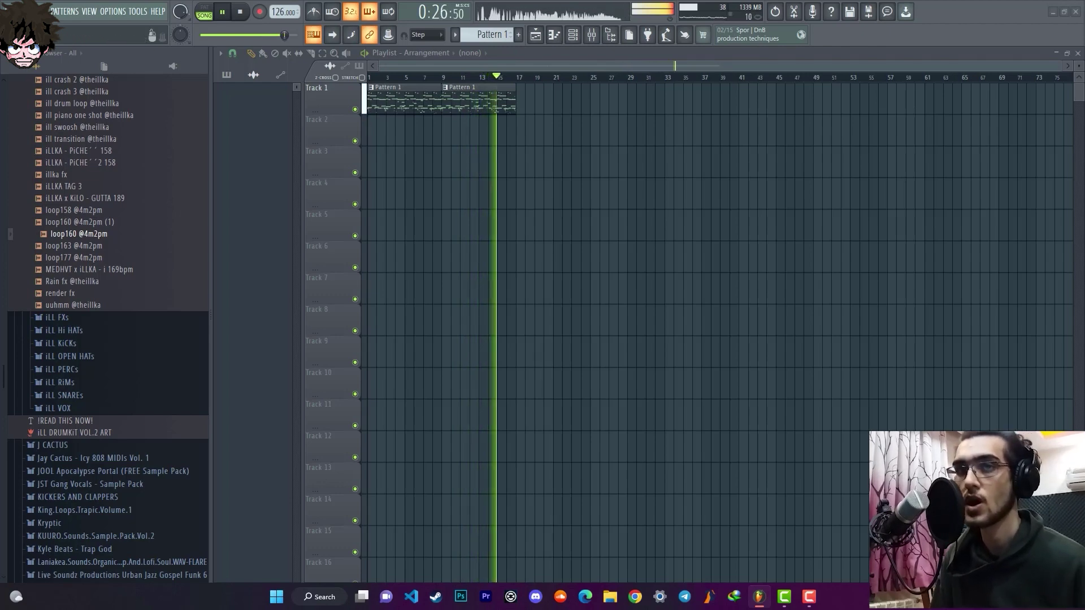
pyautogui.scroll(2, 287, 35)
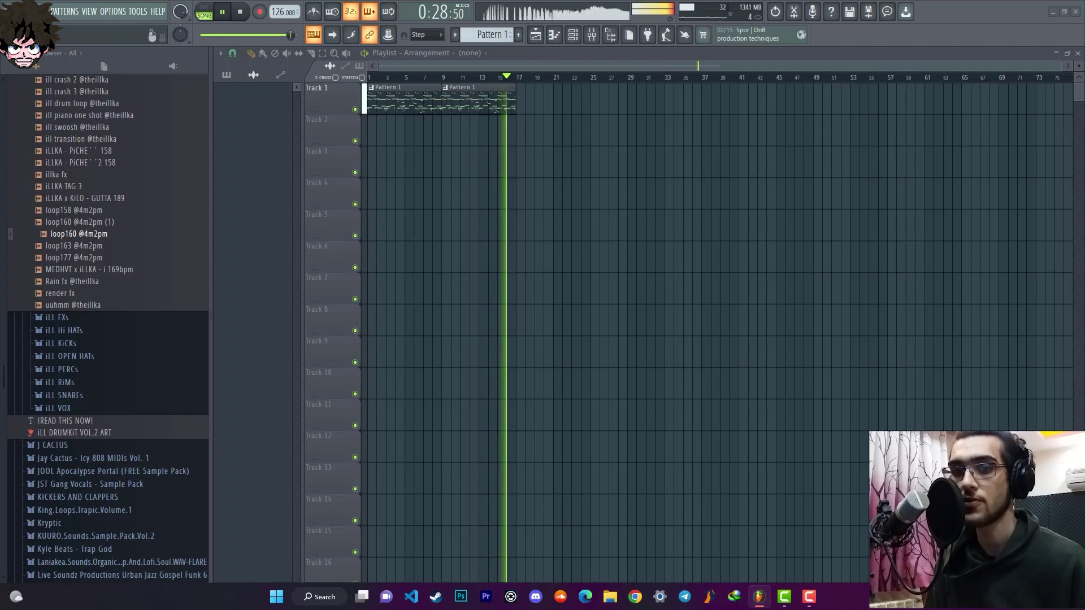
pyautogui.scroll(1, 290, 35)
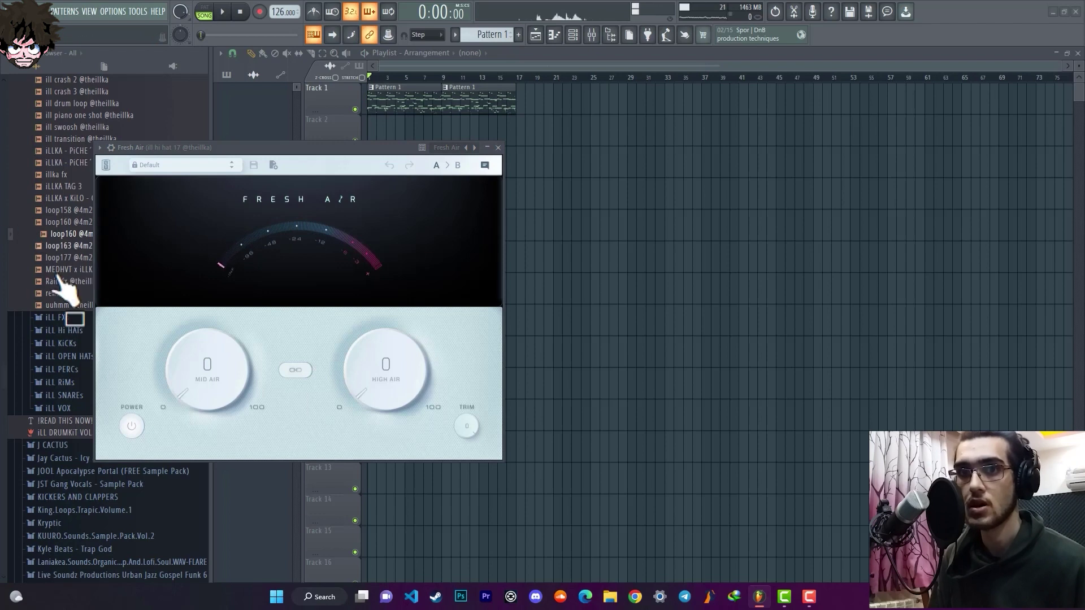
# - Set Fresh Air on the hi-hat to 42 High Air and 14 Mid Air, and close it
pyautogui.moveTo(406, 401); pyautogui.dragTo(397, 333)
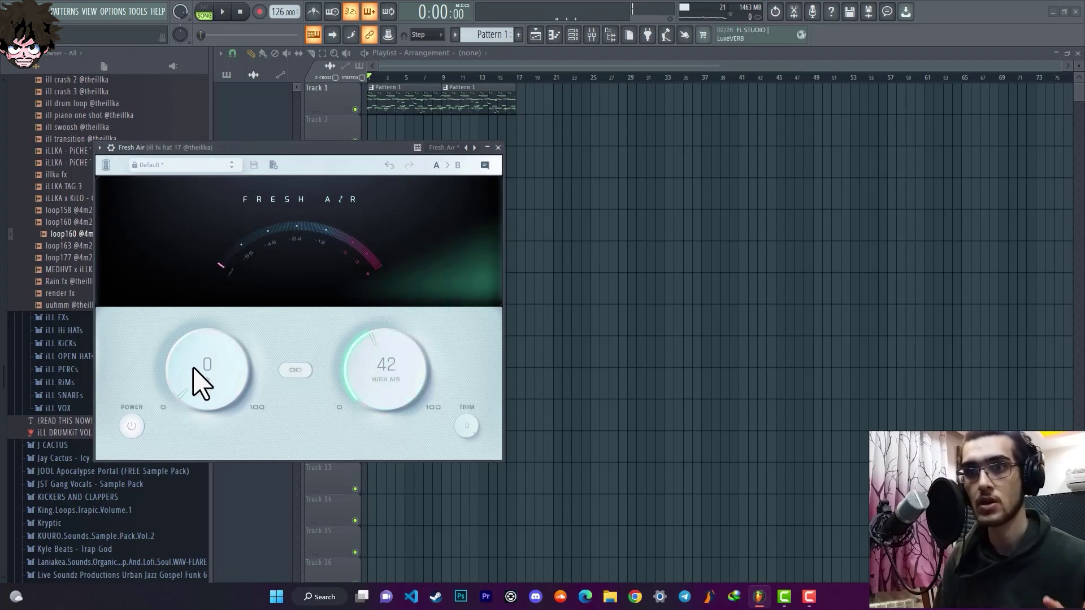
pyautogui.moveTo(201, 384); pyautogui.dragTo(183, 358)
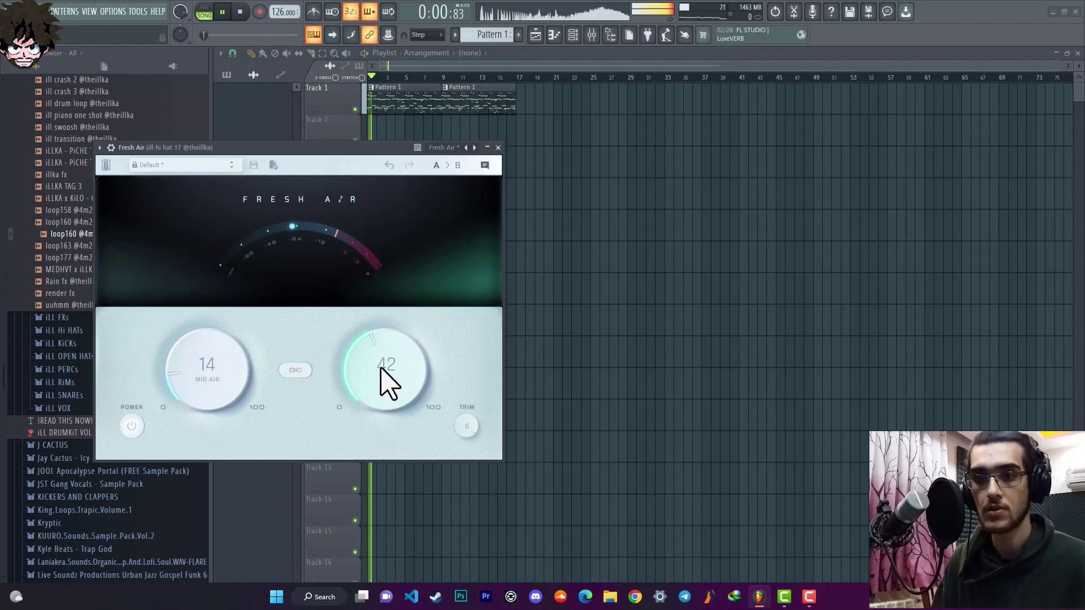
pyautogui.click(498, 148)
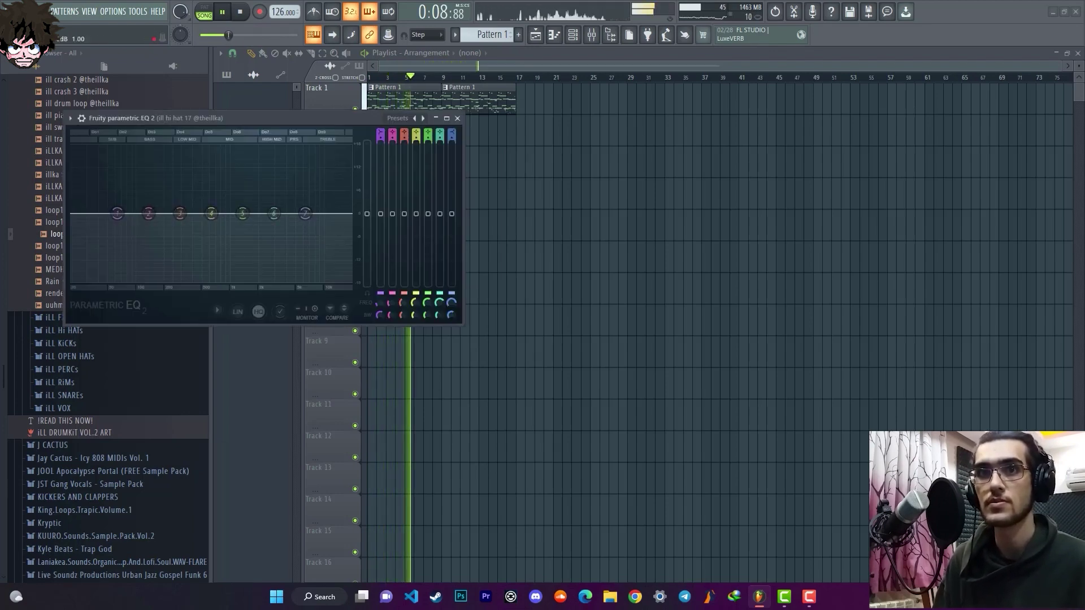
# - Load the 30Hz + 18kHz cut preset in the hi-hat's Parametric EQ 2, raise its low cut to about 1 kHz and close it
pyautogui.click(423, 118)
pyautogui.moveTo(71, 213); pyautogui.dragTo(232, 214)
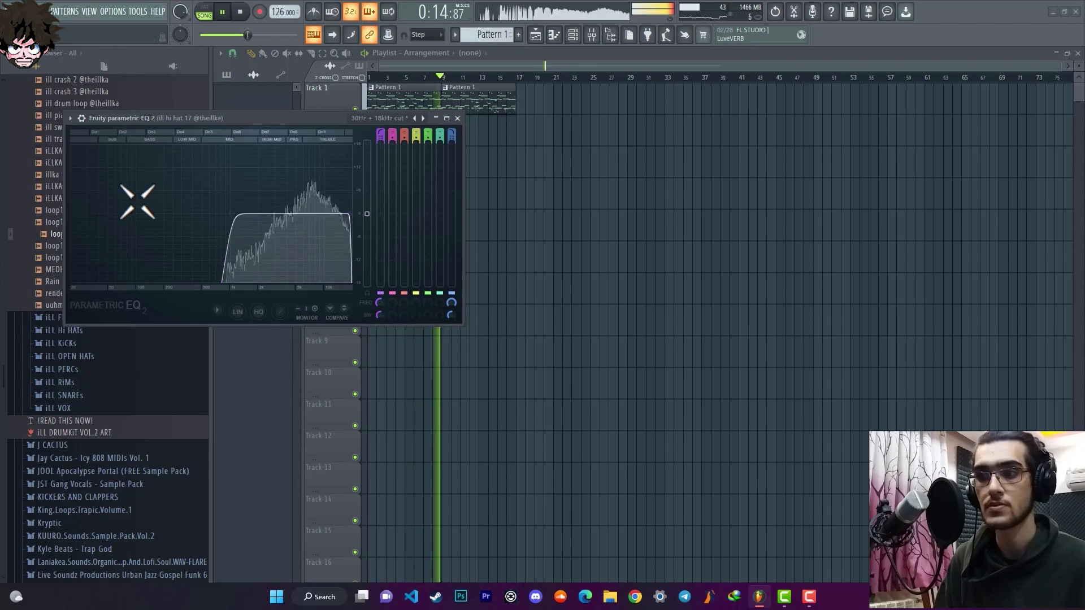
pyautogui.click(457, 118)
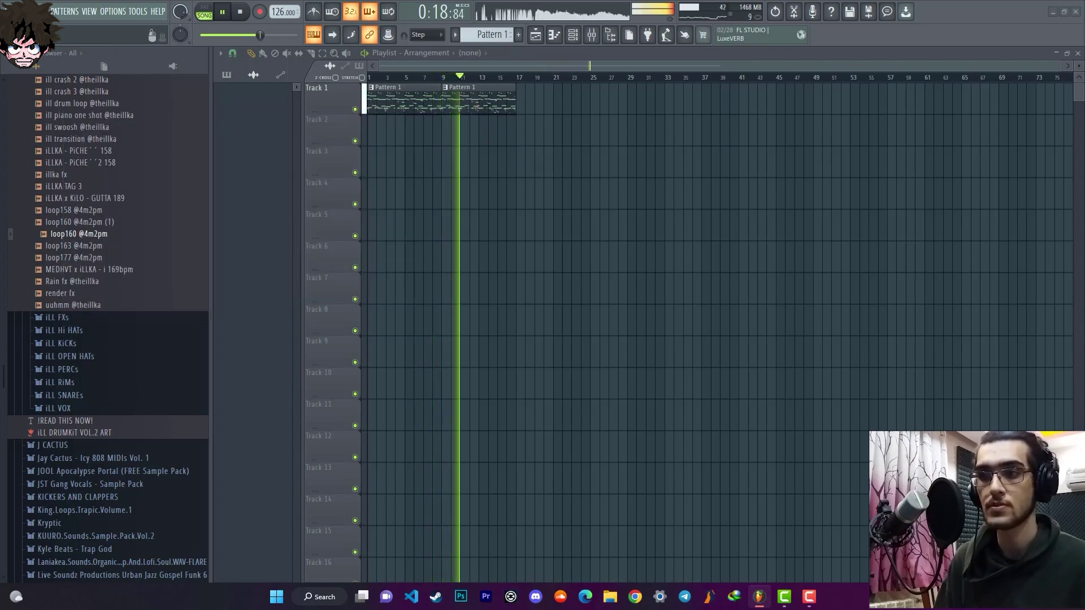
pyautogui.press('Escape')
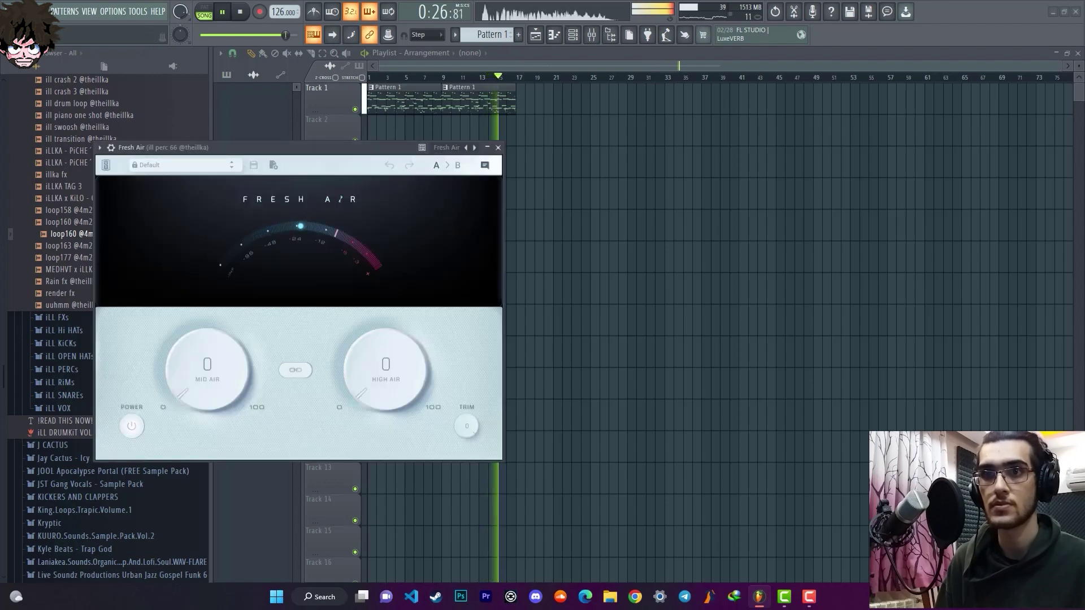
# - Set Fresh Air on the ill perc 66 sound to 58 Mid Air and 24 High Air, and close it
pyautogui.moveTo(231, 421); pyautogui.dragTo(145, 211)
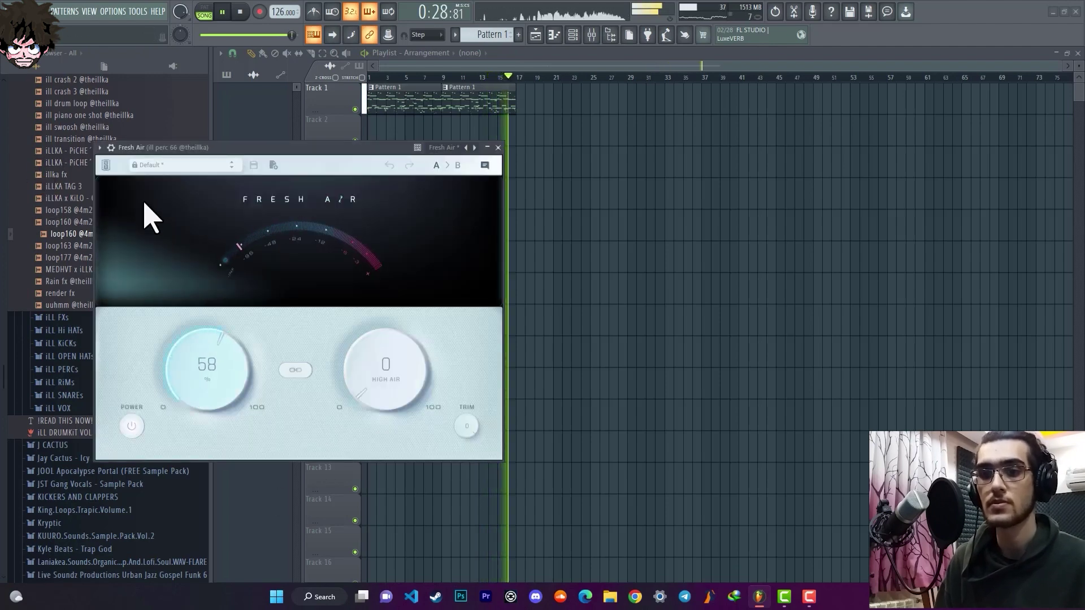
pyautogui.moveTo(354, 358); pyautogui.dragTo(343, 286)
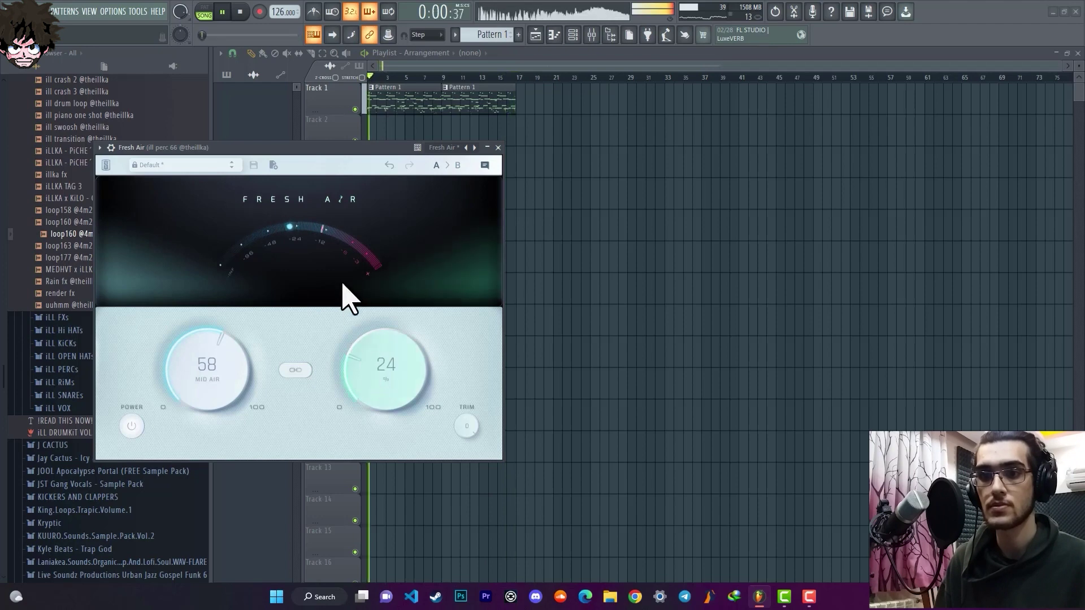
pyautogui.click(499, 149)
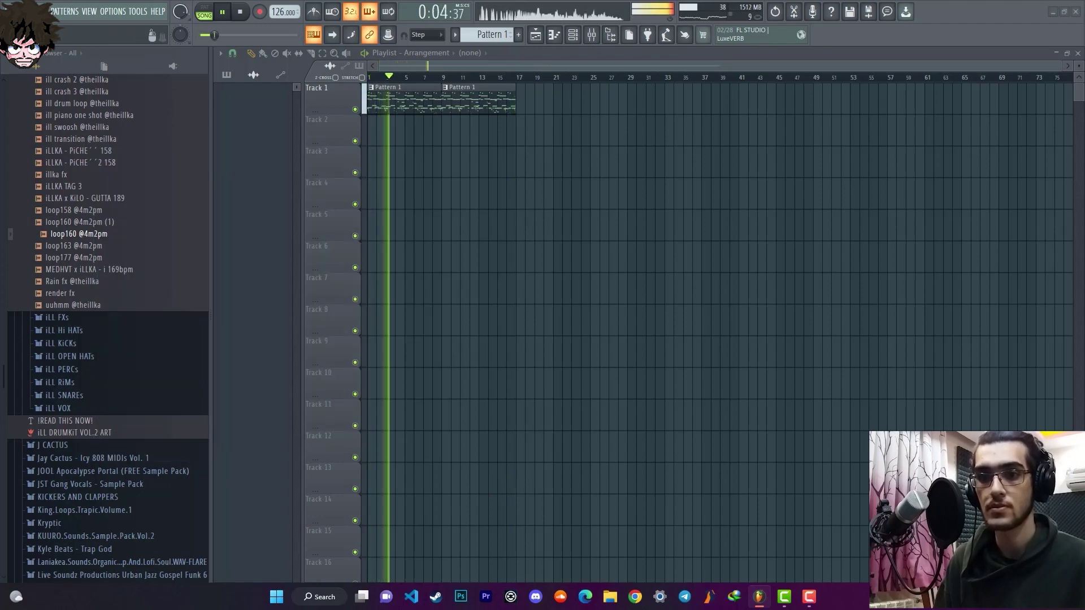
pyautogui.moveTo(219, 35); pyautogui.dragTo(268, 35)
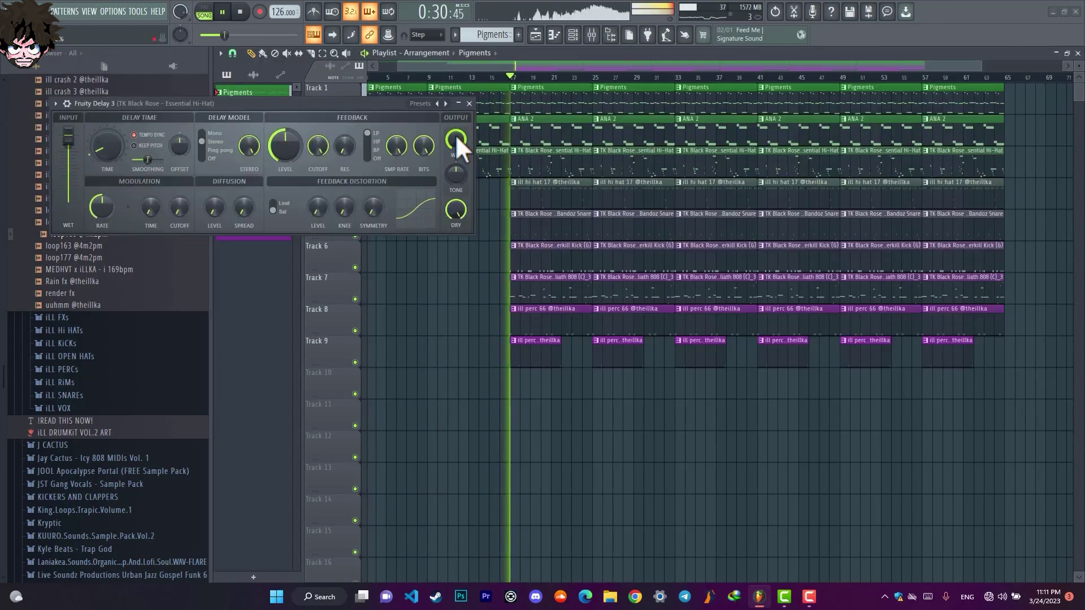
# - Lower the wet output and raise the feedback level of Fruity Delay 3 on the Essential Hi-Hat, and close it
pyautogui.moveTo(453, 134); pyautogui.dragTo(454, 135)
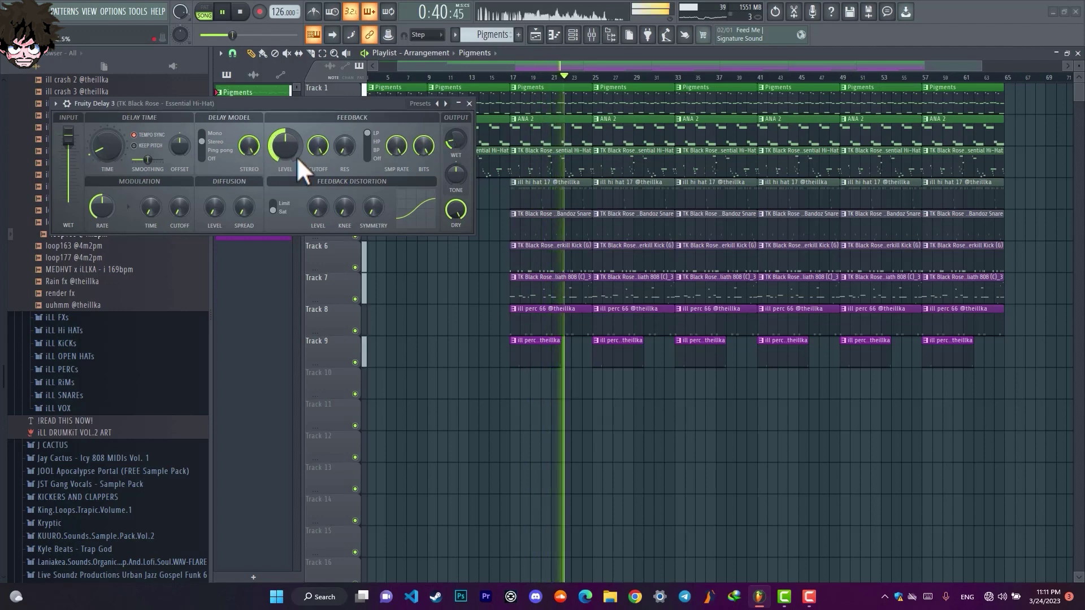
pyautogui.scroll(3, 297, 158)
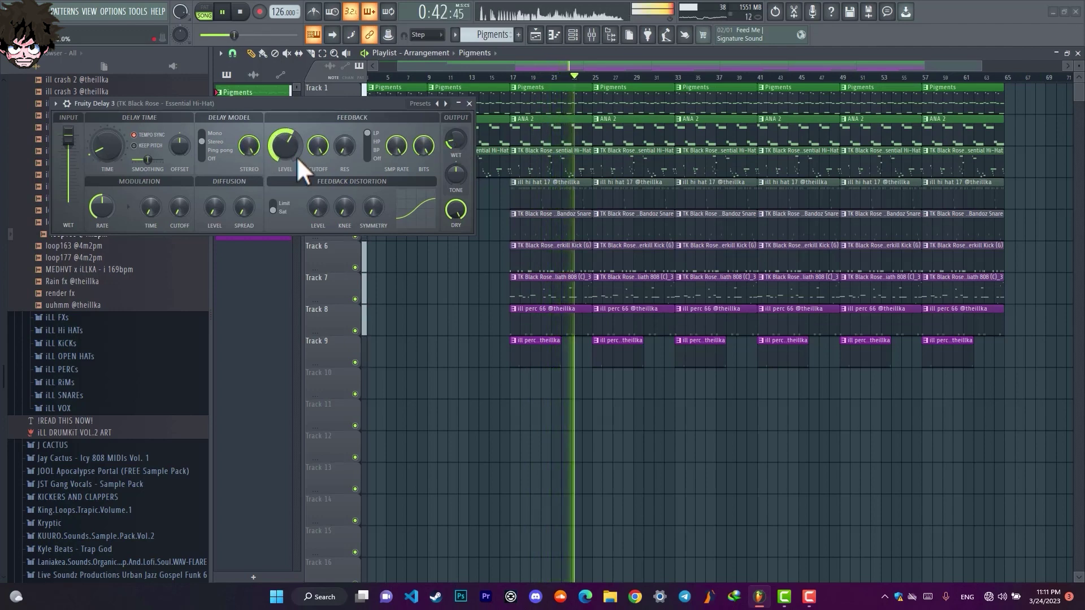
pyautogui.click(468, 103)
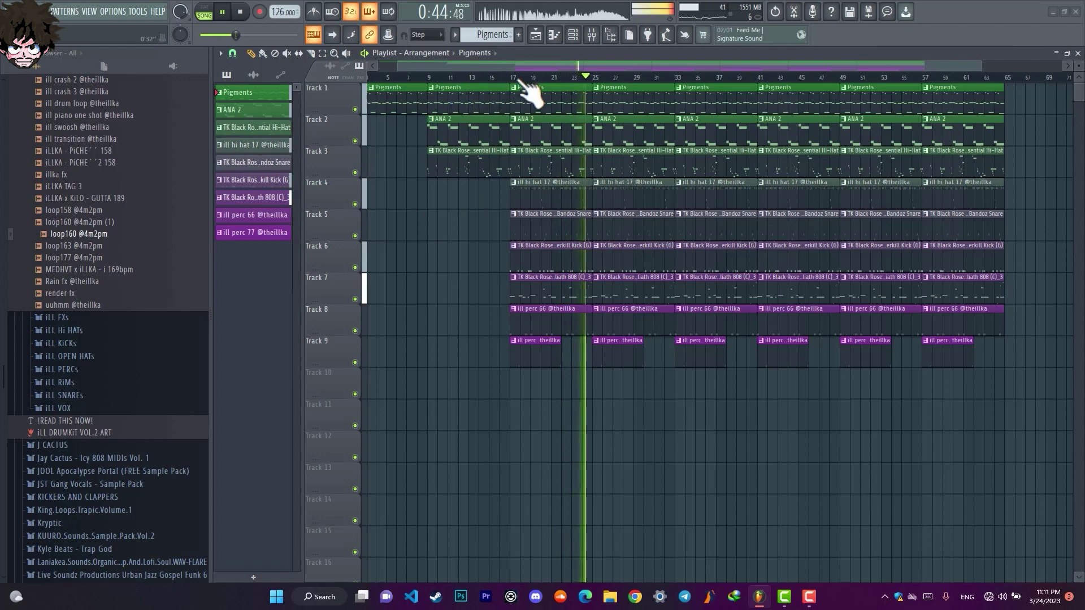
# - Delete the ANA 2 and Essential Hi-Hat clips between bars 33 and 49 in the playlist
pyautogui.scroll(-1, 531, 94)
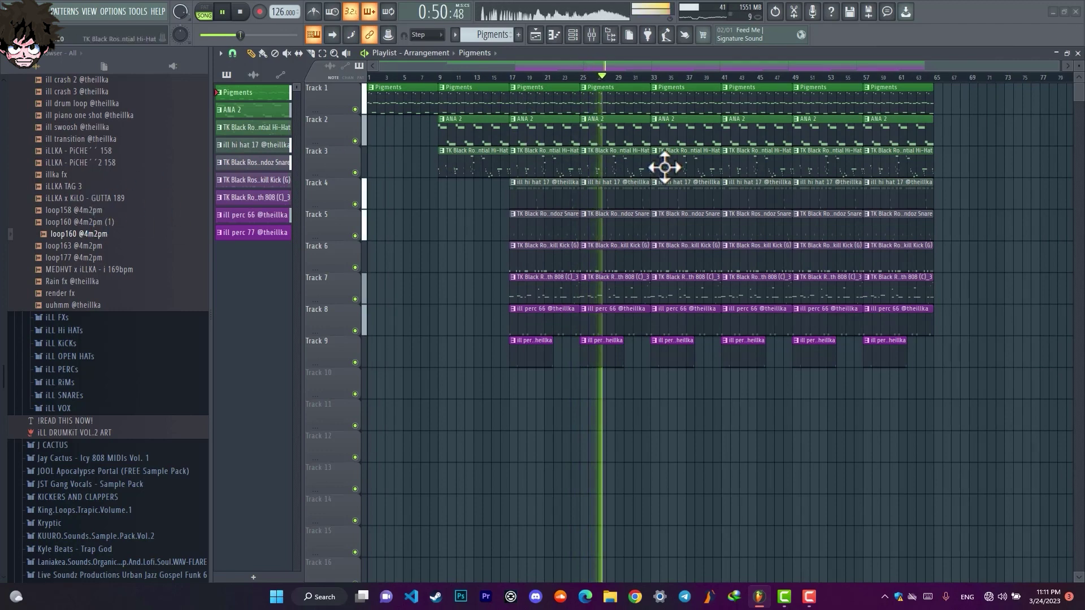
pyautogui.scroll(2, 701, 92)
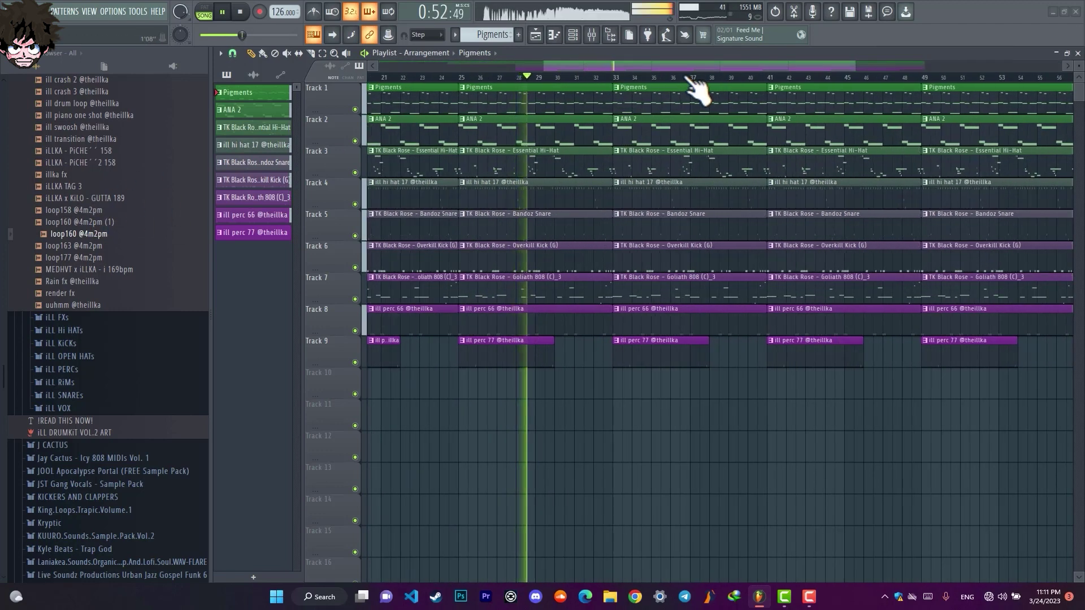
pyautogui.rightClick(701, 135)
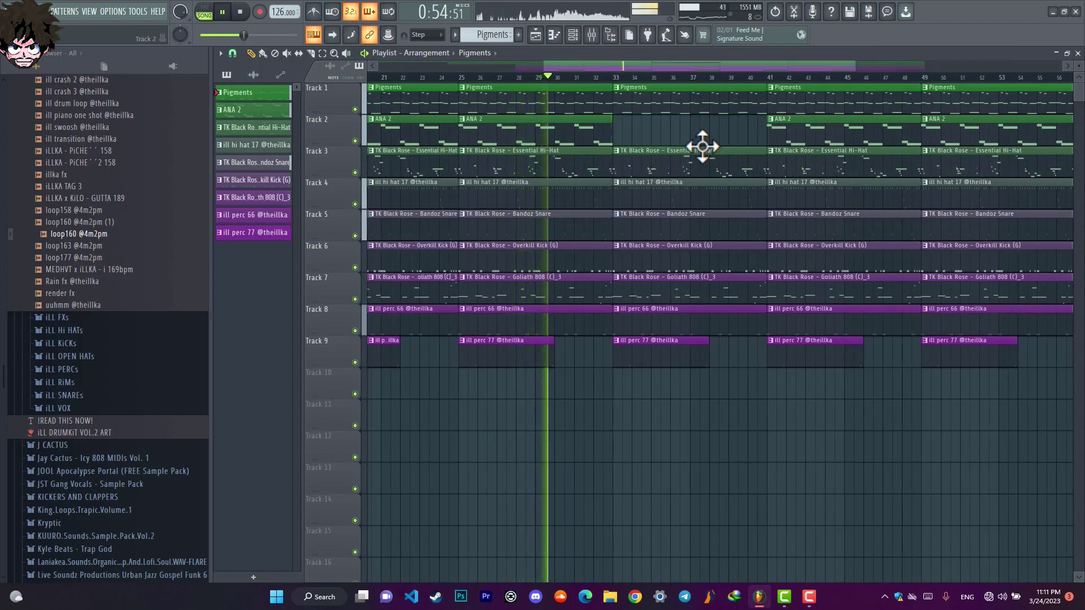
pyautogui.rightClick(702, 158)
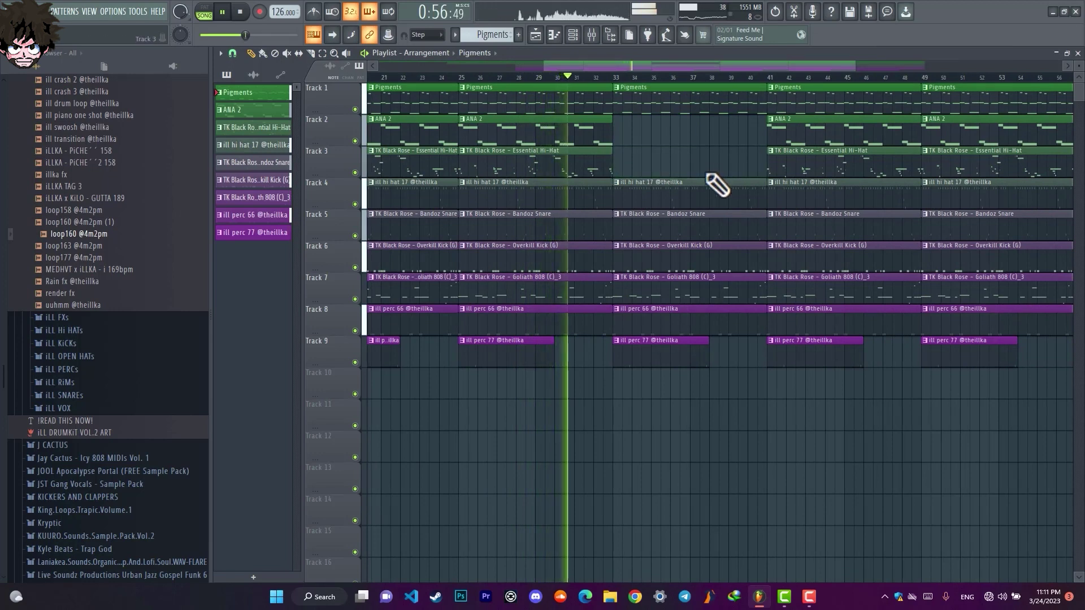
pyautogui.rightClick(819, 137)
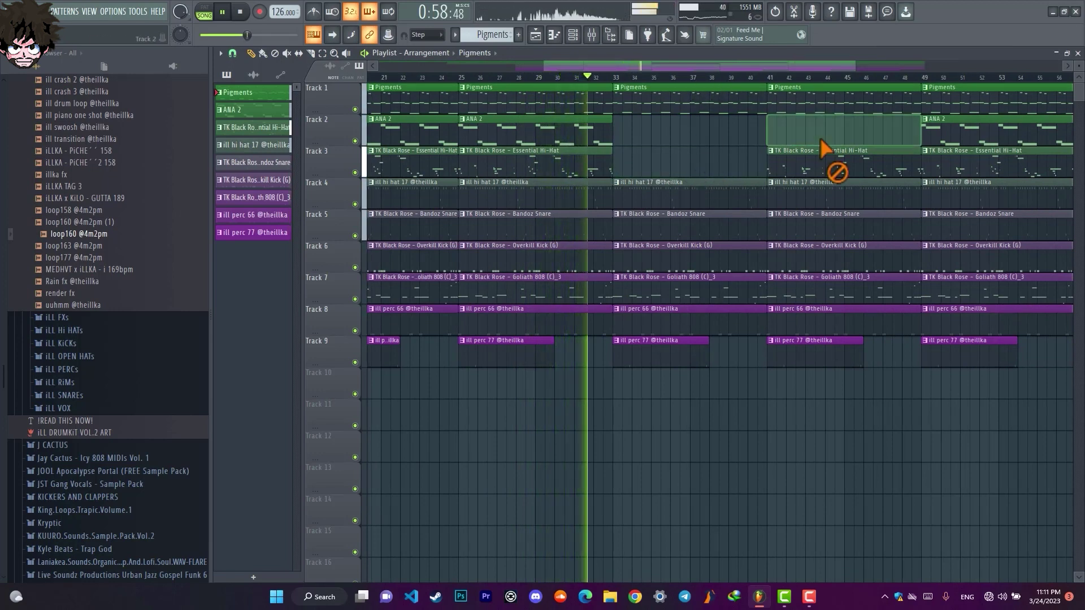
pyautogui.rightClick(820, 161)
pyautogui.scroll(-3, 844, 92)
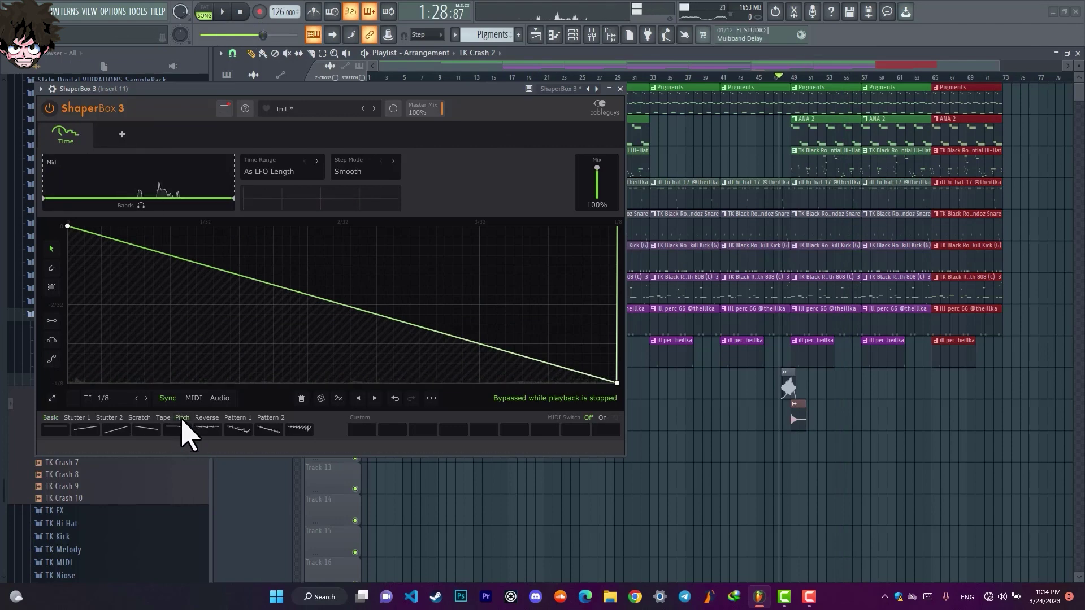
# - Try a ShaperBox 3 Time pitch-up curve during playback, switch to Halftime - Pitch down 1 octave, and close it
pyautogui.click(87, 430)
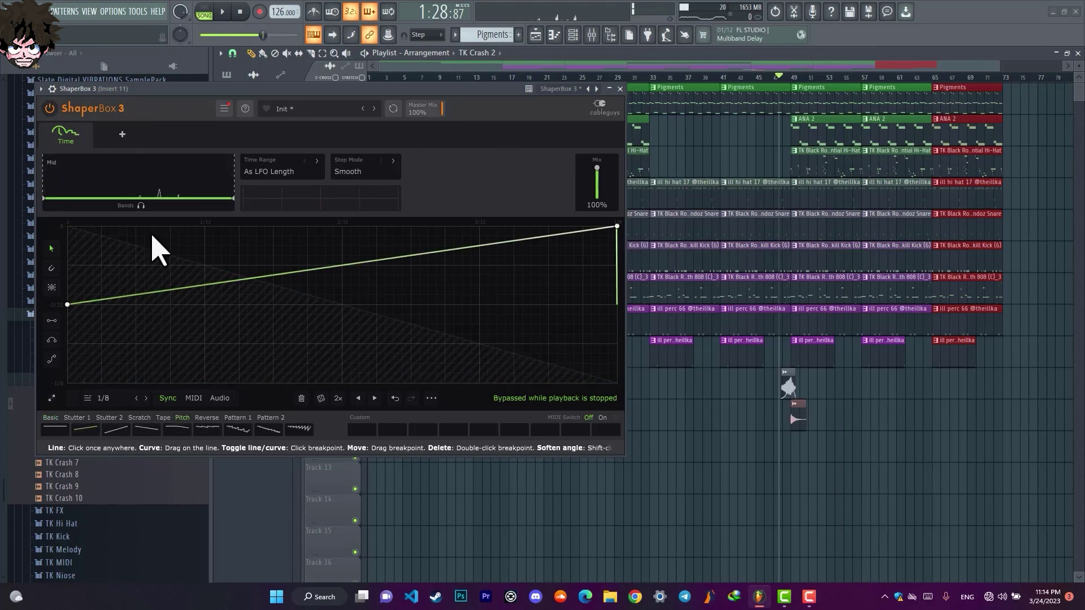
pyautogui.click(222, 12)
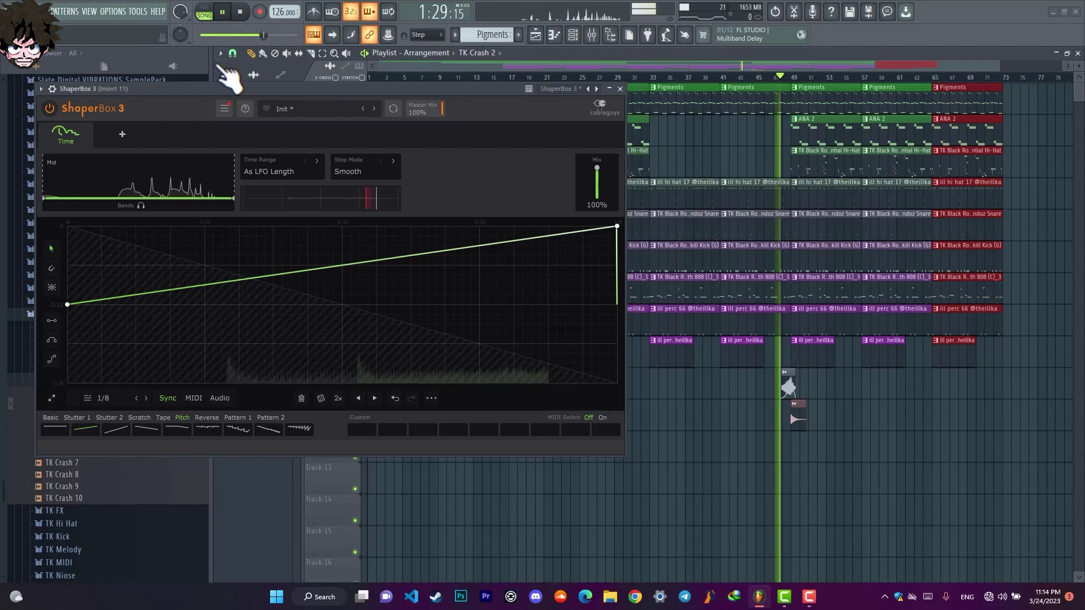
pyautogui.click(155, 431)
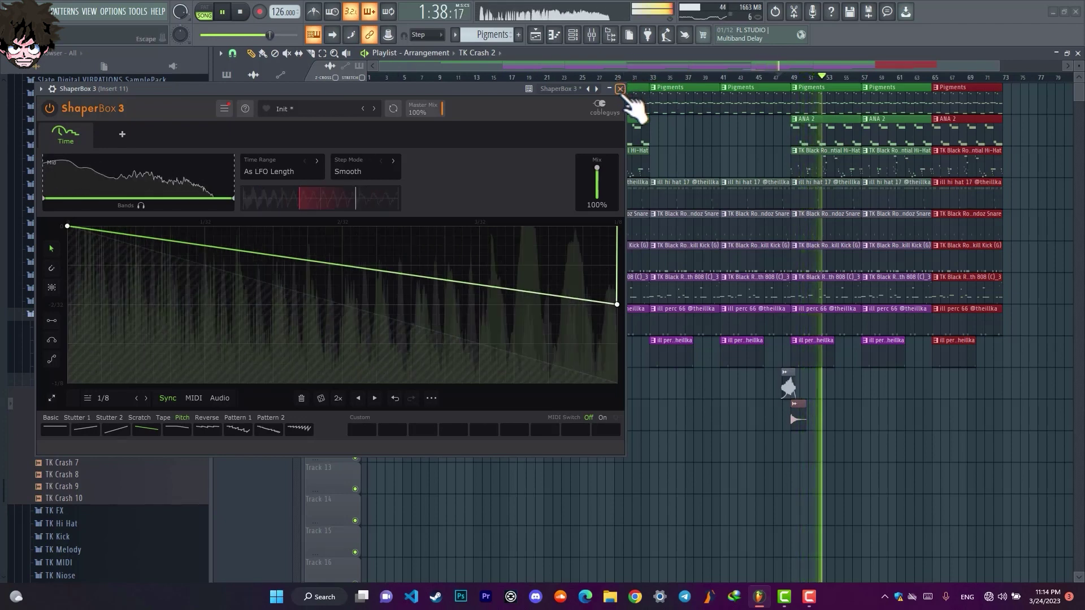
pyautogui.click(621, 90)
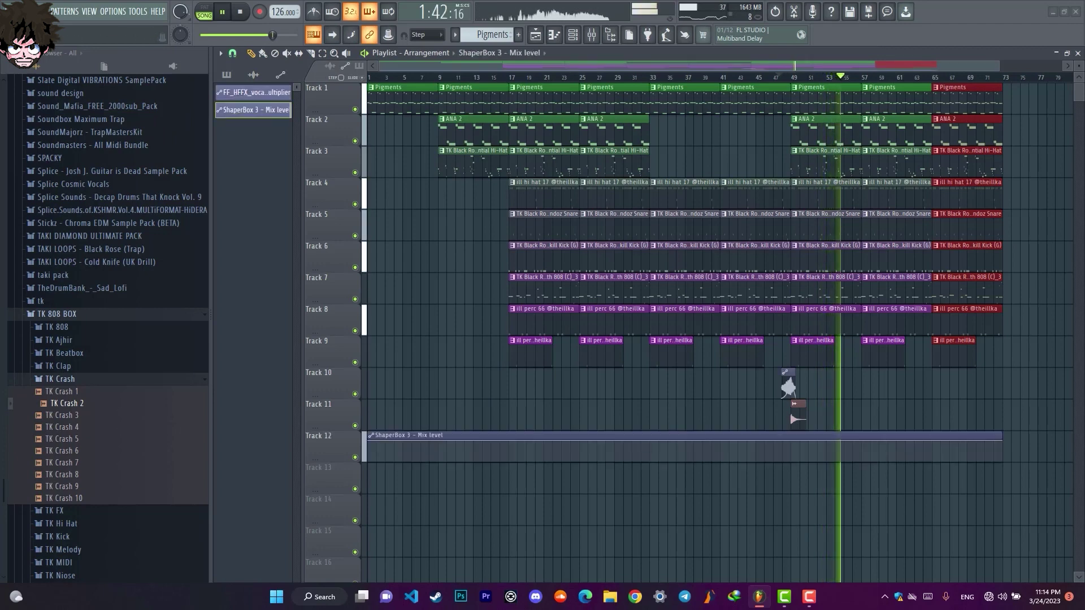
# - Add a point at bar 65 in the ShaperBox 3 mix level automation and drop the level before it to the minimum
pyautogui.keyDown('ctrl'); pyautogui.scroll(10, 980, 84); pyautogui.keyUp('ctrl')
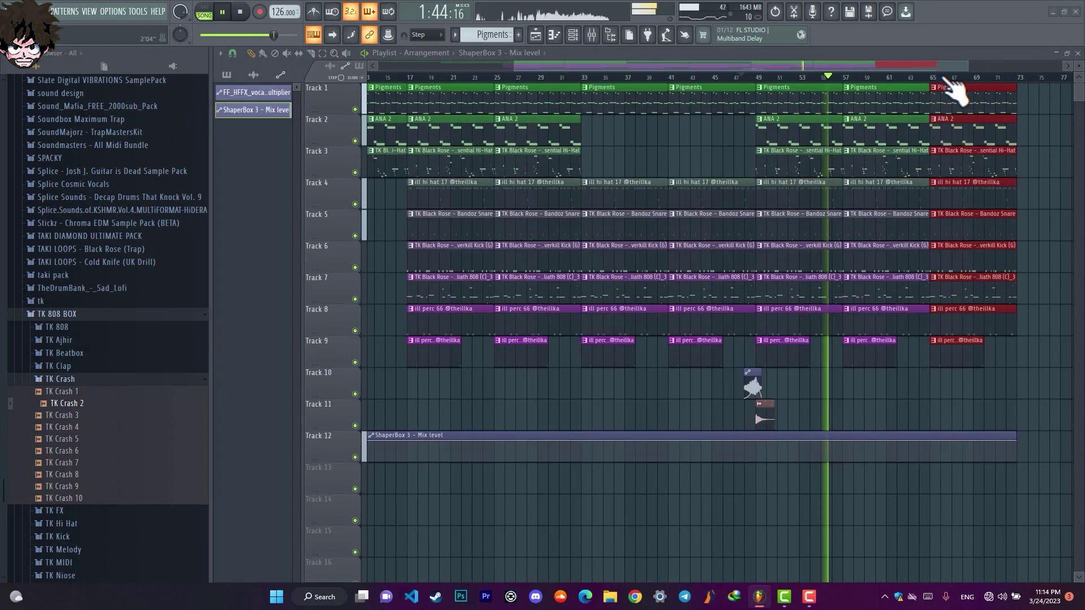
pyautogui.rightClick(881, 439)
pyautogui.moveTo(874, 456); pyautogui.dragTo(884, 467)
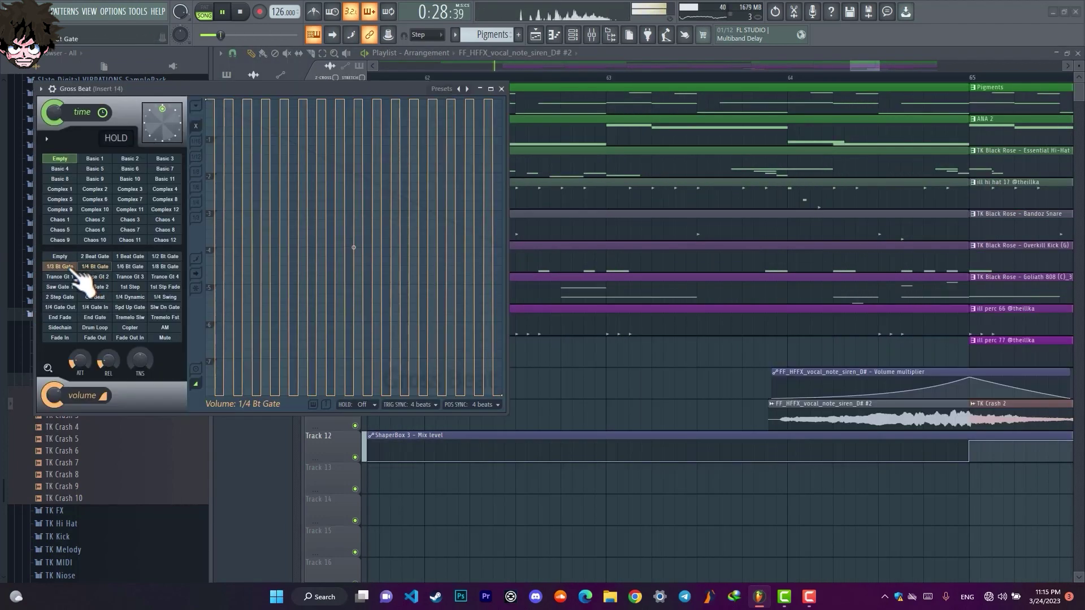
# - Audition the 1/3, 1/4, 1/2 and 1/8 Bt Gate volume presets in Gross Beat on the siren before bar 65
pyautogui.click(773, 80)
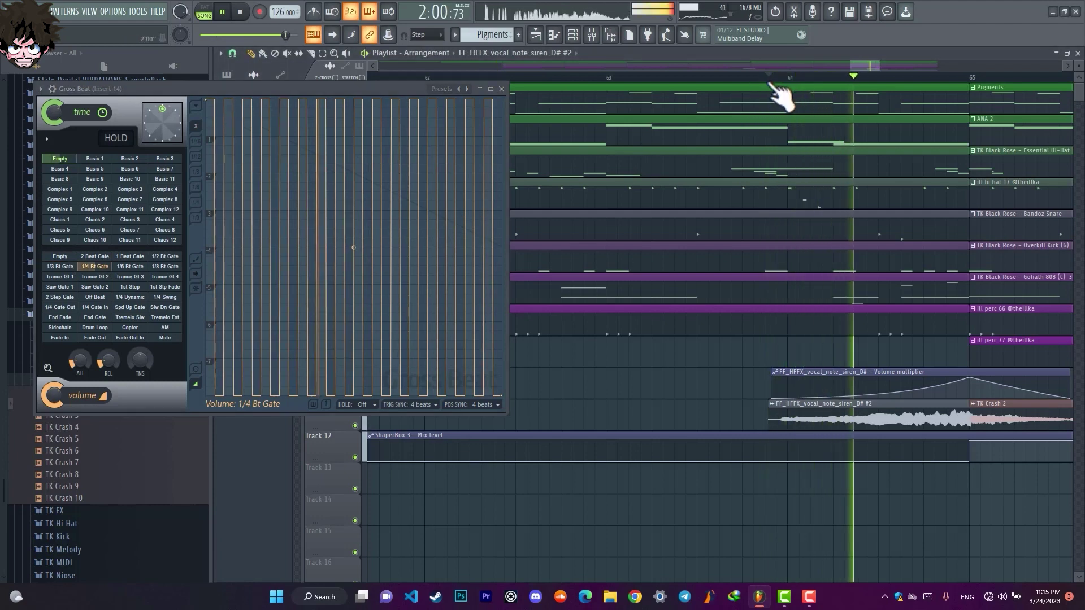
pyautogui.click(60, 266)
pyautogui.press('space')
pyautogui.press('space')
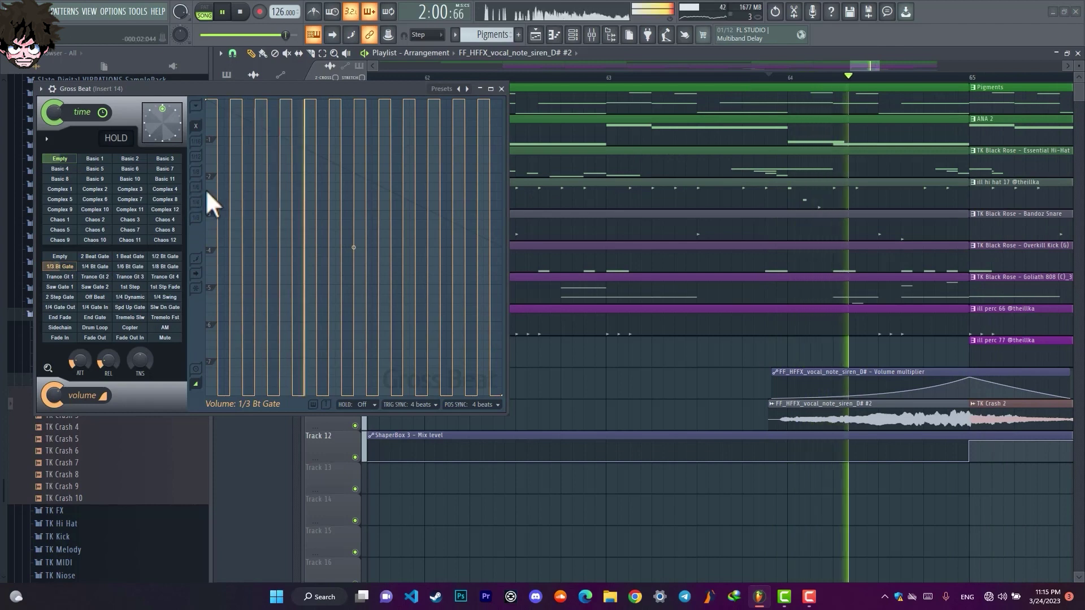
pyautogui.click(95, 266)
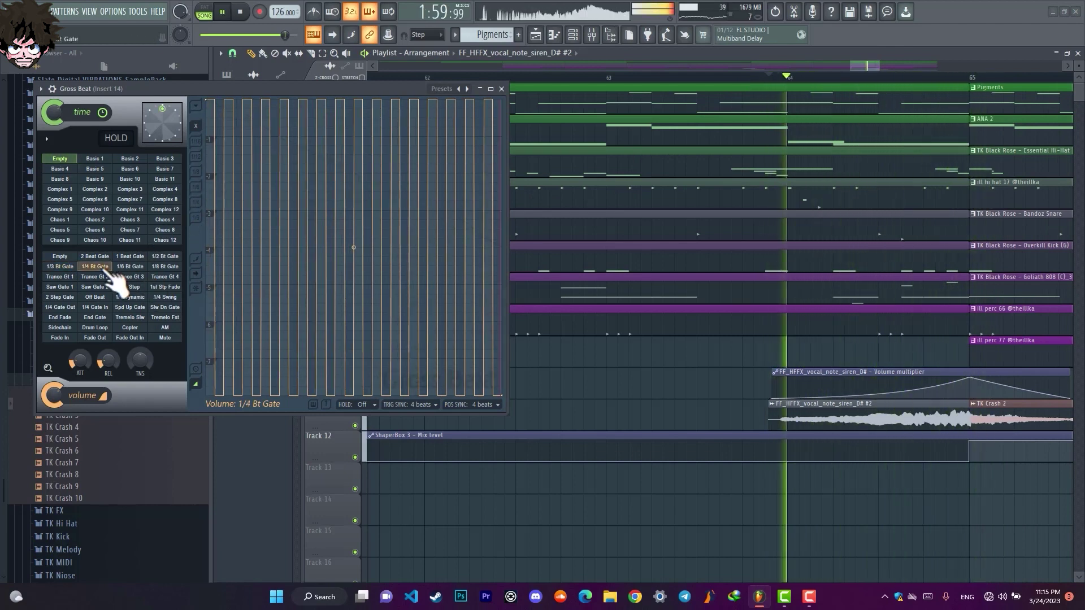
pyautogui.click(165, 259)
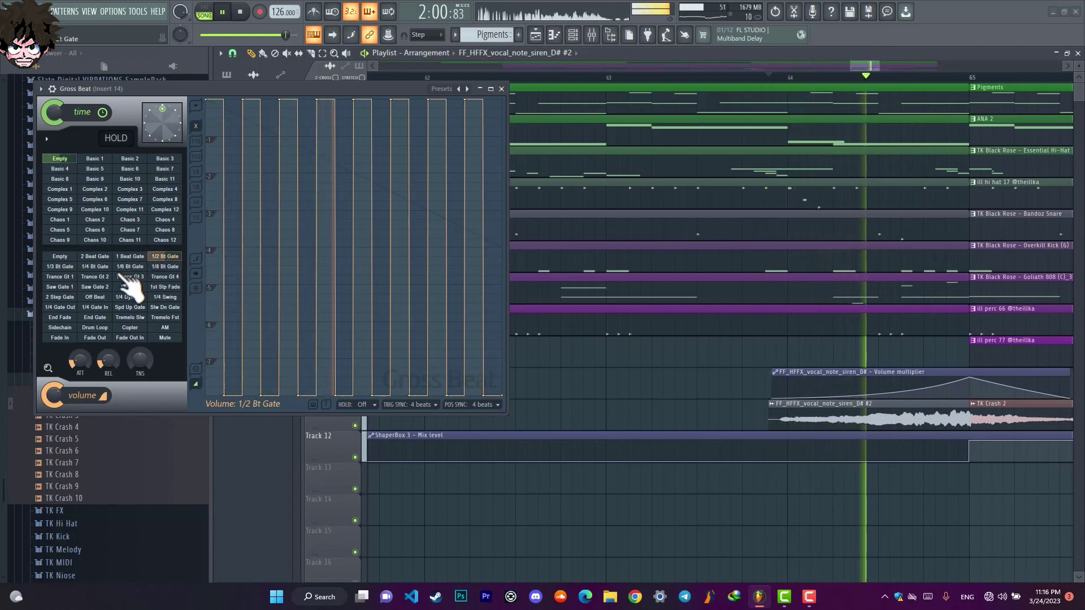
pyautogui.click(165, 269)
pyautogui.press('space')
# - Apply the 1/6 Bt Gate volume preset in Gross Beat and play the siren section again
pyautogui.press('space')
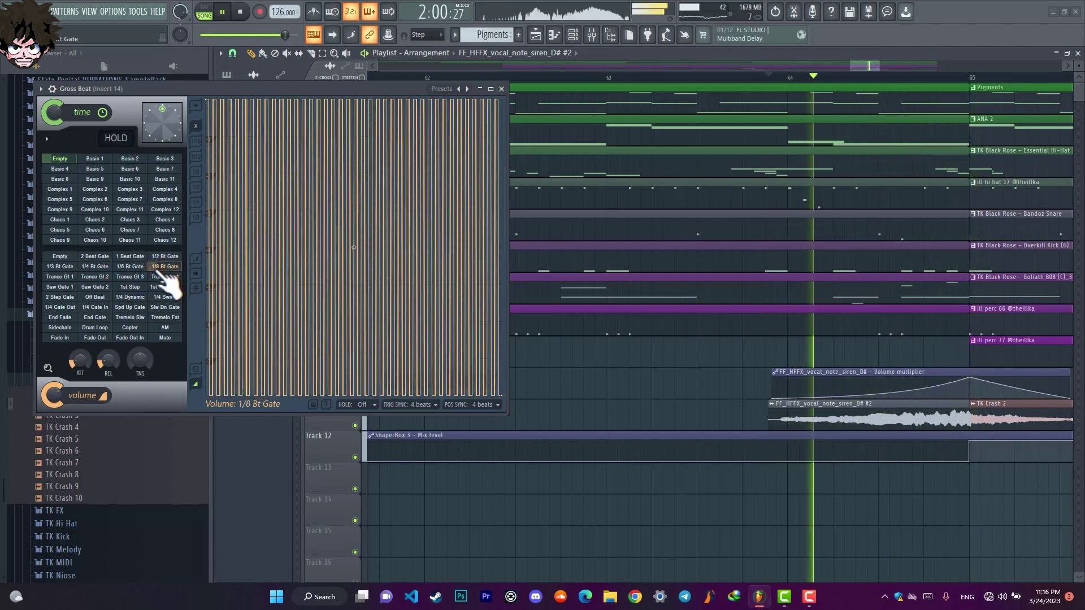
pyautogui.click(137, 269)
pyautogui.press('space')
pyautogui.press('space')
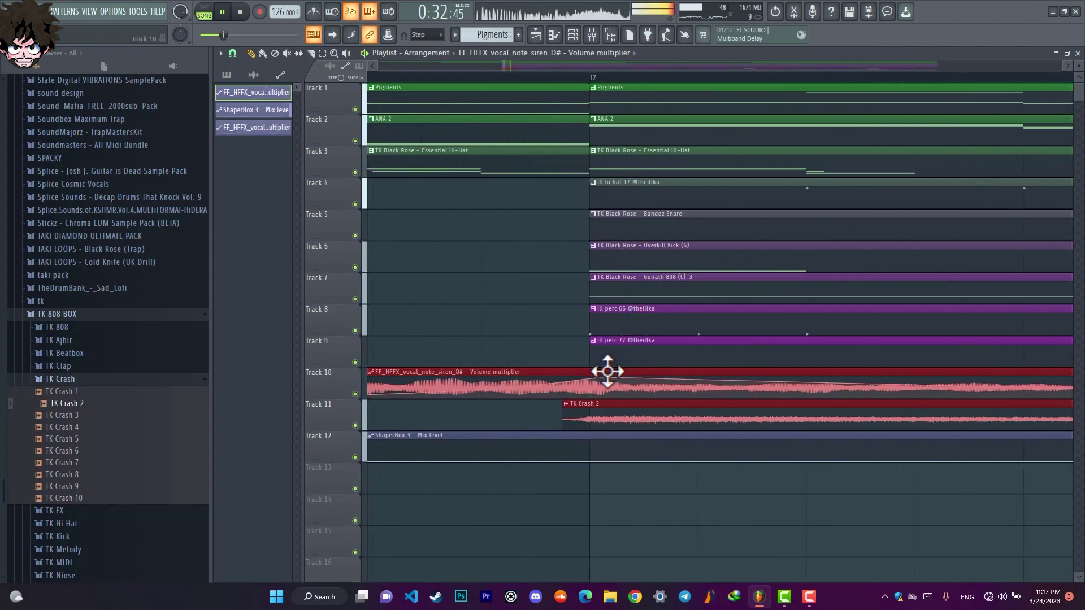
# - Shift the siren, its volume automation and the TK Crash 2 clip slightly earlier around bar 17, deselect them and play the transition
pyautogui.moveTo(608, 371); pyautogui.dragTo(599, 372)
pyautogui.press('space')
pyautogui.hotkey('ctrl', 'd')
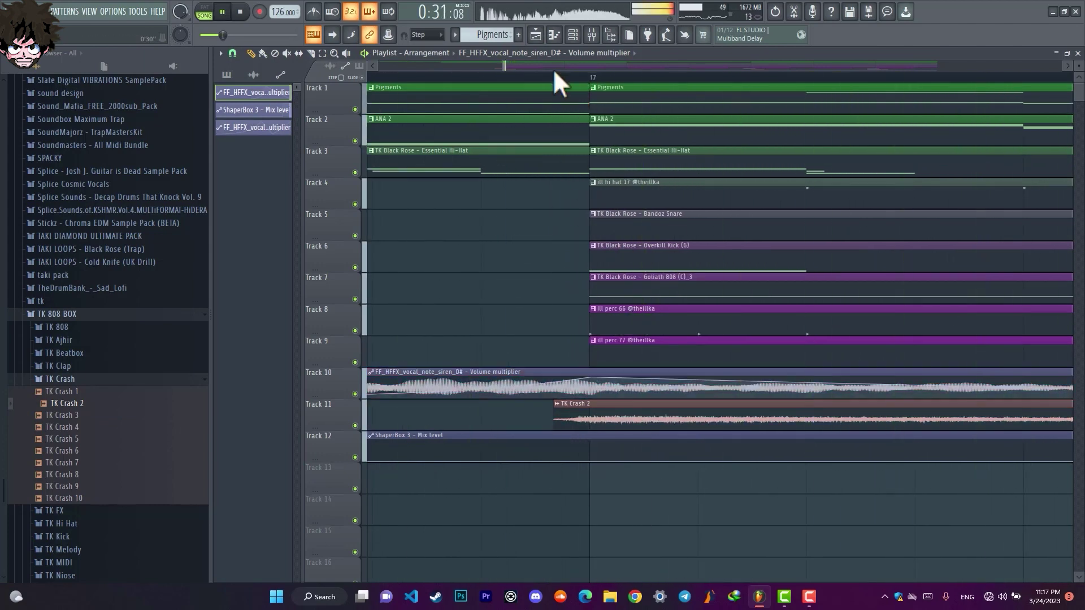
pyautogui.scroll(-6, 558, 78)
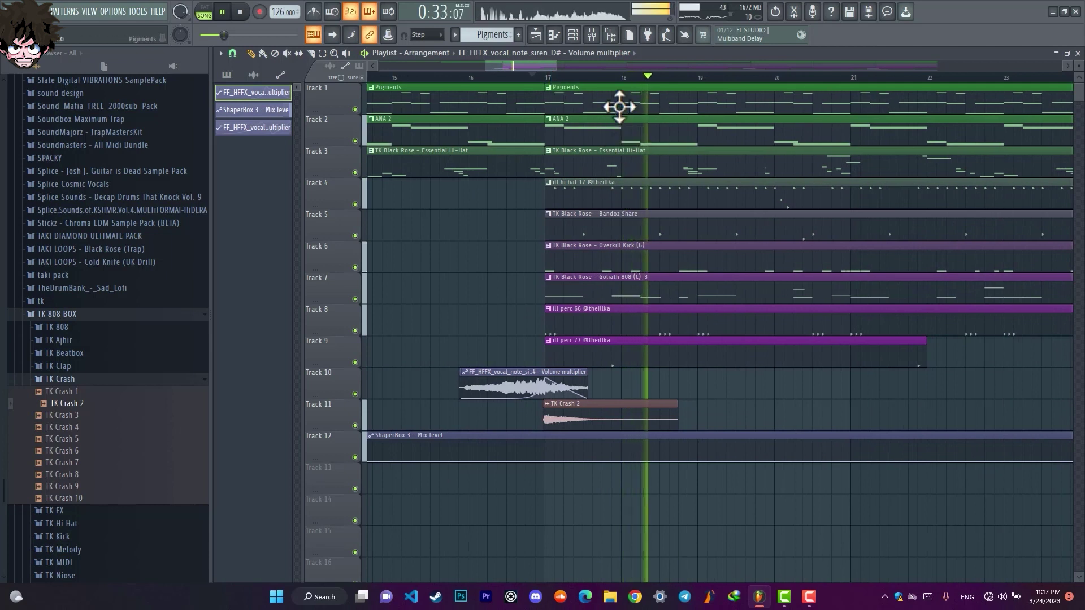
pyautogui.scroll(-4, 650, 85)
pyautogui.scroll(-2, 649, 85)
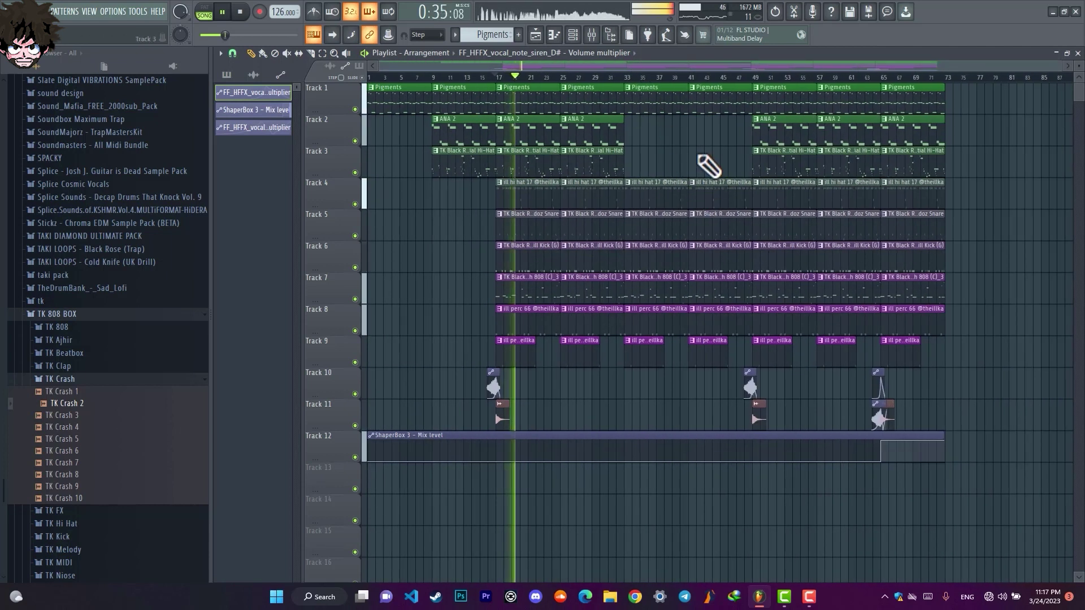